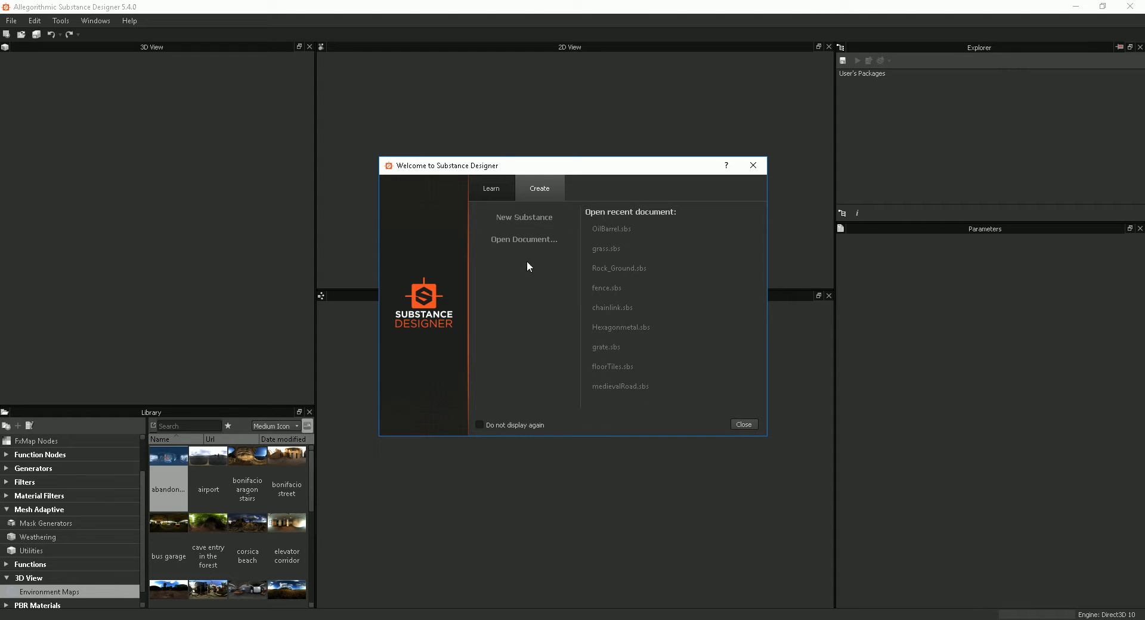
# Create a new Physically Based (Metallic/Roughness) substance graph named OilBarrelTut.
pyautogui.moveTo(592, 166)
pyautogui.mouseDown()
pyautogui.moveTo(600, 178)
pyautogui.moveTo(591, 176)
pyautogui.mouseUp()
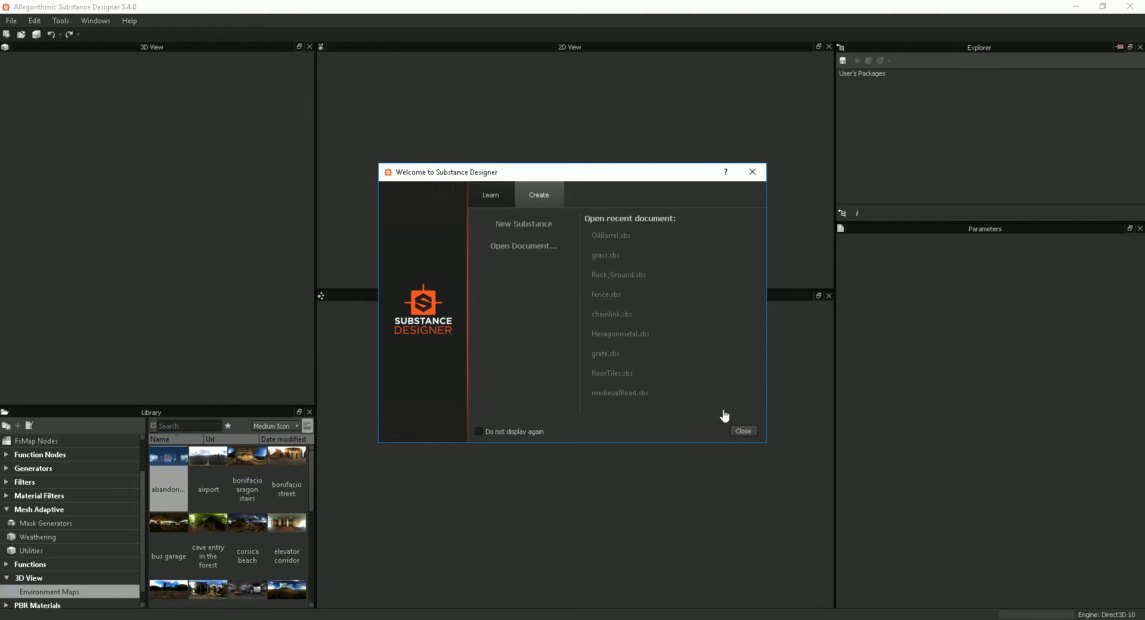
pyautogui.click(529, 224)
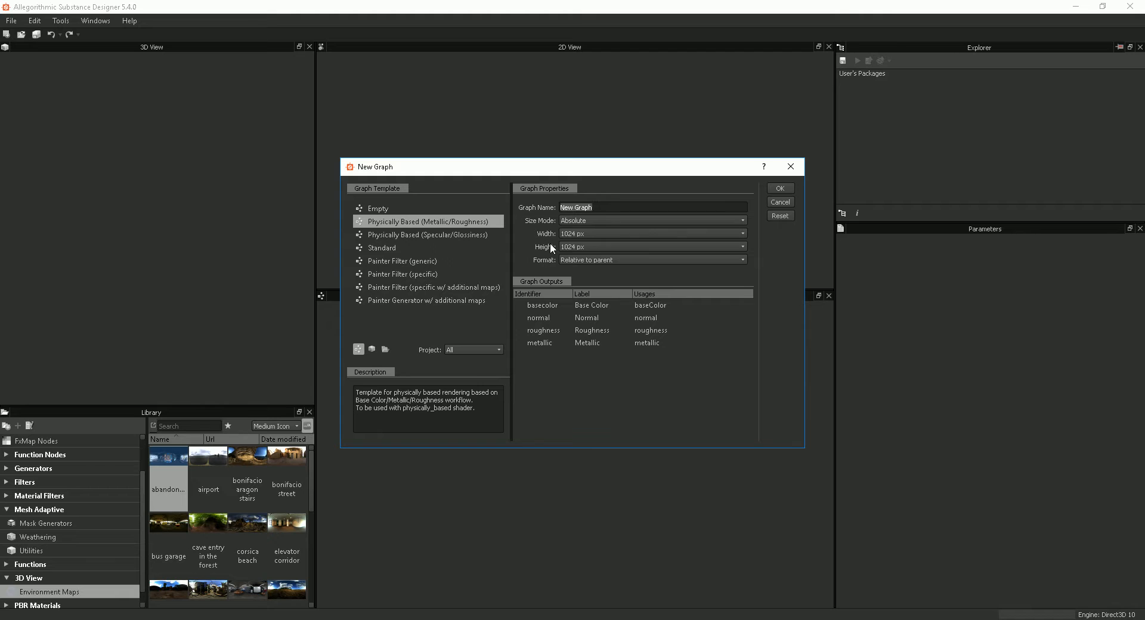
pyautogui.click(605, 207)
pyautogui.moveTo(606, 207); pyautogui.dragTo(550, 198)
pyautogui.write('OilBarrelTut')
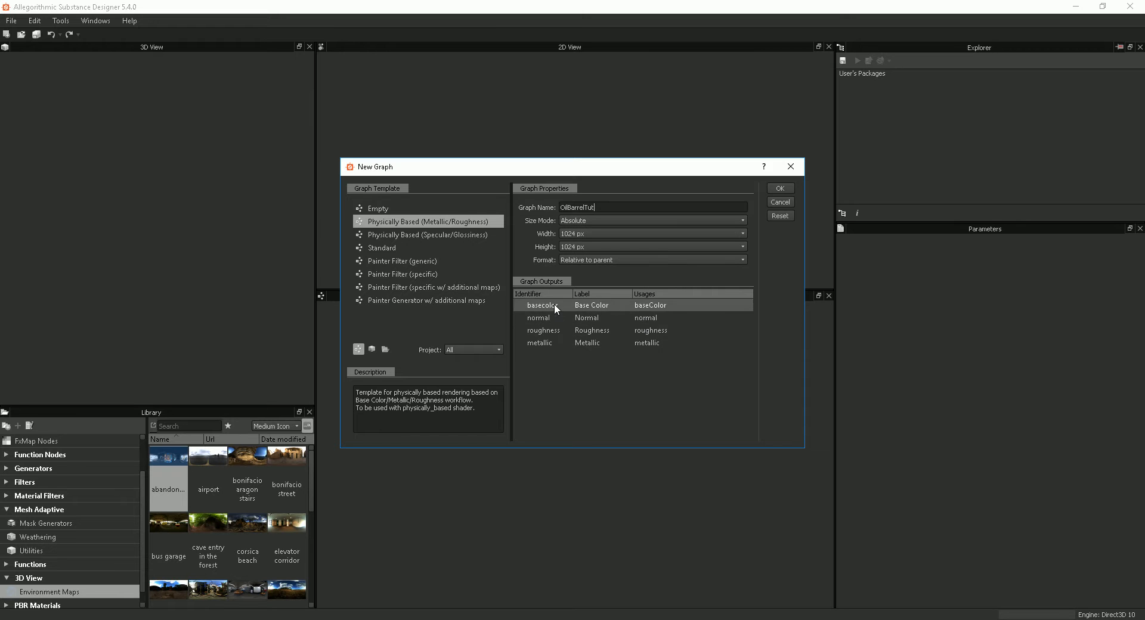
pyautogui.click(781, 188)
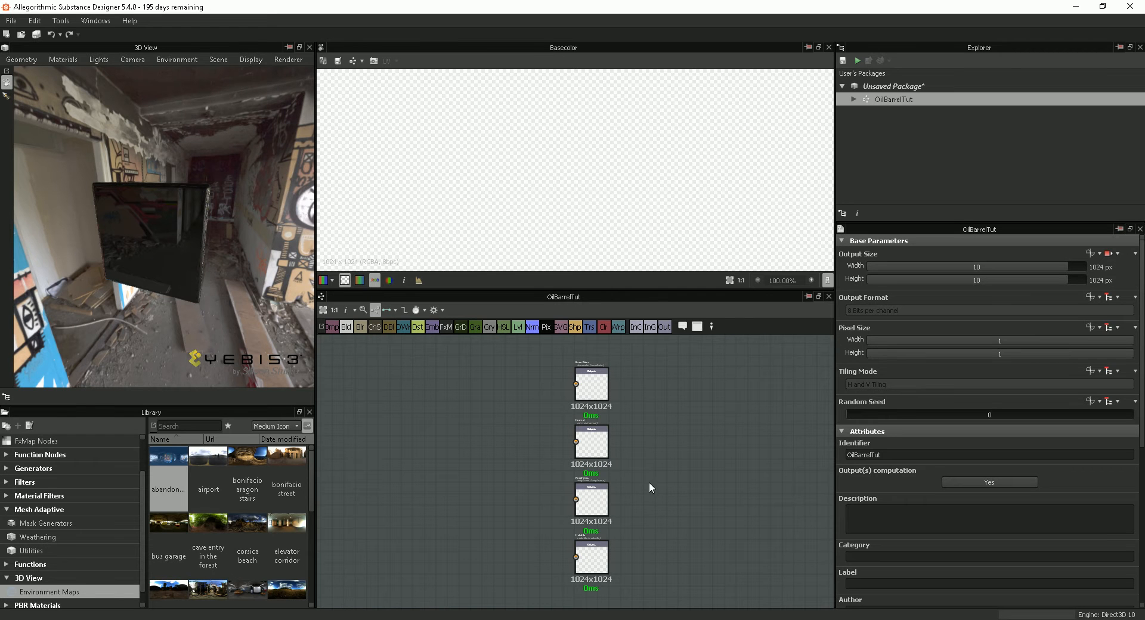
pyautogui.scroll(-2, 642, 471)
pyautogui.scroll(2, 642, 472)
pyautogui.scroll(-3, 630, 462)
pyautogui.moveTo(639, 448); pyautogui.dragTo(765, 502, button='middle')
pyautogui.scroll(1, 732, 503)
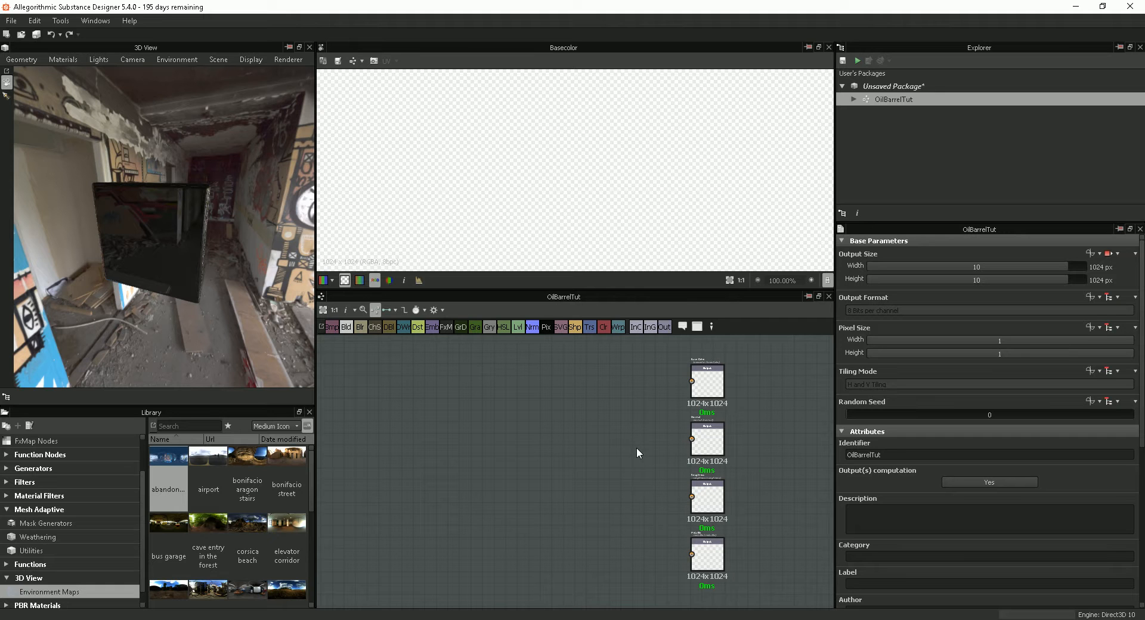
pyautogui.moveTo(313, 312); pyautogui.dragTo(210, 226)
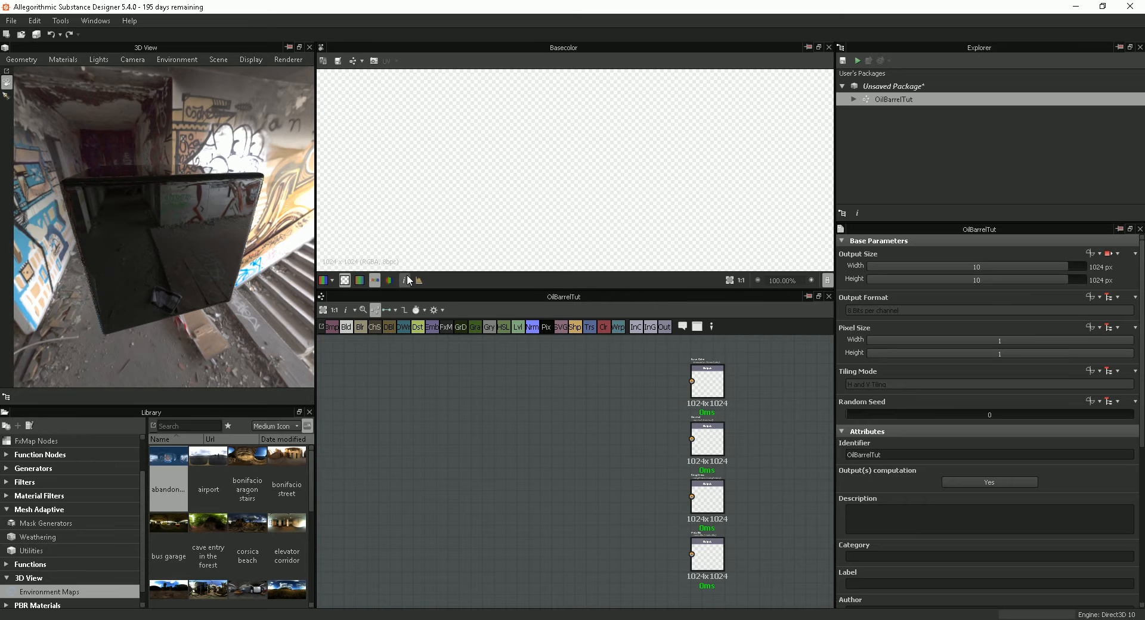
# Bring the OilBarrel_02 mesh into the unsaved package's resources and display it in the 3D view.
pyautogui.click(891, 194)
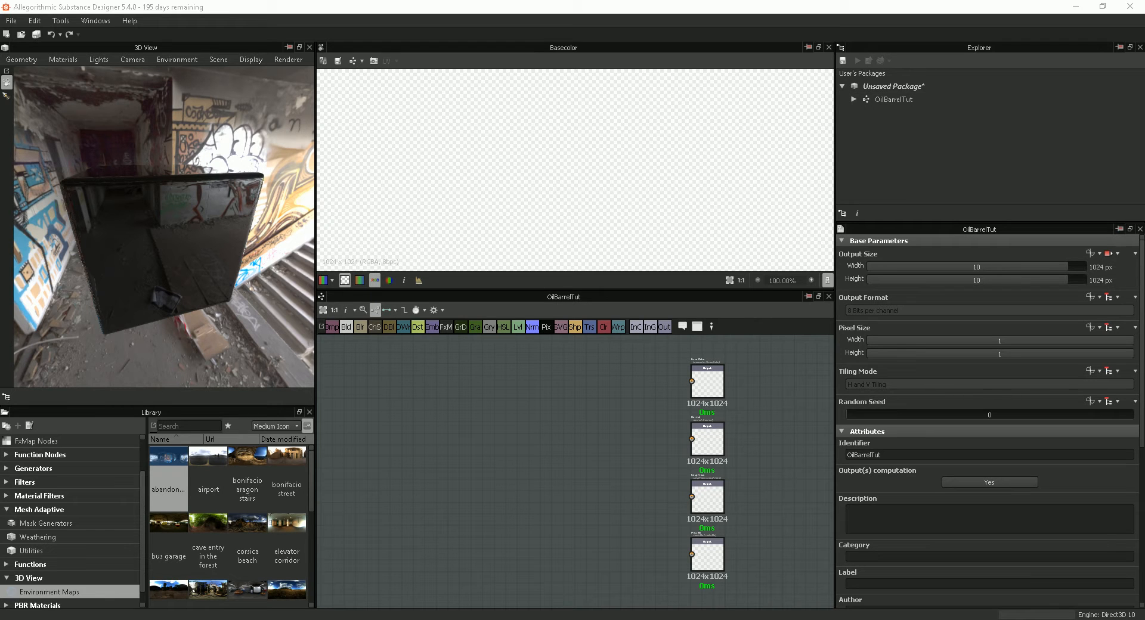
pyautogui.moveTo(1142, 191); pyautogui.dragTo(892, 85)
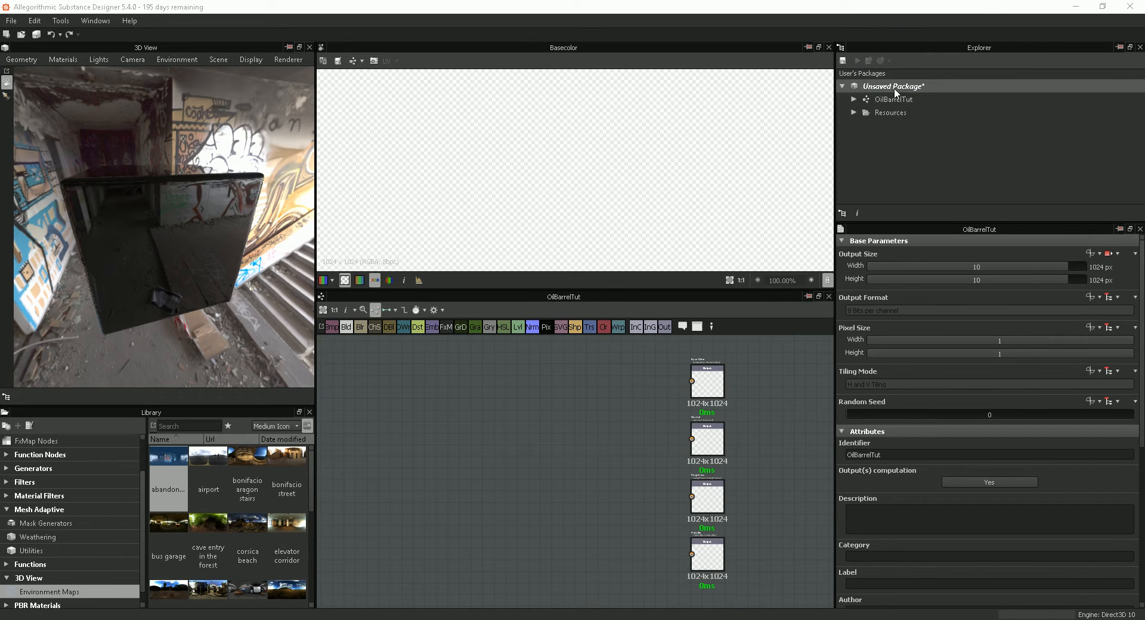
pyautogui.click(853, 112)
pyautogui.click(898, 126)
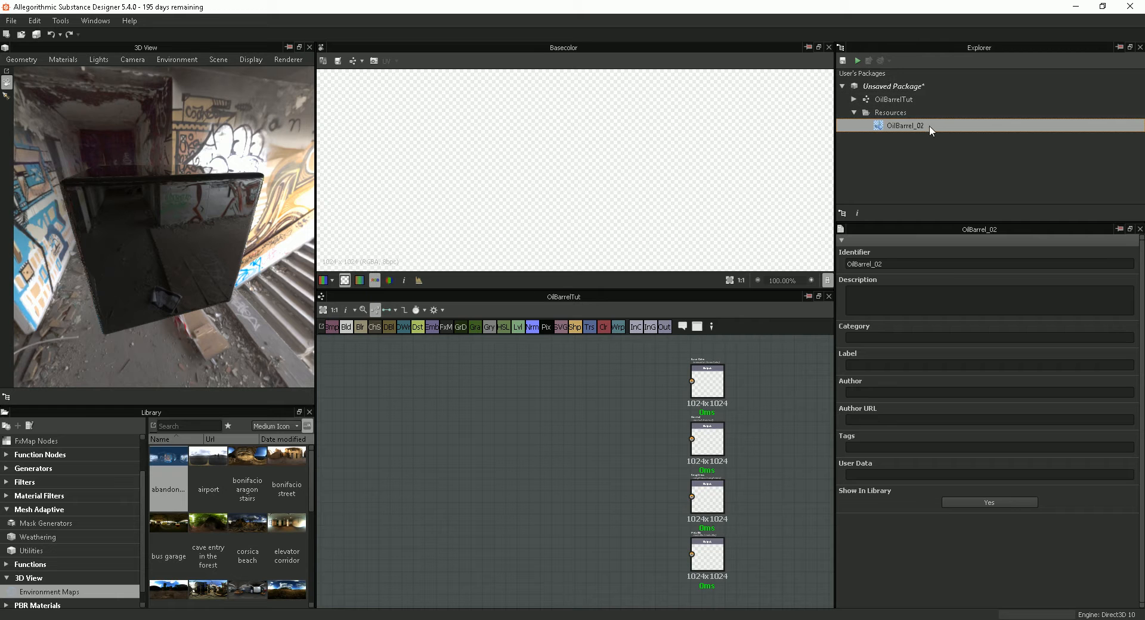
pyautogui.moveTo(908, 127); pyautogui.dragTo(196, 243)
# Examine the oil barrel mesh from several angles and distances in the 3D view.
pyautogui.keyDown('alt'); pyautogui.moveTo(174, 221); pyautogui.dragTo(159, 128, button='right'); pyautogui.keyUp('alt')
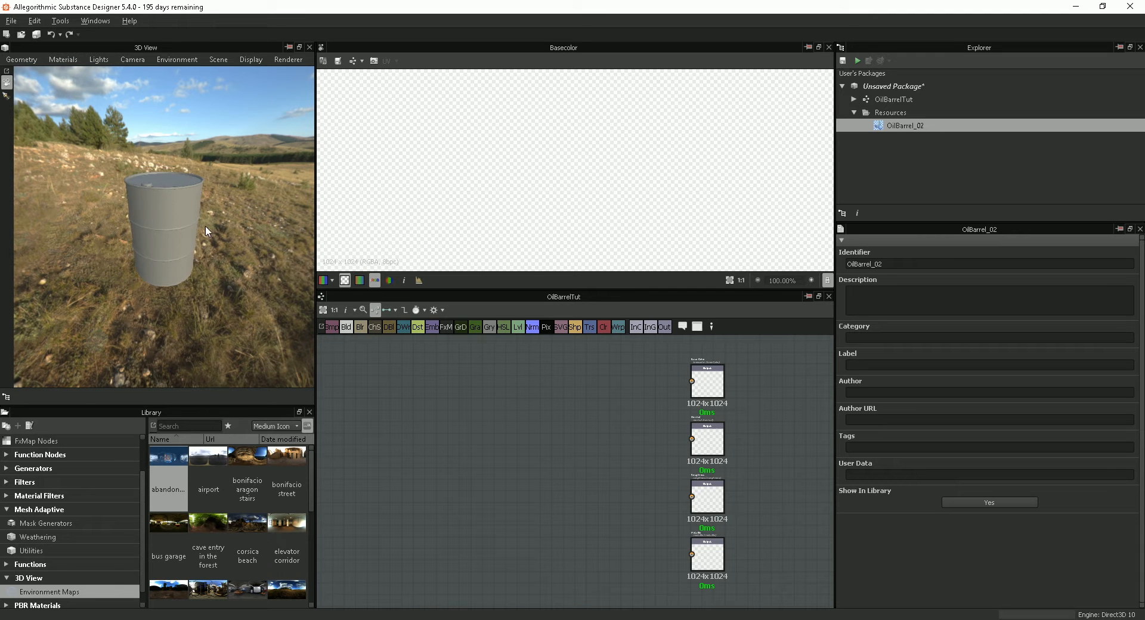
pyautogui.keyDown('alt'); pyautogui.moveTo(159, 128); pyautogui.dragTo(194, 225); pyautogui.keyUp('alt')
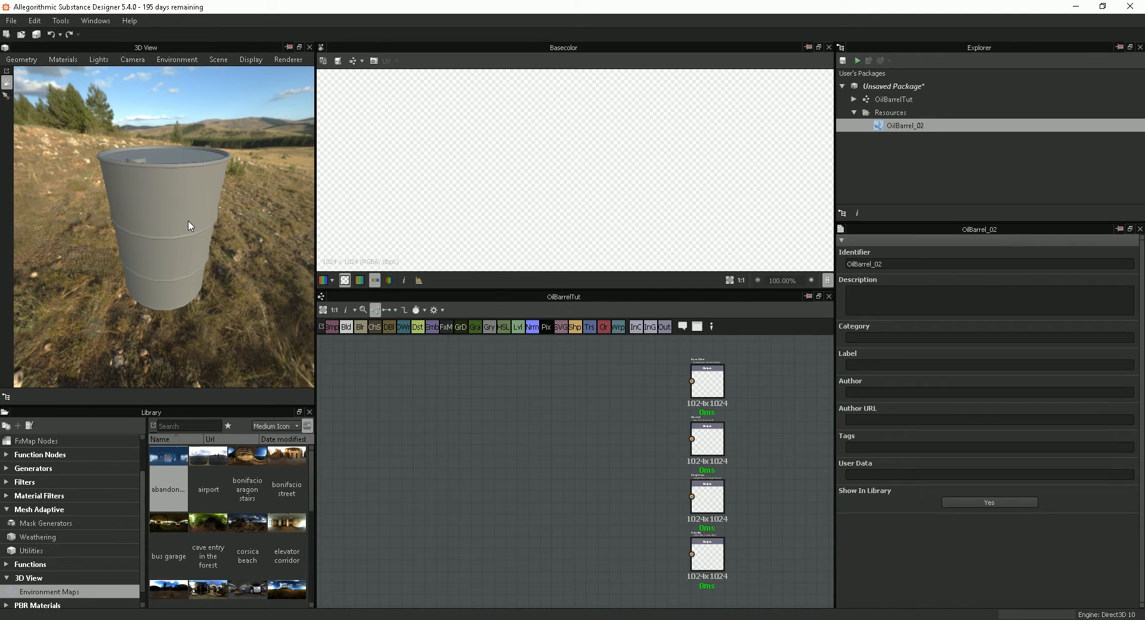
pyautogui.scroll(4, 189, 231)
pyautogui.scroll(-3, 190, 231)
pyautogui.scroll(3, 190, 231)
pyautogui.scroll(-4, 190, 232)
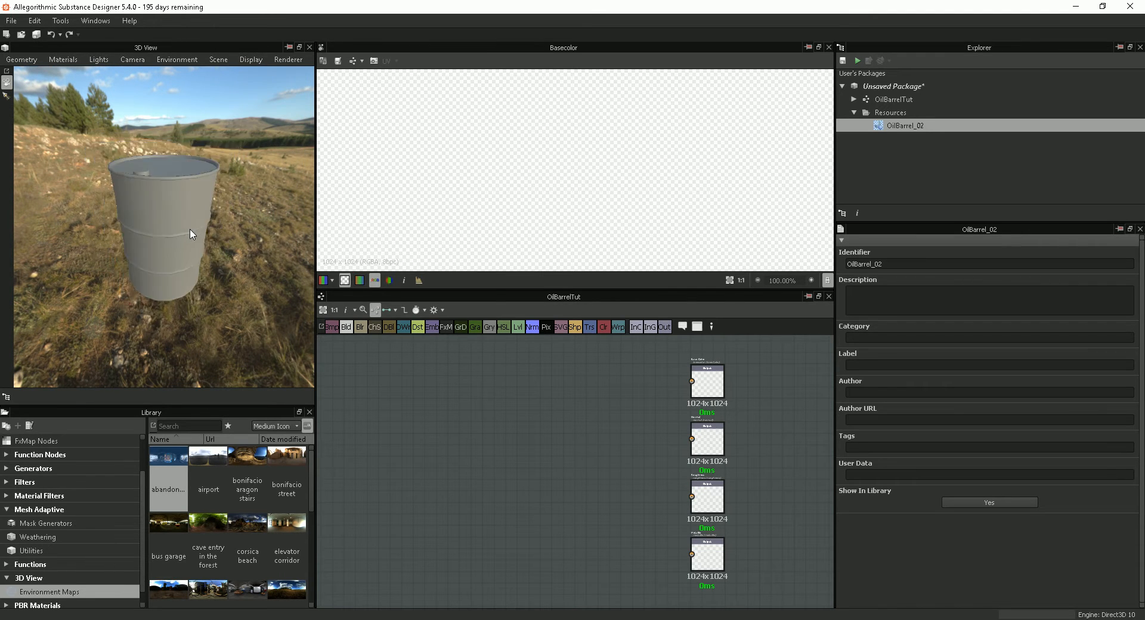
pyautogui.scroll(3, 190, 232)
pyautogui.scroll(-1, 190, 232)
pyautogui.moveTo(189, 232); pyautogui.dragTo(193, 265, button='middle')
pyautogui.scroll(4, 186, 246)
pyautogui.scroll(-1, 187, 247)
pyautogui.moveTo(192, 264); pyautogui.dragTo(225, 263)
pyautogui.moveTo(225, 263); pyautogui.dragTo(213, 263, button='middle')
pyautogui.moveTo(213, 263); pyautogui.dragTo(171, 250)
pyautogui.scroll(-3, 215, 257)
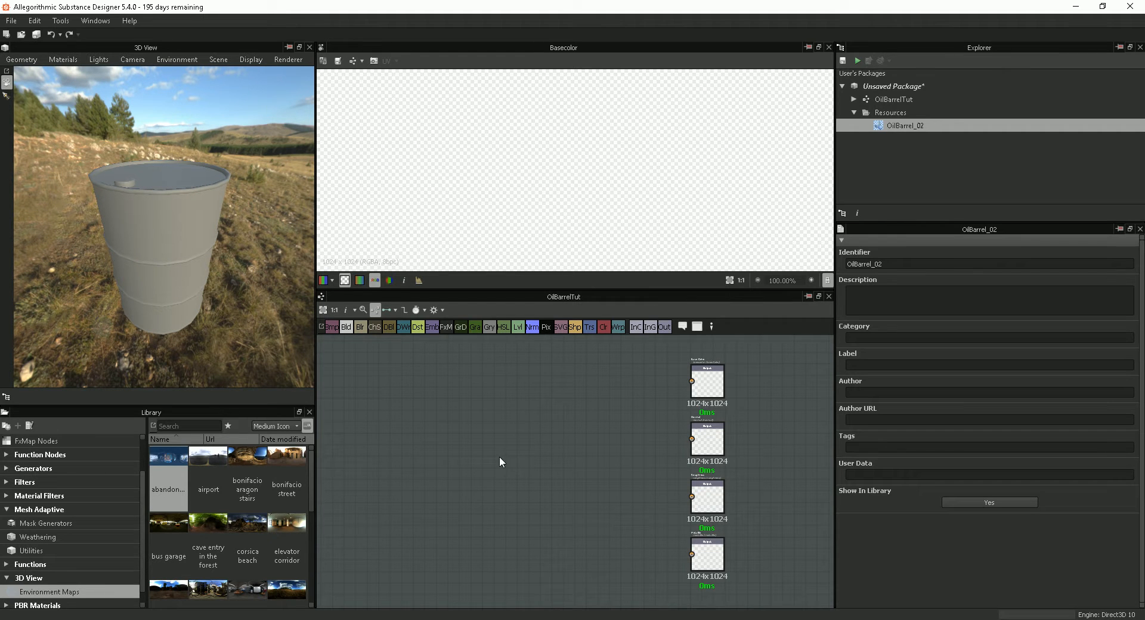
pyautogui.moveTo(507, 458); pyautogui.dragTo(553, 446, button='middle')
pyautogui.scroll(-2, 540, 443)
pyautogui.scroll(1, 541, 441)
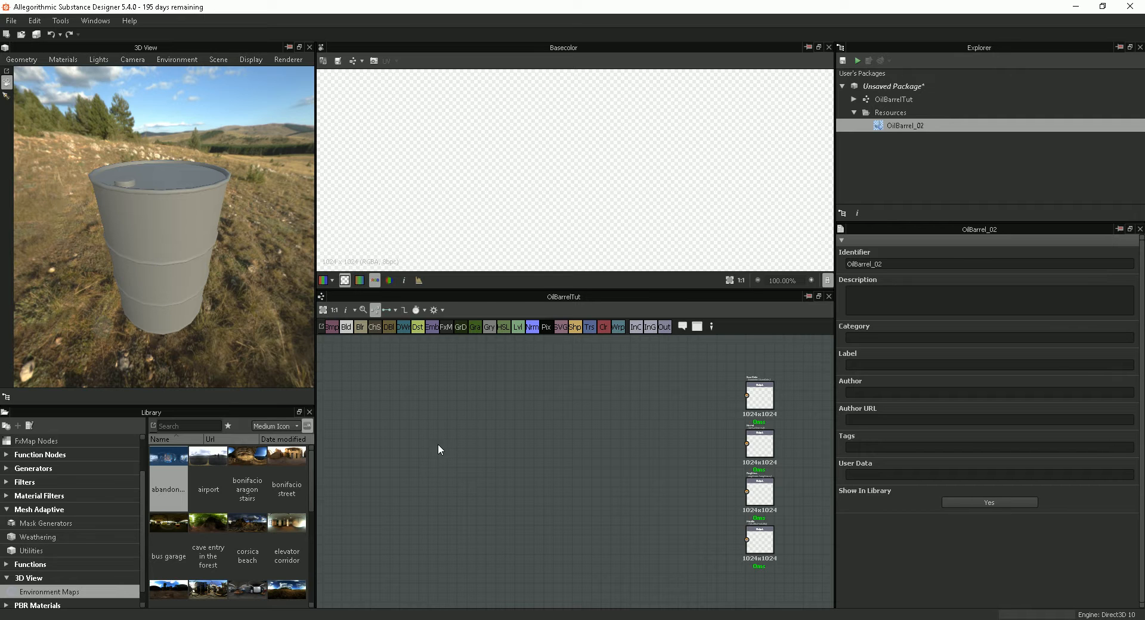
pyautogui.moveTo(169, 268)
pyautogui.mouseDown()
pyautogui.moveTo(191, 262)
pyautogui.moveTo(150, 271)
pyautogui.moveTo(185, 272)
pyautogui.mouseUp()
pyautogui.scroll(1, 171, 260)
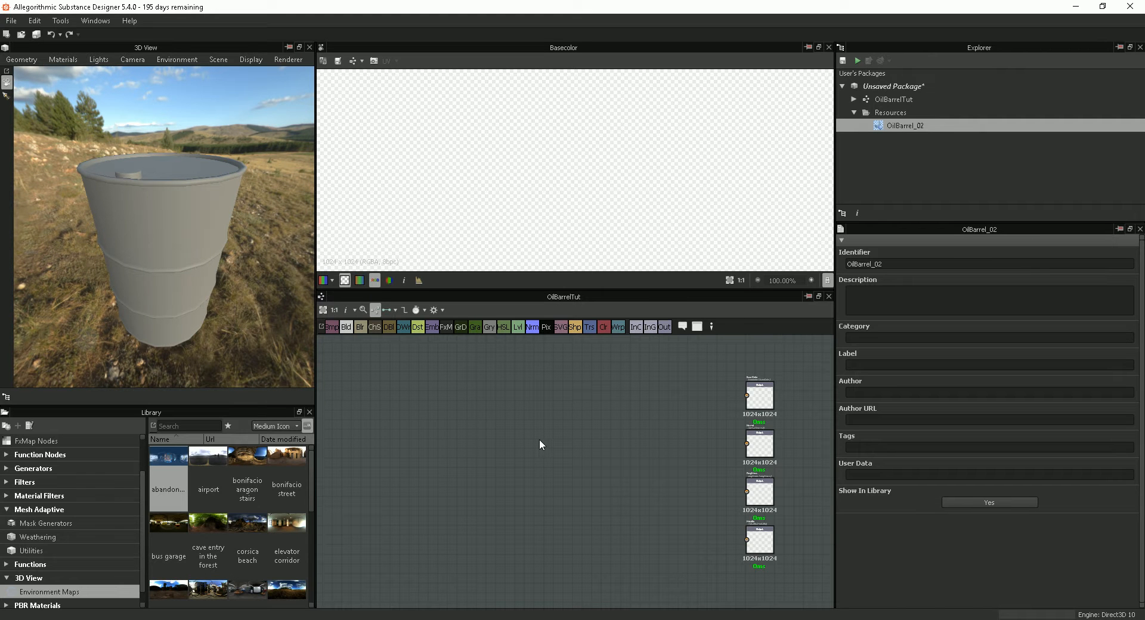
pyautogui.moveTo(173, 286); pyautogui.dragTo(202, 263)
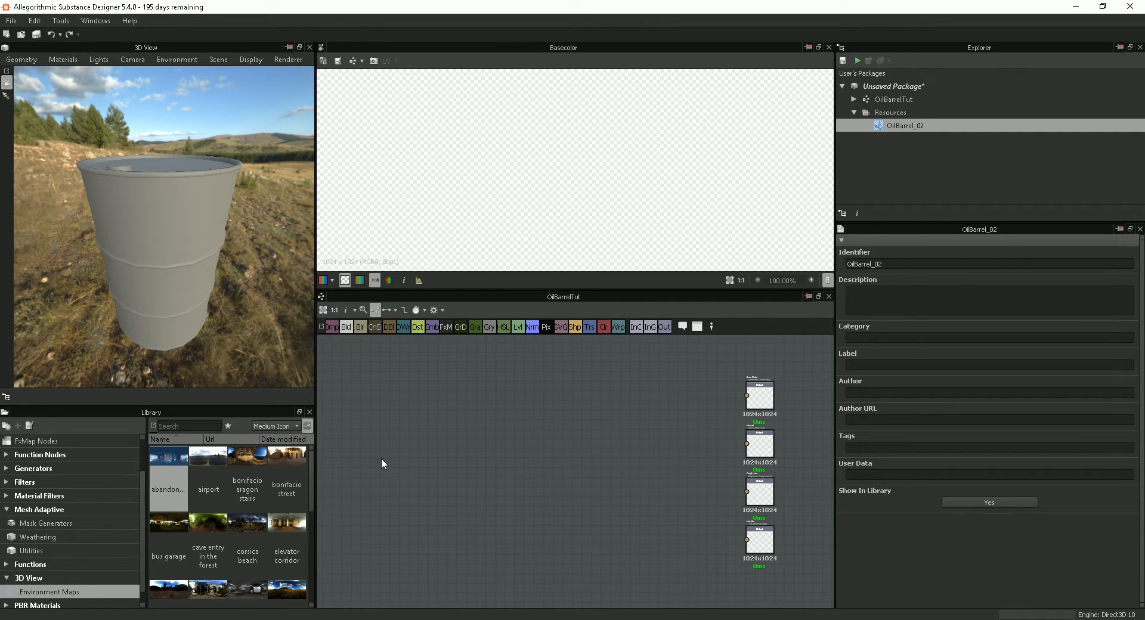
# Search the library for "noise" and add a grunge map 002 node to the graph, well clear of the output nodes.
pyautogui.click(185, 427)
pyautogui.write('nous')
pyautogui.press('BackSpace')
pyautogui.press('BackSpace')
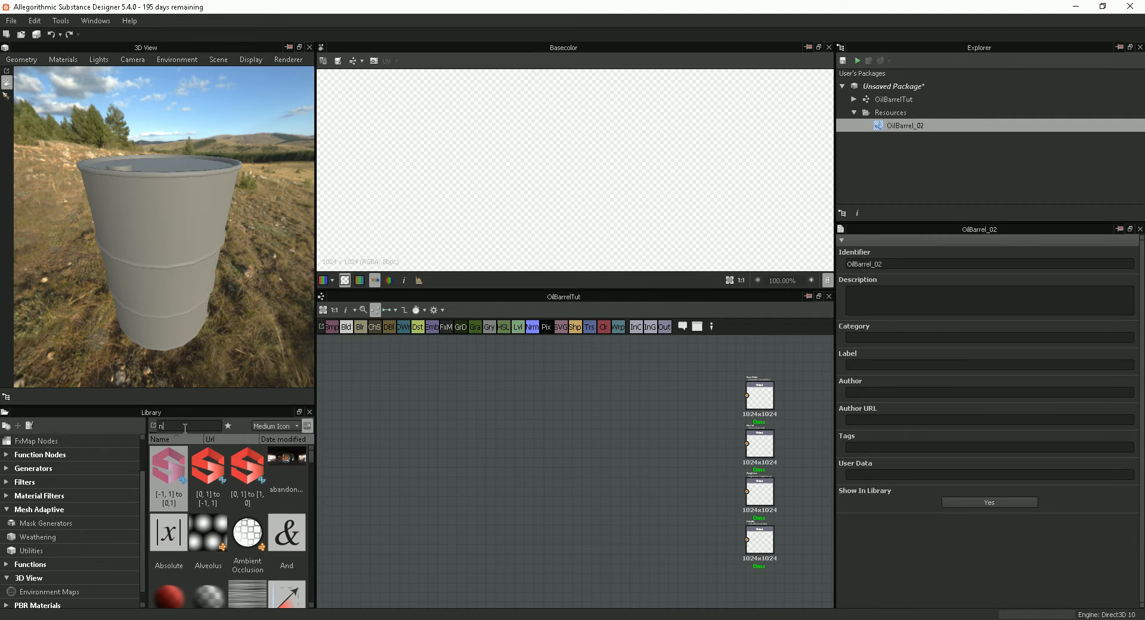
pyautogui.write('ise')
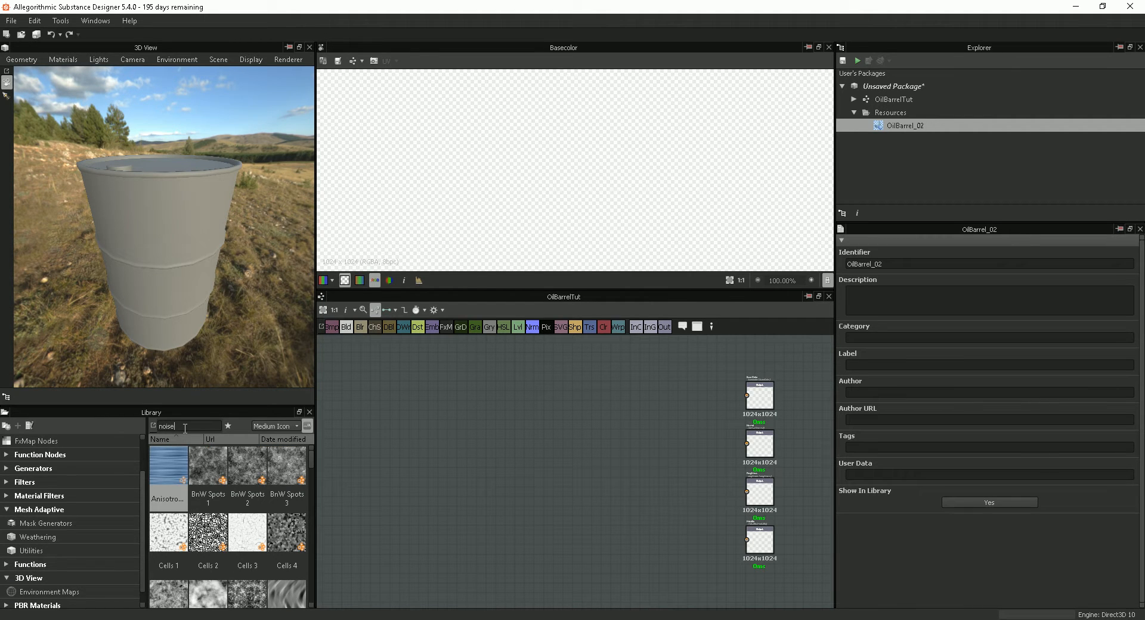
pyautogui.moveTo(312, 461); pyautogui.dragTo(309, 521)
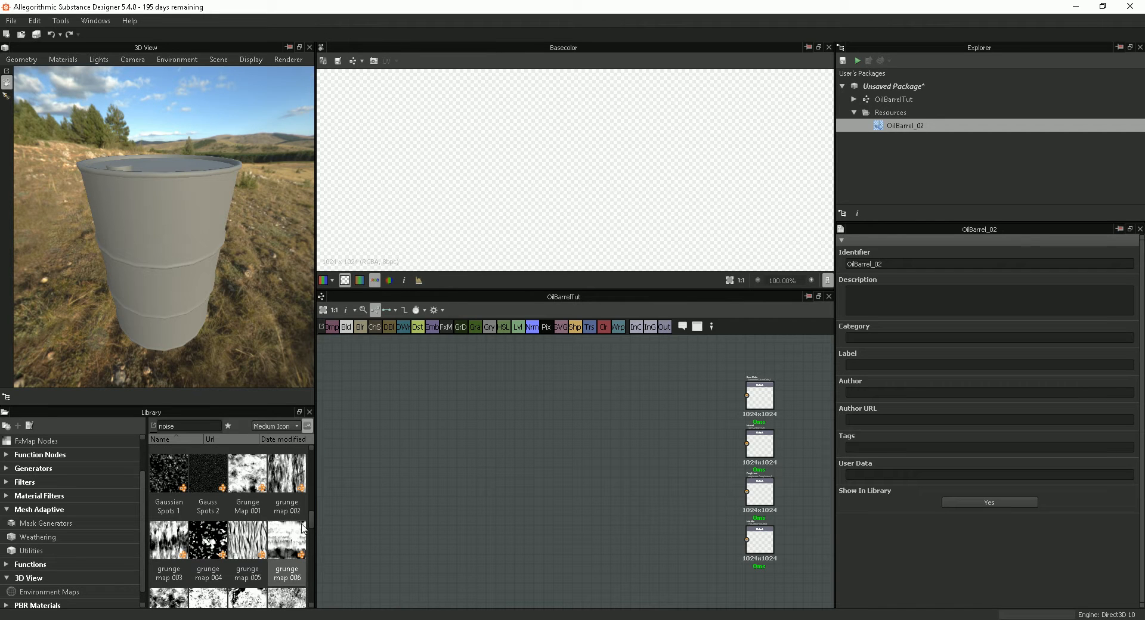
pyautogui.click(181, 546)
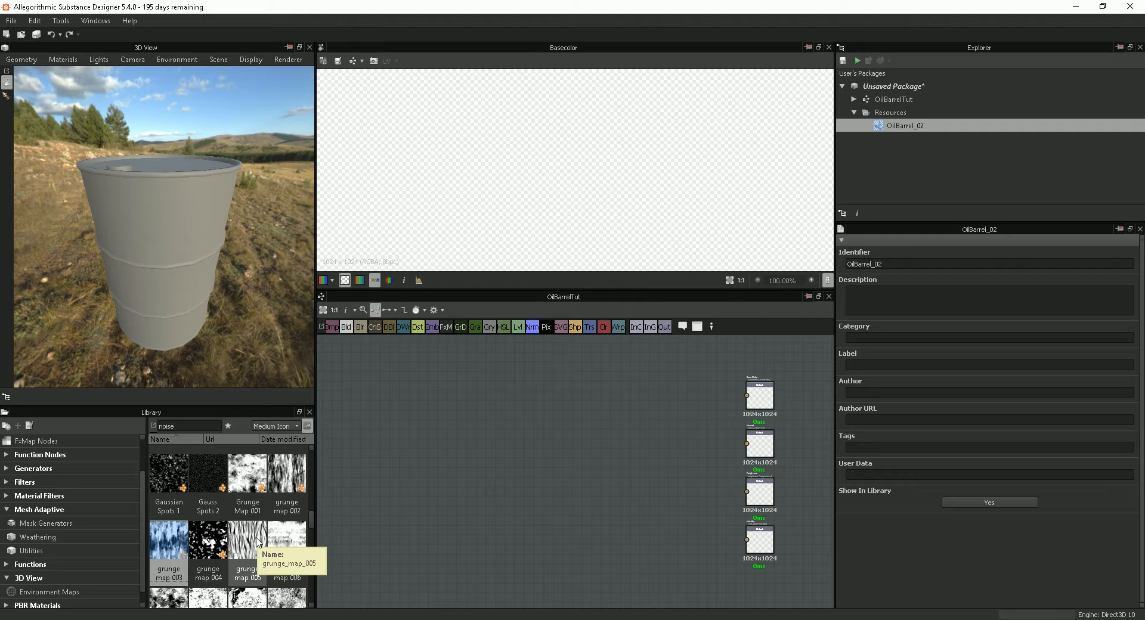
pyautogui.click(300, 474)
pyautogui.moveTo(300, 474); pyautogui.dragTo(442, 438)
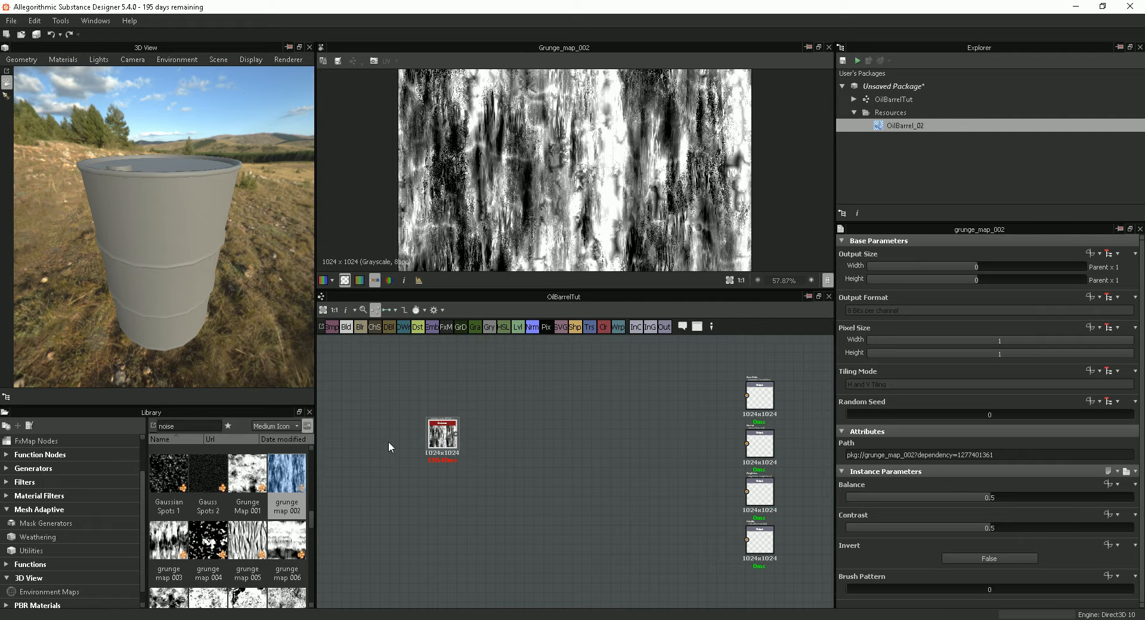
pyautogui.moveTo(442, 440); pyautogui.dragTo(437, 450)
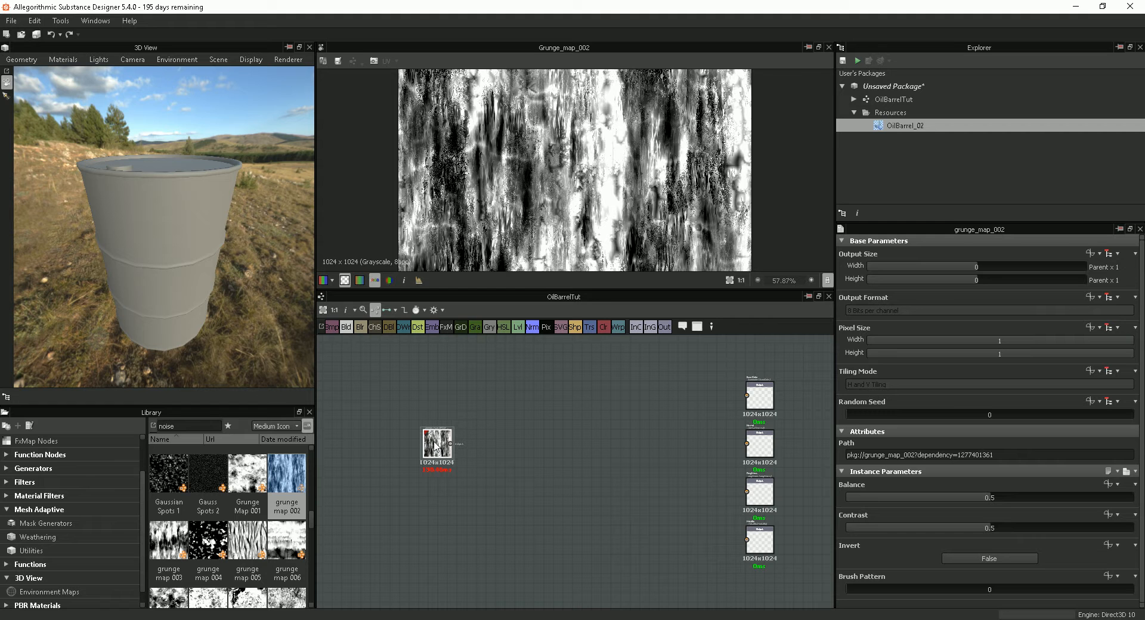
pyautogui.scroll(2, 544, 171)
pyautogui.scroll(-2, 544, 171)
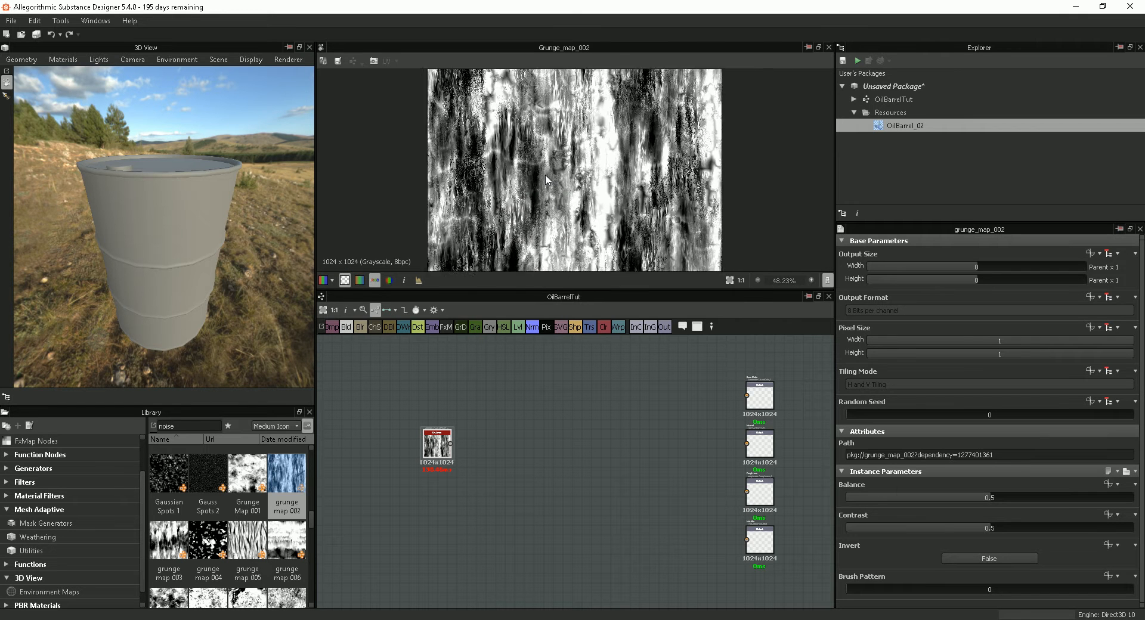
pyautogui.moveTo(439, 450)
pyautogui.mouseDown()
pyautogui.moveTo(442, 464)
pyautogui.moveTo(443, 444)
pyautogui.mouseUp()
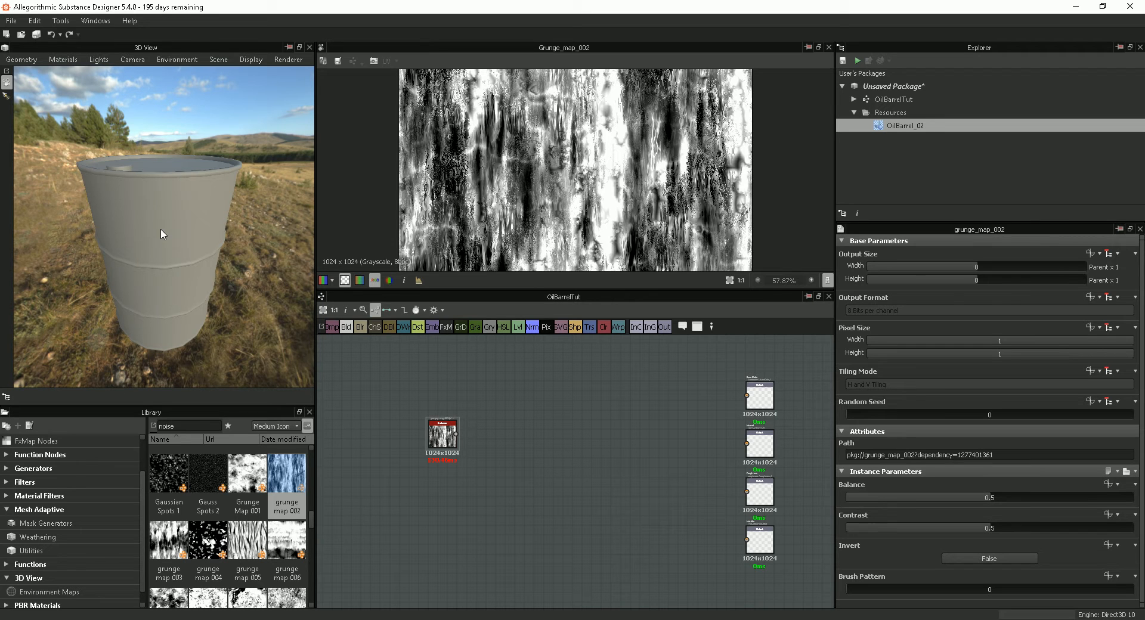
# Add a Fractal Sum 1 noise node from the library directly above the grunge map 002 node.
pyautogui.scroll(5, 186, 229)
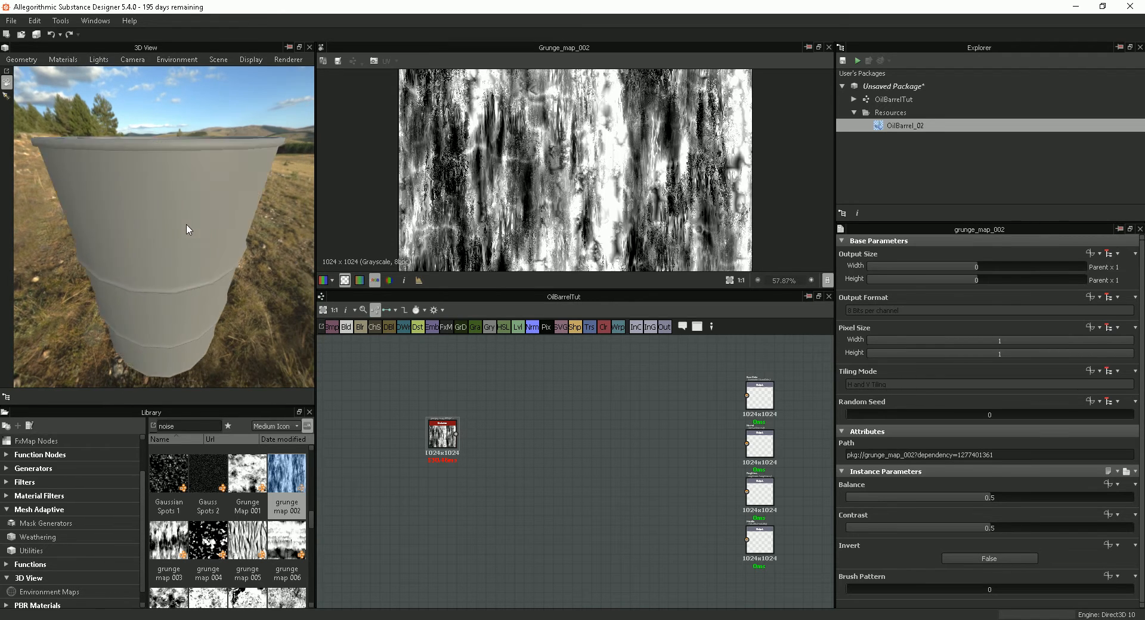
pyautogui.scroll(-5, 188, 229)
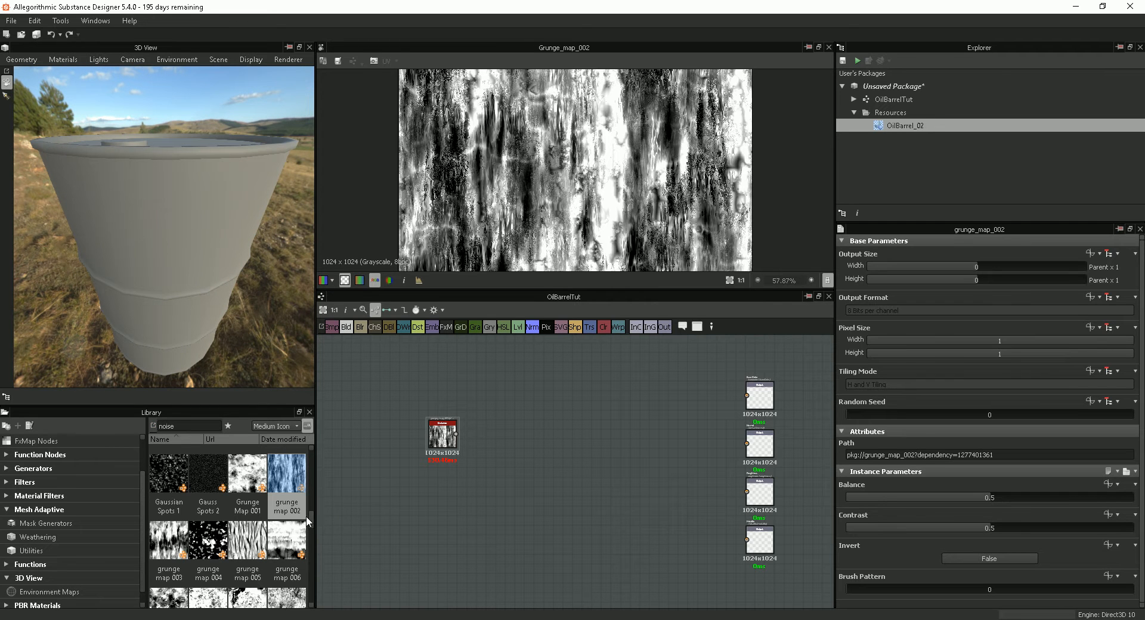
pyautogui.moveTo(310, 516); pyautogui.dragTo(449, 386)
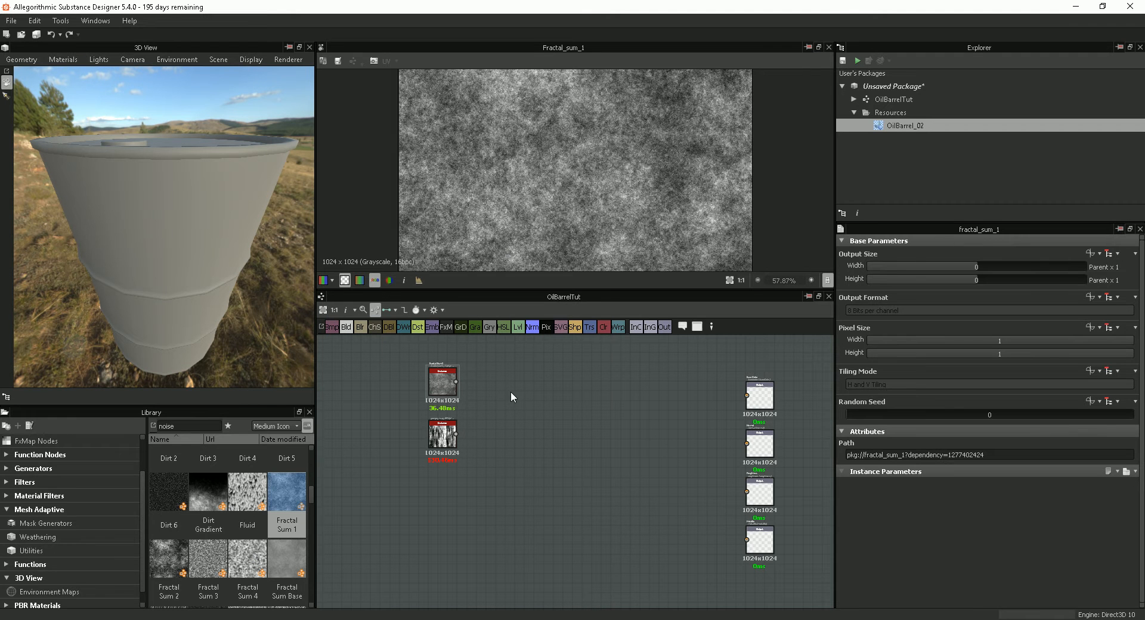
# Add a Blend node to the graph between the two noise nodes and the outputs.
pyautogui.press('space')
pyautogui.click(538, 278)
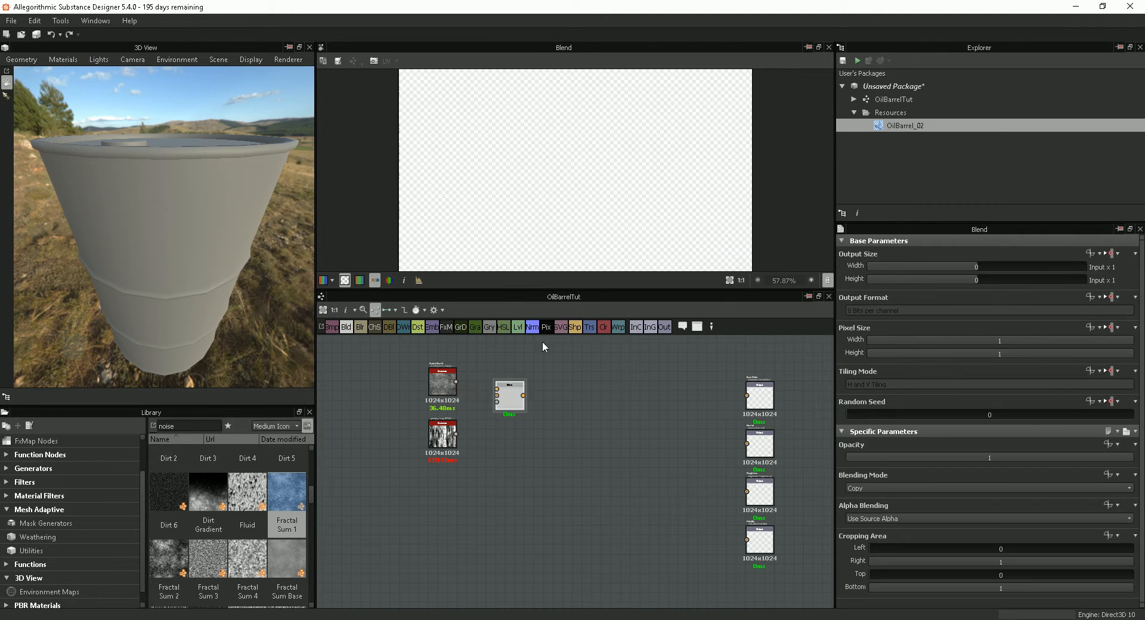
pyautogui.moveTo(514, 412); pyautogui.dragTo(514, 417)
pyautogui.scroll(3, 549, 428)
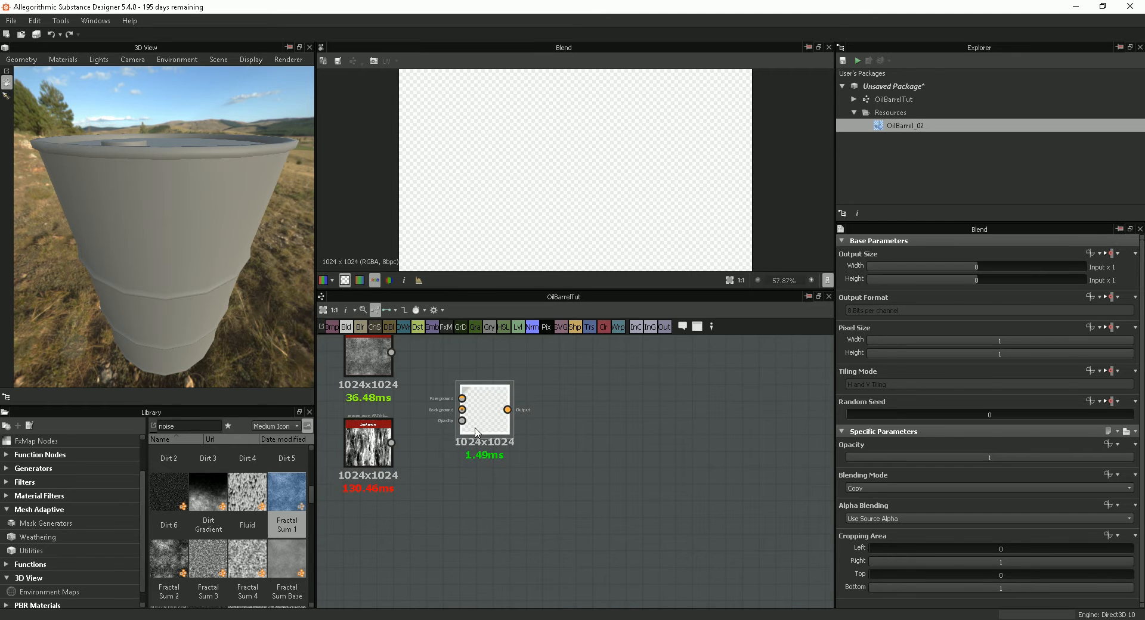
pyautogui.moveTo(473, 427); pyautogui.dragTo(572, 479, button='middle')
pyautogui.scroll(1, 577, 484)
pyautogui.moveTo(578, 483); pyautogui.dragTo(569, 463)
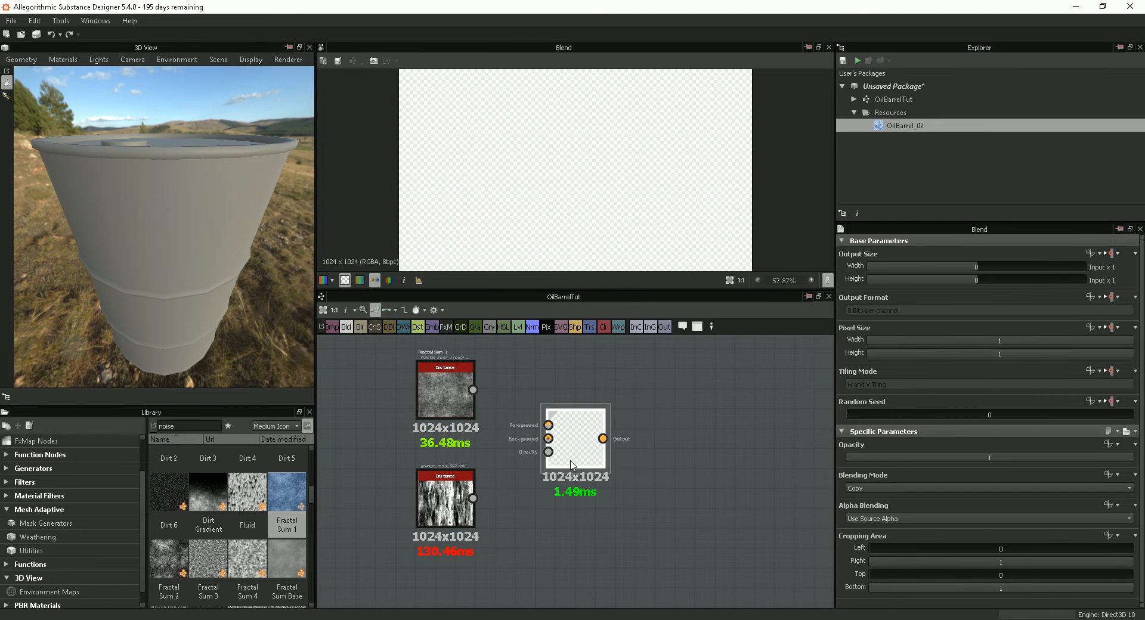
pyautogui.moveTo(568, 462)
pyautogui.mouseDown(button='middle')
pyautogui.moveTo(546, 484)
pyautogui.moveTo(599, 466)
pyautogui.moveTo(549, 493)
pyautogui.moveTo(563, 463)
pyautogui.moveTo(568, 478)
pyautogui.mouseUp(button='middle')
pyautogui.scroll(-2, 550, 474)
pyautogui.scroll(4, 551, 469)
pyautogui.scroll(-4, 553, 469)
pyautogui.scroll(2, 554, 470)
pyautogui.scroll(-1, 554, 470)
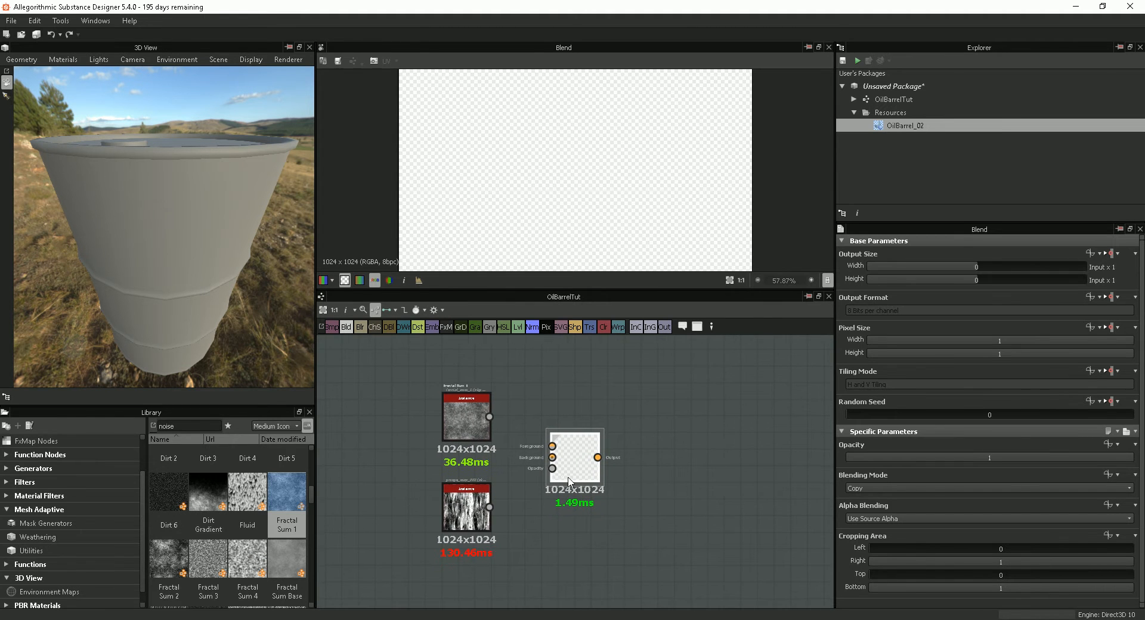
pyautogui.scroll(1, 576, 479)
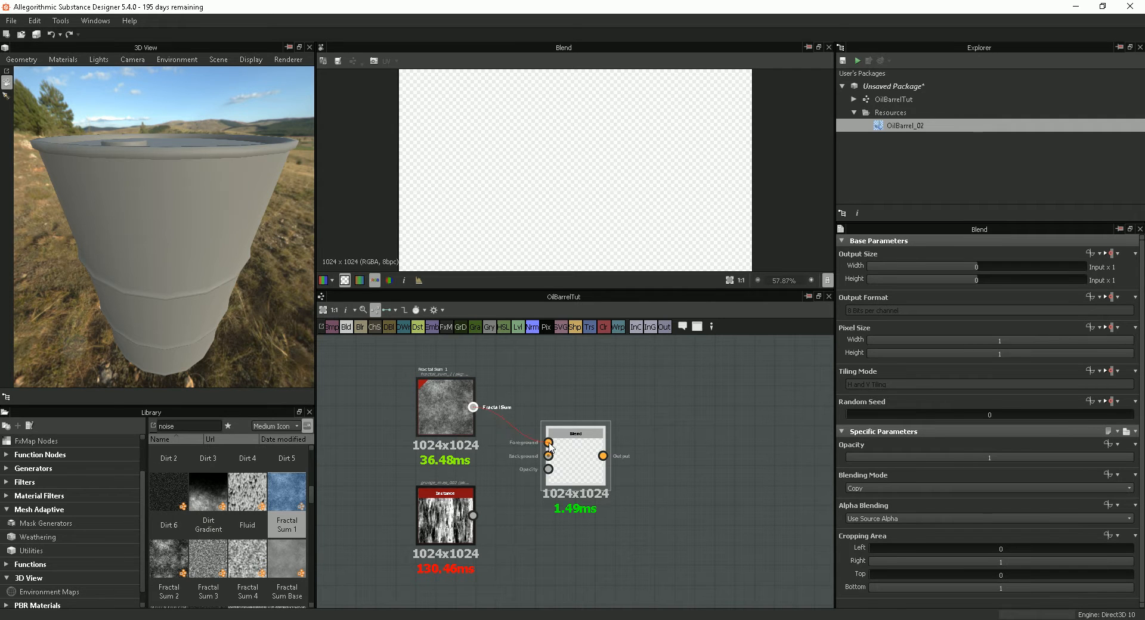
# Connect Fractal Sum 1 to the Blend node's foreground and grunge map 002 to its background, and preview the blend.
pyautogui.moveTo(549, 444); pyautogui.dragTo(548, 443)
pyautogui.moveTo(475, 518); pyautogui.dragTo(549, 457)
pyautogui.click(577, 460)
pyautogui.scroll(-3, 612, 234)
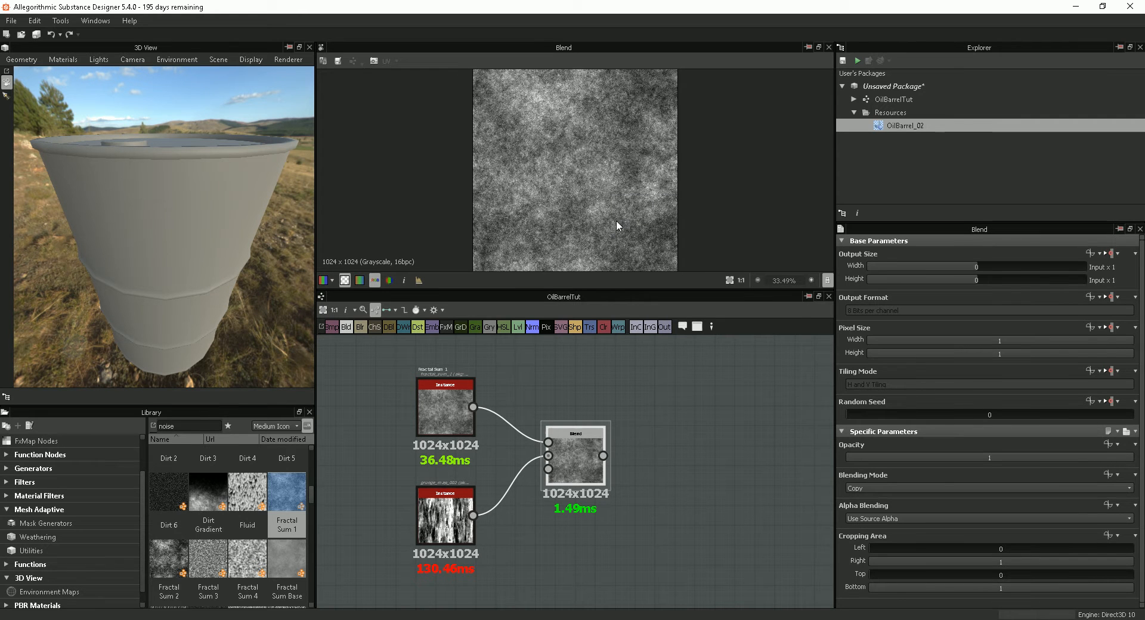
# Try the Add (Linear Dodge) and Multiply blending modes on the Blend node, then return it to Copy.
pyautogui.click(909, 486)
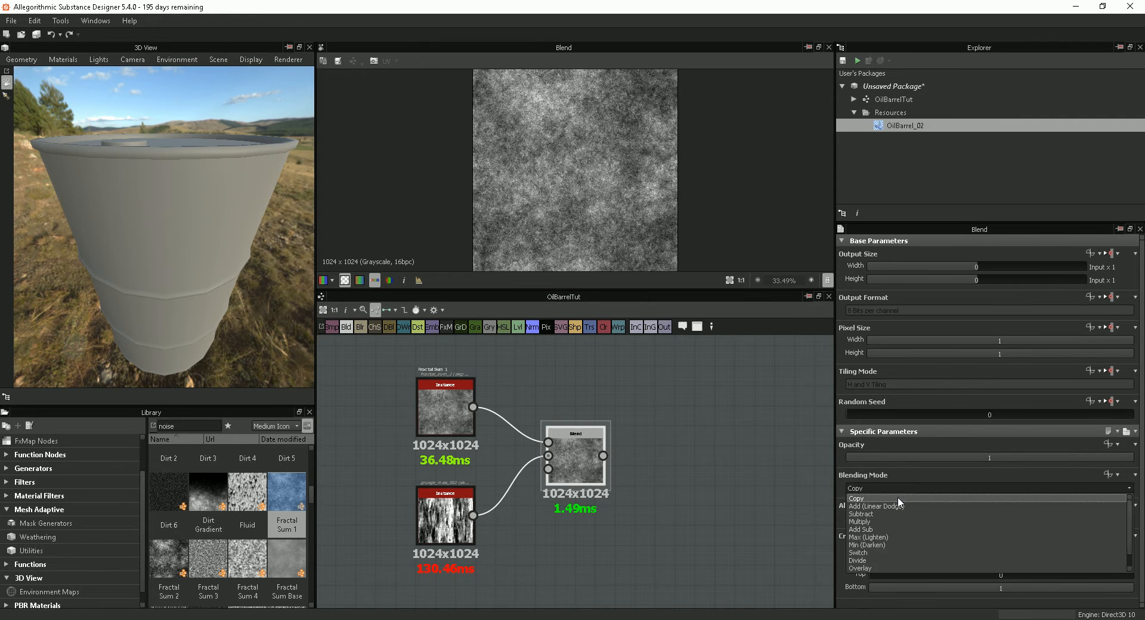
pyautogui.click(896, 504)
pyautogui.click(885, 486)
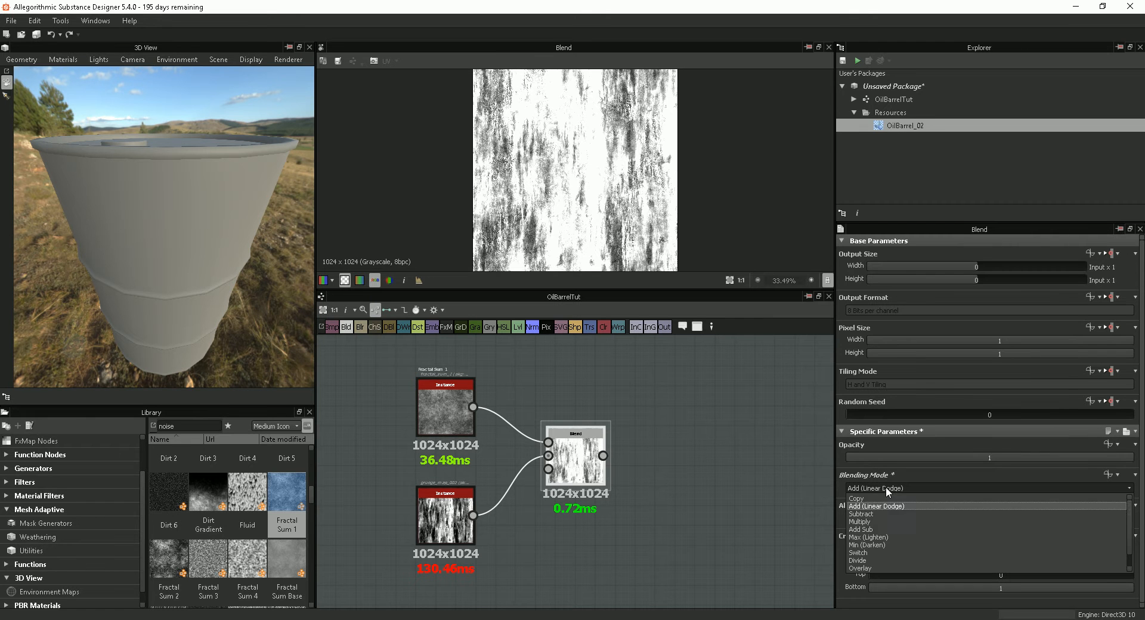
pyautogui.click(874, 518)
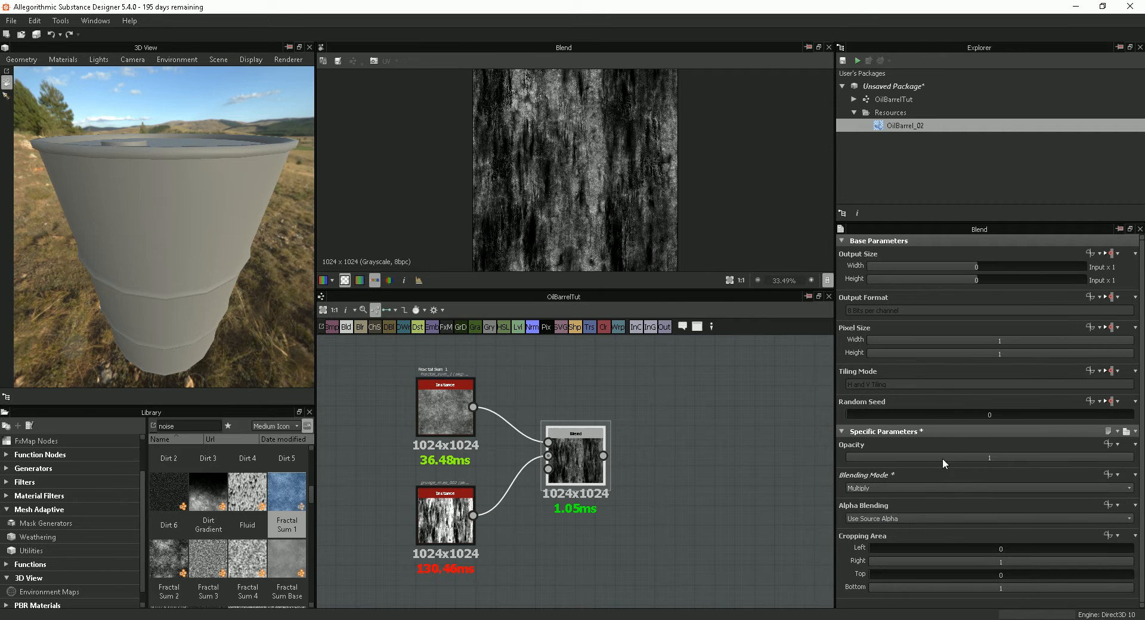
pyautogui.moveTo(953, 460); pyautogui.dragTo(1125, 460)
pyautogui.click(889, 487)
pyautogui.click(876, 499)
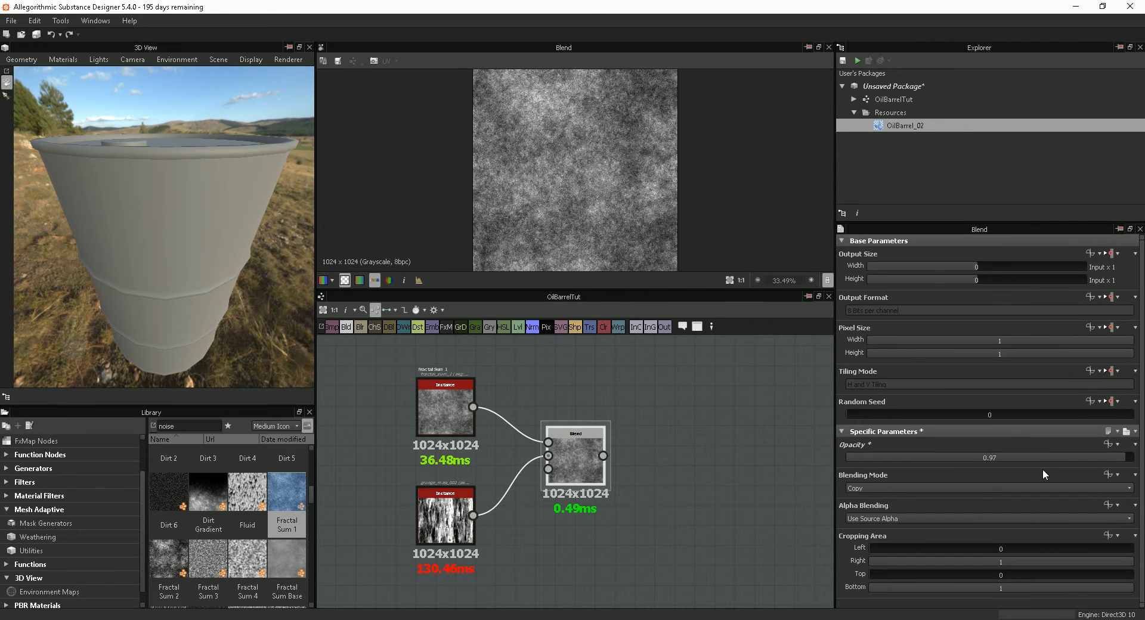
# Set the Blend node's opacity to 0.47 and shift the node slightly closer to the noise nodes.
pyautogui.moveTo(1053, 460); pyautogui.dragTo(983, 454)
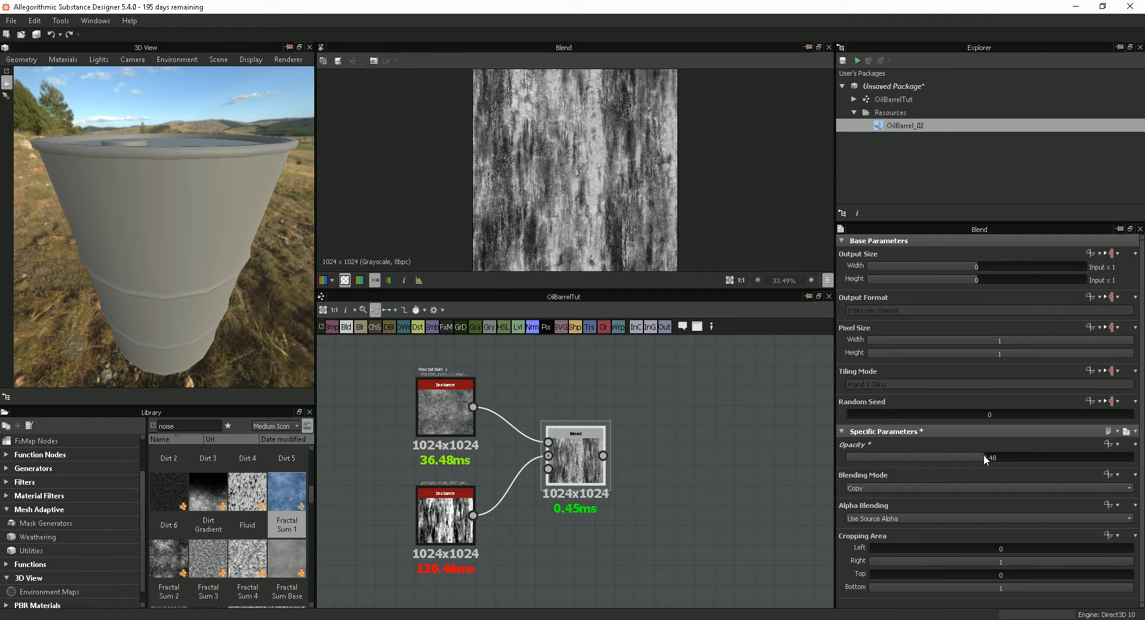
pyautogui.moveTo(983, 456)
pyautogui.mouseDown()
pyautogui.moveTo(971, 460)
pyautogui.moveTo(1000, 457)
pyautogui.moveTo(985, 457)
pyautogui.mouseUp()
pyautogui.click(664, 494)
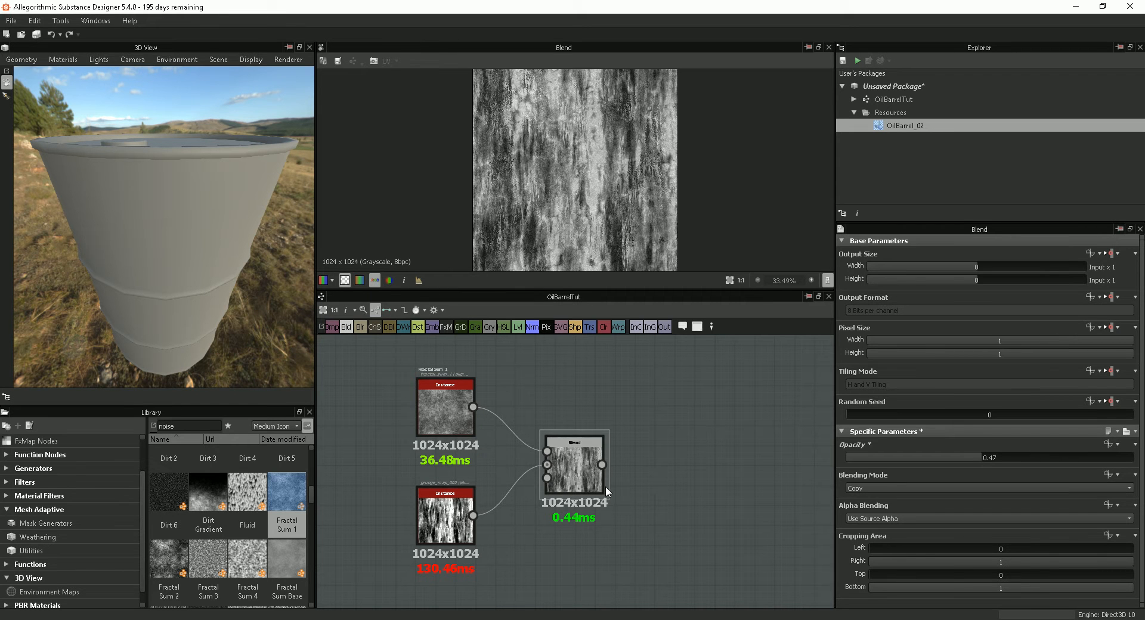
pyautogui.moveTo(574, 468); pyautogui.dragTo(566, 458)
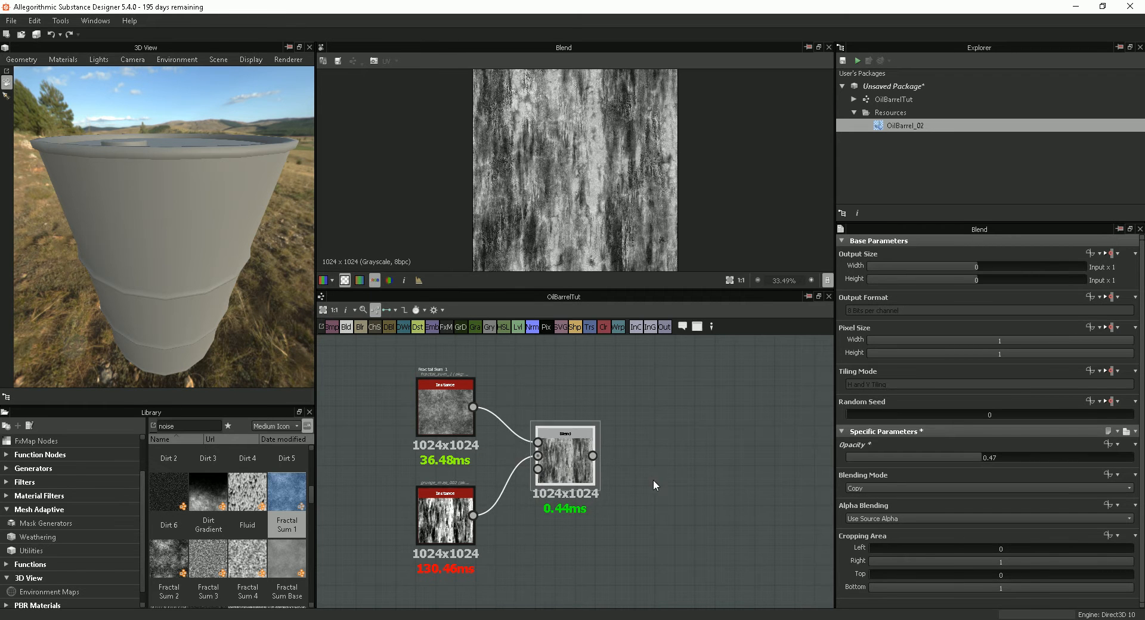
# Add a Normal node after the Blend node, connect them, and inspect the normal map without alpha transparency.
pyautogui.click(532, 327)
pyautogui.moveTo(570, 459); pyautogui.dragTo(684, 461)
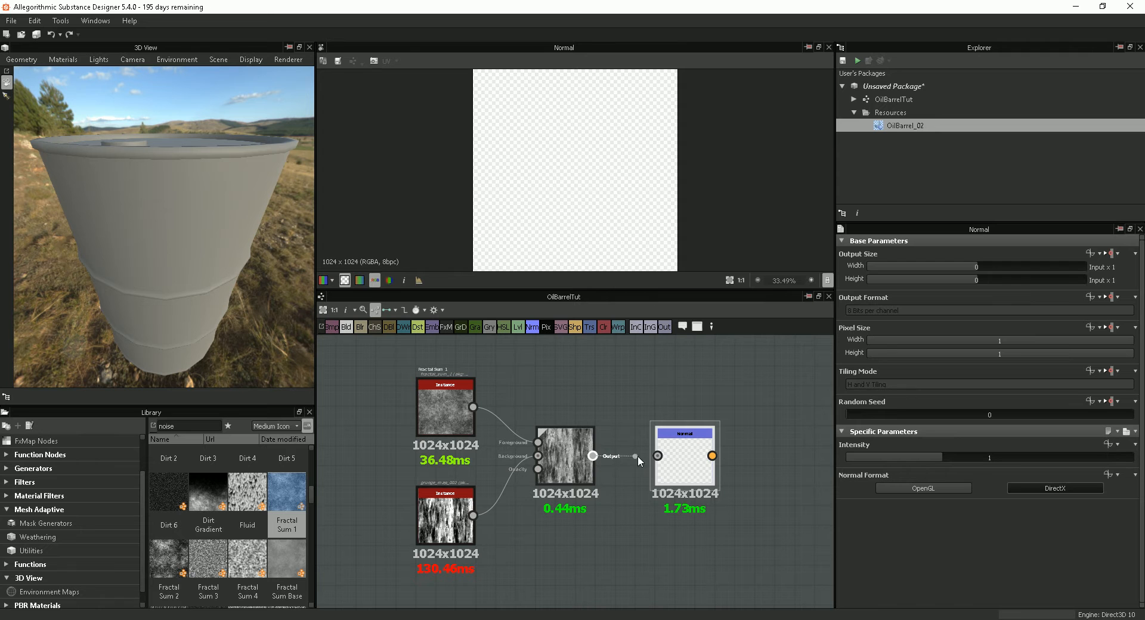
pyautogui.moveTo(657, 459); pyautogui.dragTo(658, 457)
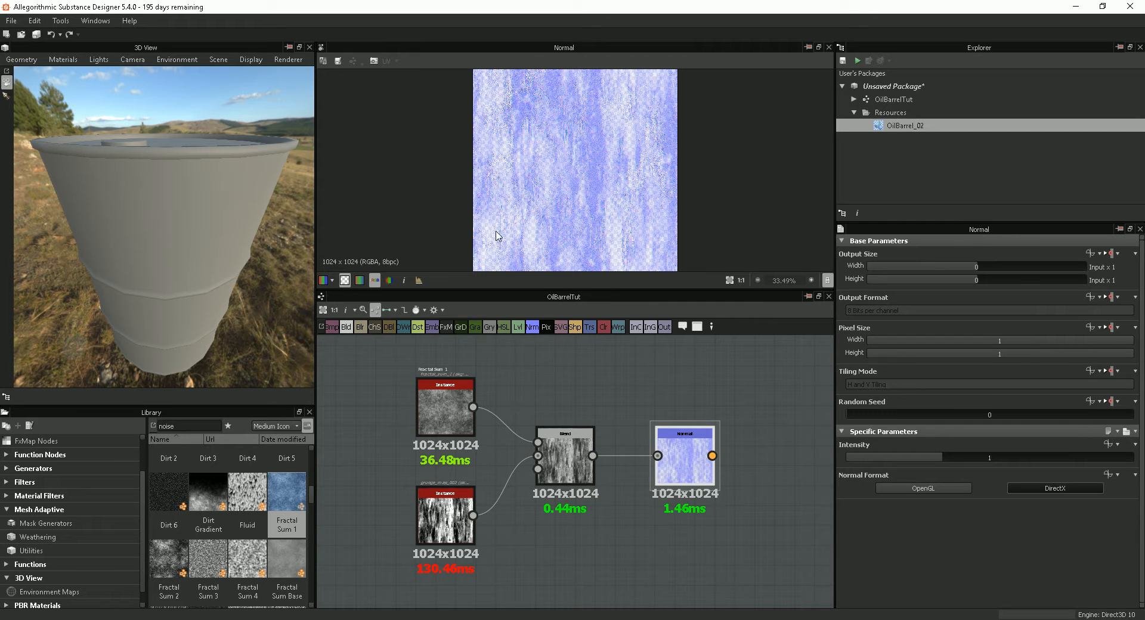
pyautogui.click(344, 280)
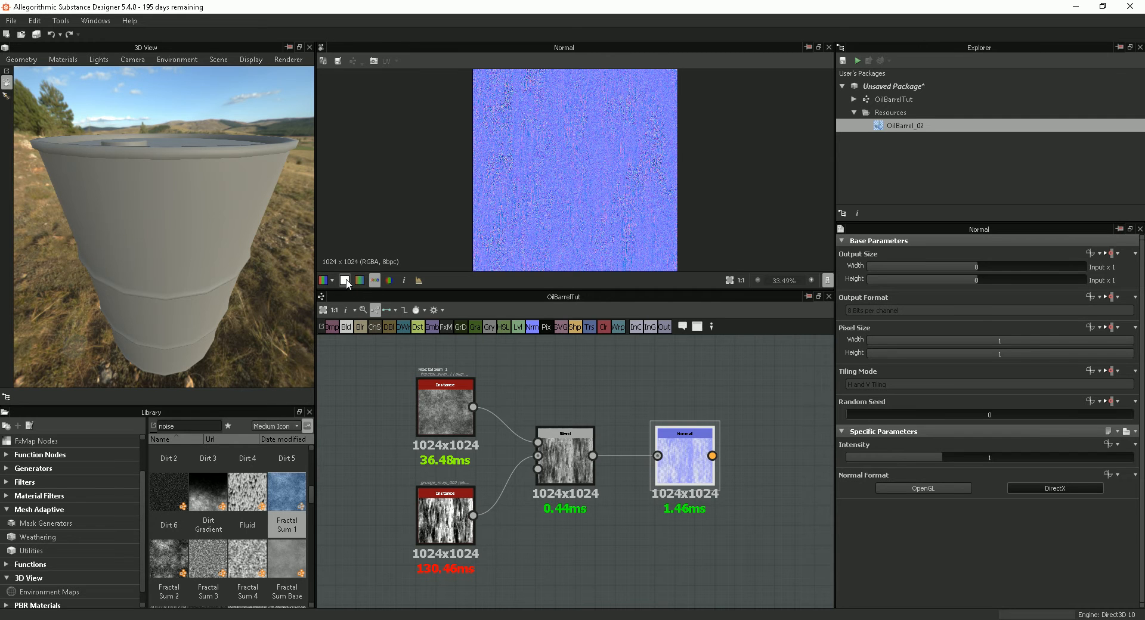
pyautogui.scroll(5, 576, 206)
pyautogui.scroll(-4, 575, 201)
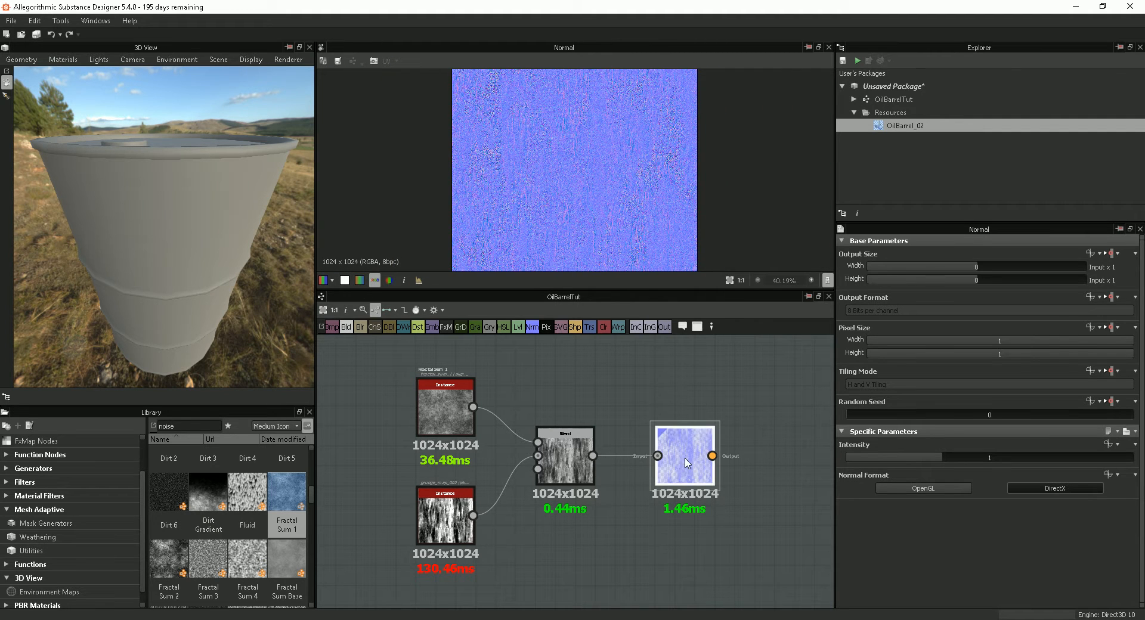
# Apply the Normal node's output to the barrel's Normal channel in the 3D preview and check the surface.
pyautogui.moveTo(685, 460); pyautogui.dragTo(584, 412, button='middle')
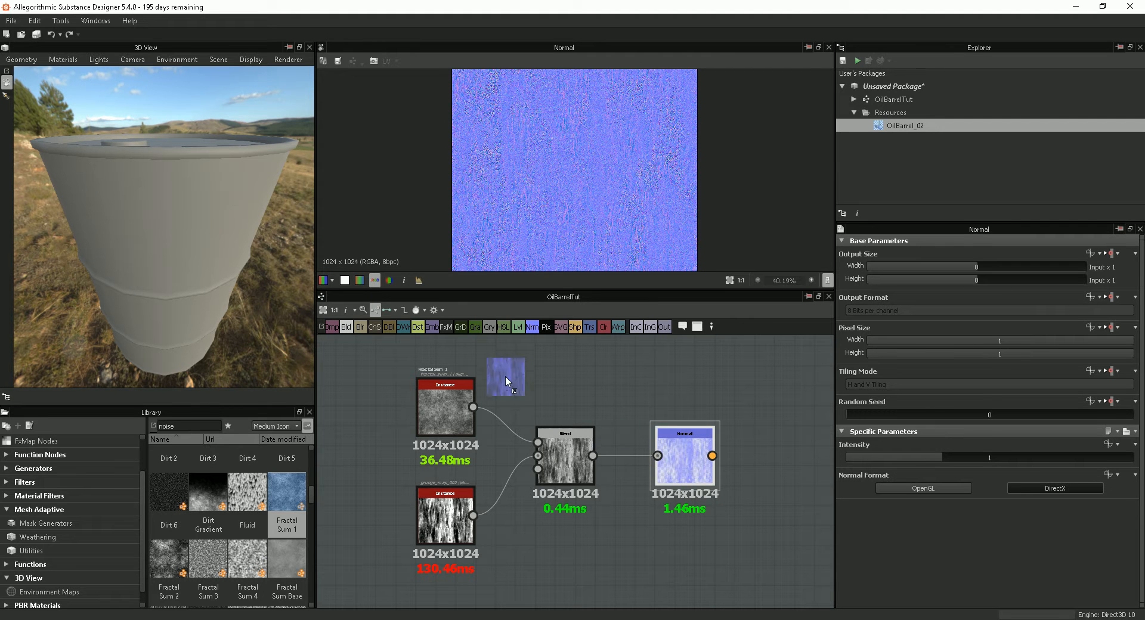
pyautogui.moveTo(186, 267); pyautogui.dragTo(163, 247, button='middle')
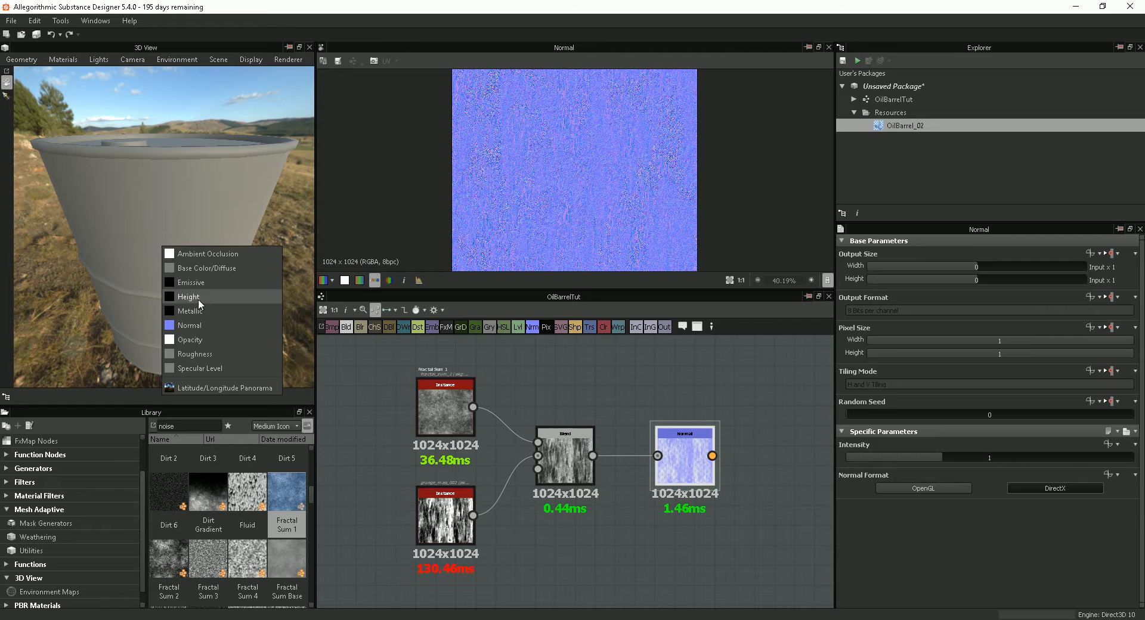
pyautogui.click(187, 325)
pyautogui.moveTo(202, 293); pyautogui.dragTo(180, 264)
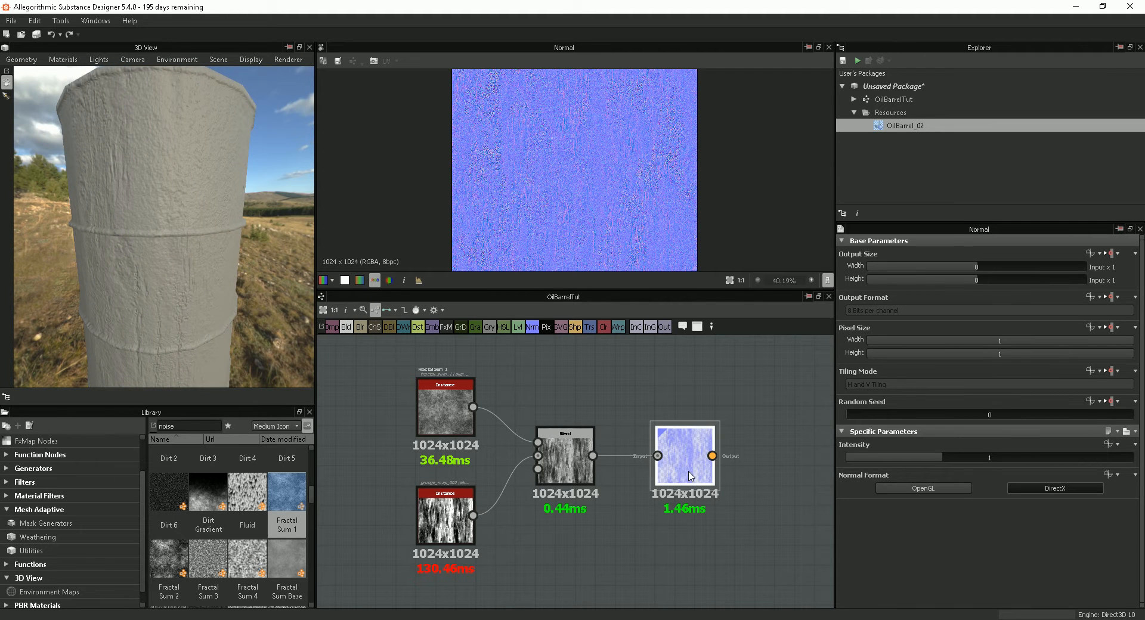
# Try a Normal intensity of 0.29, set it to 0.82, and move the Normal node farther from the Blend node.
pyautogui.moveTo(940, 456); pyautogui.dragTo(889, 452)
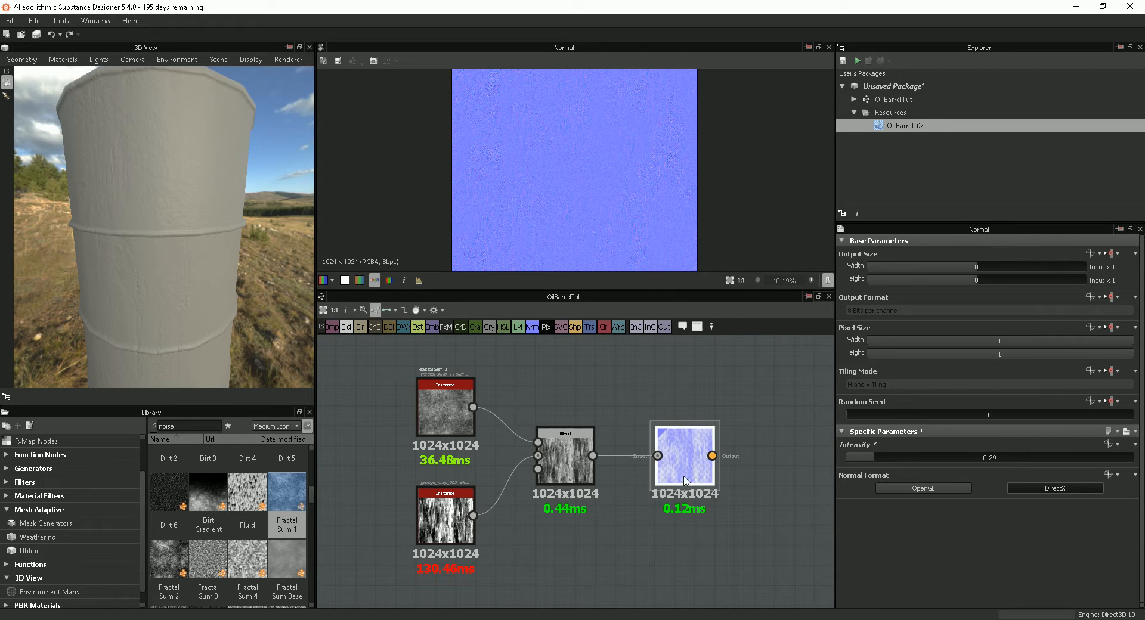
pyautogui.moveTo(678, 471); pyautogui.dragTo(716, 471)
pyautogui.moveTo(888, 458); pyautogui.dragTo(925, 456)
pyautogui.moveTo(731, 456); pyautogui.dragTo(752, 456)
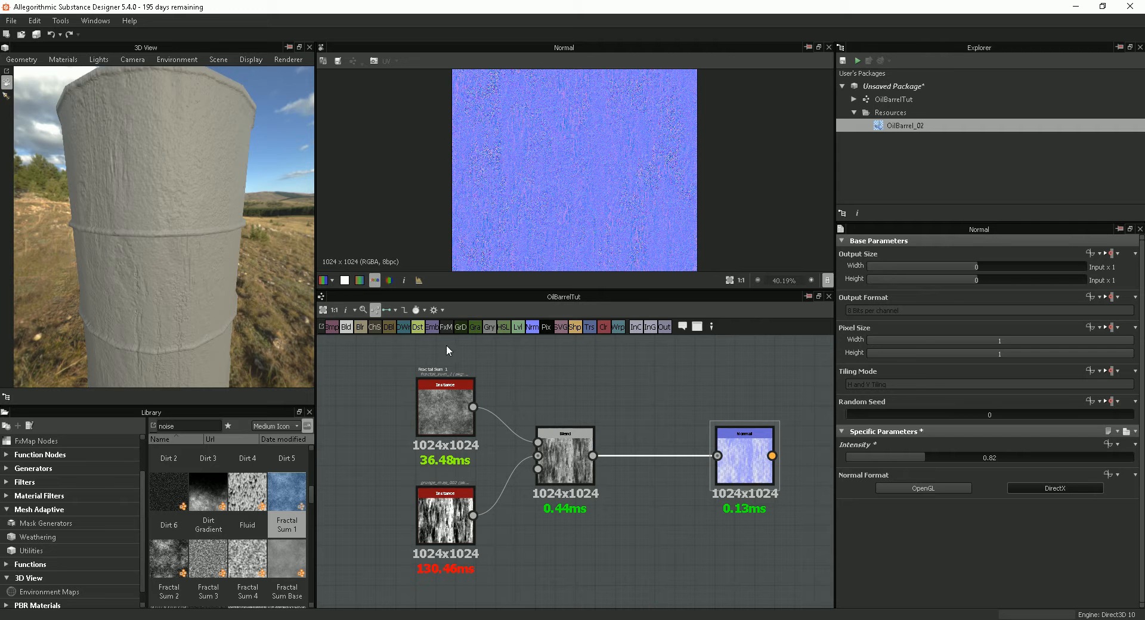
# Try a Levels node between the Blend and Normal nodes, narrowing its output range from both ends.
pyautogui.click(519, 329)
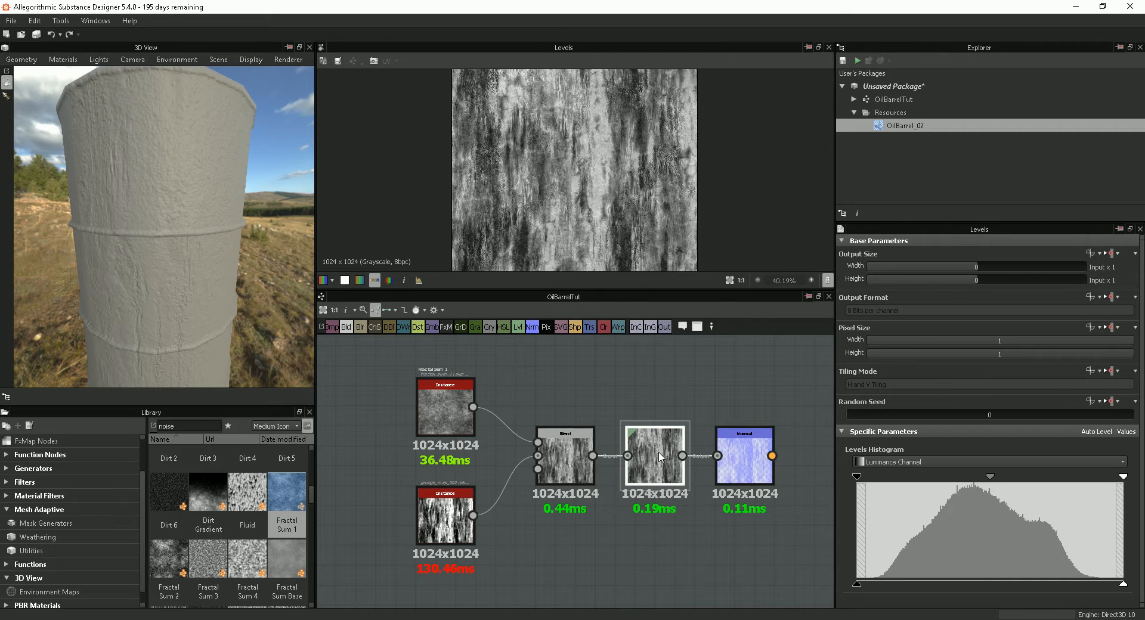
pyautogui.moveTo(740, 469); pyautogui.dragTo(762, 470)
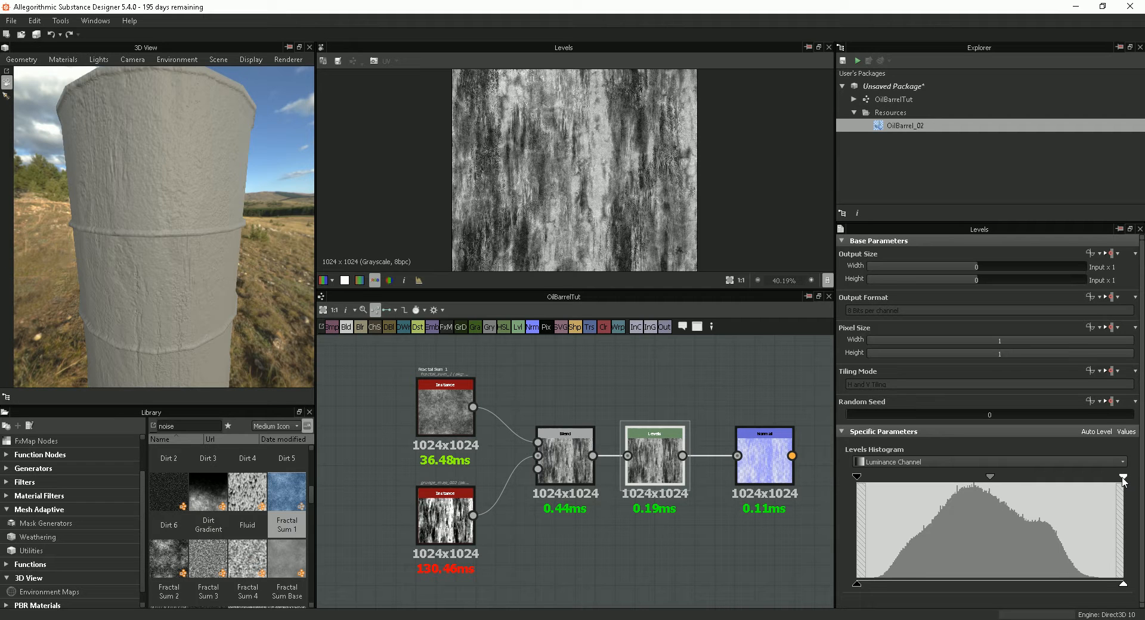
pyautogui.moveTo(1123, 585); pyautogui.dragTo(1013, 584)
pyautogui.moveTo(857, 582); pyautogui.dragTo(922, 617)
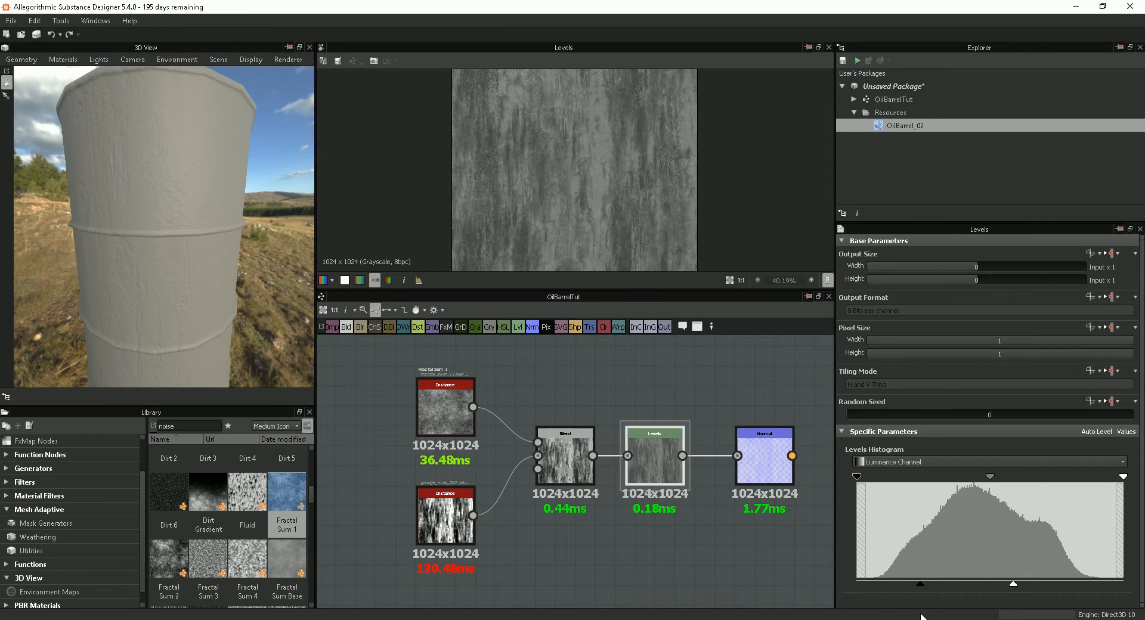
pyautogui.moveTo(645, 458)
pyautogui.mouseDown()
pyautogui.moveTo(676, 439)
pyautogui.moveTo(656, 459)
pyautogui.mouseUp()
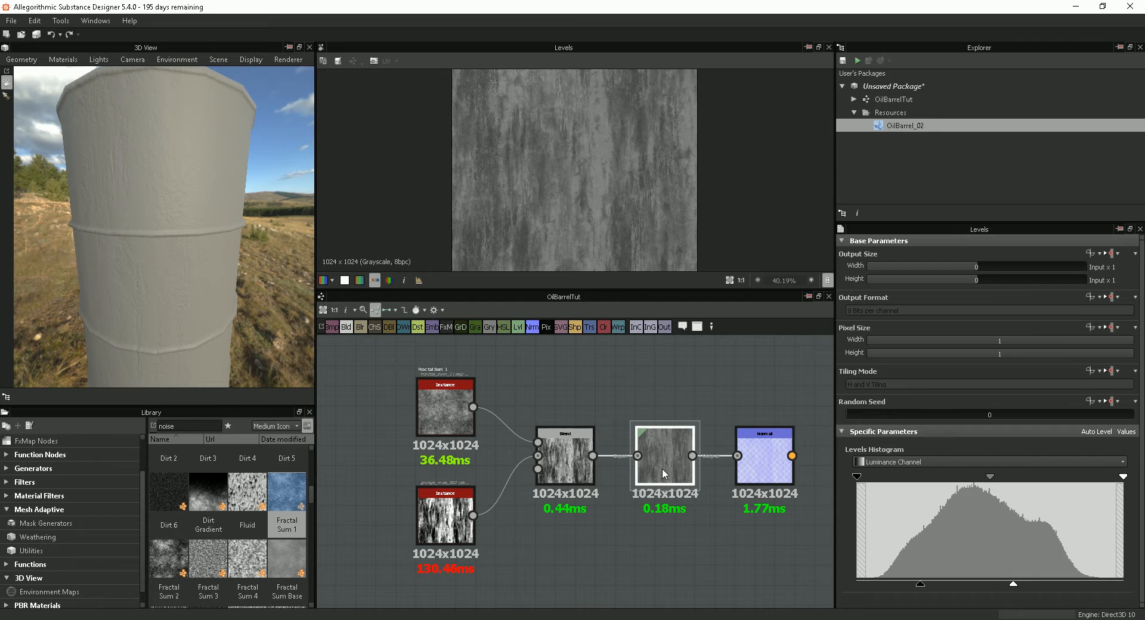
pyautogui.moveTo(661, 468)
pyautogui.mouseDown()
pyautogui.moveTo(654, 445)
pyautogui.moveTo(664, 474)
pyautogui.mouseUp()
# Delete the Levels node, reconnect the Blend output directly to the Normal node, and open the Normal node's preview.
pyautogui.press('Delete')
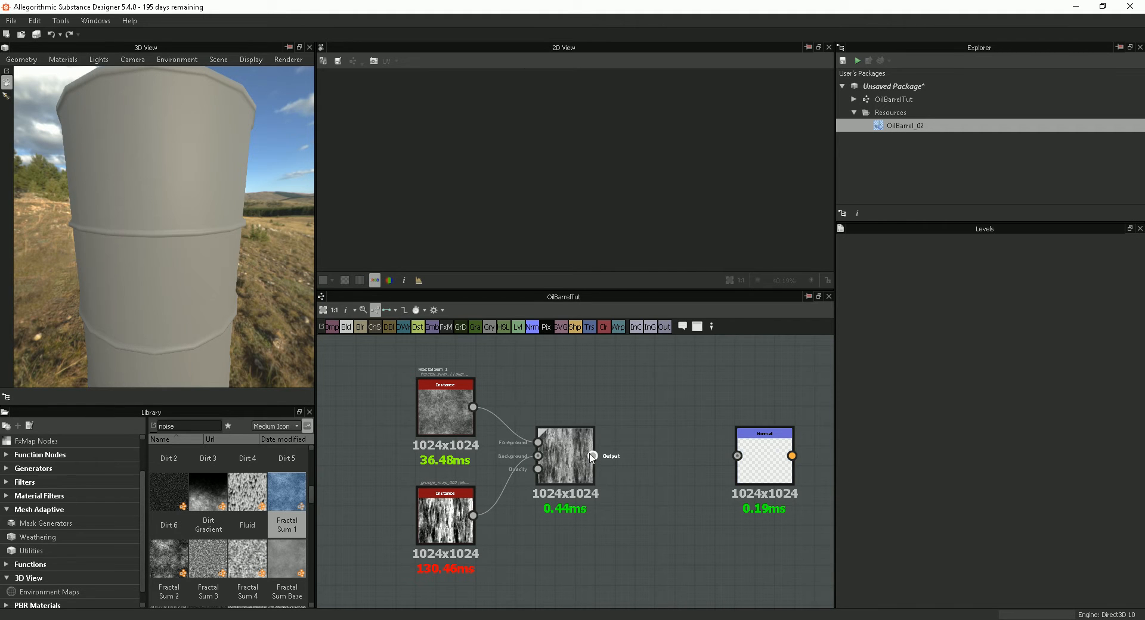
pyautogui.moveTo(668, 471); pyautogui.dragTo(738, 456)
pyautogui.doubleClick(778, 468)
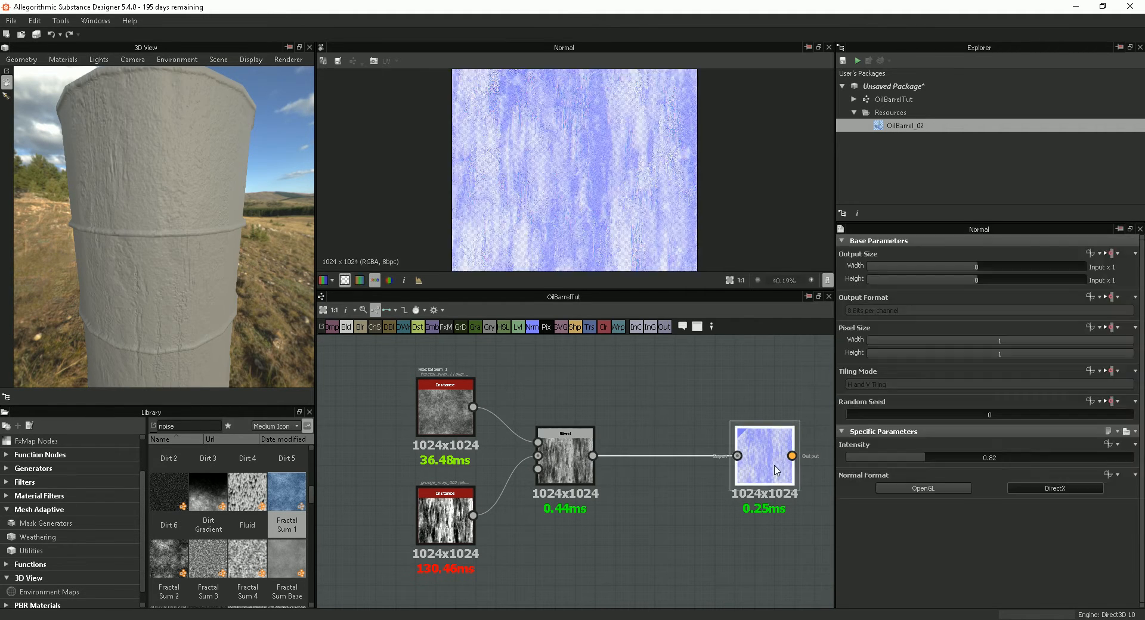
# Lower the Normal node's intensity to 0.32 and then 0.19 while checking the barrel surface up close.
pyautogui.moveTo(903, 456); pyautogui.dragTo(877, 452)
pyautogui.moveTo(164, 289); pyautogui.dragTo(118, 268)
pyautogui.scroll(3, 174, 207)
pyautogui.scroll(2, 173, 205)
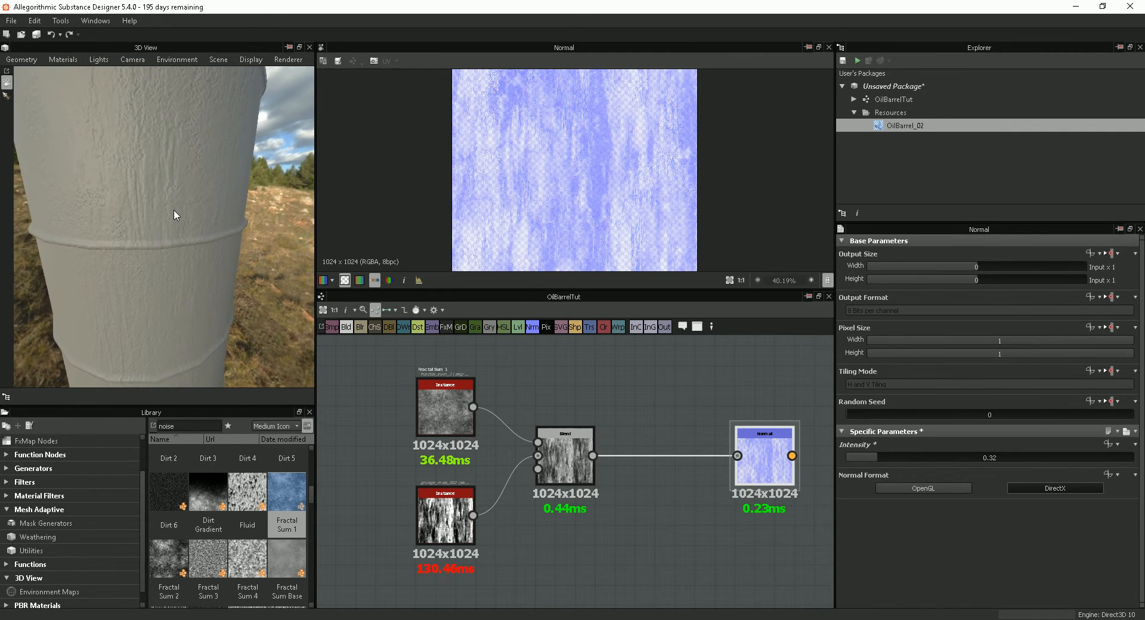
pyautogui.moveTo(872, 460)
pyautogui.mouseDown()
pyautogui.moveTo(848, 454)
pyautogui.moveTo(864, 453)
pyautogui.mouseUp()
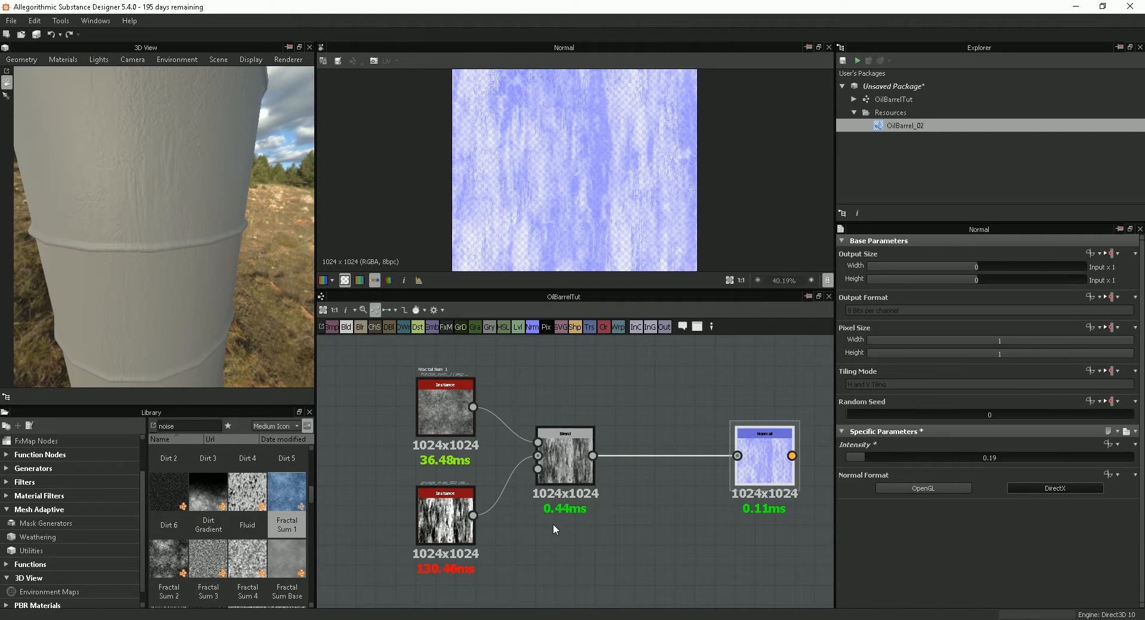
# Insert a Levels node between grunge map 002 and the Blend node, spacing the nodes apart.
pyautogui.moveTo(577, 469); pyautogui.dragTo(616, 470)
pyautogui.click(445, 517)
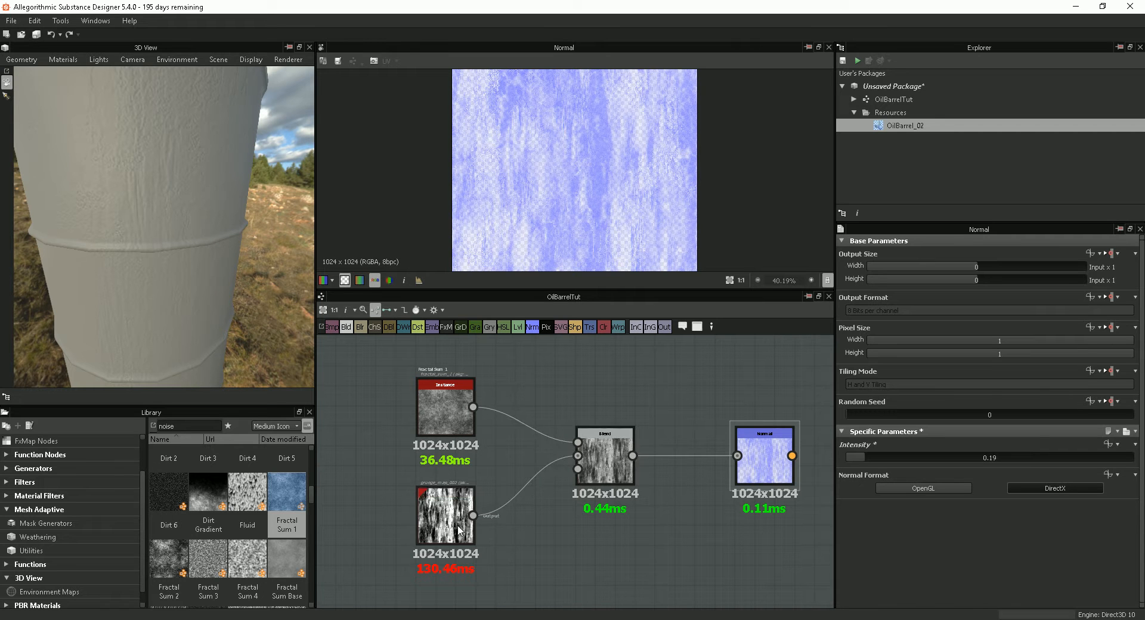
pyautogui.click(601, 492)
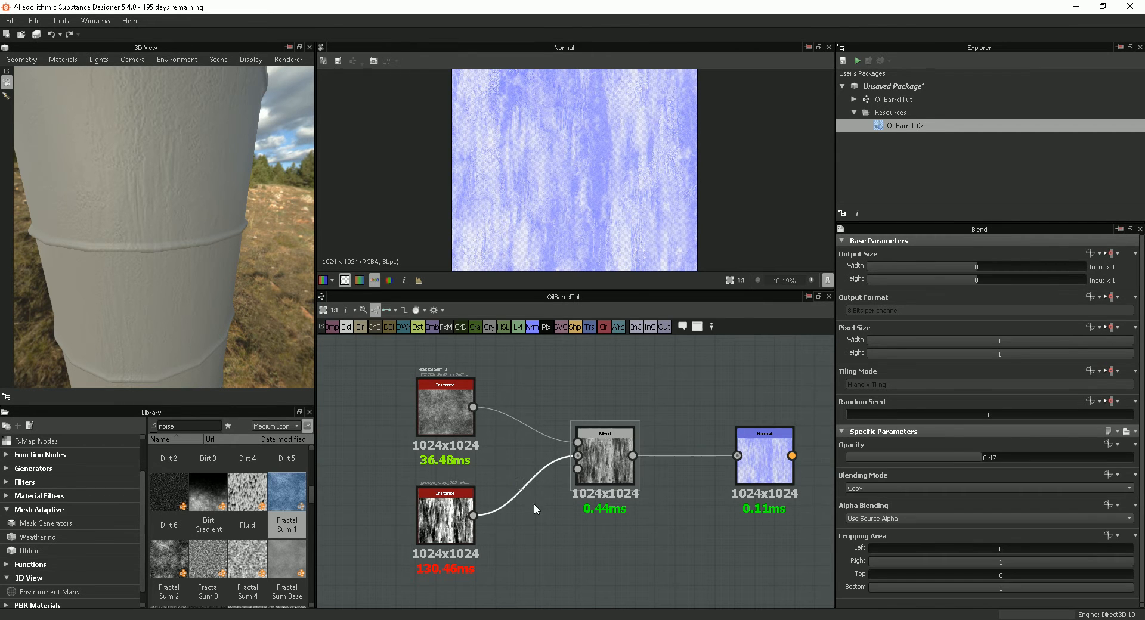
pyautogui.click(516, 330)
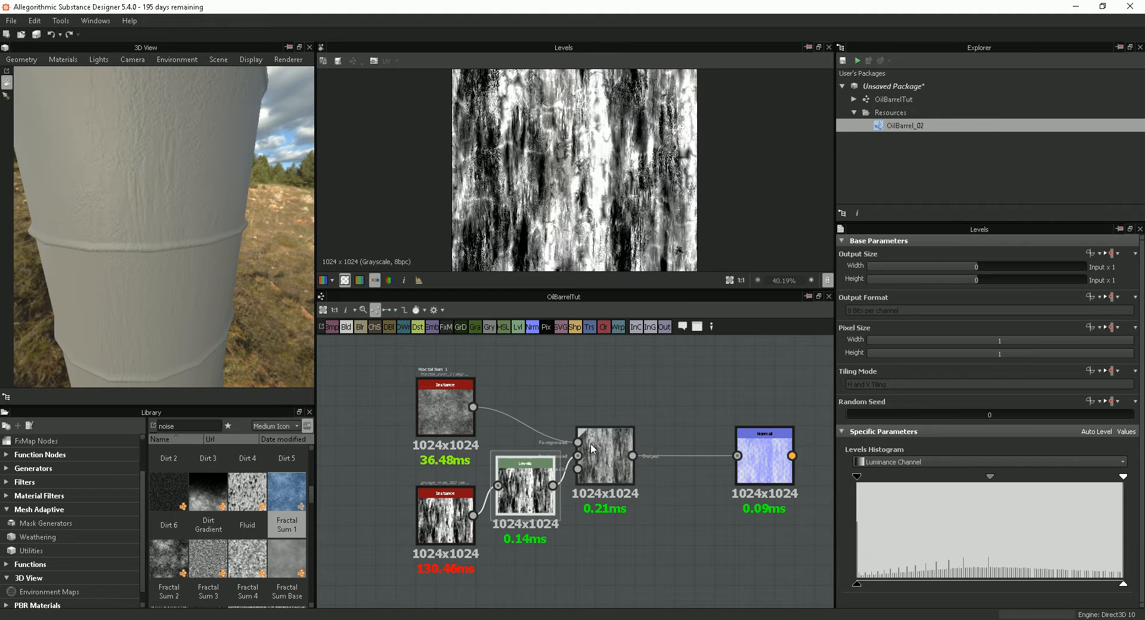
pyautogui.moveTo(605, 458); pyautogui.dragTo(634, 458)
pyautogui.moveTo(540, 481); pyautogui.dragTo(553, 494)
# Narrow the Levels node's output range by lowering white and raising black, and move the Blend node toward the Normal node.
pyautogui.moveTo(1121, 584); pyautogui.dragTo(1068, 584)
pyautogui.moveTo(863, 584); pyautogui.dragTo(933, 591)
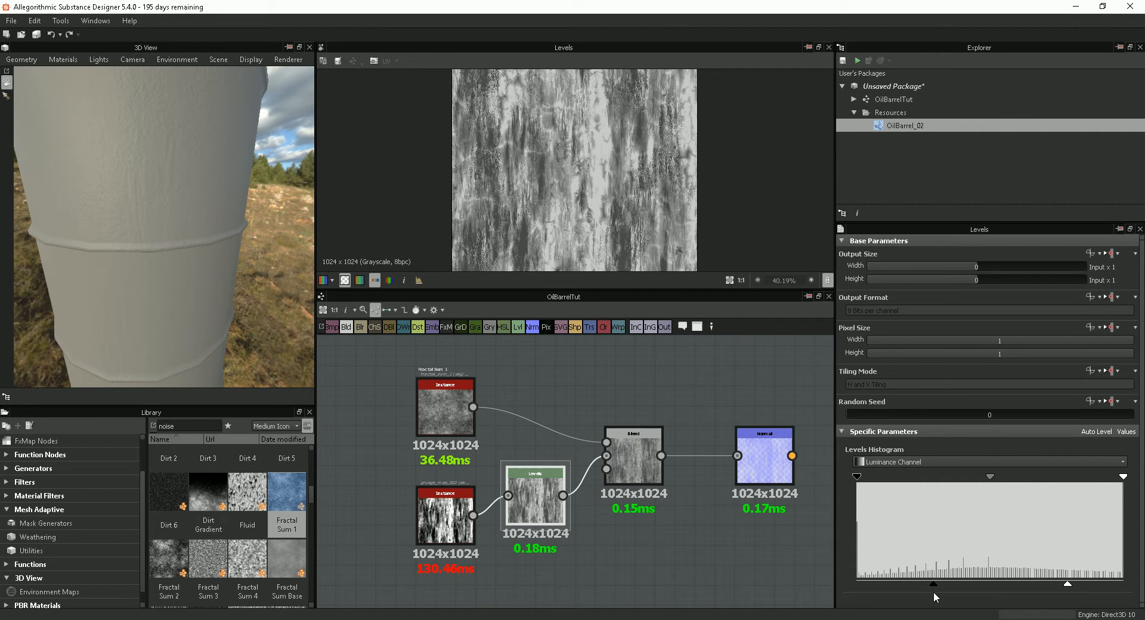
pyautogui.click(640, 460)
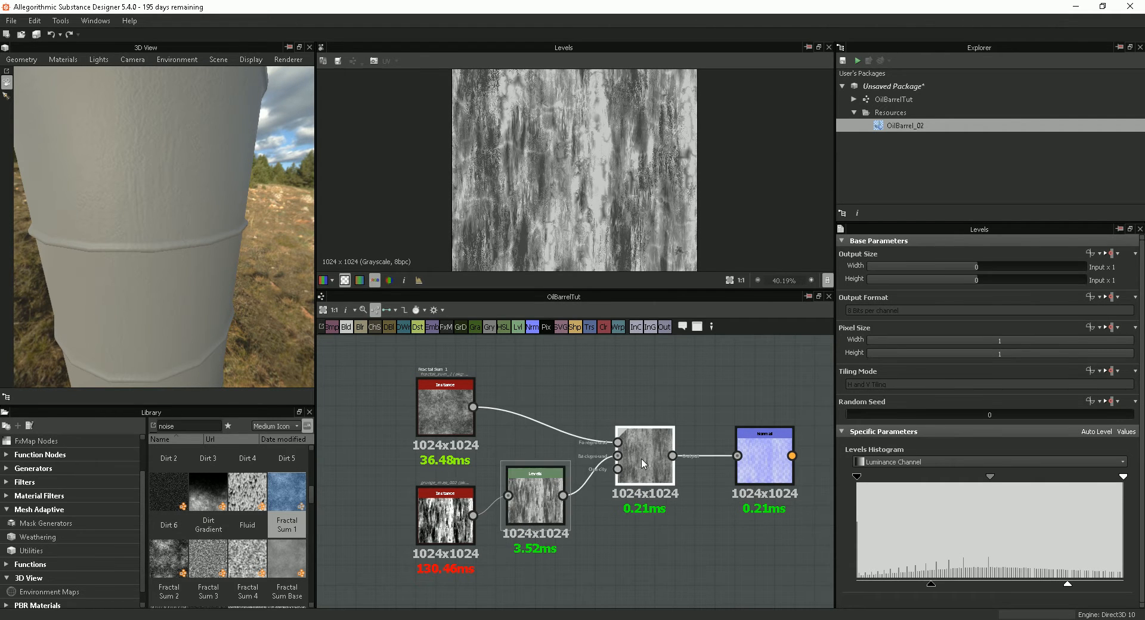
# Set the Normal node's intensity to 0.28 and check the effect around the whole barrel.
pyautogui.click(764, 471)
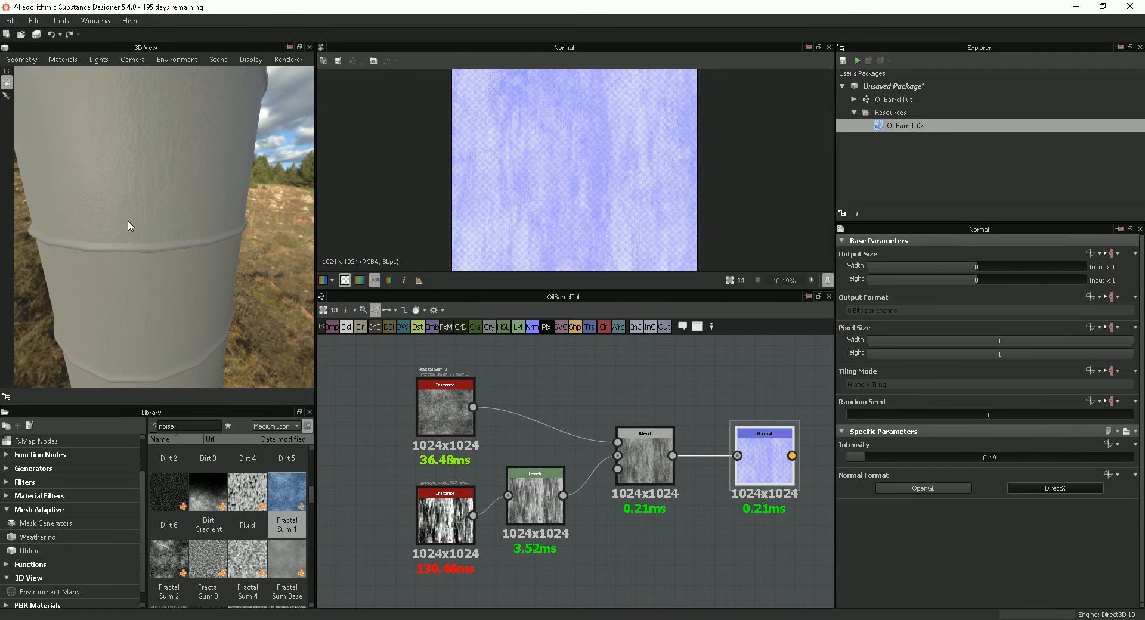
pyautogui.moveTo(149, 221); pyautogui.dragTo(159, 237)
pyautogui.moveTo(868, 457); pyautogui.dragTo(886, 459)
pyautogui.moveTo(875, 459); pyautogui.dragTo(873, 459)
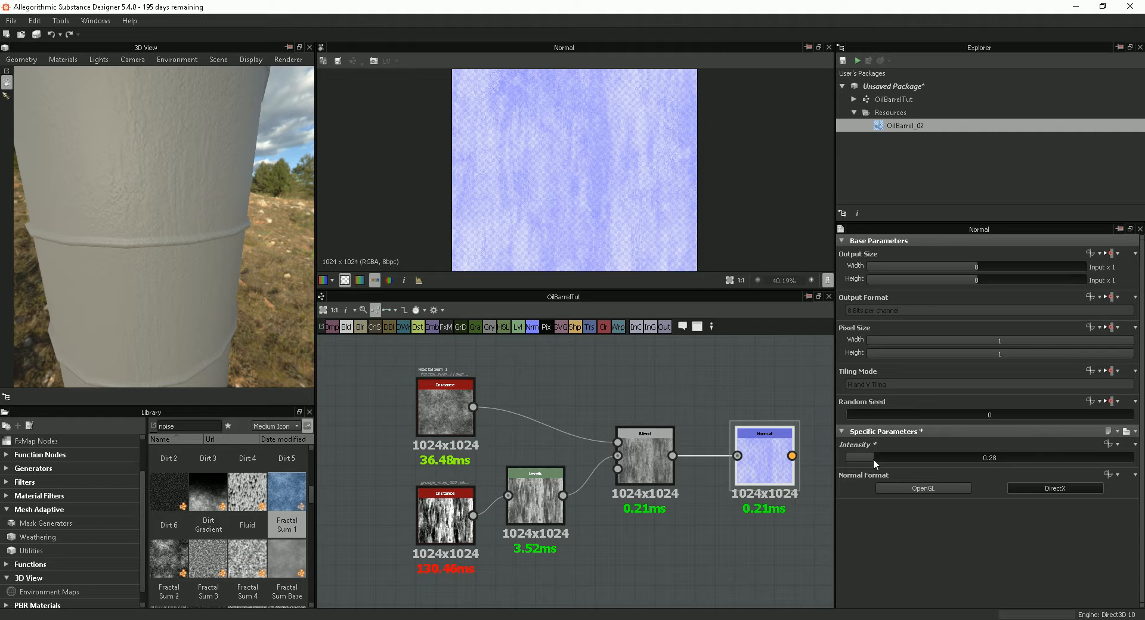
pyautogui.moveTo(92, 306); pyautogui.dragTo(178, 279)
pyautogui.scroll(-3, 135, 280)
pyautogui.moveTo(179, 279); pyautogui.dragTo(215, 266, button='middle')
pyautogui.scroll(2, 215, 265)
pyautogui.moveTo(214, 264); pyautogui.dragTo(189, 218)
pyautogui.scroll(-5, 173, 228)
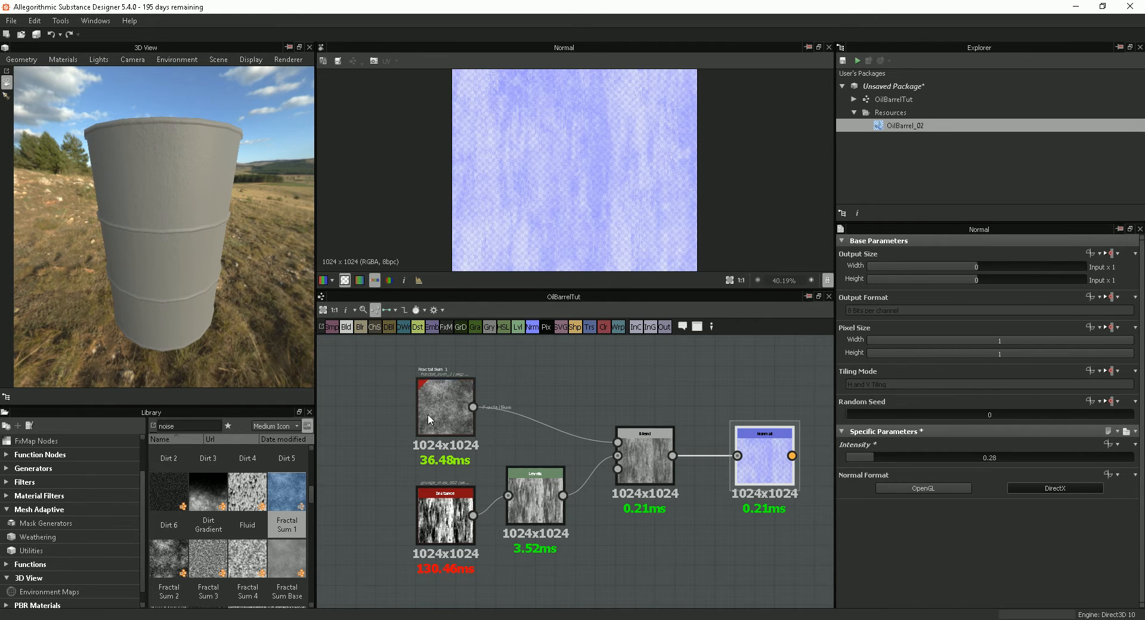
# Move the whole noise, Levels, Blend and Normal node chain slightly up and away from the output nodes.
pyautogui.scroll(-2, 573, 486)
pyautogui.moveTo(650, 556); pyautogui.dragTo(620, 520, button='middle')
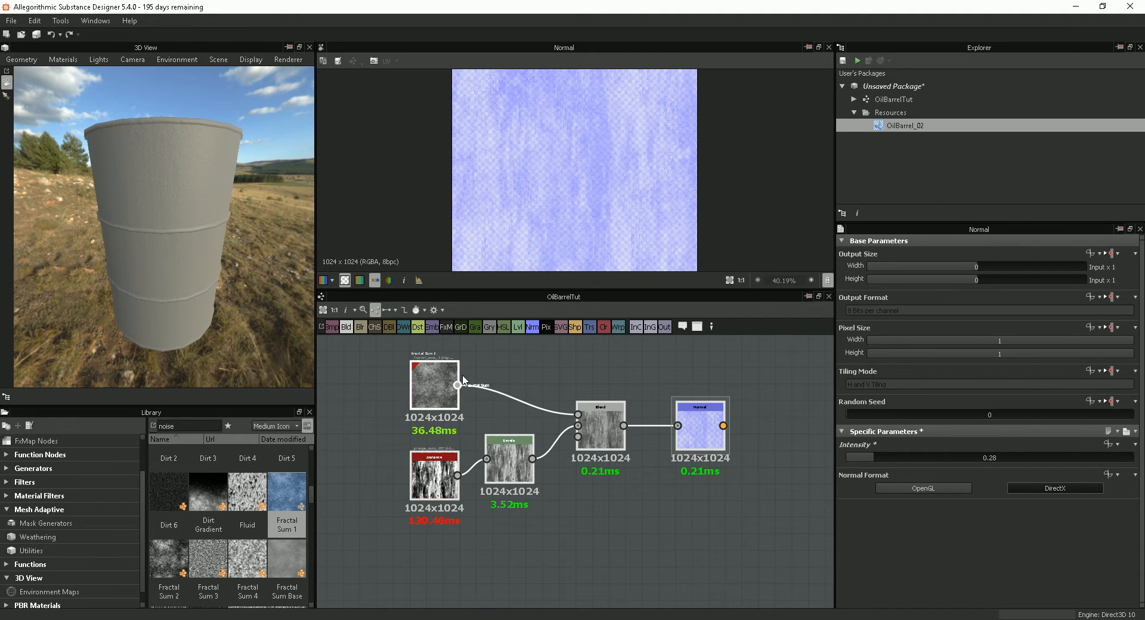
pyautogui.scroll(-2, 458, 422)
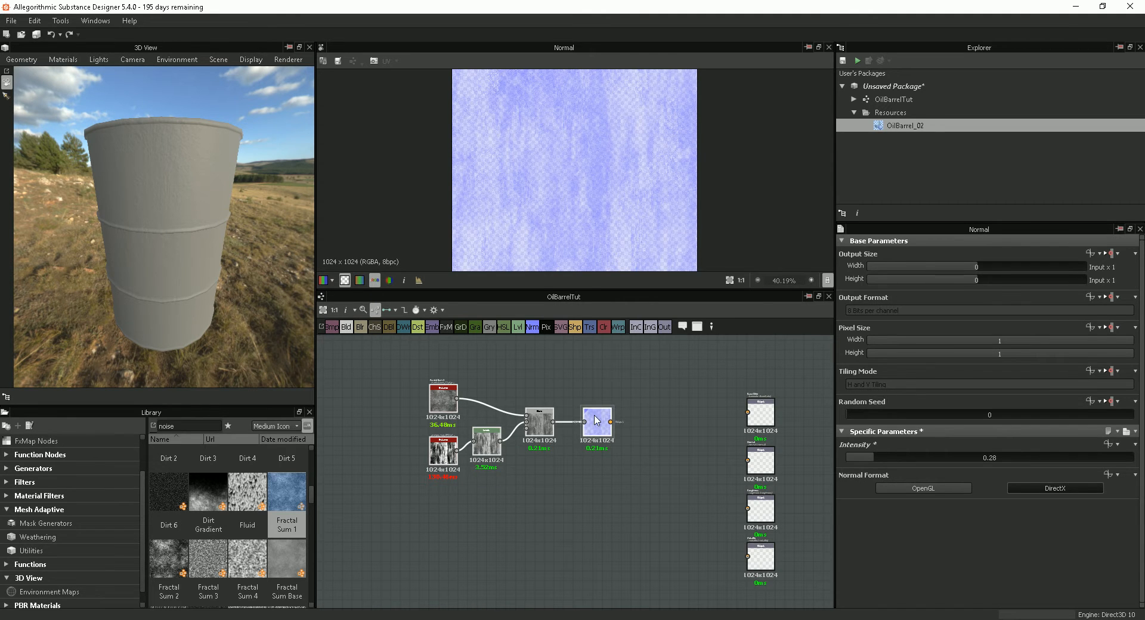
pyautogui.moveTo(597, 416); pyautogui.dragTo(586, 397)
pyautogui.click(632, 480)
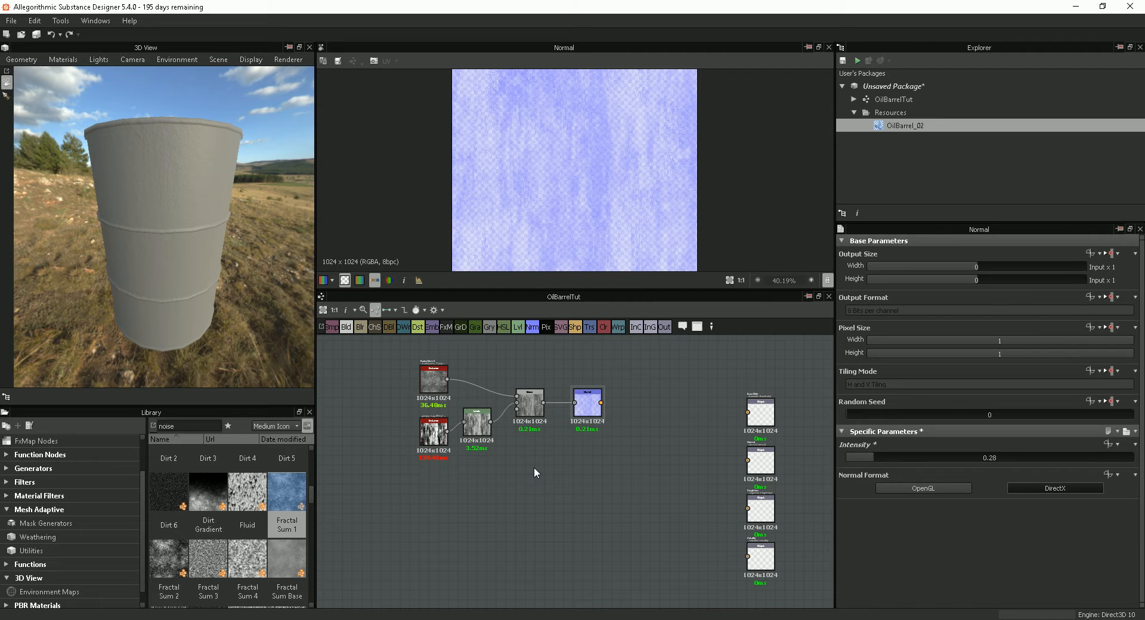
# Preview the output of the noise Blend node and inspect the barrel's surface from a closer angle.
pyautogui.moveTo(205, 303); pyautogui.dragTo(368, 387)
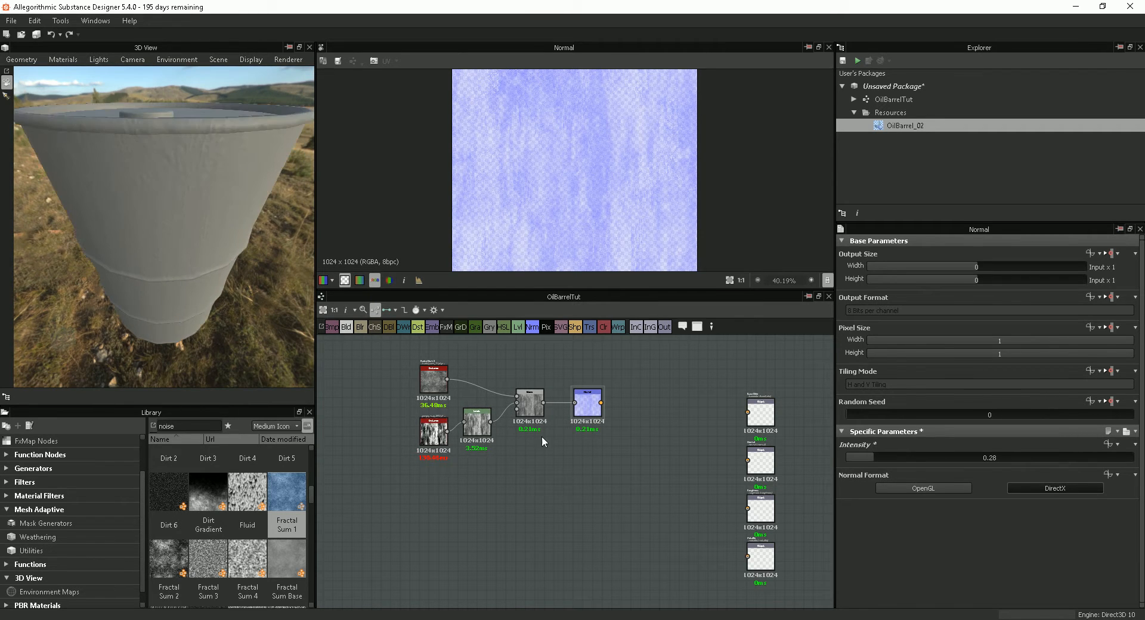
pyautogui.doubleClick(529, 403)
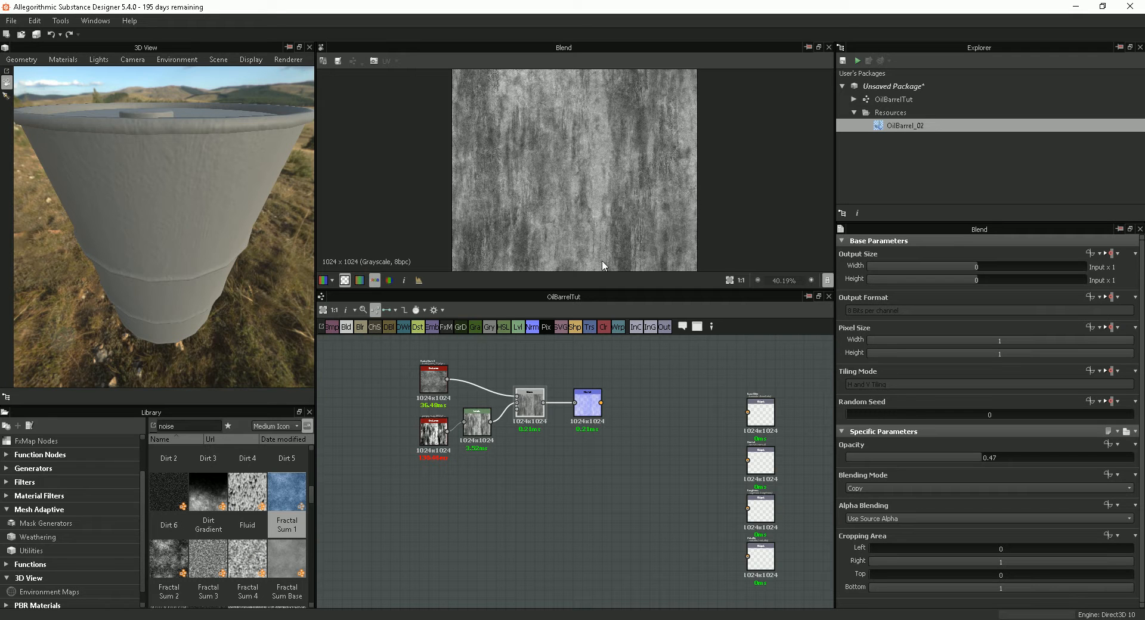
pyautogui.moveTo(214, 265); pyautogui.dragTo(202, 224)
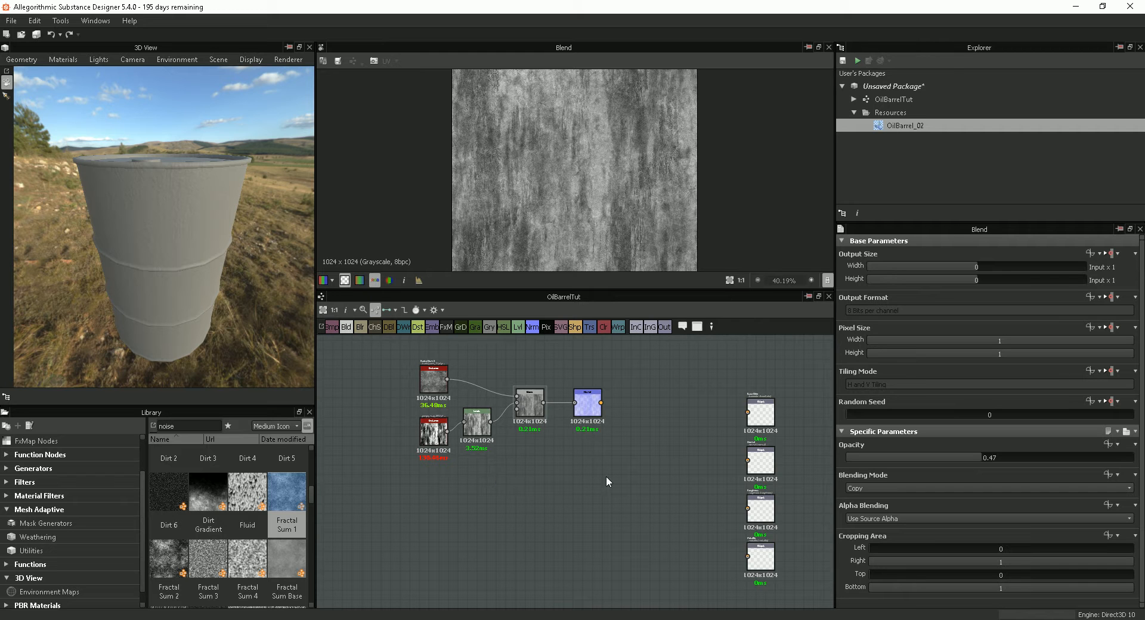
# Add a Uniform Color node below the noise maps and set its output color to a mid grey with value 131.
pyautogui.rightClick(523, 488)
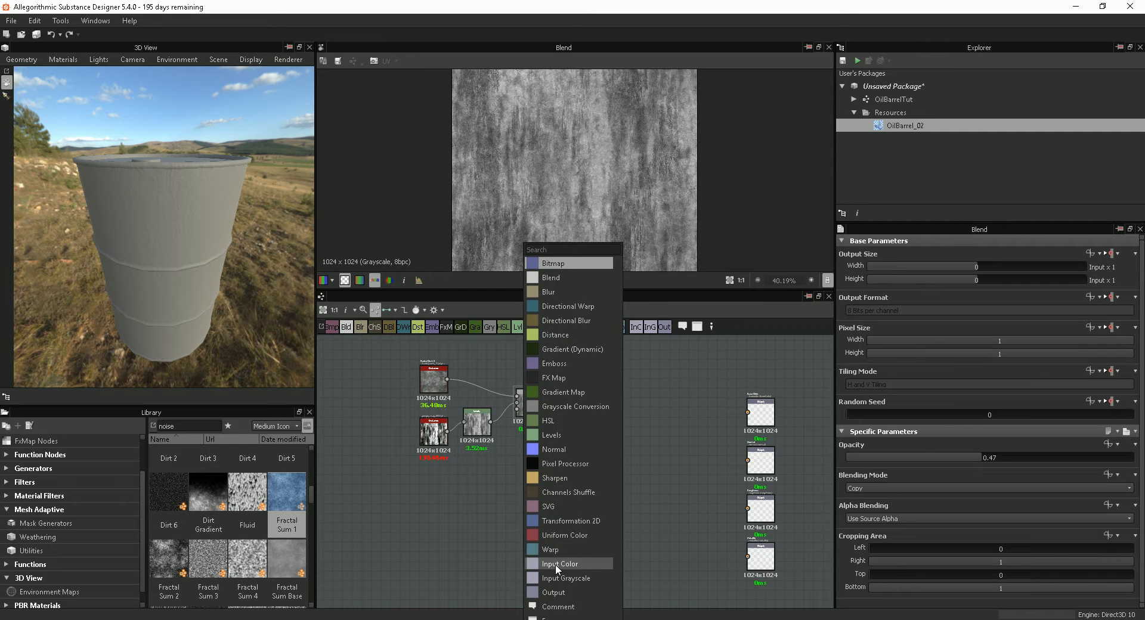
pyautogui.click(563, 535)
pyautogui.moveTo(526, 499); pyautogui.dragTo(439, 517)
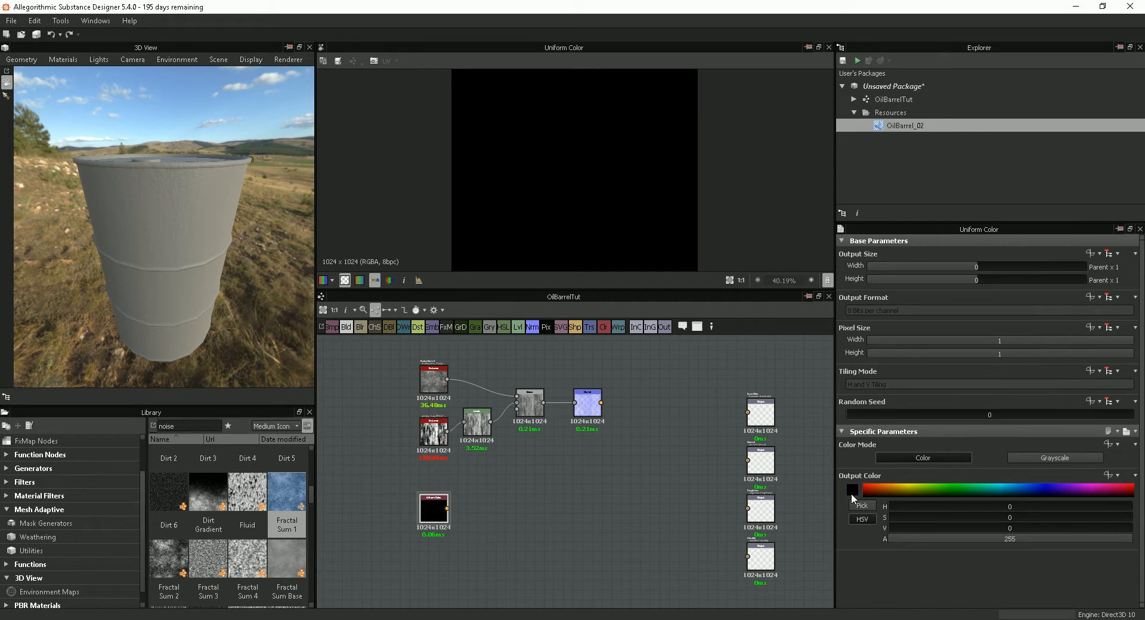
pyautogui.click(850, 490)
pyautogui.moveTo(530, 316); pyautogui.dragTo(427, 316)
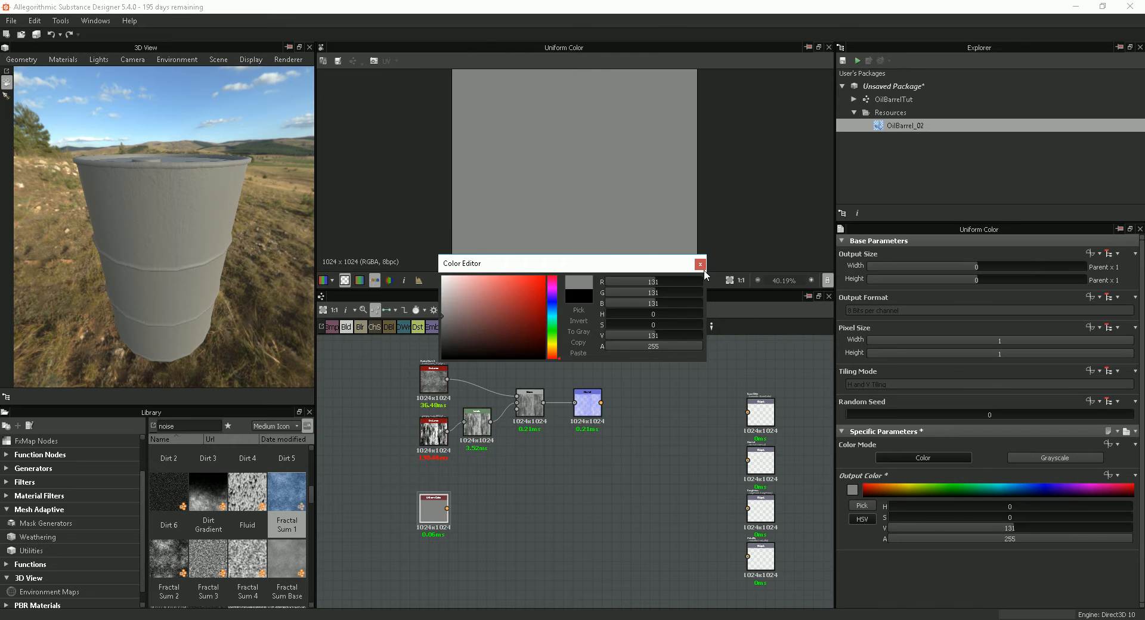
pyautogui.click(700, 263)
pyautogui.moveTo(434, 527); pyautogui.dragTo(439, 527)
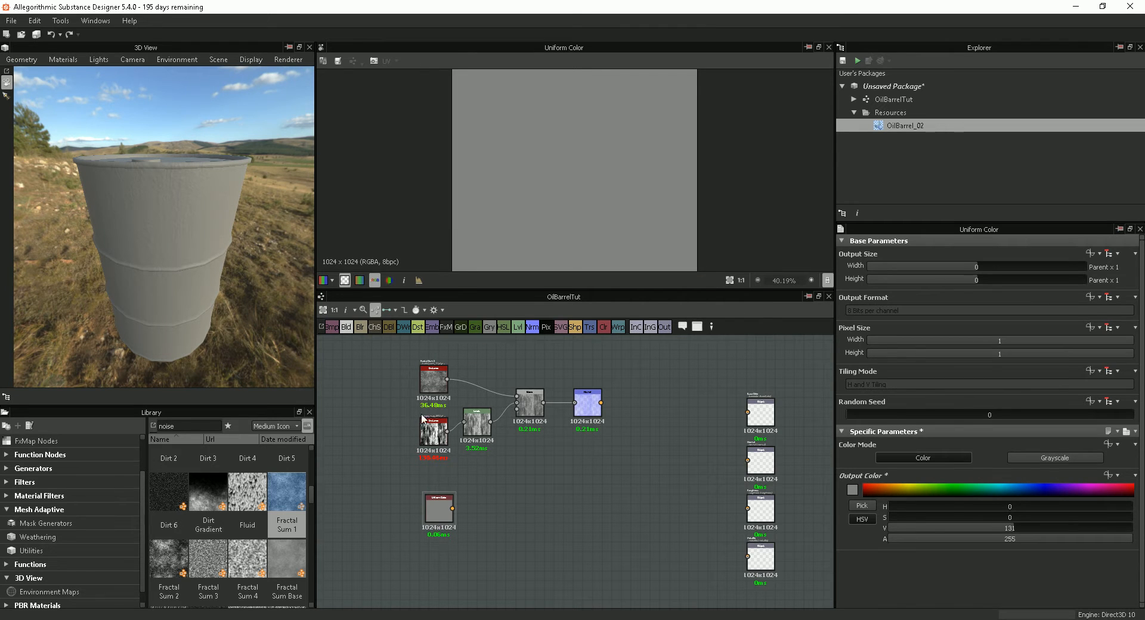
# Add a Blend node after the Uniform Color, using the grey as background and the noise Blend's output as foreground.
pyautogui.click(346, 327)
pyautogui.moveTo(582, 476); pyautogui.dragTo(520, 517)
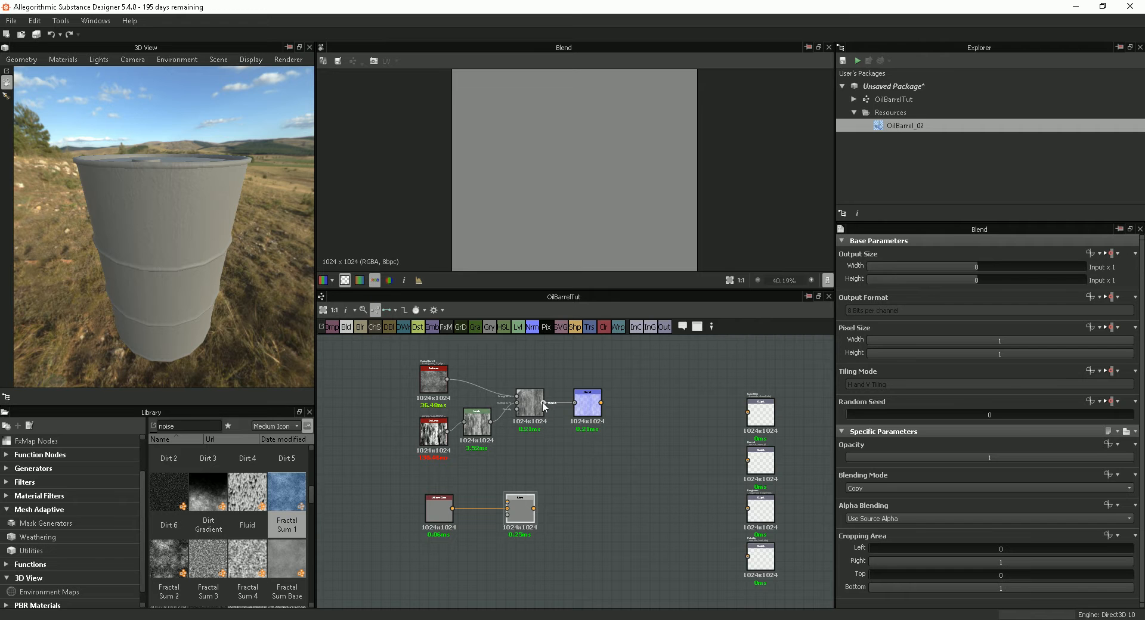
pyautogui.moveTo(543, 404); pyautogui.dragTo(507, 502)
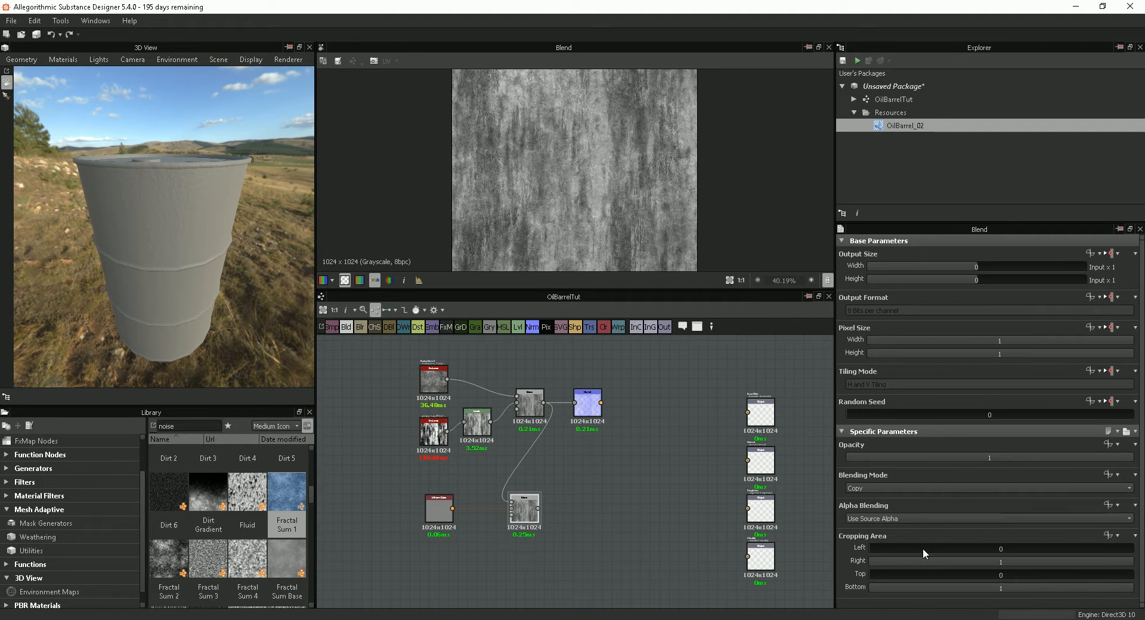
pyautogui.moveTo(530, 517); pyautogui.dragTo(526, 518)
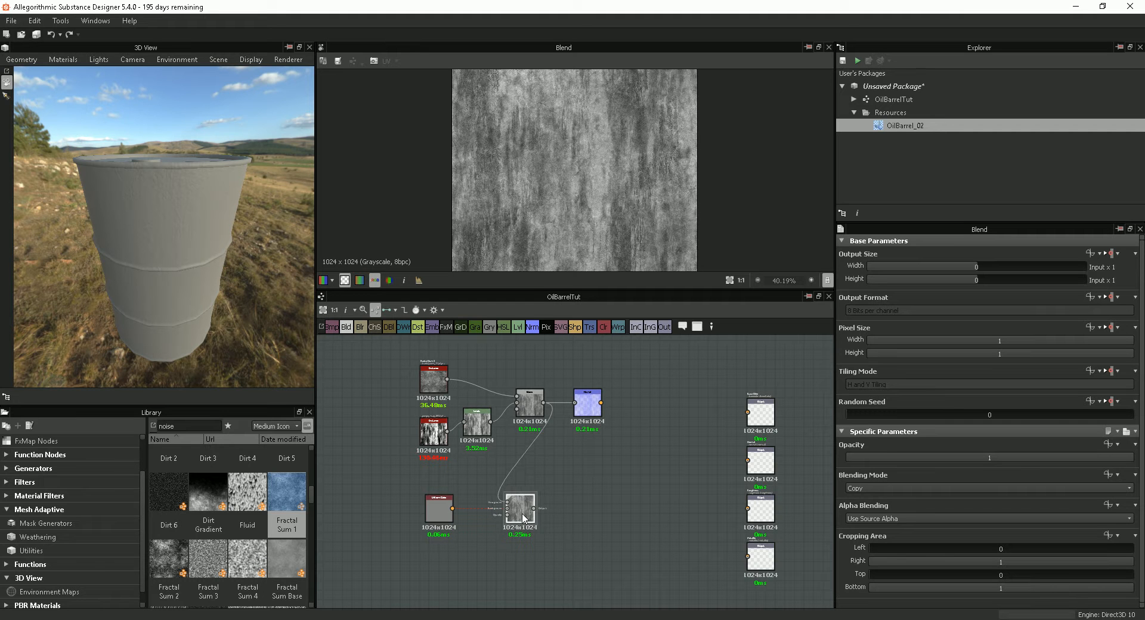
# Fix the mismatched link into the new Blend node by switching the Uniform Color node's color mode to Grayscale.
pyautogui.moveTo(447, 516); pyautogui.dragTo(451, 517)
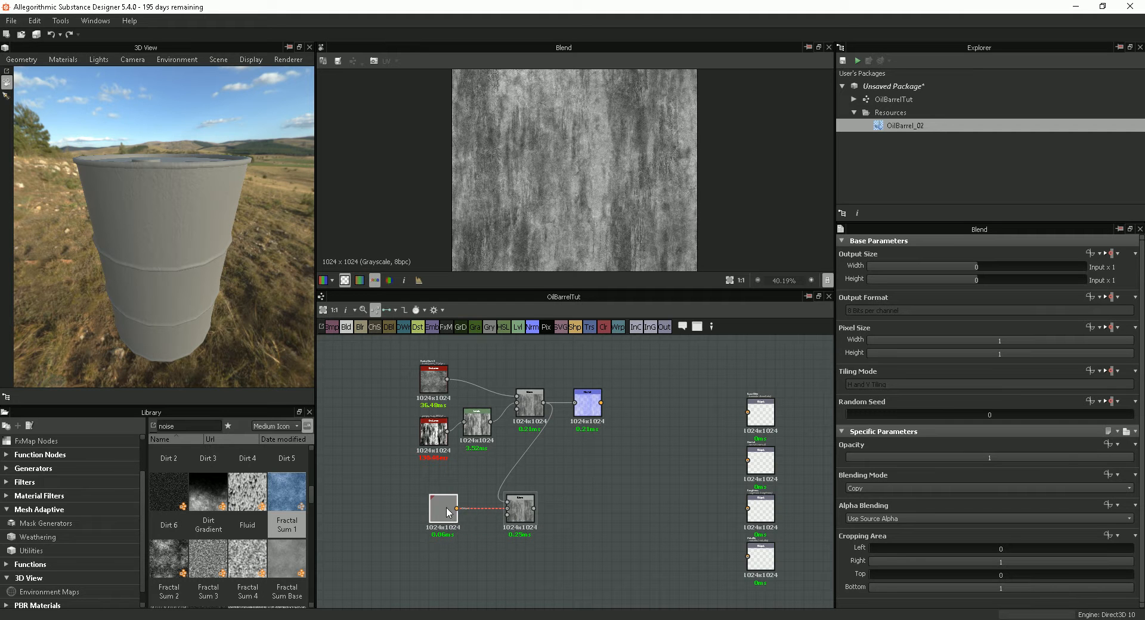
pyautogui.click(451, 516)
pyautogui.scroll(5, 477, 510)
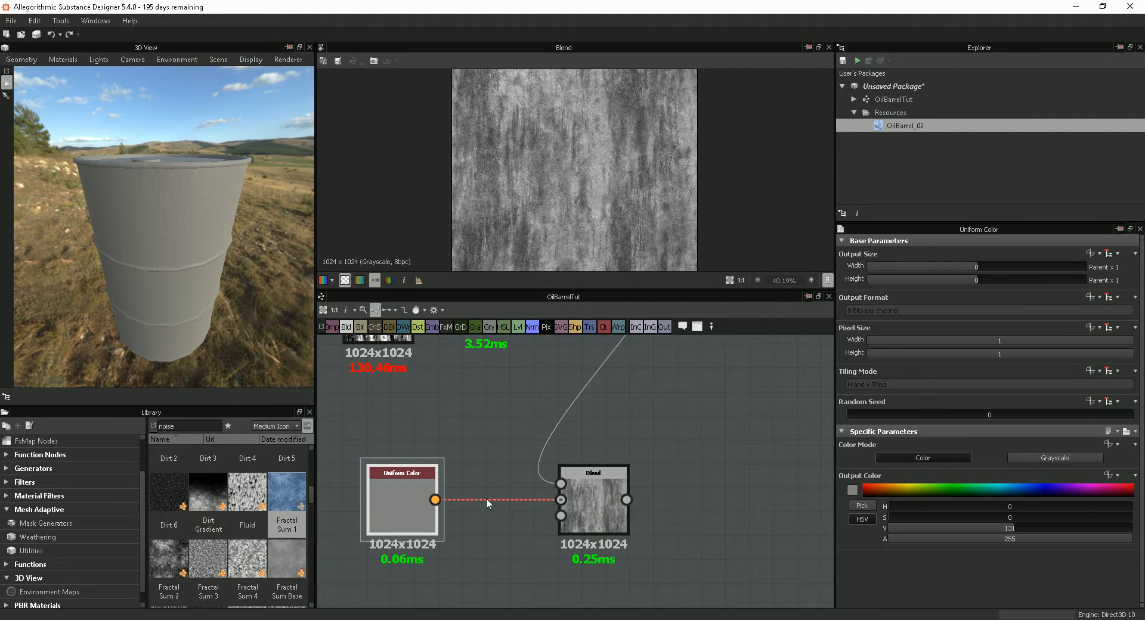
pyautogui.click(590, 507)
pyautogui.click(392, 515)
pyautogui.click(594, 514)
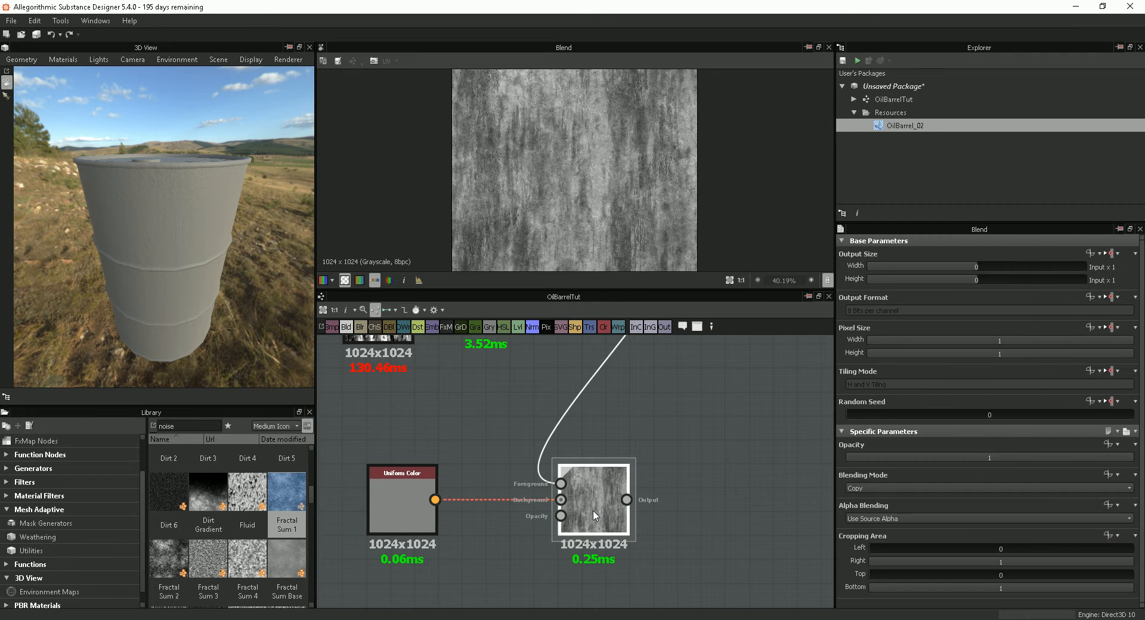
pyautogui.click(400, 506)
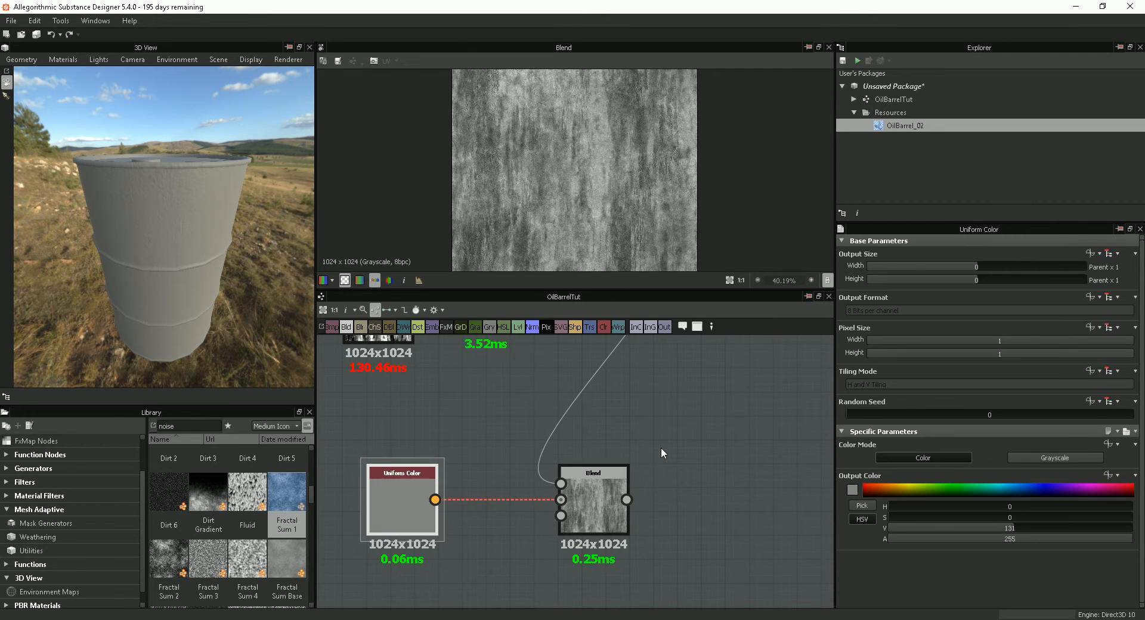
pyautogui.scroll(-3, 644, 453)
pyautogui.moveTo(676, 428); pyautogui.dragTo(683, 470, button='middle')
pyautogui.scroll(1, 662, 489)
pyautogui.click(598, 506)
pyautogui.click(482, 512)
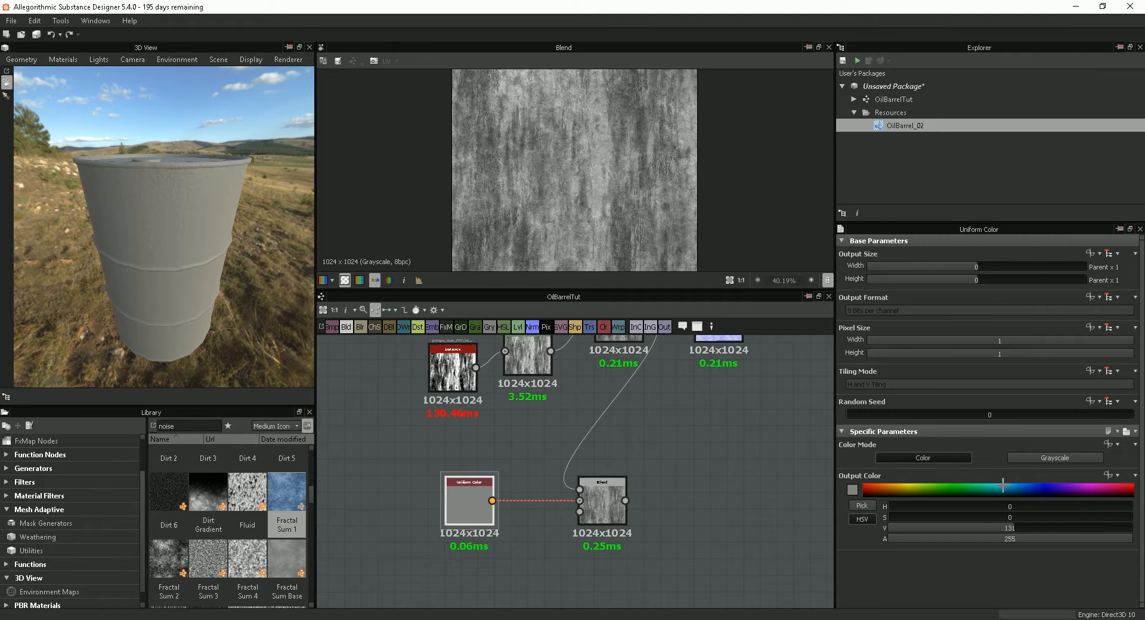
pyautogui.click(1046, 460)
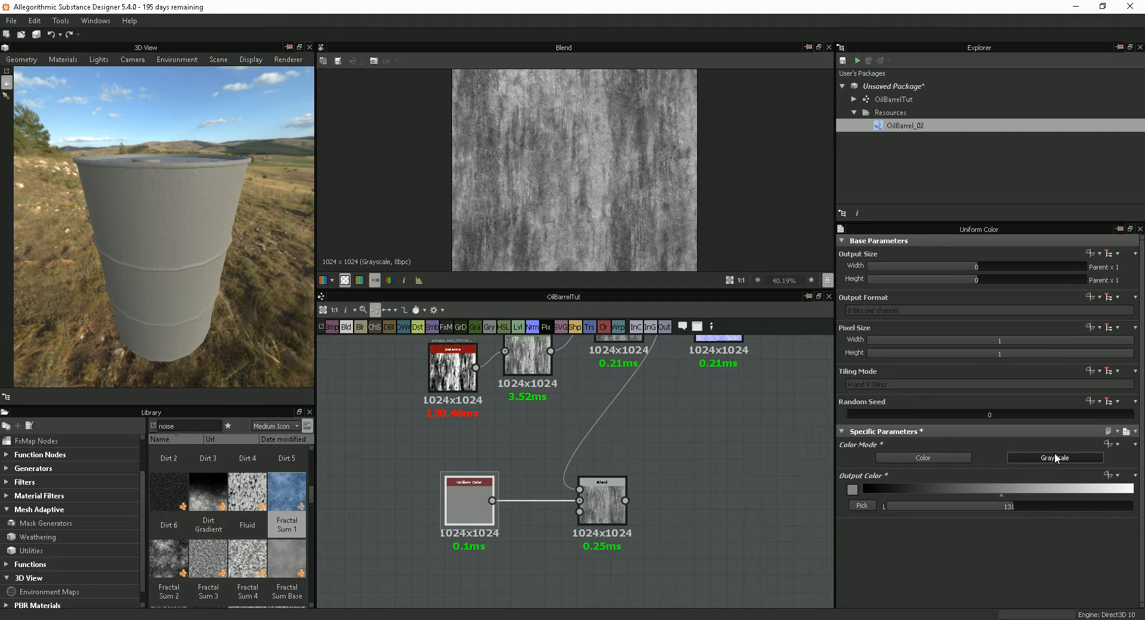
# Set the new Blend node's opacity to 0.49 so the grey softens the noise.
pyautogui.click(599, 504)
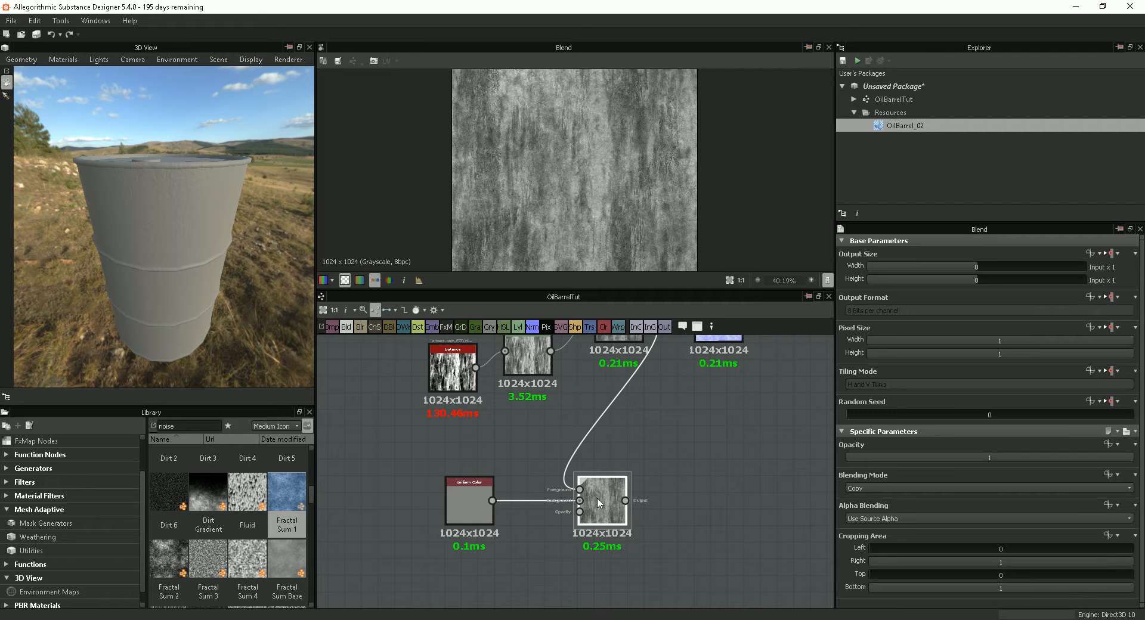
pyautogui.click(1012, 489)
pyautogui.click(1000, 457)
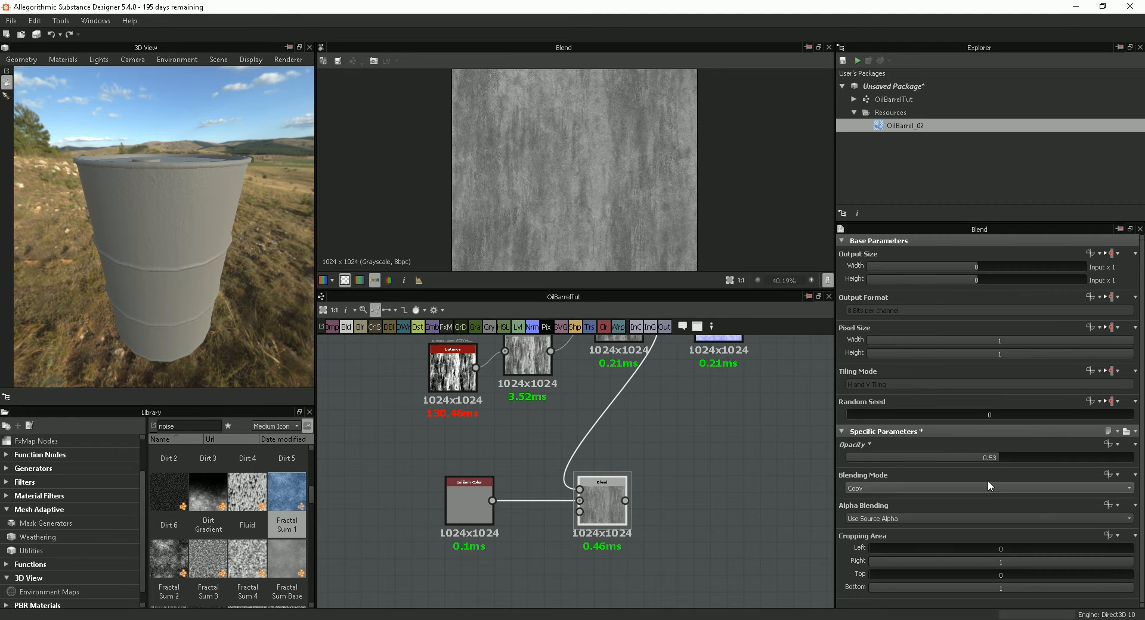
pyautogui.moveTo(991, 459)
pyautogui.mouseDown()
pyautogui.moveTo(932, 454)
pyautogui.moveTo(1003, 456)
pyautogui.moveTo(991, 457)
pyautogui.mouseUp()
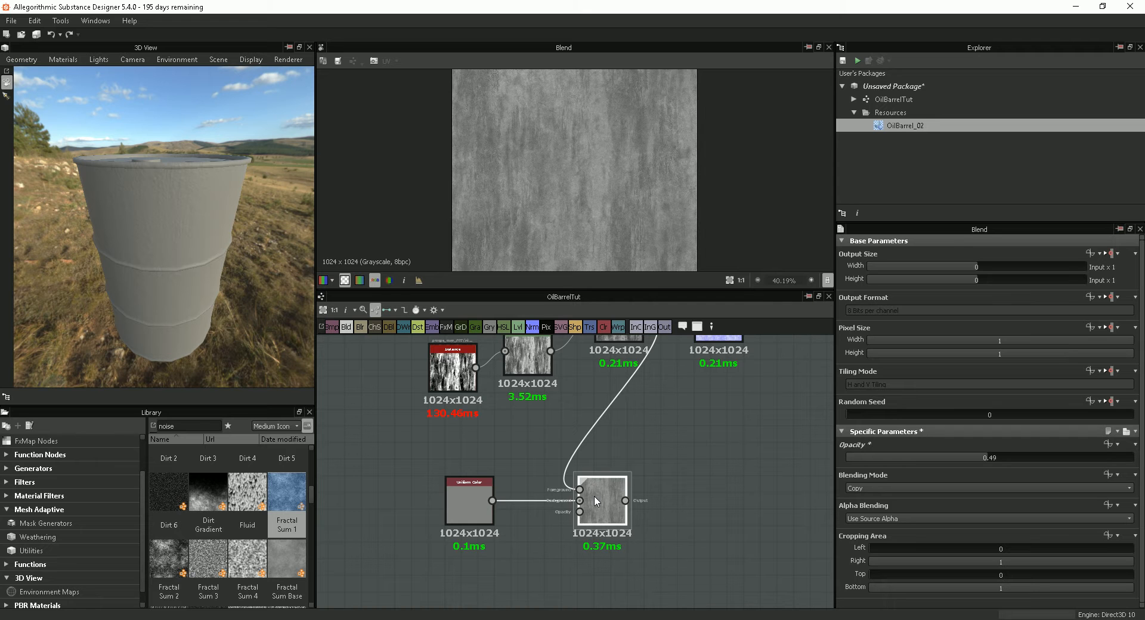
# Assign the softened Blend output to the barrel's Roughness channel and check the surface in the 3D view.
pyautogui.moveTo(603, 508); pyautogui.dragTo(181, 305)
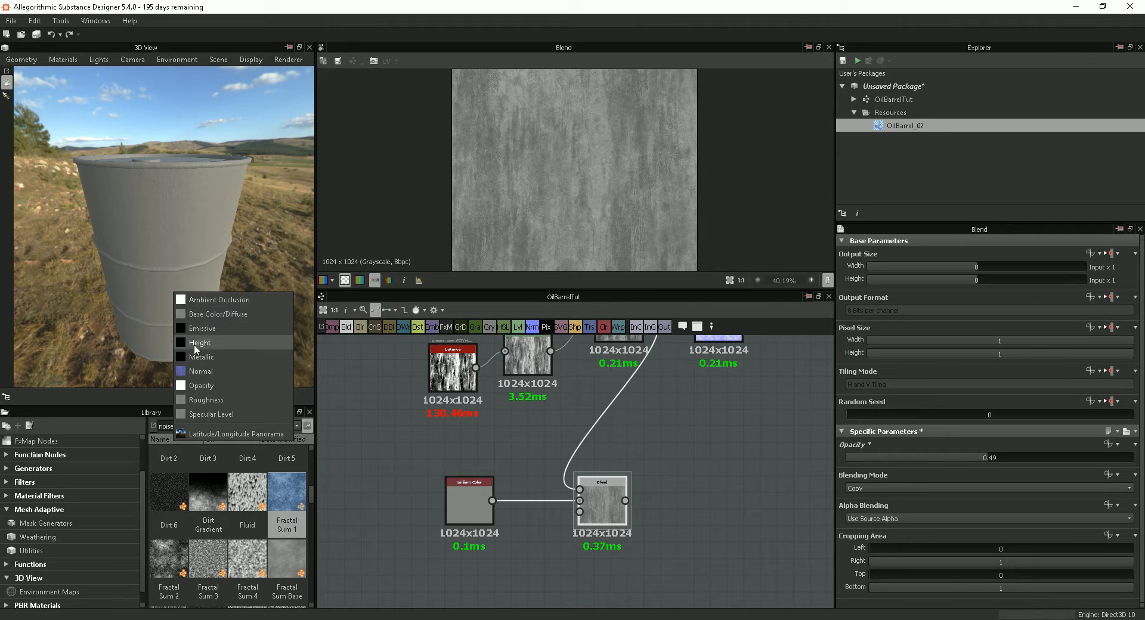
pyautogui.click(209, 396)
pyautogui.moveTo(173, 295); pyautogui.dragTo(256, 365)
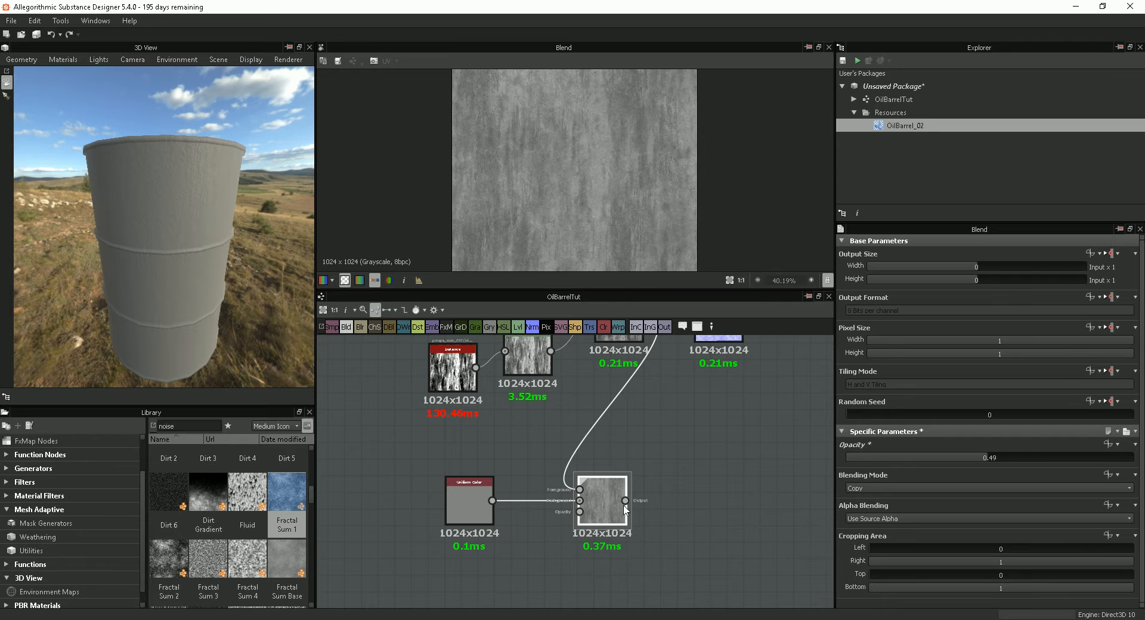
# Move the new Blend node closer to the Uniform Color and add a Levels node connected to its output.
pyautogui.moveTo(594, 503); pyautogui.dragTo(584, 502)
pyautogui.click(674, 501)
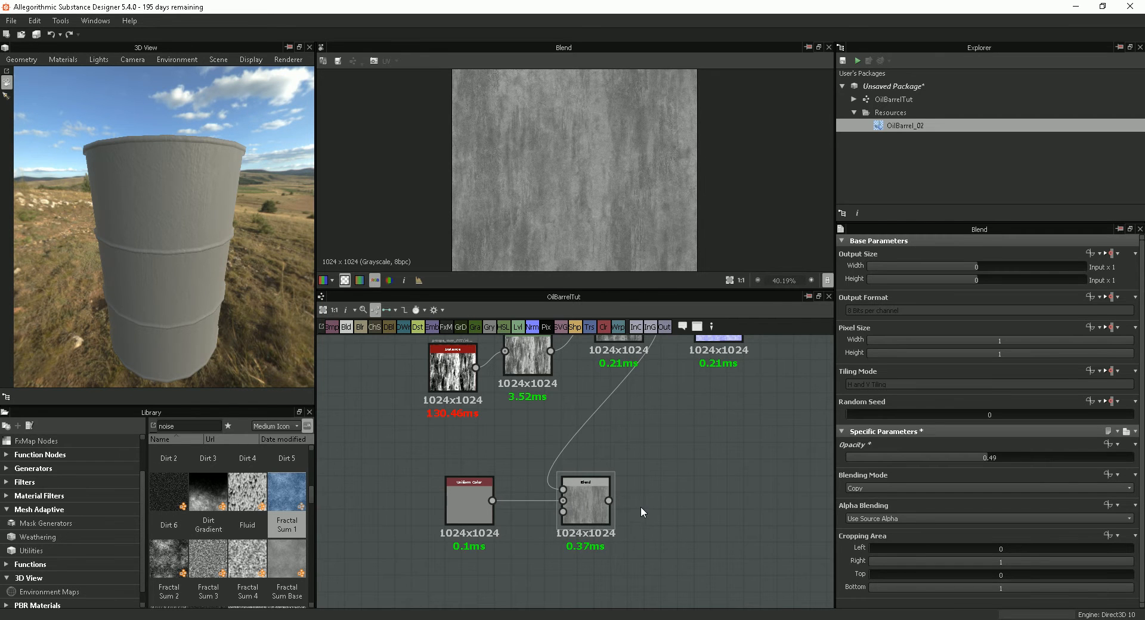
pyautogui.scroll(-1, 642, 507)
pyautogui.moveTo(642, 506); pyautogui.dragTo(612, 519, button='middle')
pyautogui.click(572, 525)
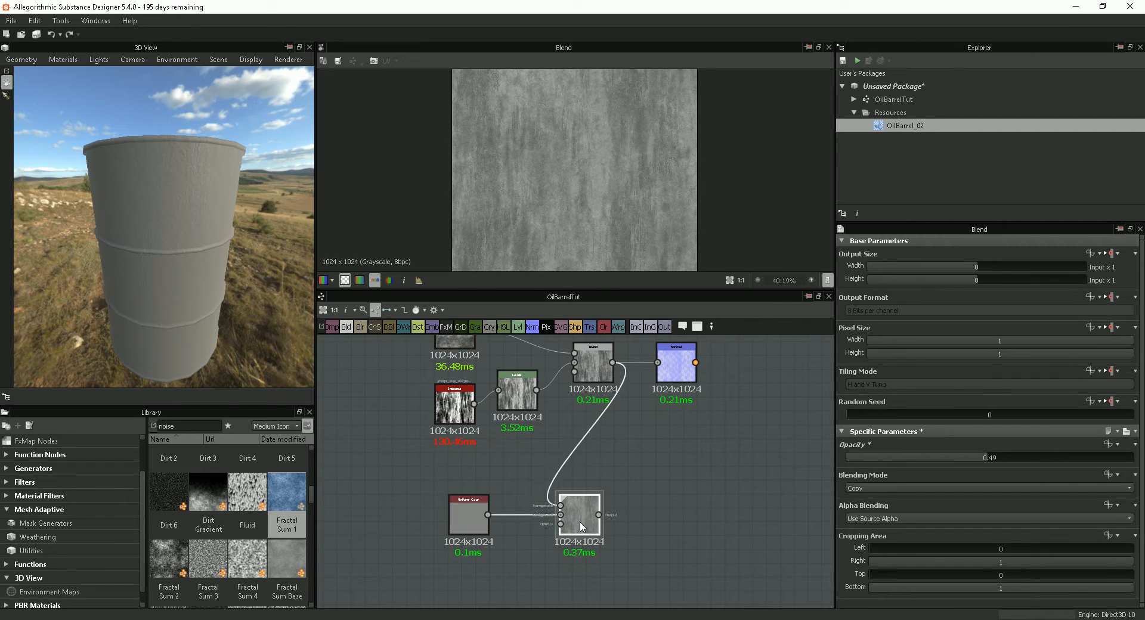
pyautogui.click(606, 522)
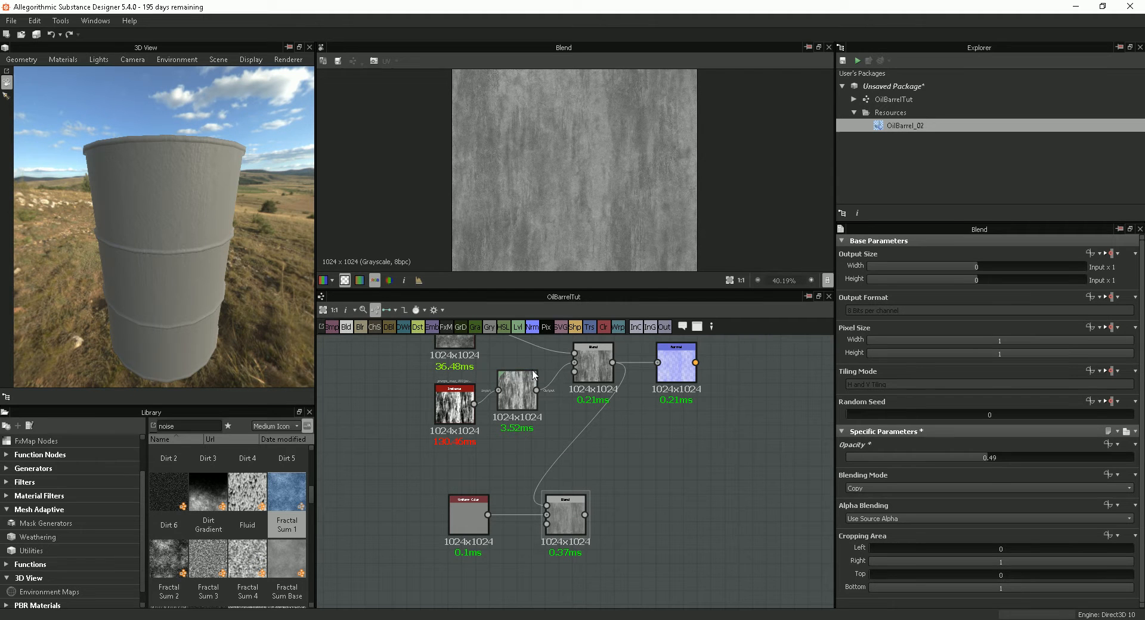
pyautogui.click(518, 328)
pyautogui.moveTo(582, 478); pyautogui.dragTo(642, 519)
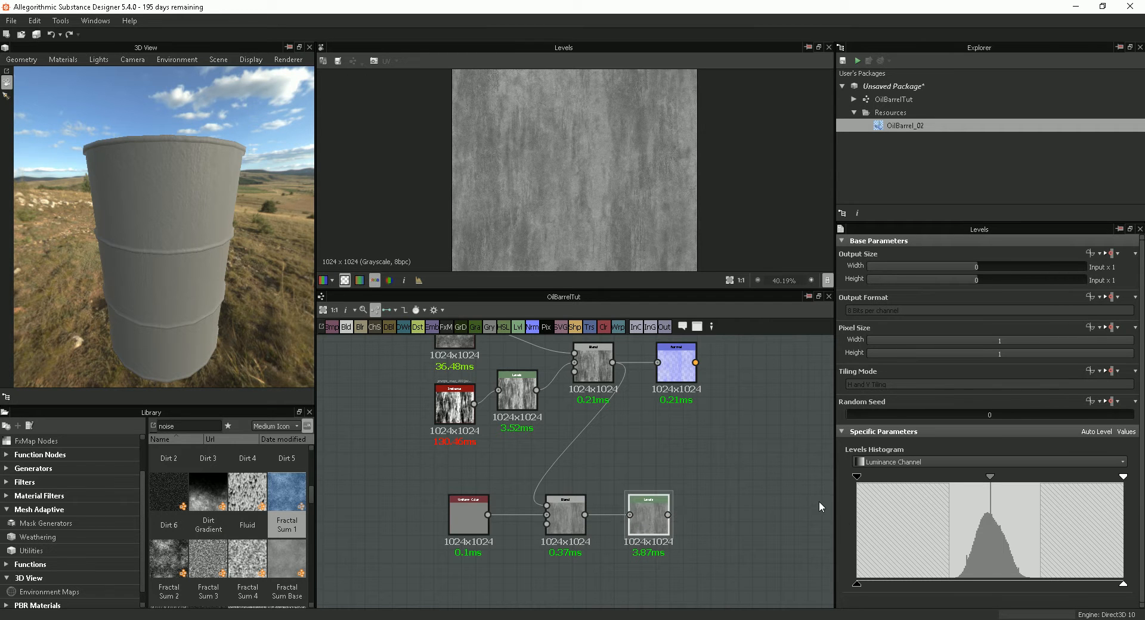
pyautogui.moveTo(858, 476); pyautogui.dragTo(795, 487)
# Assign the new Levels node's output to the barrel's Roughness channel.
pyautogui.click(567, 519)
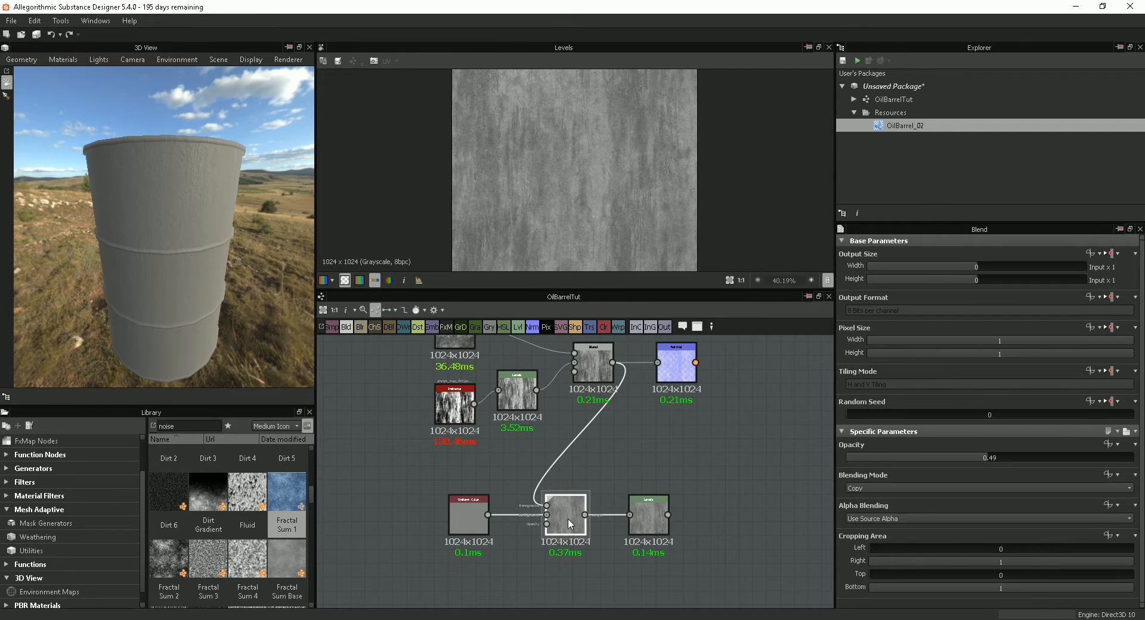
pyautogui.click(650, 517)
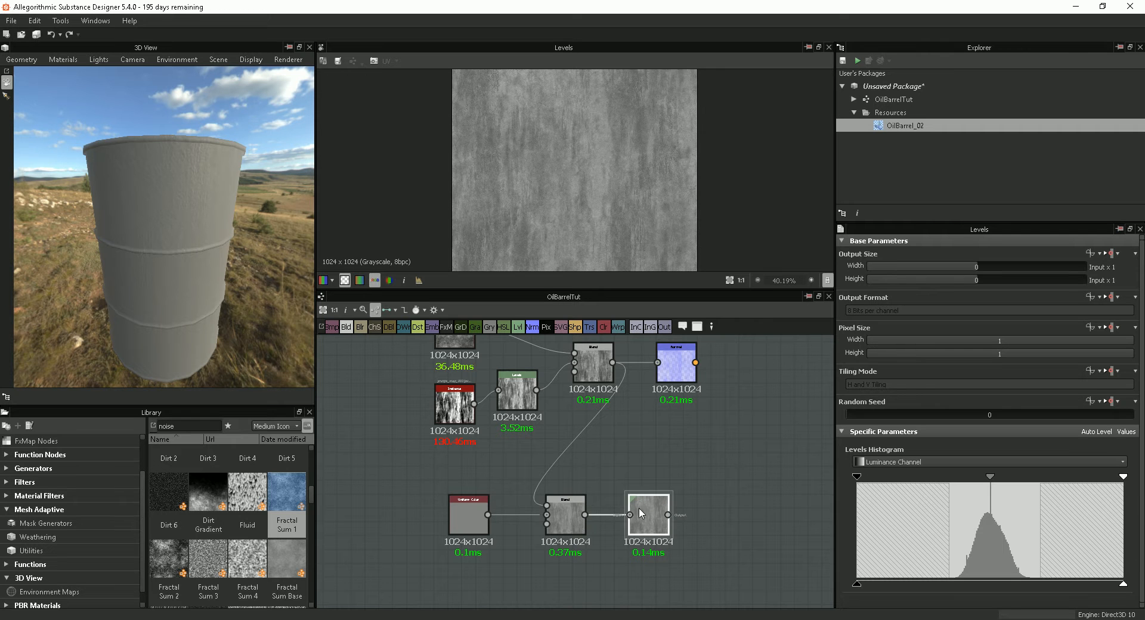
pyautogui.moveTo(652, 519); pyautogui.dragTo(174, 297)
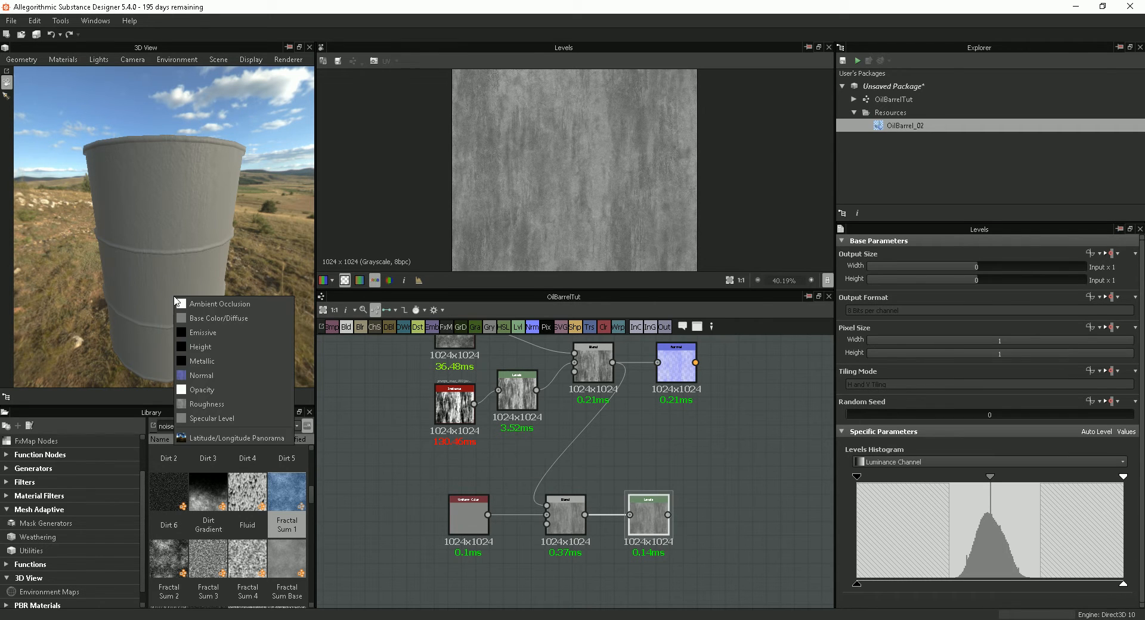
pyautogui.click(212, 404)
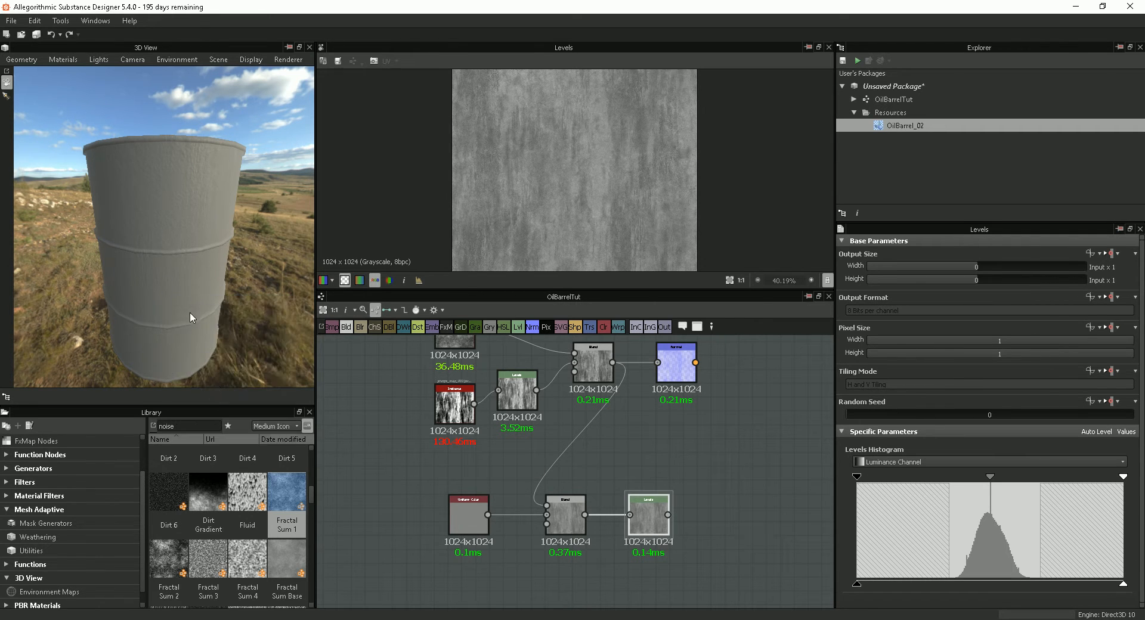
# Raise the Levels node's input black point to about a third of the histogram and check the reflections around the barrel.
pyautogui.moveTo(857, 476); pyautogui.dragTo(943, 480)
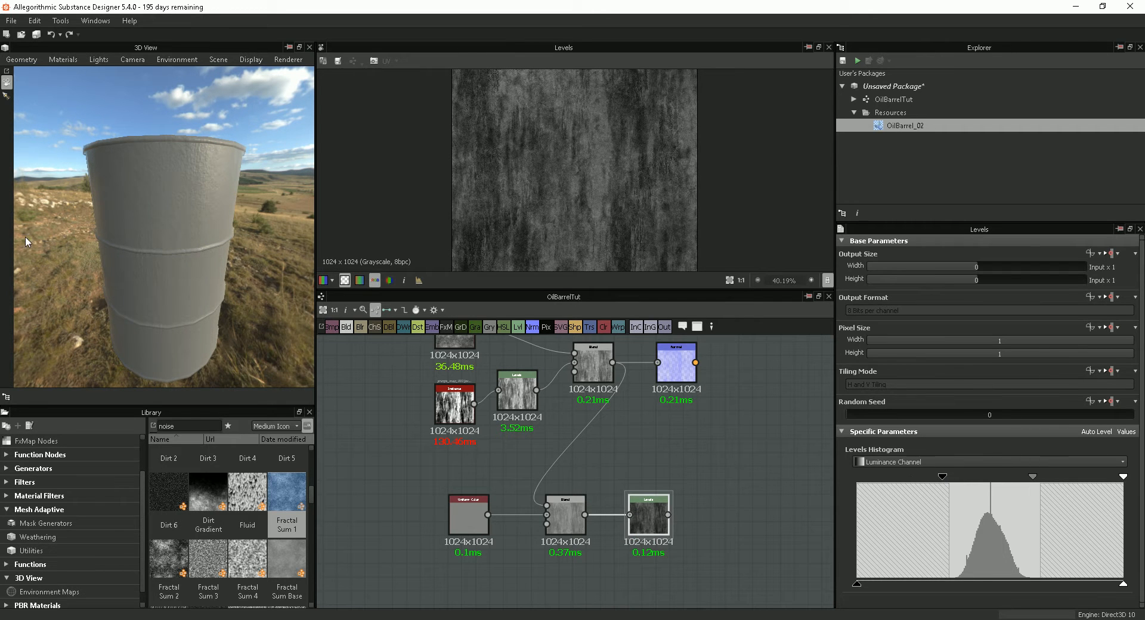
pyautogui.moveTo(193, 275); pyautogui.dragTo(145, 255)
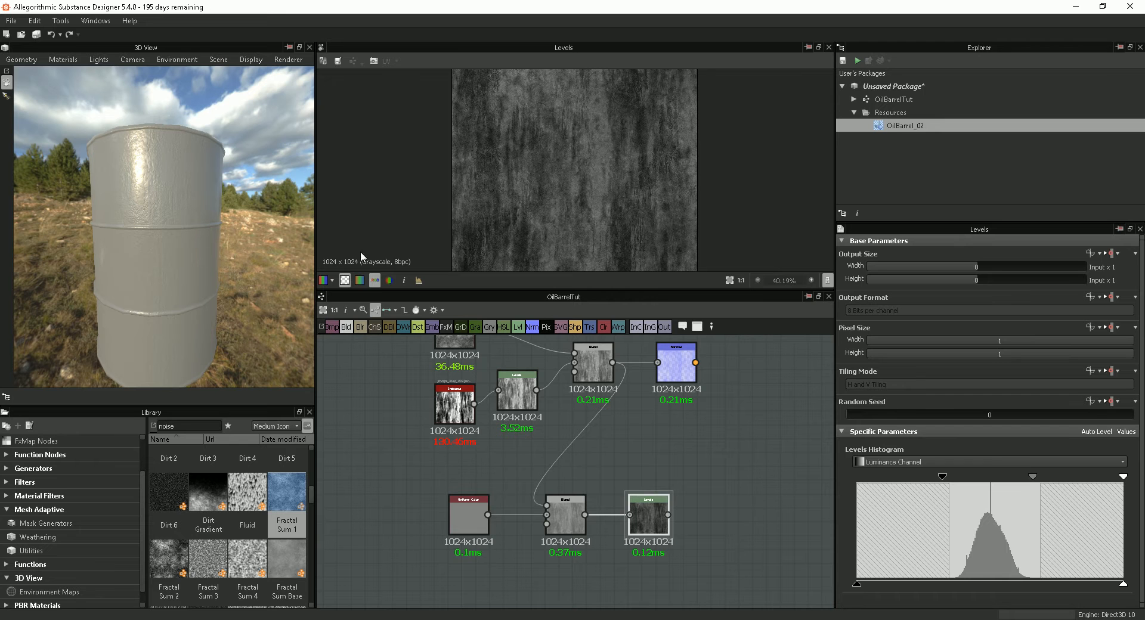
pyautogui.moveTo(265, 219); pyautogui.dragTo(285, 380)
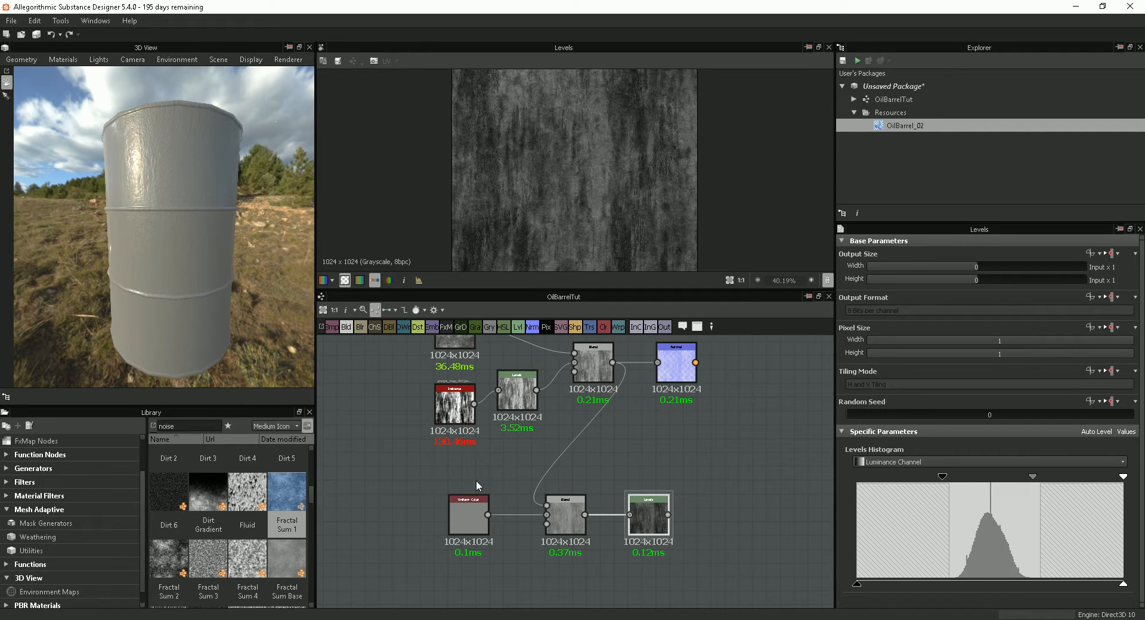
# Recheck the barrel's gloss and nudge the roughness Levels node's input black point slightly higher, to the lower edge of the histogram's range.
pyautogui.click(569, 518)
pyautogui.click(648, 516)
pyautogui.moveTo(192, 319); pyautogui.dragTo(191, 300)
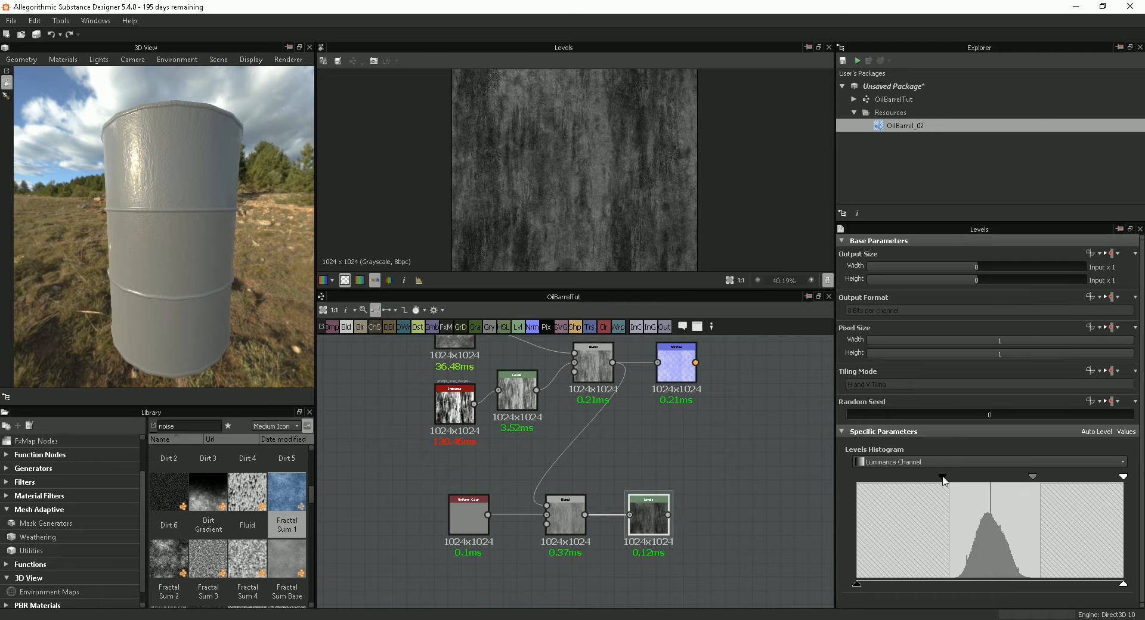
pyautogui.moveTo(943, 476)
pyautogui.mouseDown()
pyautogui.moveTo(975, 477)
pyautogui.moveTo(948, 477)
pyautogui.mouseUp()
pyautogui.scroll(-3, 716, 493)
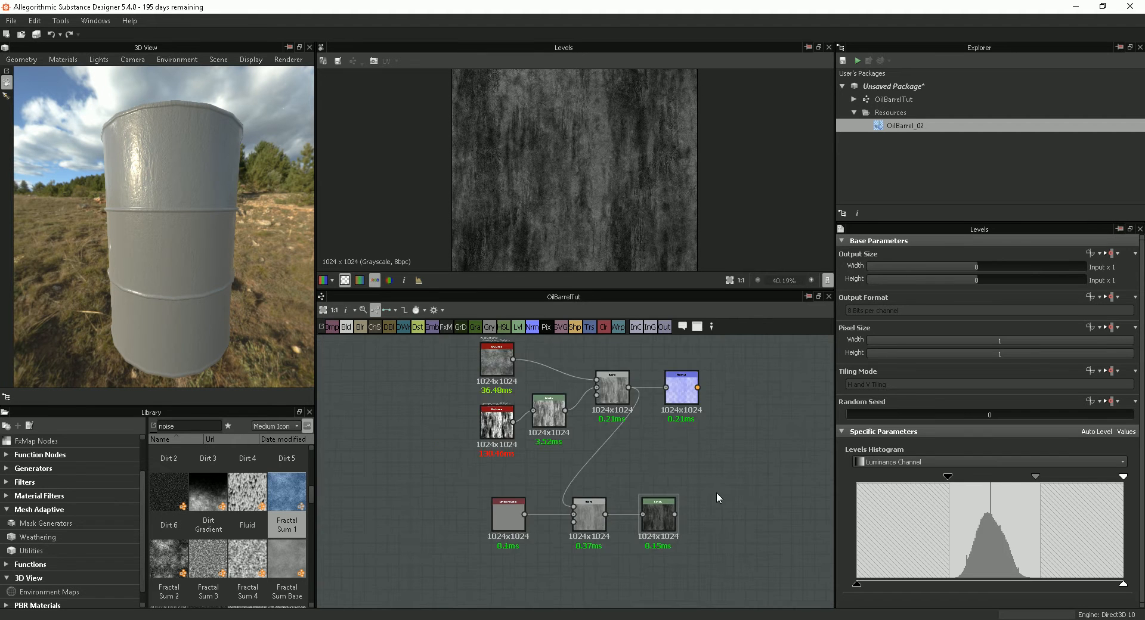
pyautogui.moveTo(734, 484); pyautogui.dragTo(607, 471, button='middle')
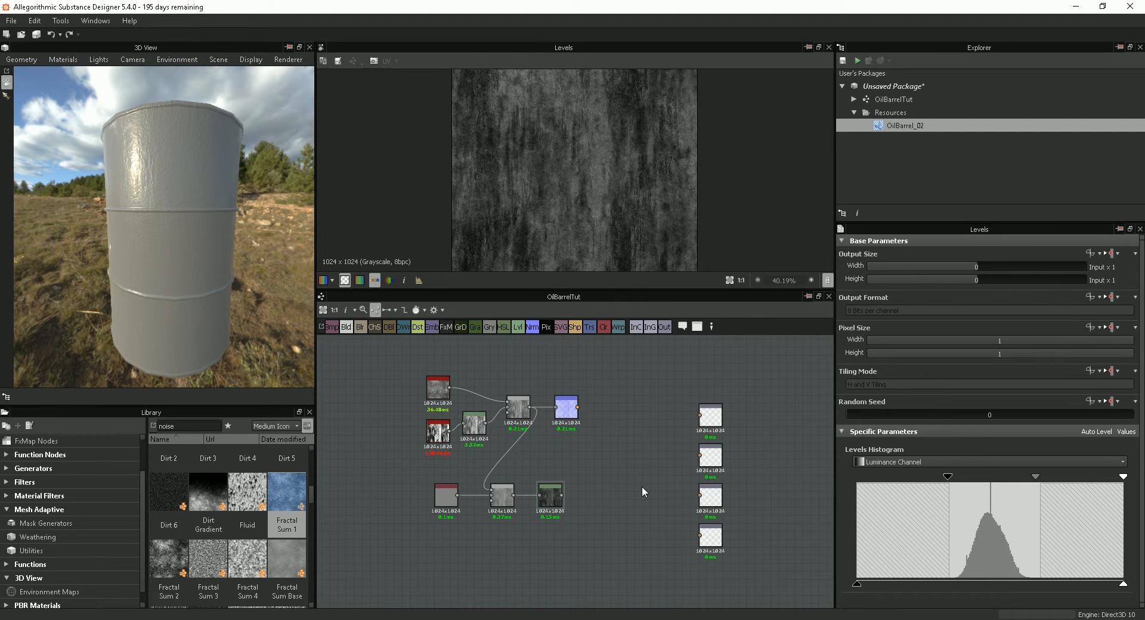
# Move the three roughness nodes lower in the graph and shift the normal map nodes slightly farther from the outputs to separate both groups.
pyautogui.moveTo(389, 550); pyautogui.dragTo(555, 539)
pyautogui.click(578, 499)
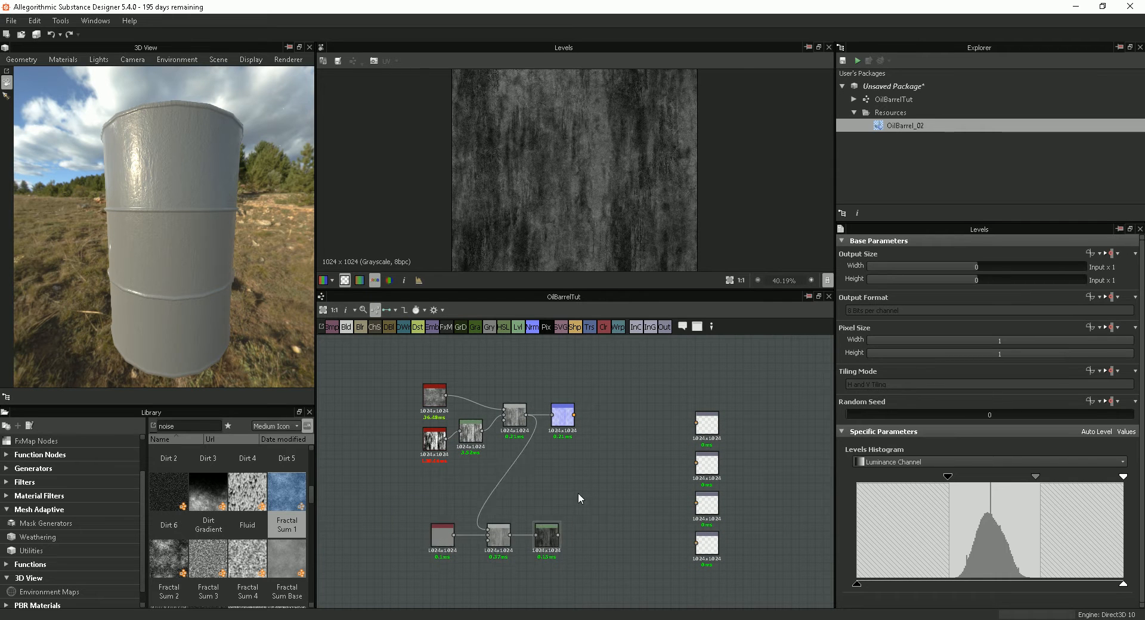
pyautogui.moveTo(580, 370); pyautogui.dragTo(431, 446)
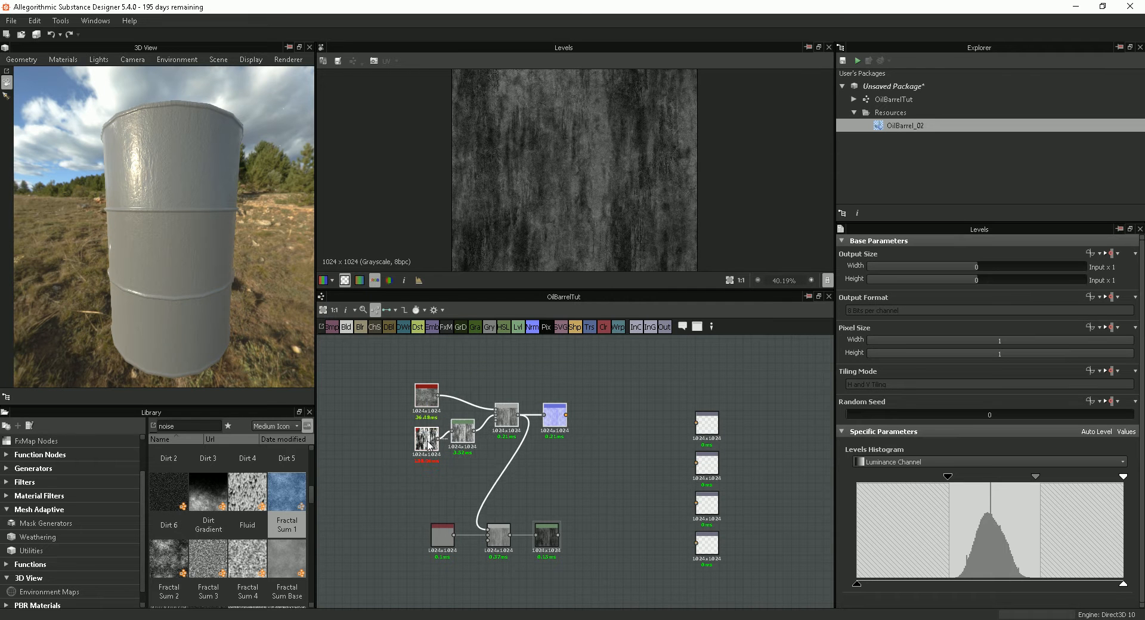
pyautogui.click(604, 436)
# Add a frame around the five normal map nodes and title it Normal.
pyautogui.moveTo(600, 356); pyautogui.dragTo(422, 438)
pyautogui.rightClick(428, 441)
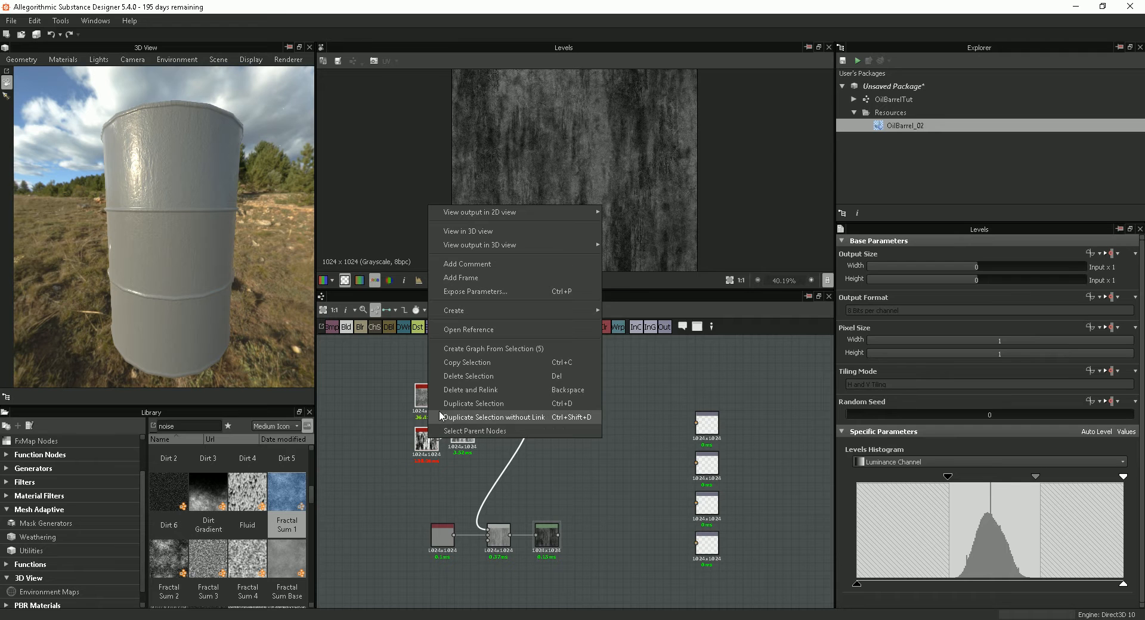
pyautogui.click(462, 278)
pyautogui.moveTo(869, 291); pyautogui.dragTo(798, 288)
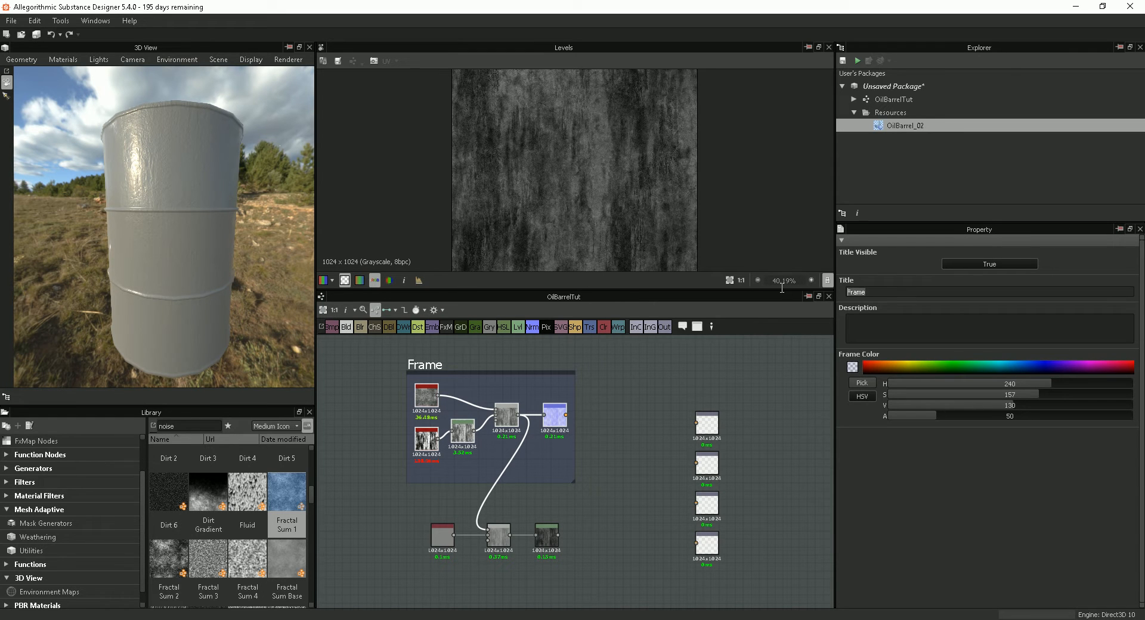
pyautogui.write('Normal')
pyautogui.click(674, 479)
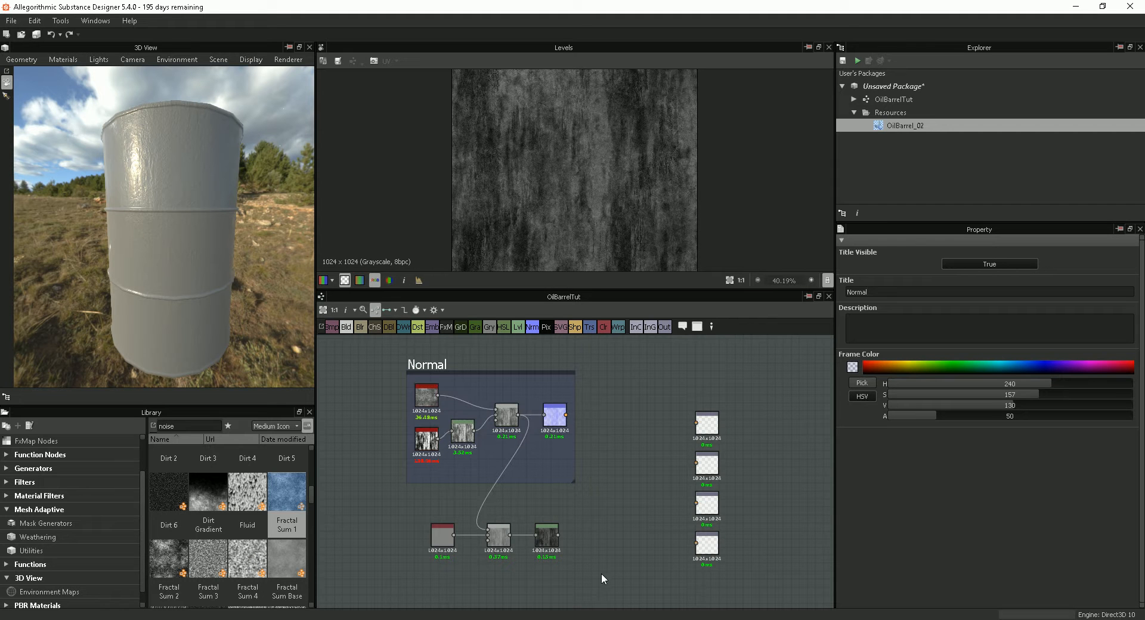
# Add a frame around the Uniform Color, Blend and Levels roughness nodes and title it Roughness.
pyautogui.moveTo(627, 573); pyautogui.dragTo(408, 525)
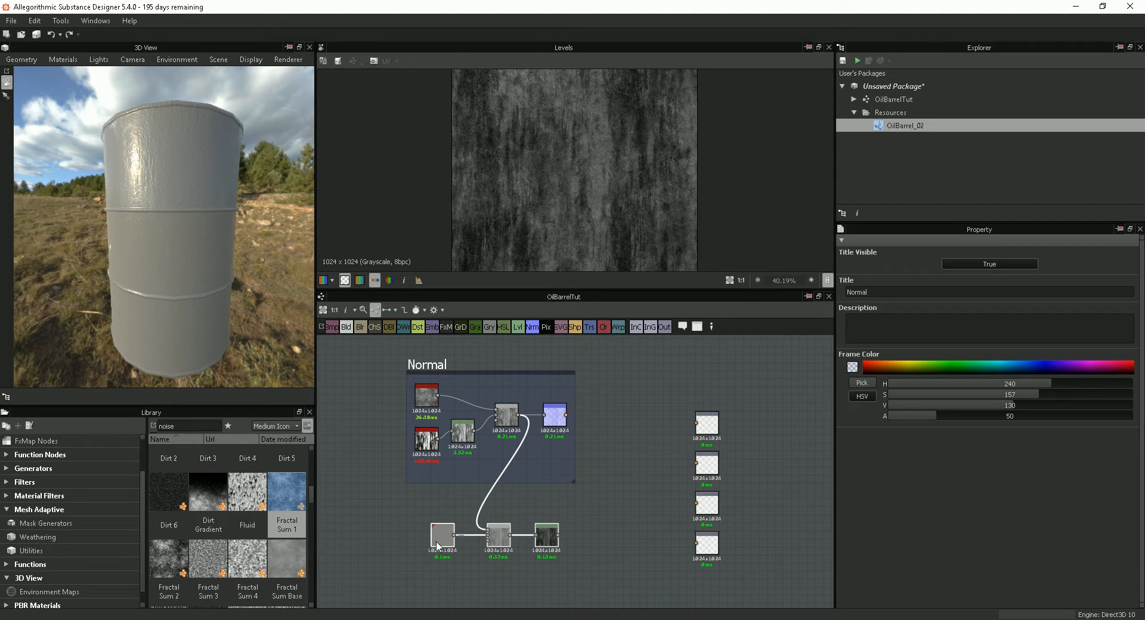
pyautogui.rightClick(555, 536)
pyautogui.click(596, 393)
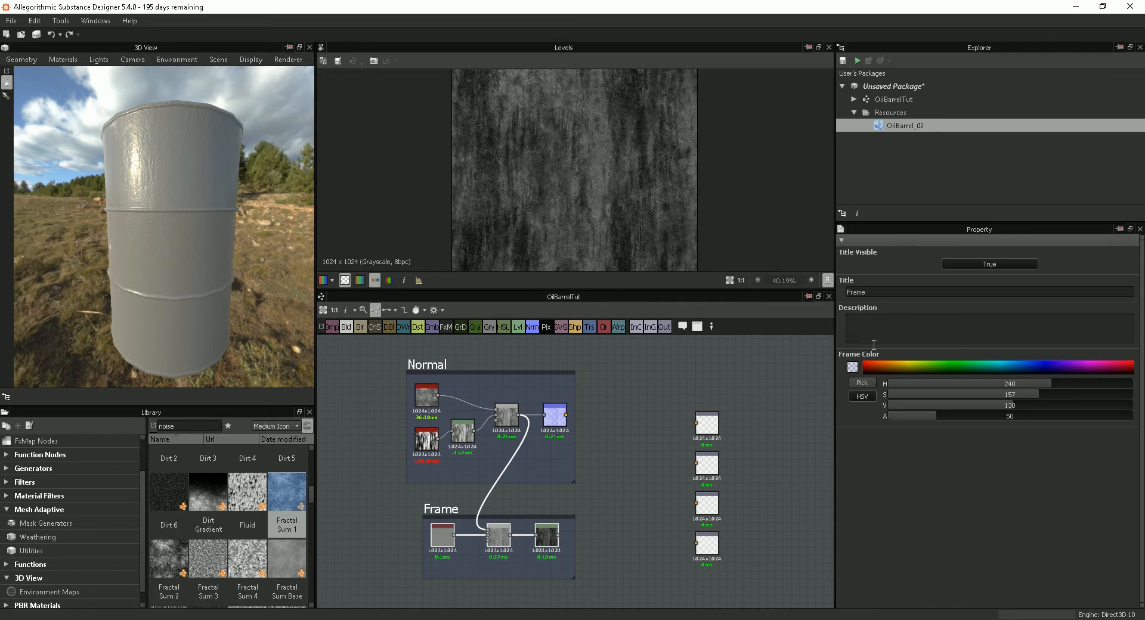
pyautogui.doubleClick(871, 293)
pyautogui.write('Roughness')
pyautogui.press('Return')
pyautogui.moveTo(528, 515); pyautogui.dragTo(525, 514)
# Move the four unconnected output nodes farther away from the Normal and Roughness frames.
pyautogui.scroll(-3, 638, 460)
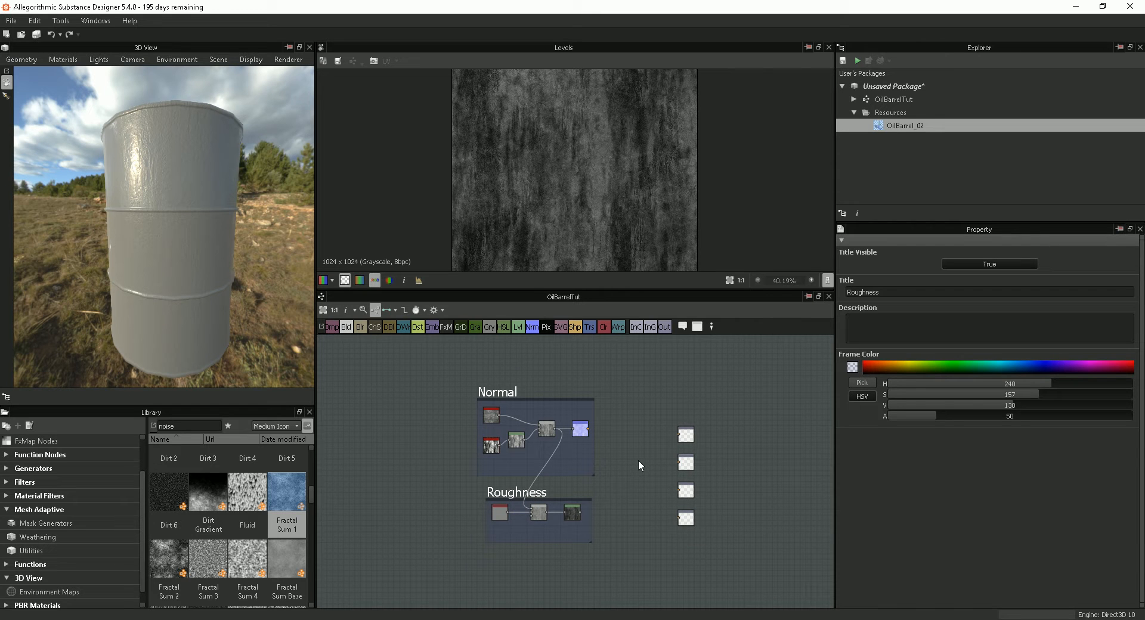
pyautogui.moveTo(633, 463); pyautogui.dragTo(613, 508, button='middle')
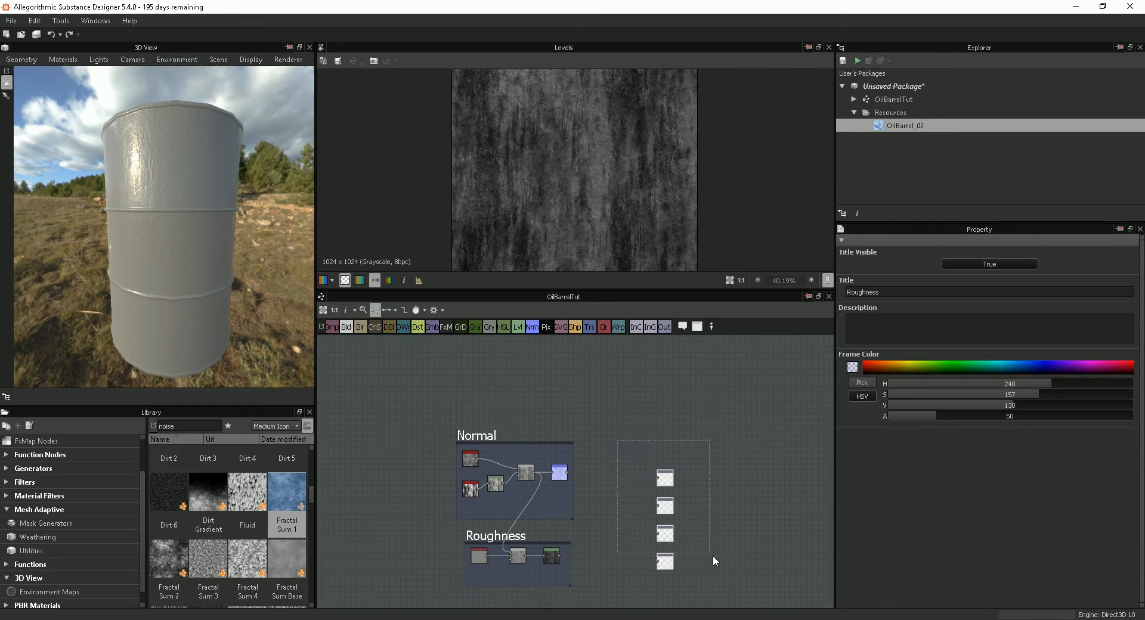
pyautogui.moveTo(672, 572); pyautogui.dragTo(725, 545)
pyautogui.moveTo(622, 500); pyautogui.dragTo(608, 504, button='middle')
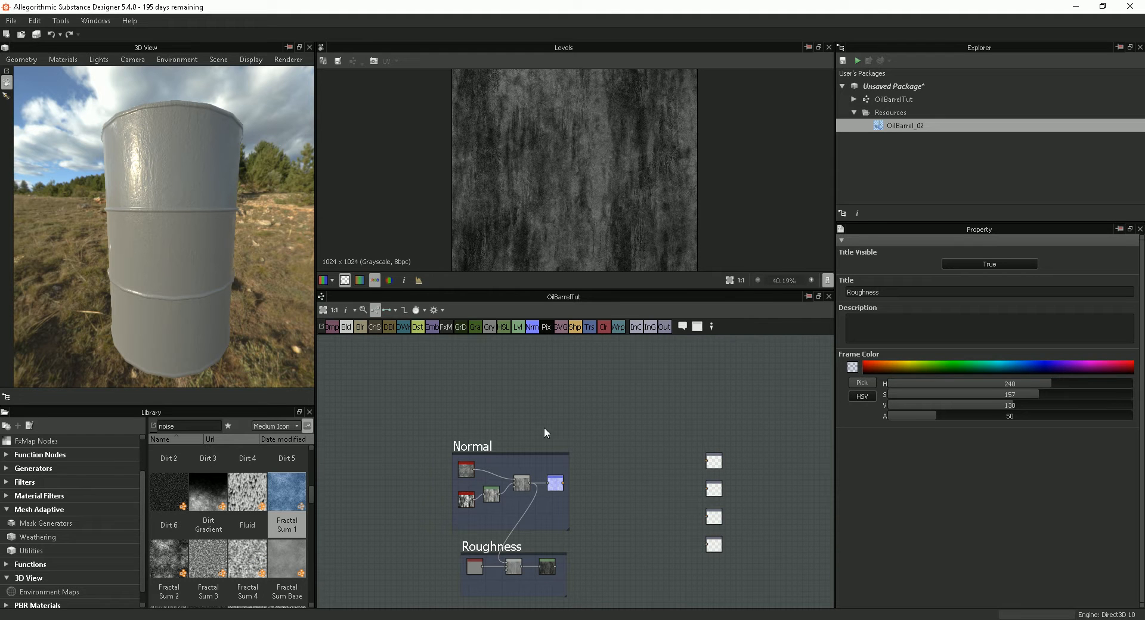
# Add a Uniform Color node and place it just above the Normal frame.
pyautogui.rightClick(611, 377)
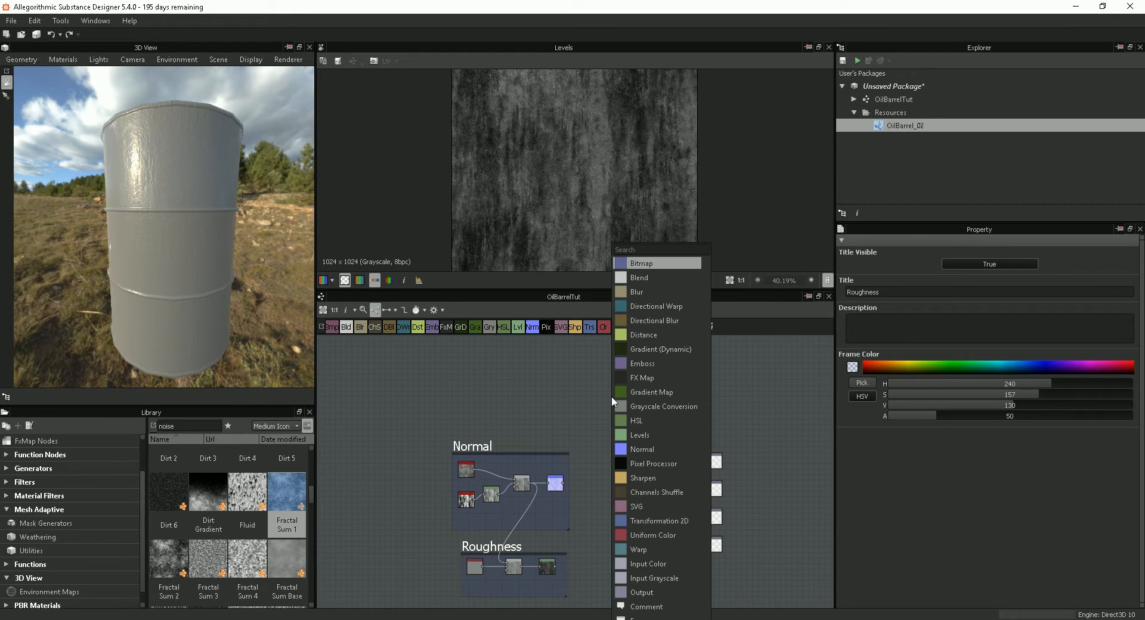
pyautogui.click(648, 534)
pyautogui.moveTo(611, 381); pyautogui.dragTo(462, 408)
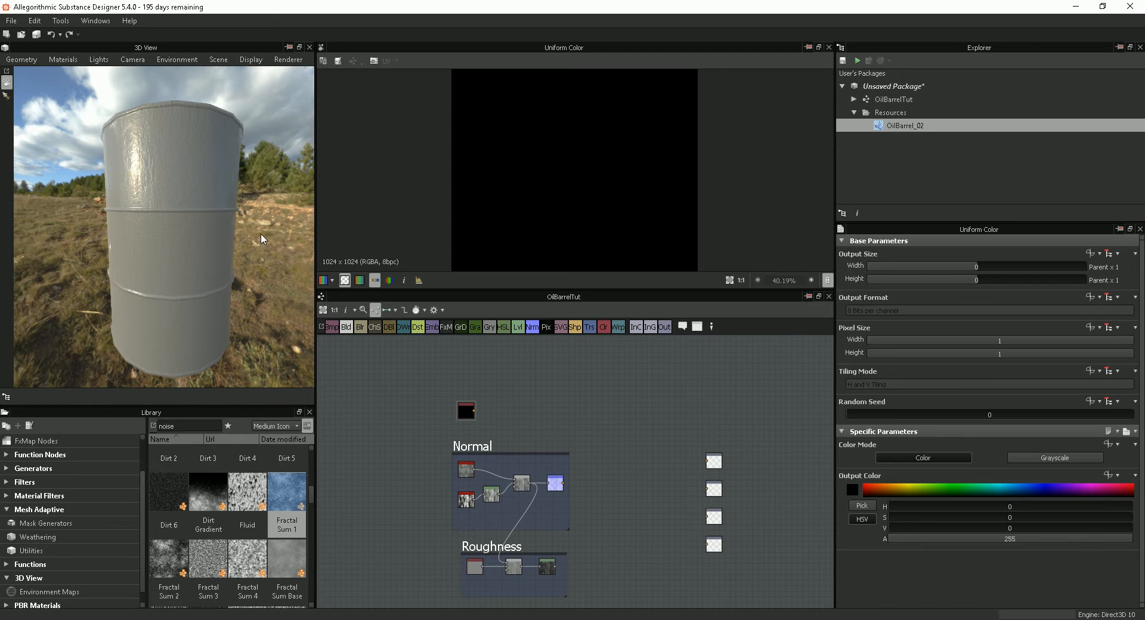
# Display the barrel's UV layout over the 2D view to examine it, and hide it again.
pyautogui.click(20, 61)
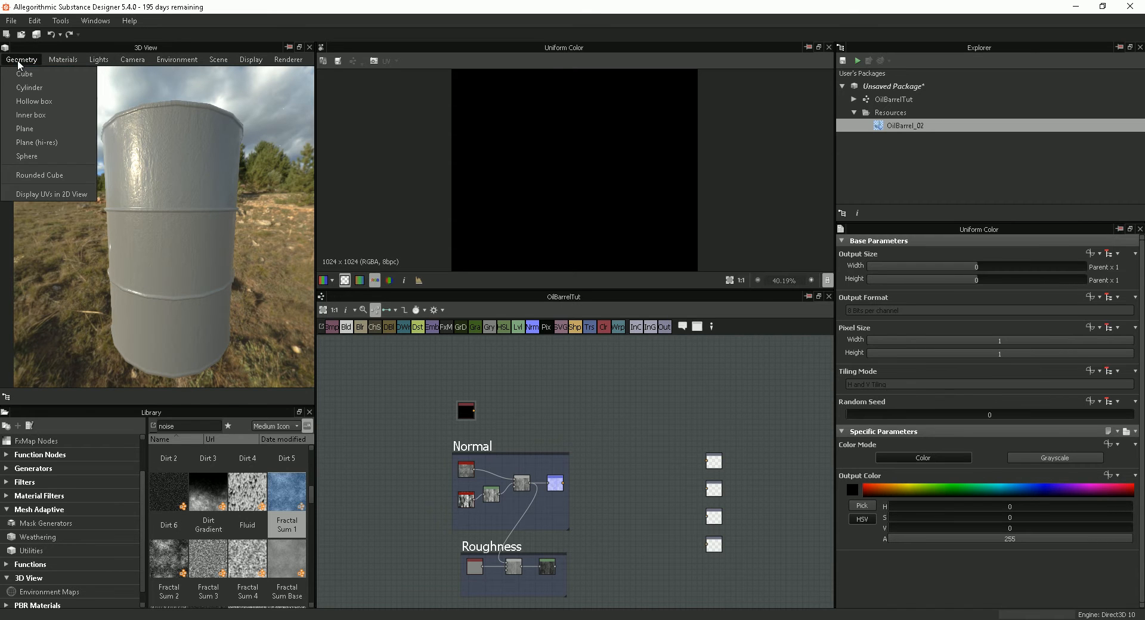
pyautogui.click(62, 194)
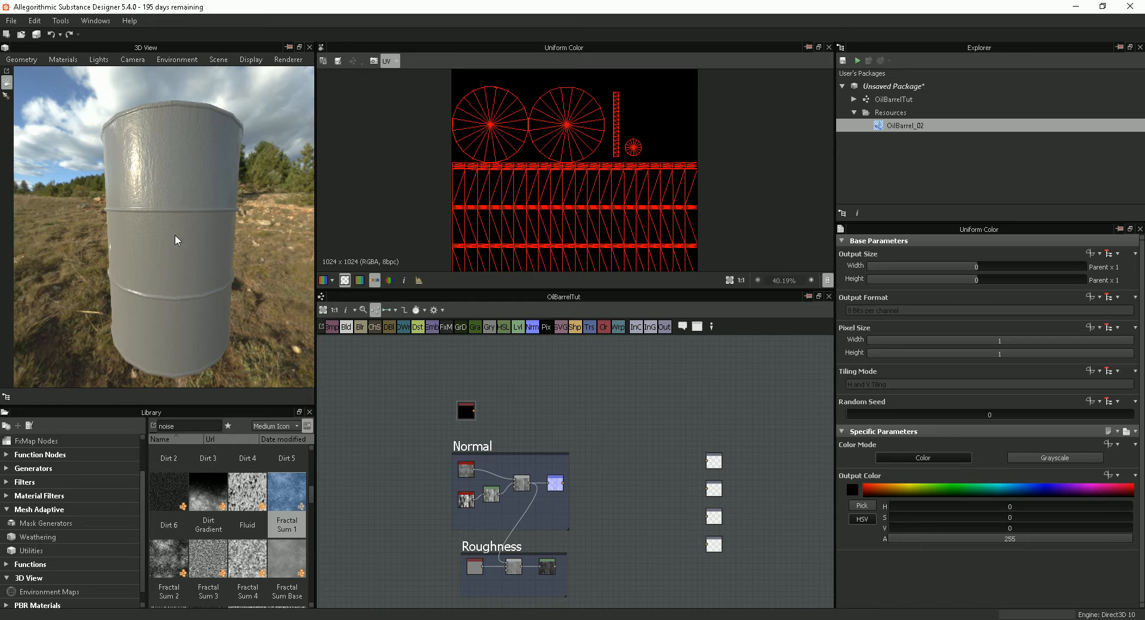
pyautogui.click(21, 60)
pyautogui.click(36, 199)
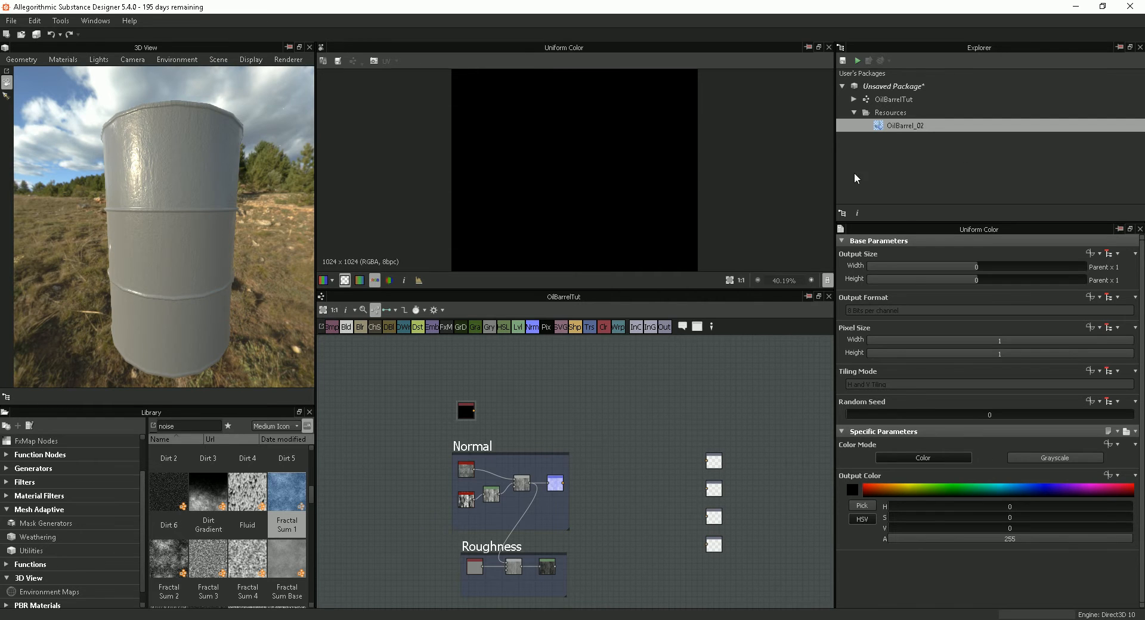
# Open model information baking for the OilBarrel_02 mesh and remove all five existing bakers from the list.
pyautogui.click(897, 126)
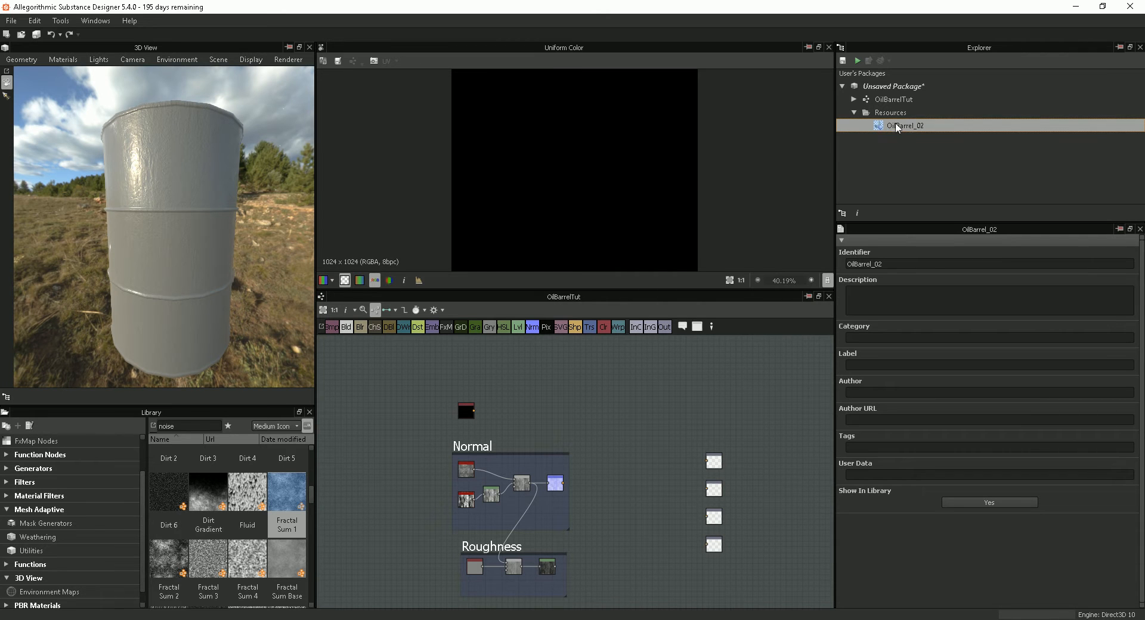
pyautogui.rightClick(902, 128)
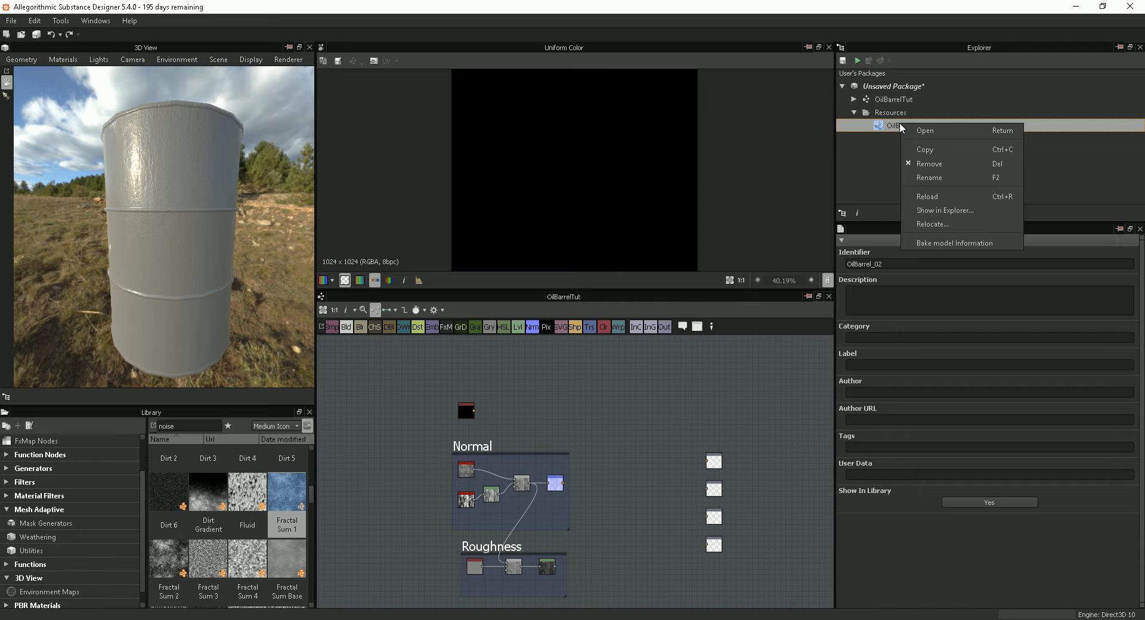
pyautogui.click(953, 242)
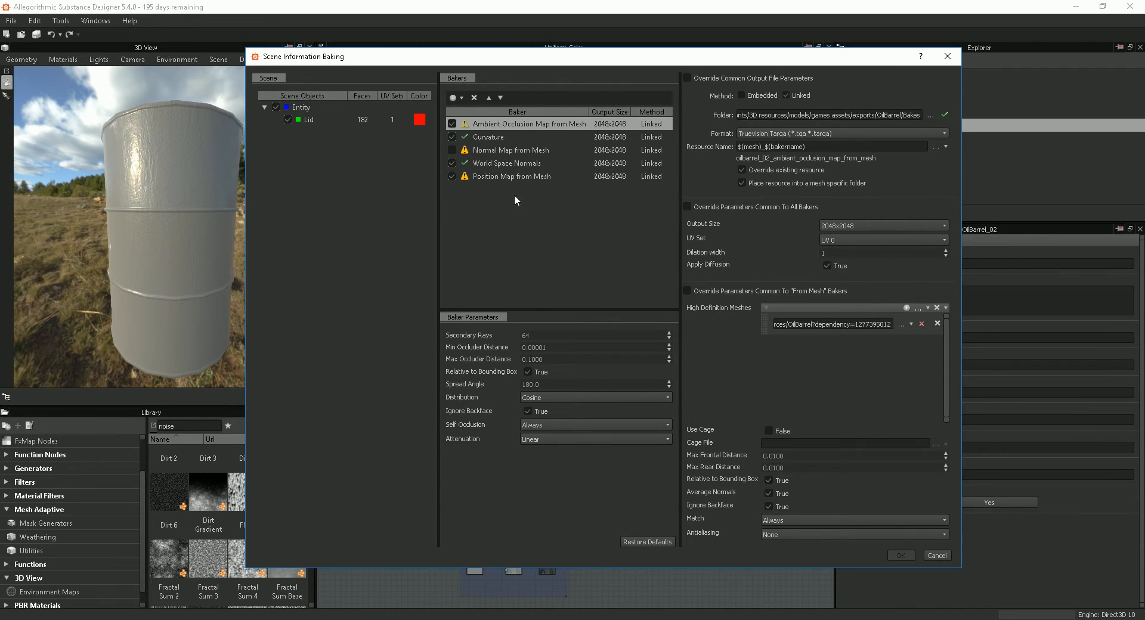
pyautogui.click(499, 178)
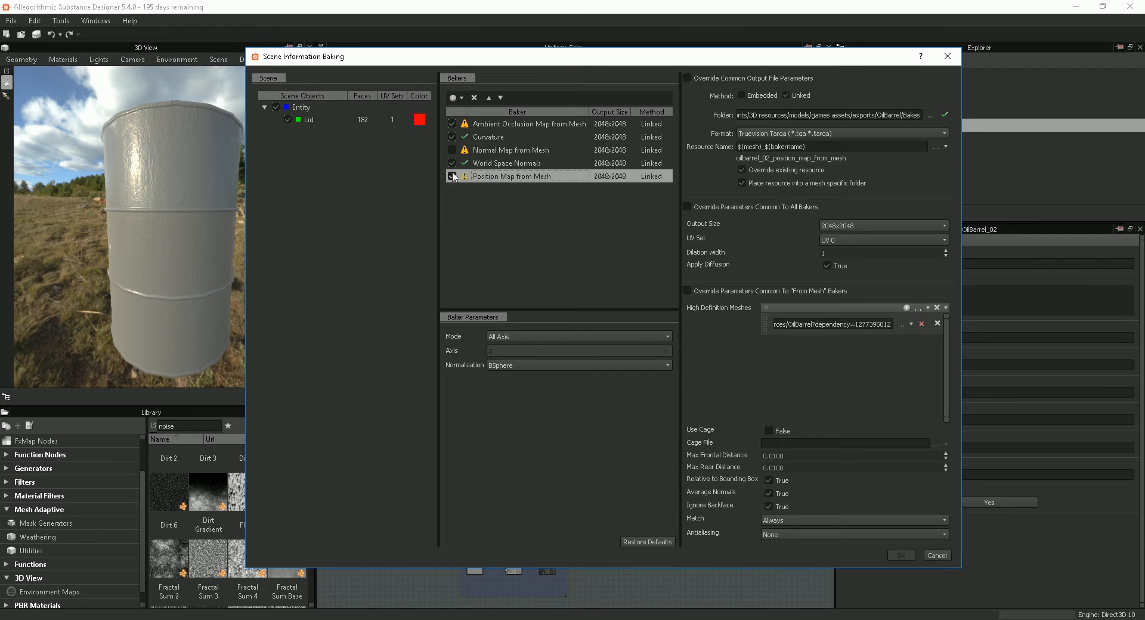
pyautogui.click(475, 99)
pyautogui.click(475, 99)
pyautogui.click(474, 98)
pyautogui.click(474, 98)
pyautogui.click(474, 98)
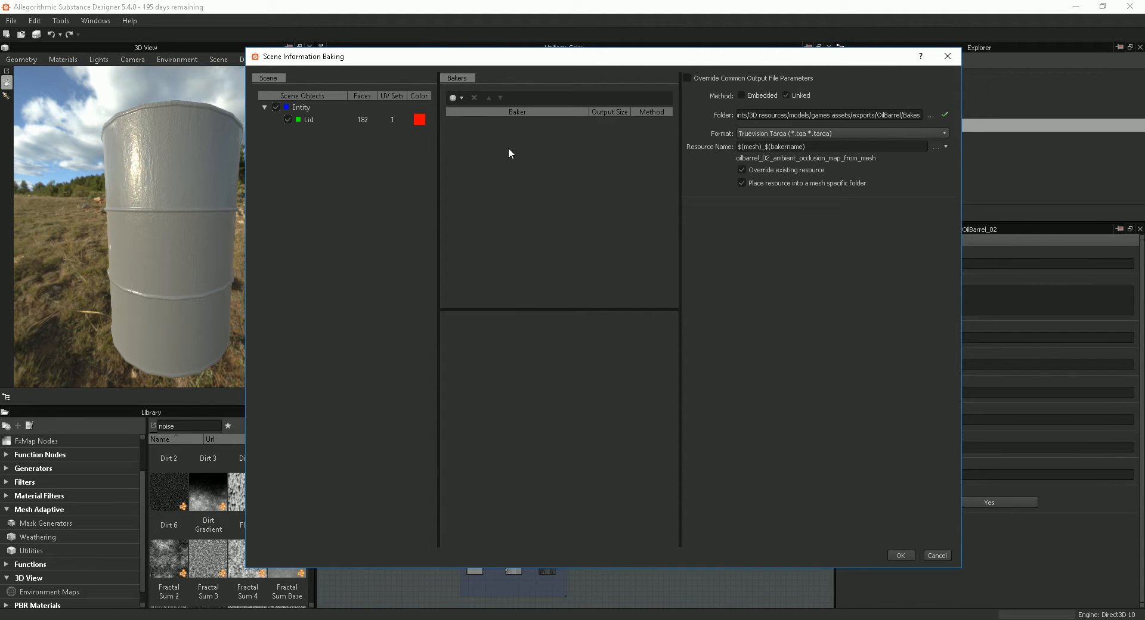
# Add the Ambient Occlusion Map from Mesh, Curvature, World Space Normals and Position Map from Mesh bakers.
pyautogui.click(453, 99)
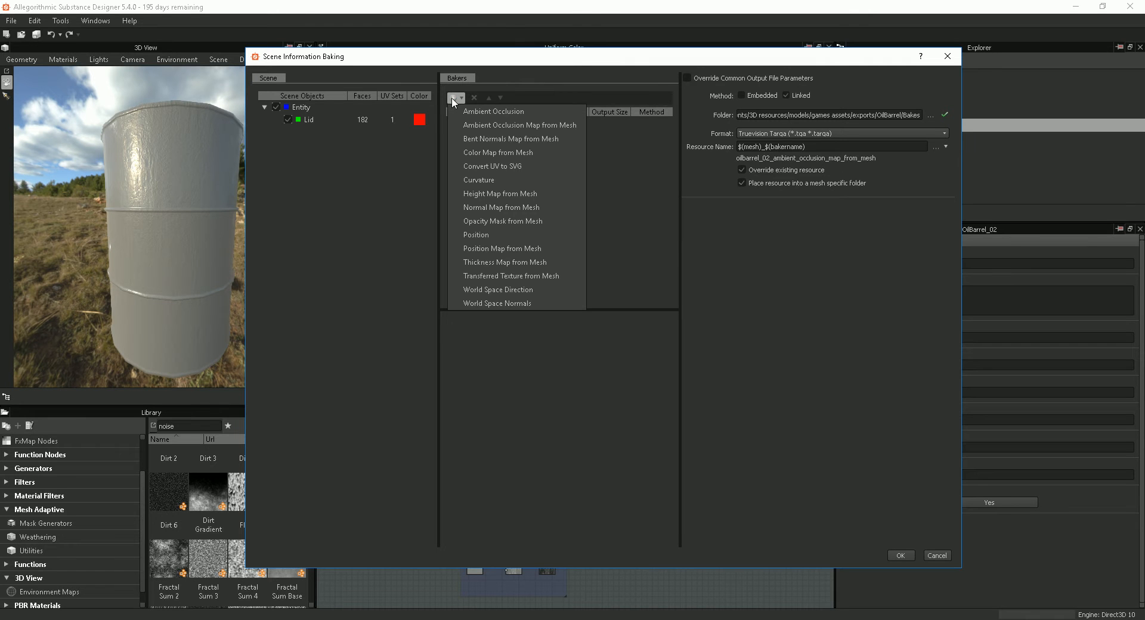
pyautogui.click(516, 124)
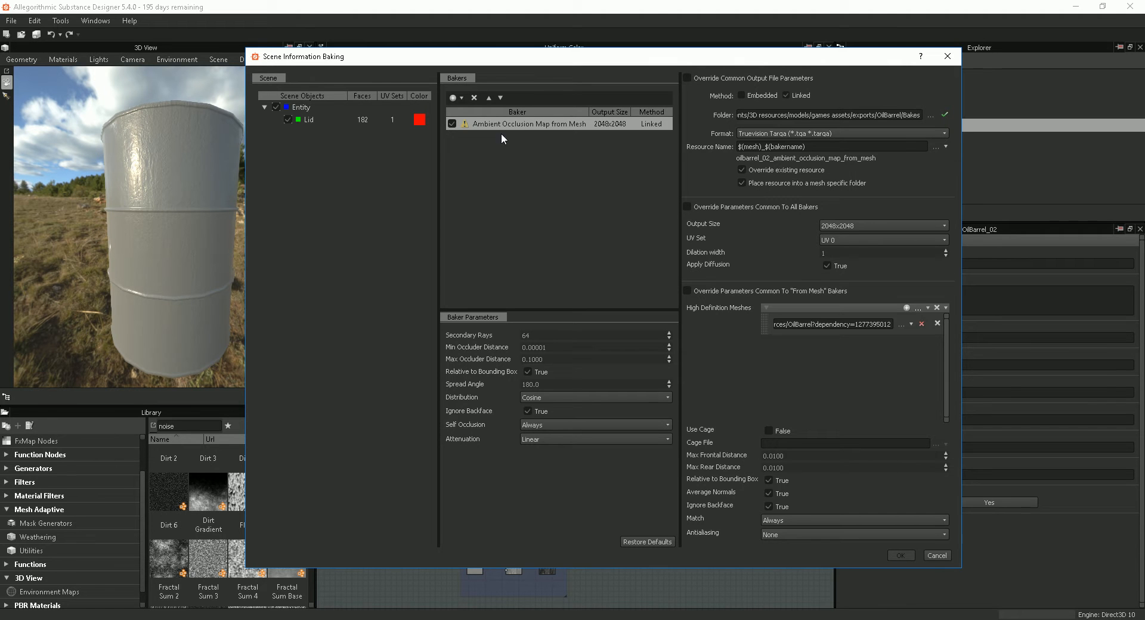
pyautogui.click(453, 98)
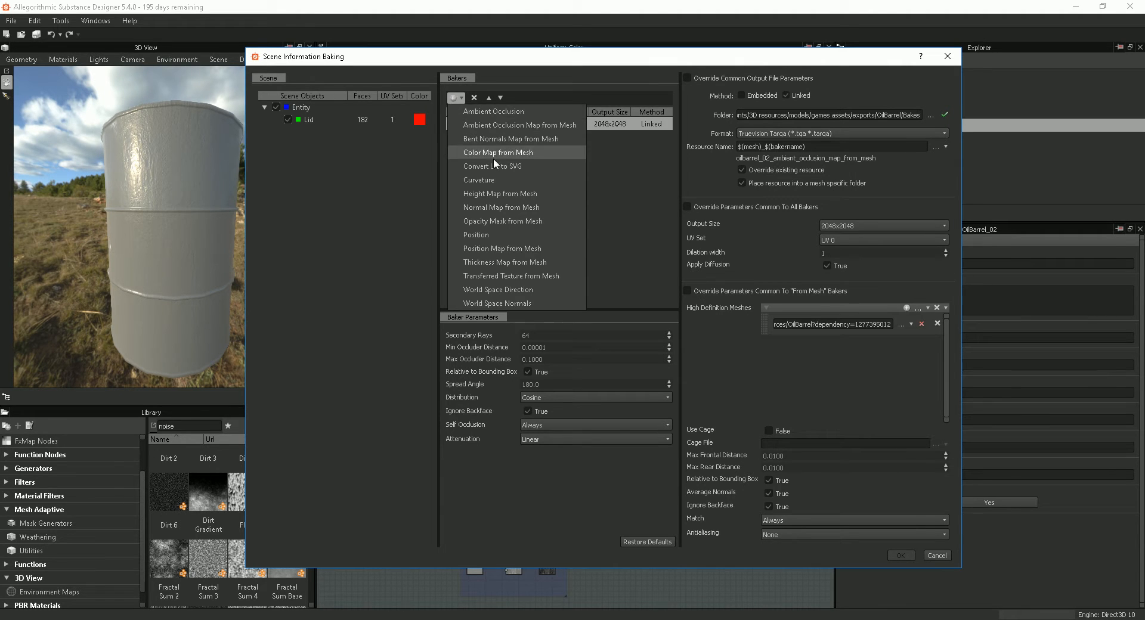
pyautogui.click(488, 179)
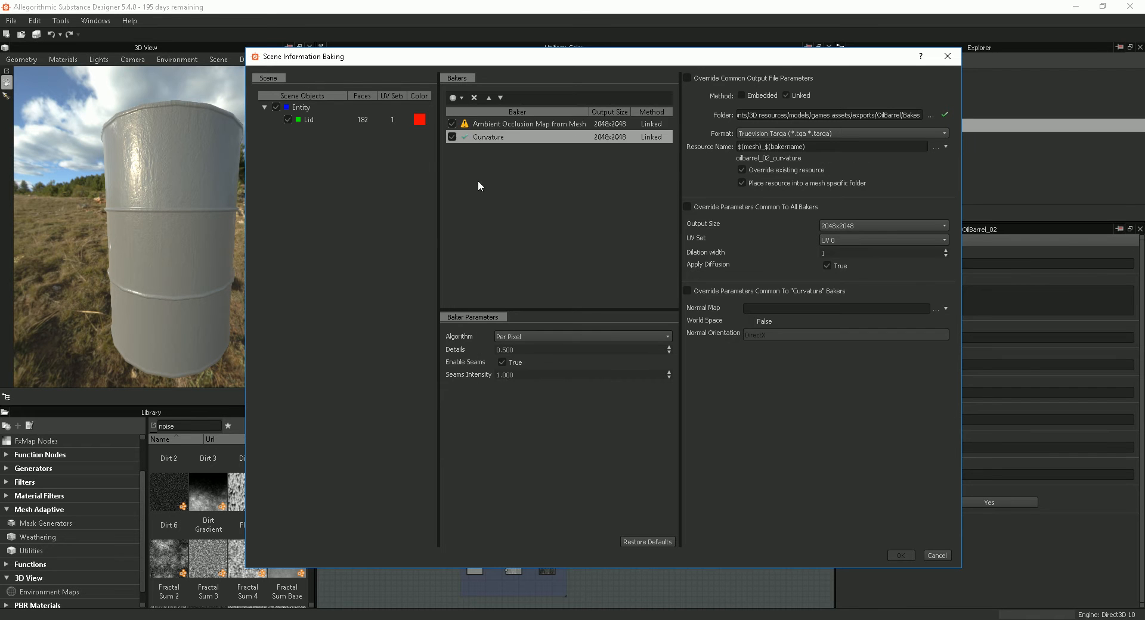
pyautogui.click(455, 96)
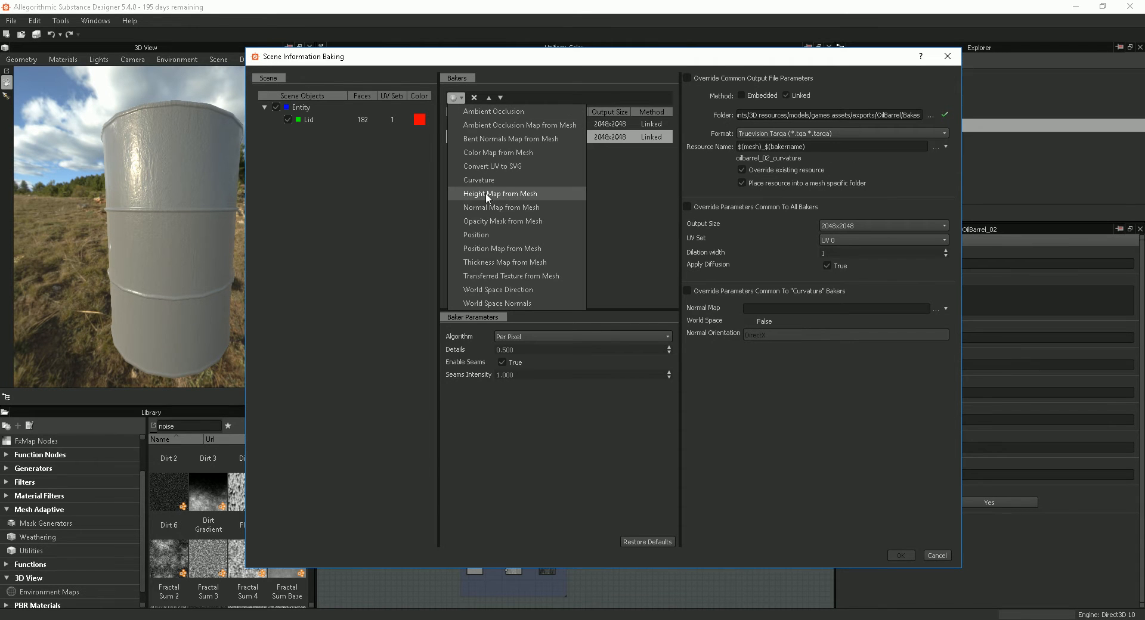
pyautogui.click(499, 301)
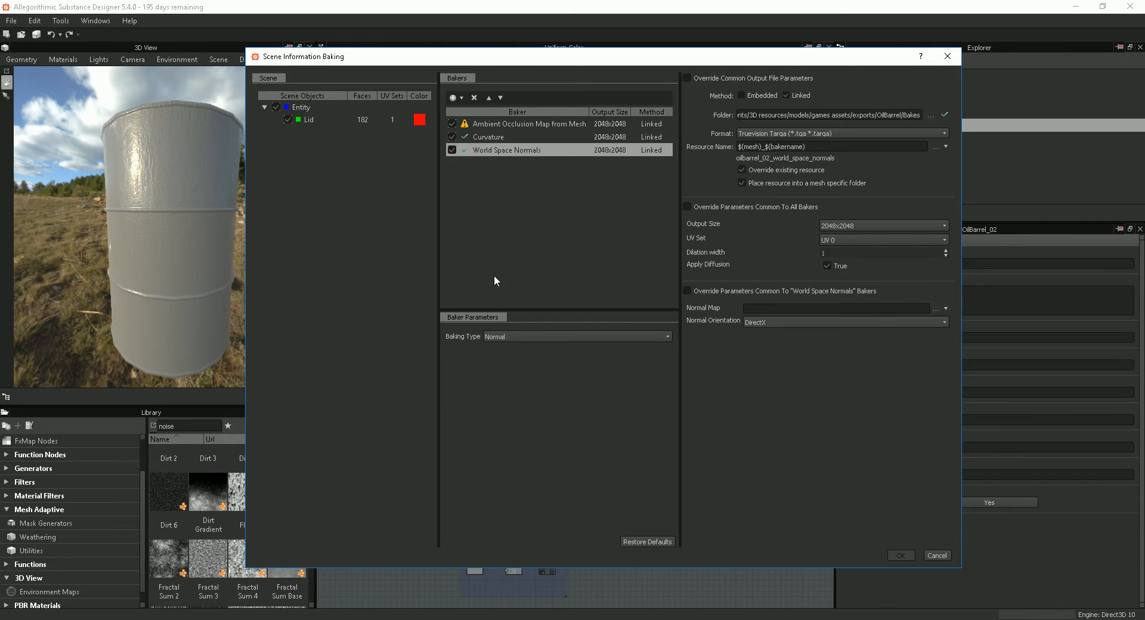
pyautogui.click(453, 99)
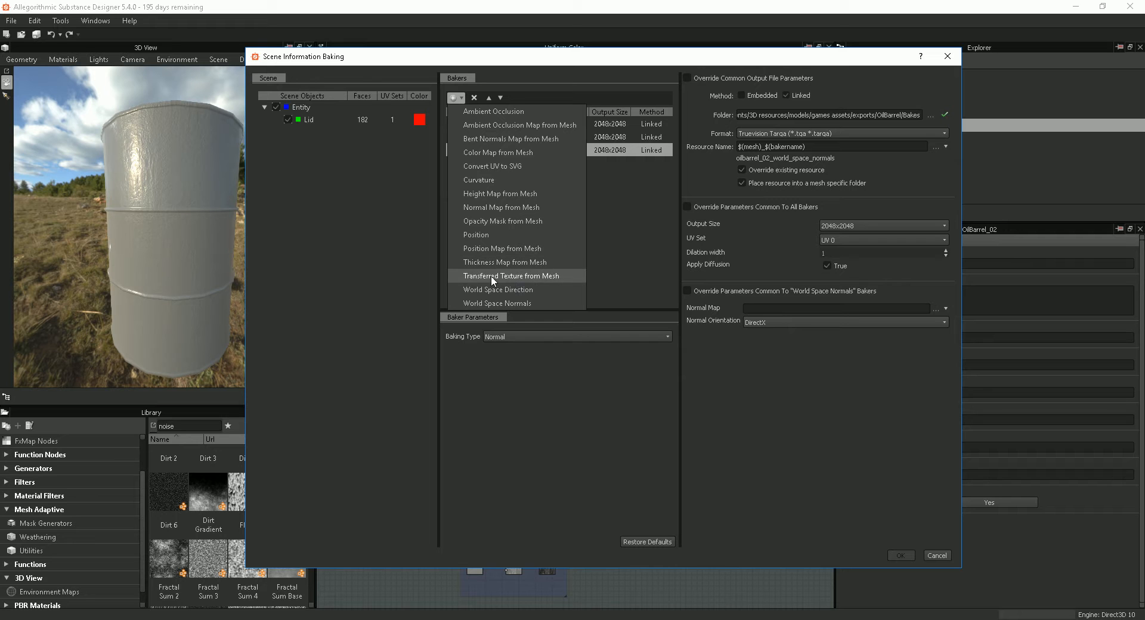
pyautogui.click(508, 248)
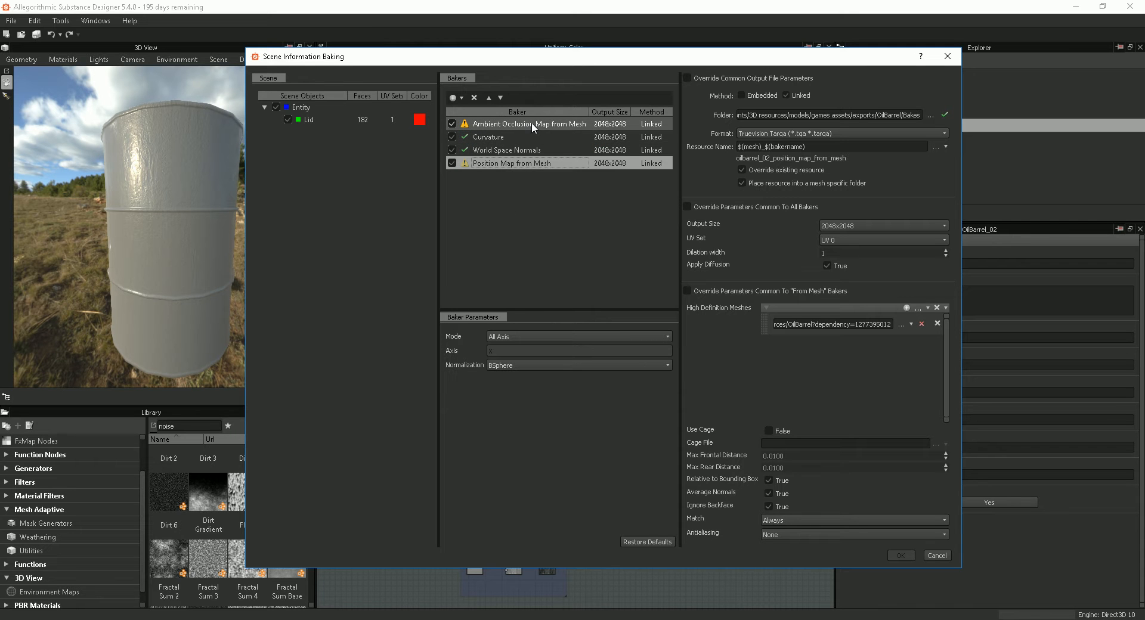
# Replace the broken high definition mesh entry with the OilBarrel_02.obj resource.
pyautogui.moveTo(532, 123)
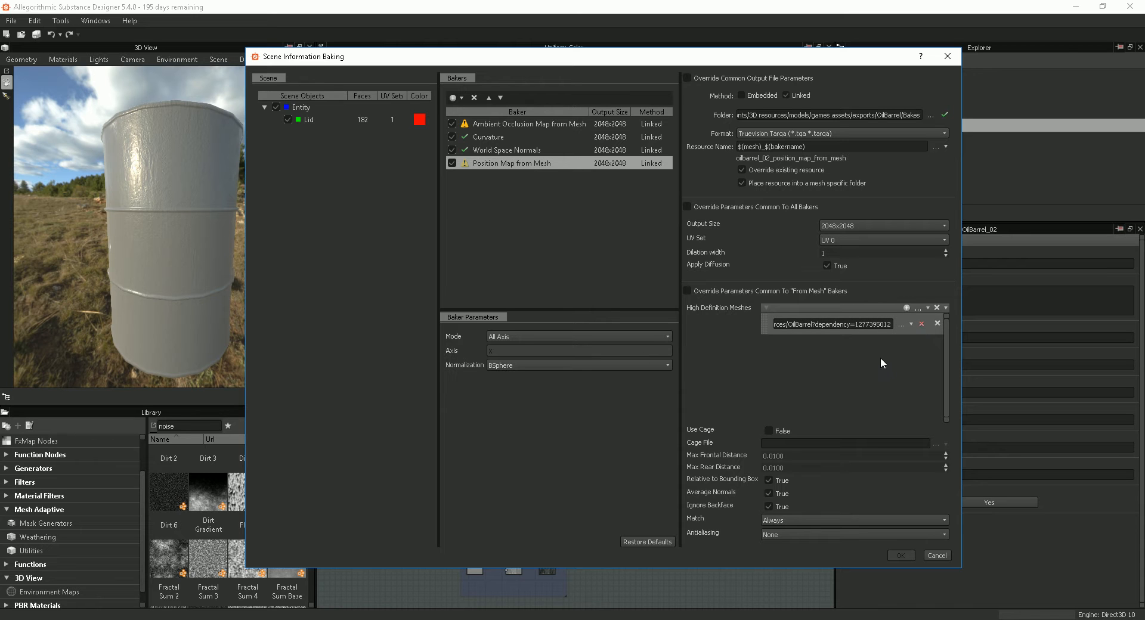
pyautogui.click(937, 323)
pyautogui.click(906, 308)
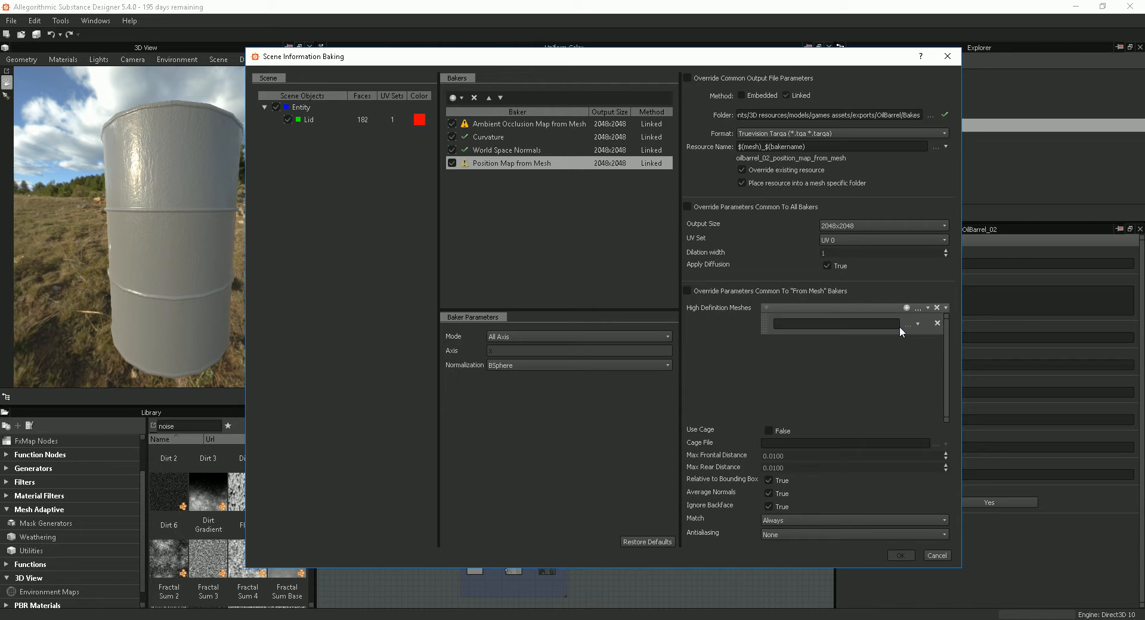
pyautogui.click(911, 324)
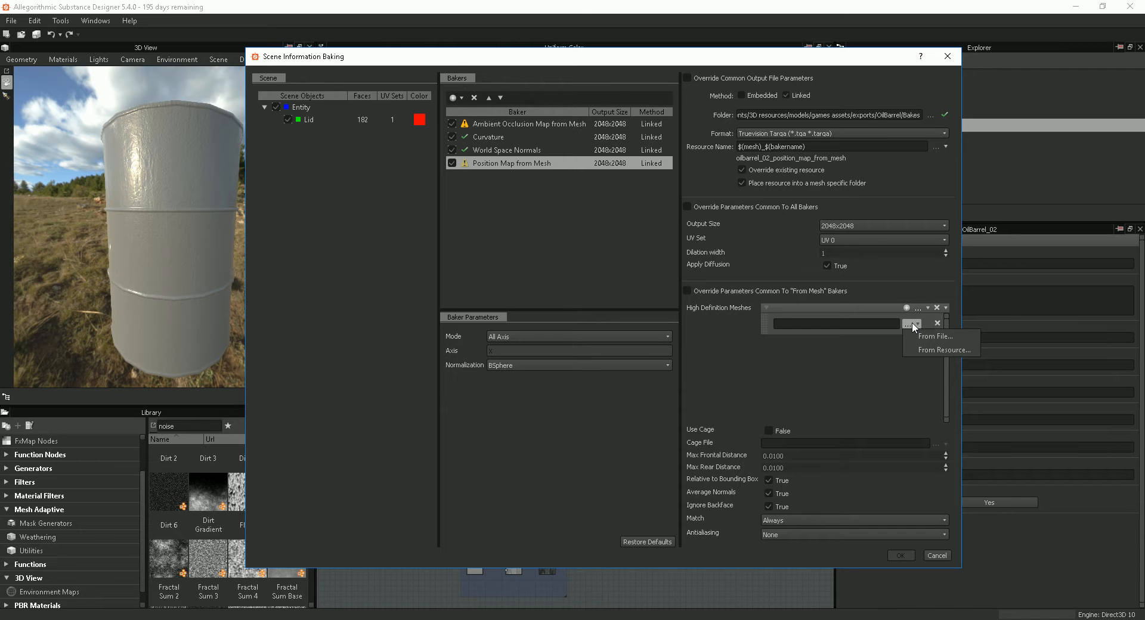
pyautogui.click(940, 350)
pyautogui.click(530, 173)
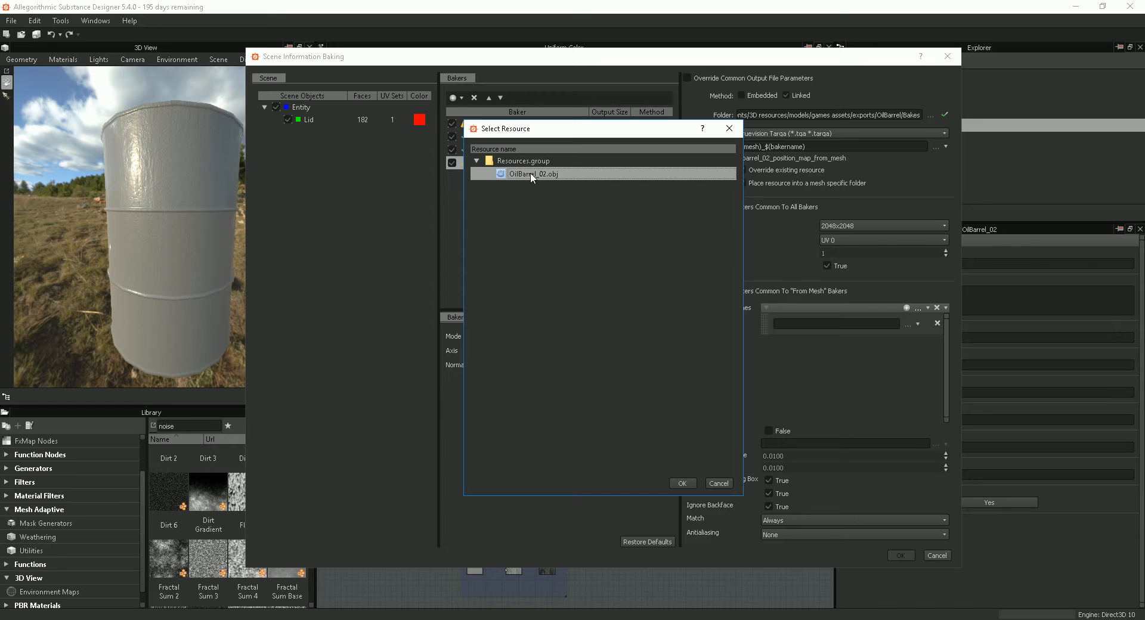
pyautogui.click(680, 481)
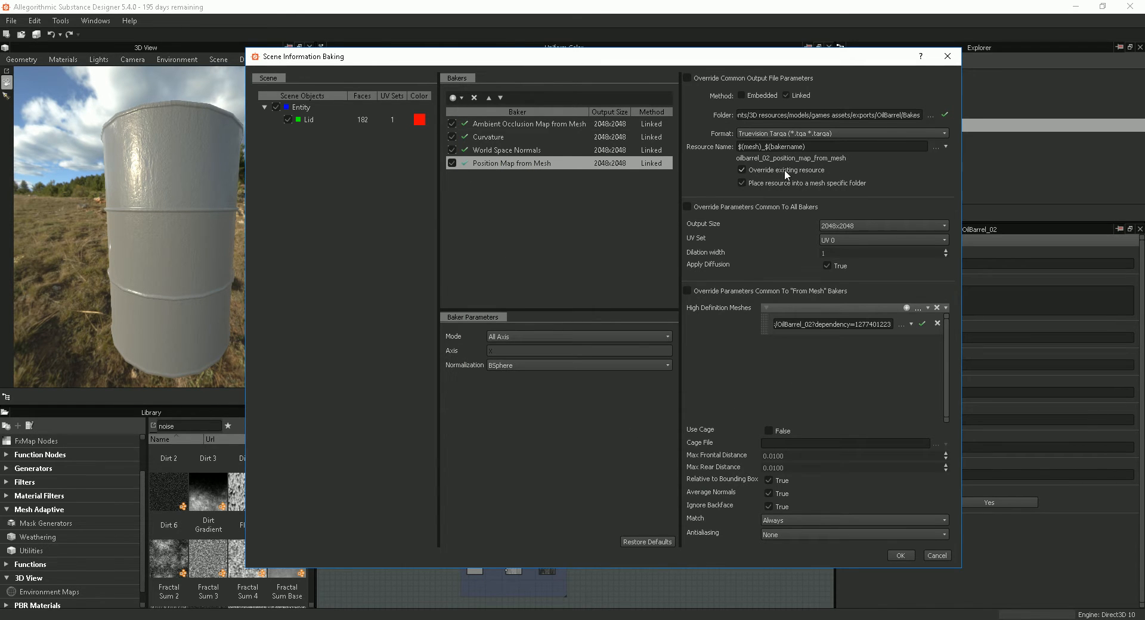
# Create a BakesTut folder inside OilBarrel, set it as the bakers' output folder, and run the bake.
pyautogui.click(930, 116)
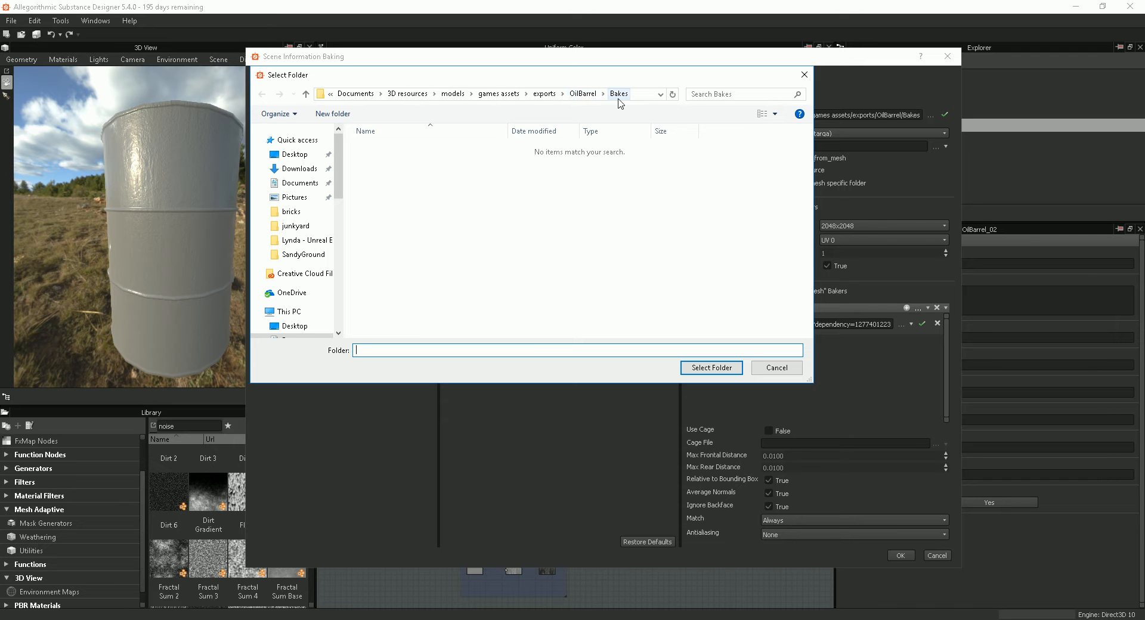
pyautogui.click(583, 94)
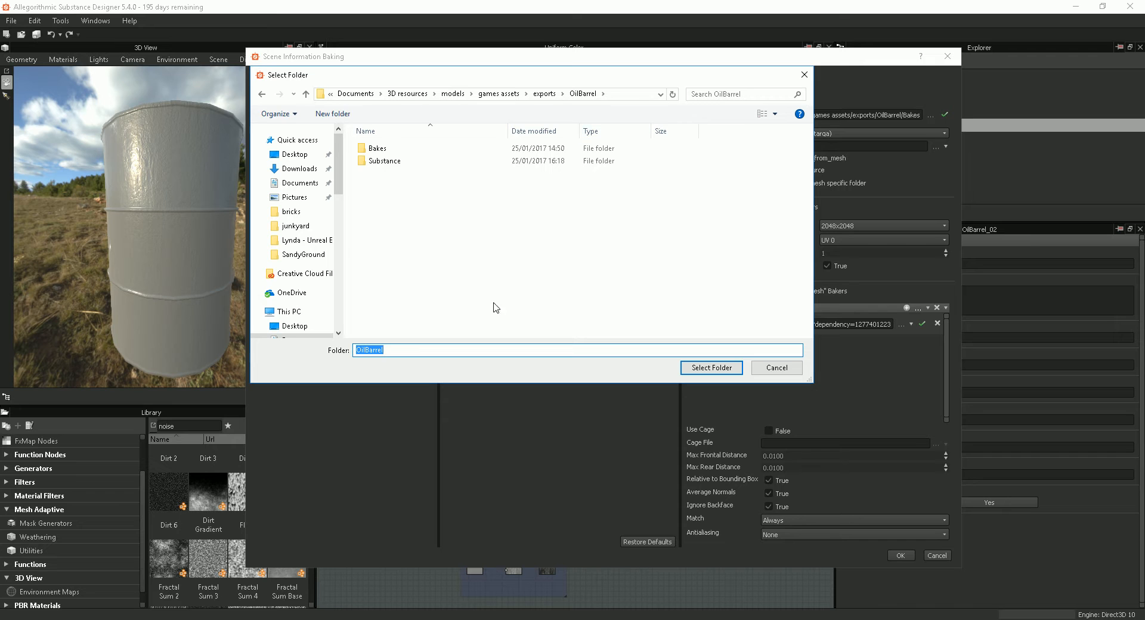
pyautogui.click(333, 114)
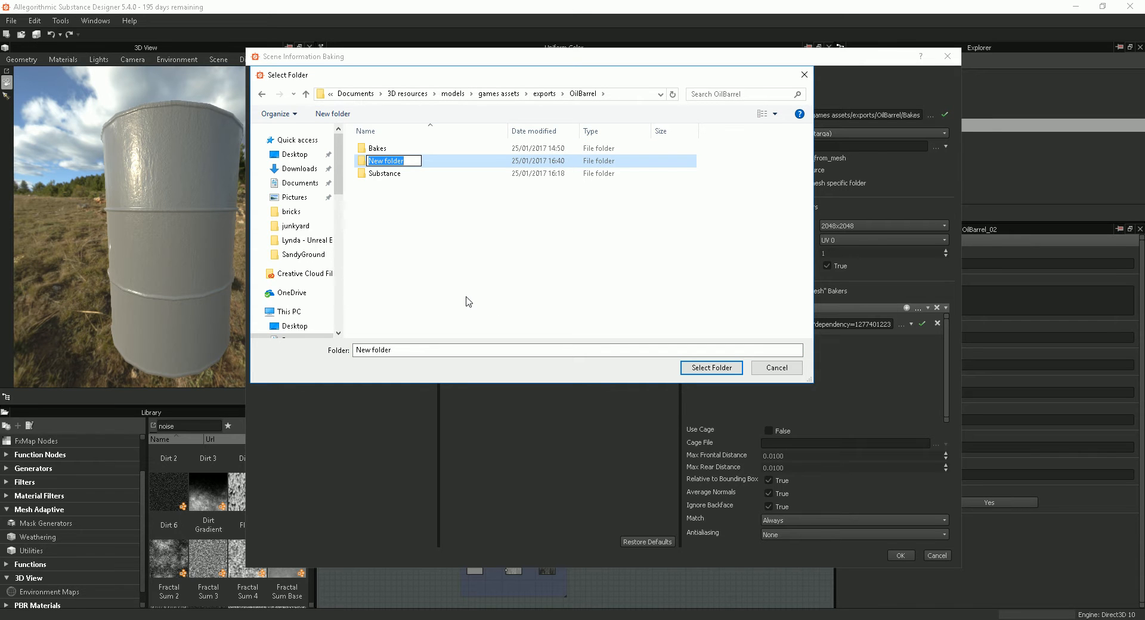
pyautogui.write('BakesTurt')
pyautogui.press('Return')
pyautogui.click(396, 162)
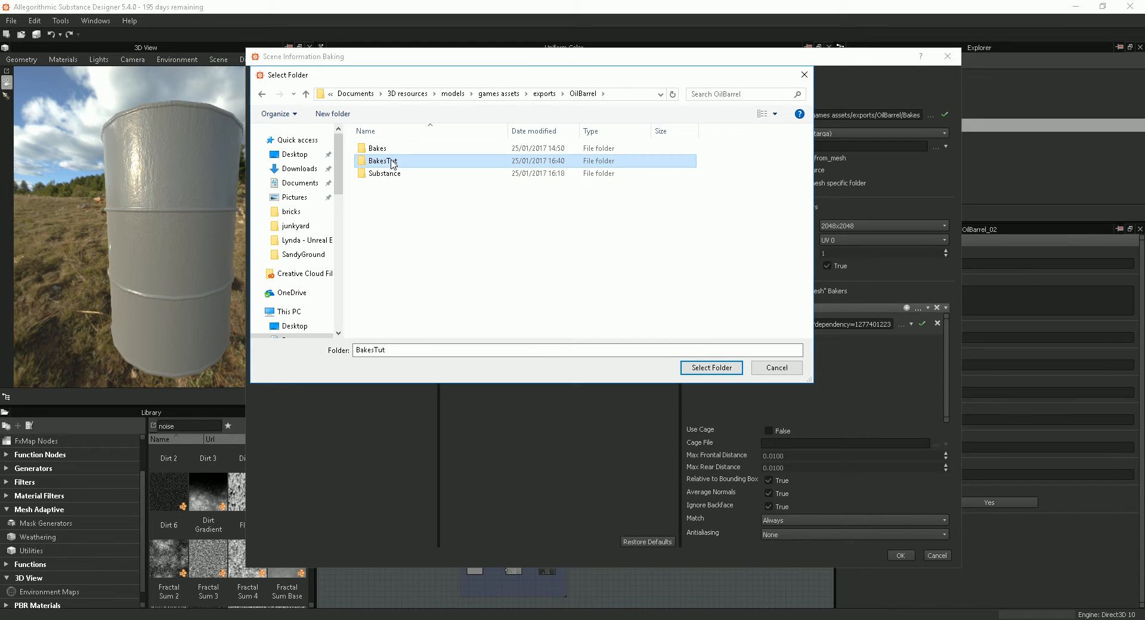
pyautogui.click(707, 367)
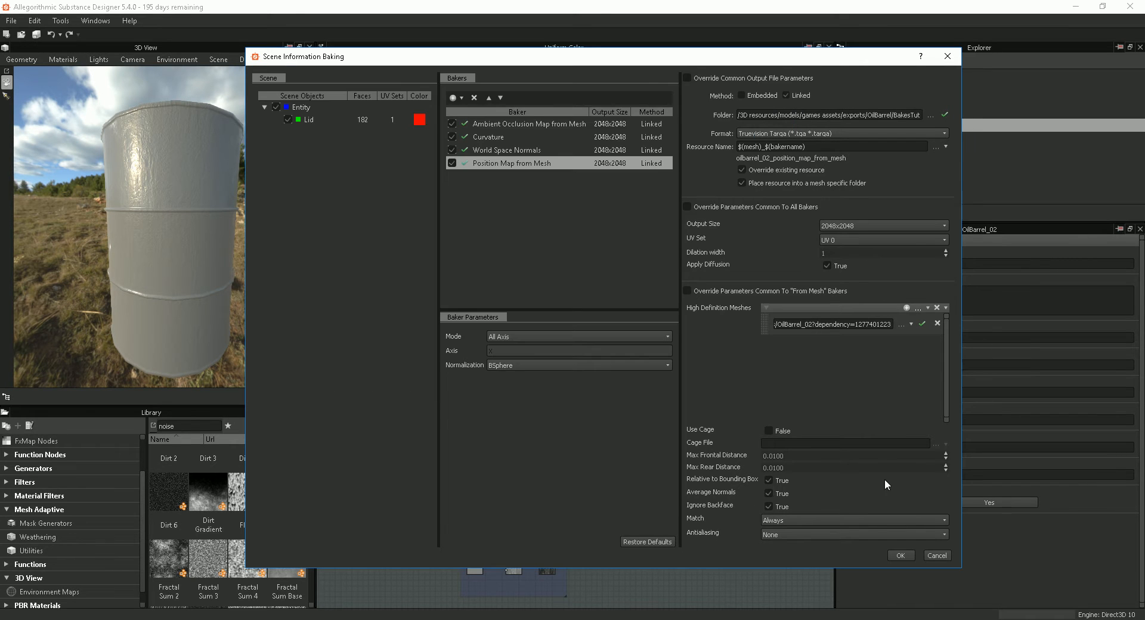
pyautogui.click(904, 556)
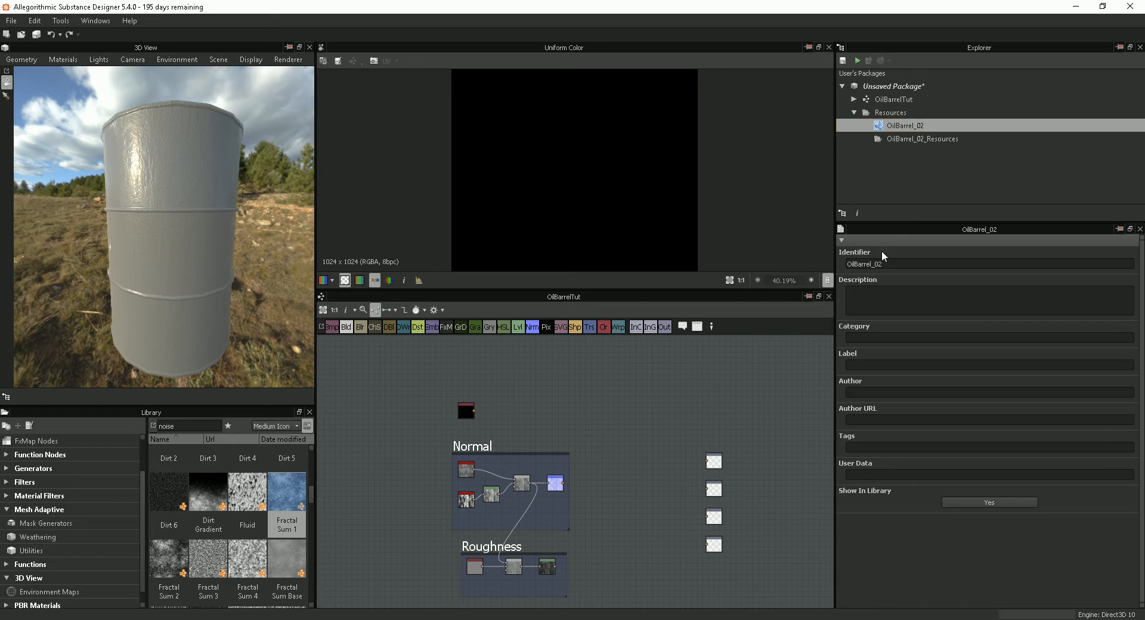
# Preview the four baked maps and add the ambient occlusion map to the graph as a bitmap node above the Normal frame.
pyautogui.click(914, 154)
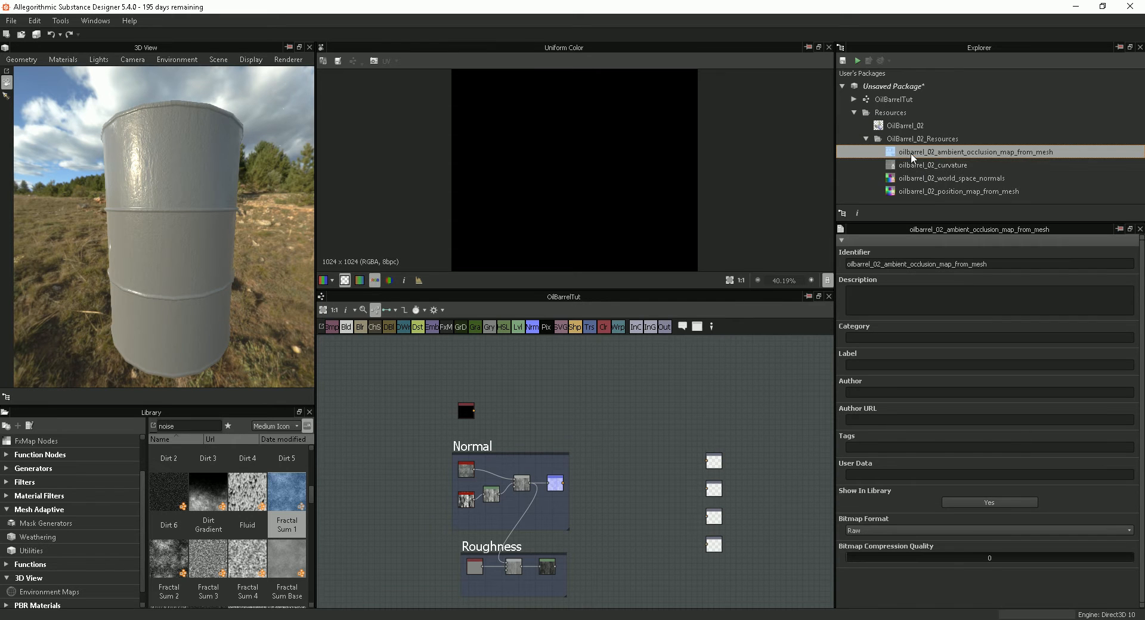
pyautogui.click(914, 165)
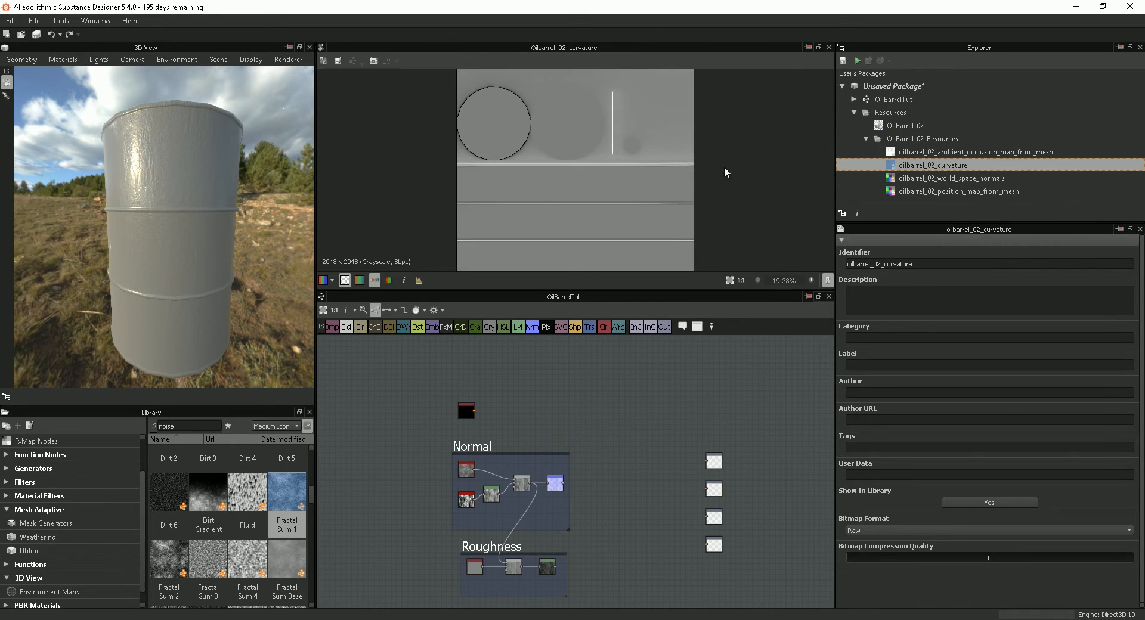
pyautogui.click(891, 178)
pyautogui.click(892, 192)
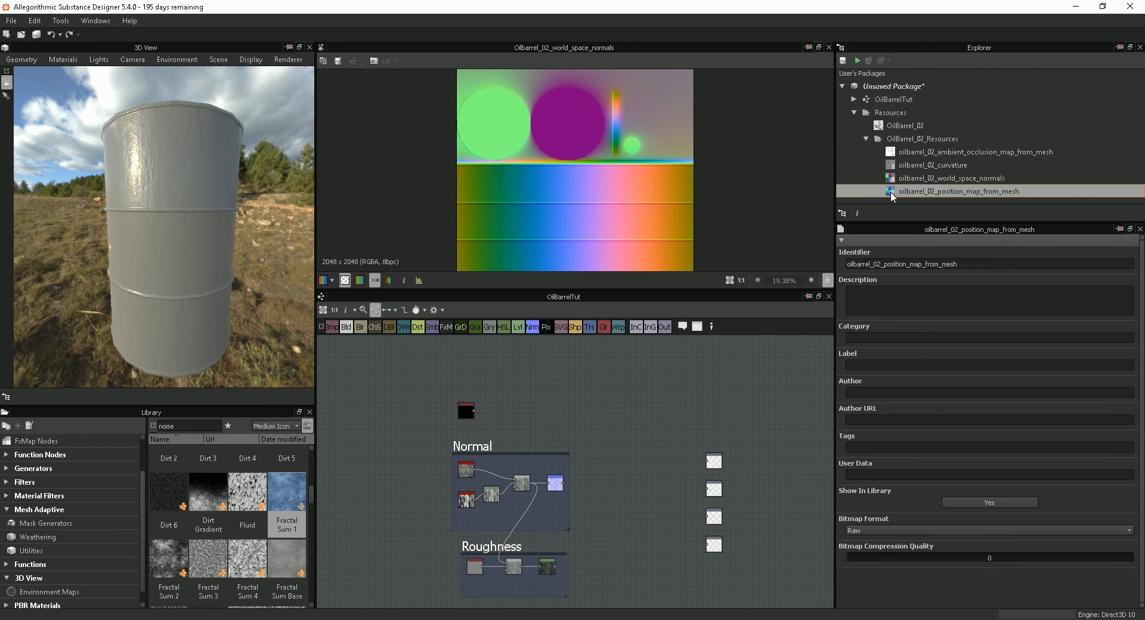
pyautogui.click(891, 154)
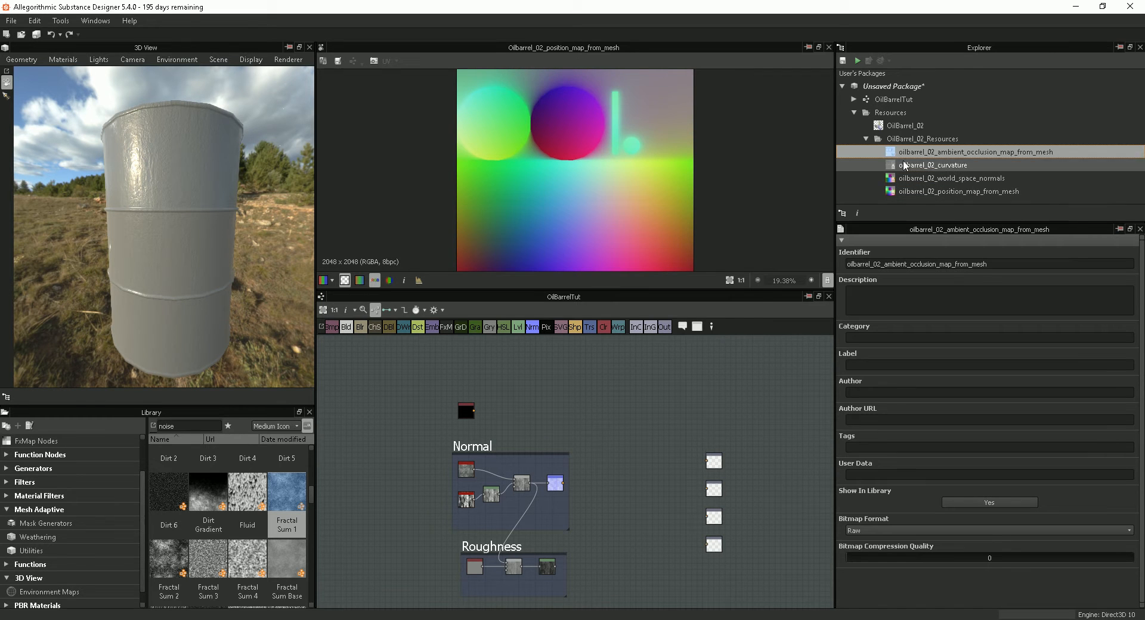
pyautogui.moveTo(890, 154); pyautogui.dragTo(635, 407)
pyautogui.scroll(5, 635, 408)
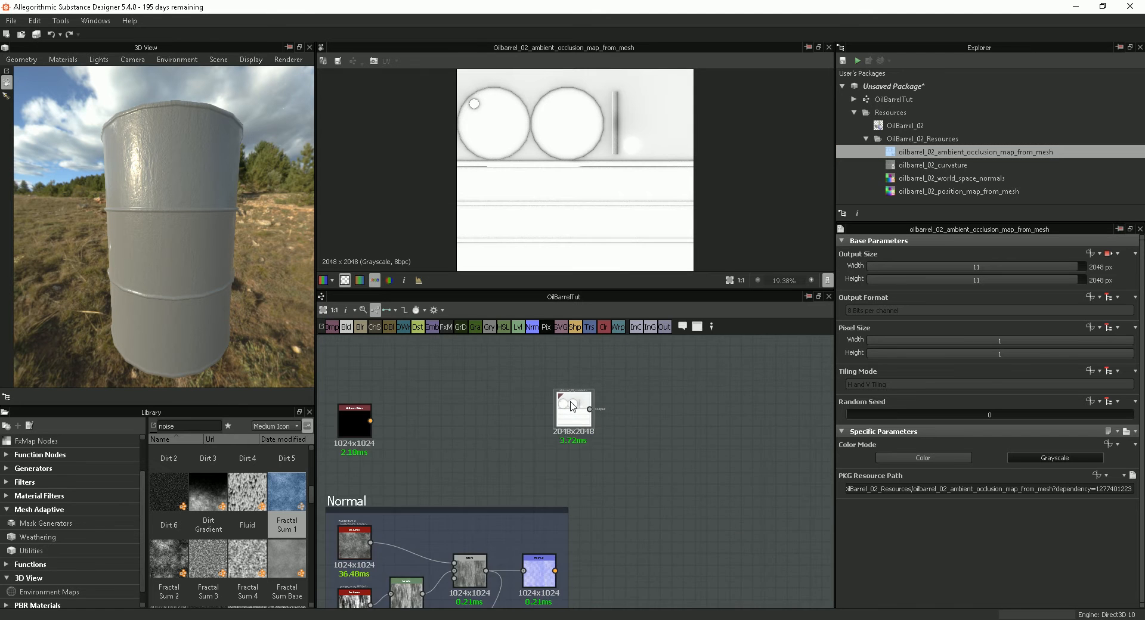
pyautogui.moveTo(611, 457); pyautogui.dragTo(743, 490, button='middle')
pyautogui.moveTo(715, 411); pyautogui.dragTo(667, 408)
# Duplicate the black Uniform Color node in Color mode and stack the two nodes above the Normal frame.
pyautogui.moveTo(449, 441); pyautogui.dragTo(440, 403)
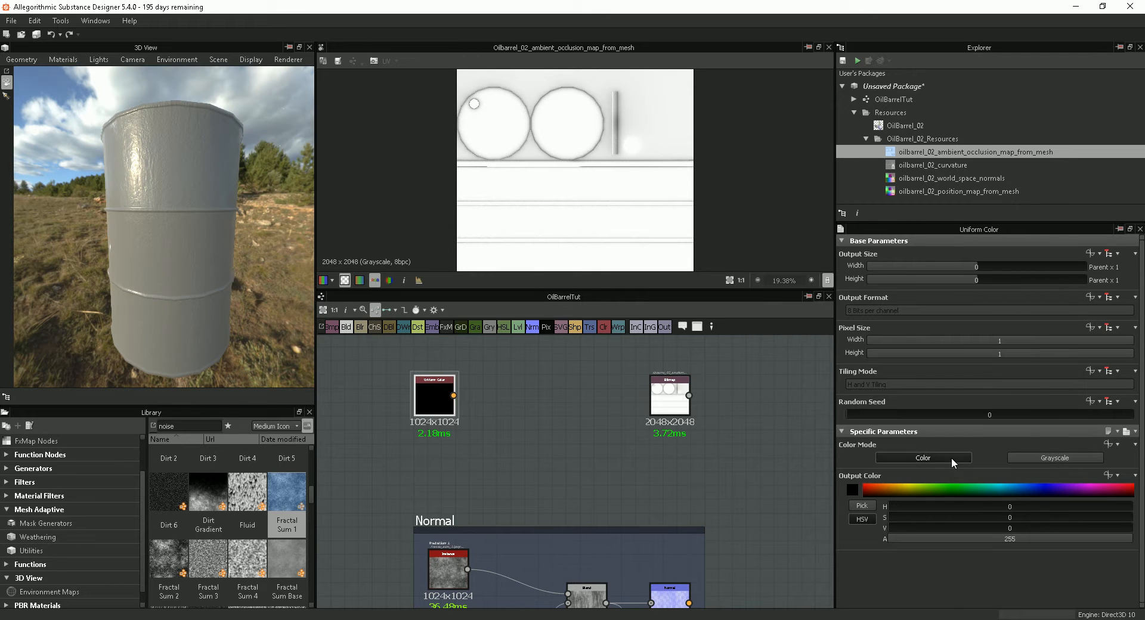
pyautogui.click(932, 457)
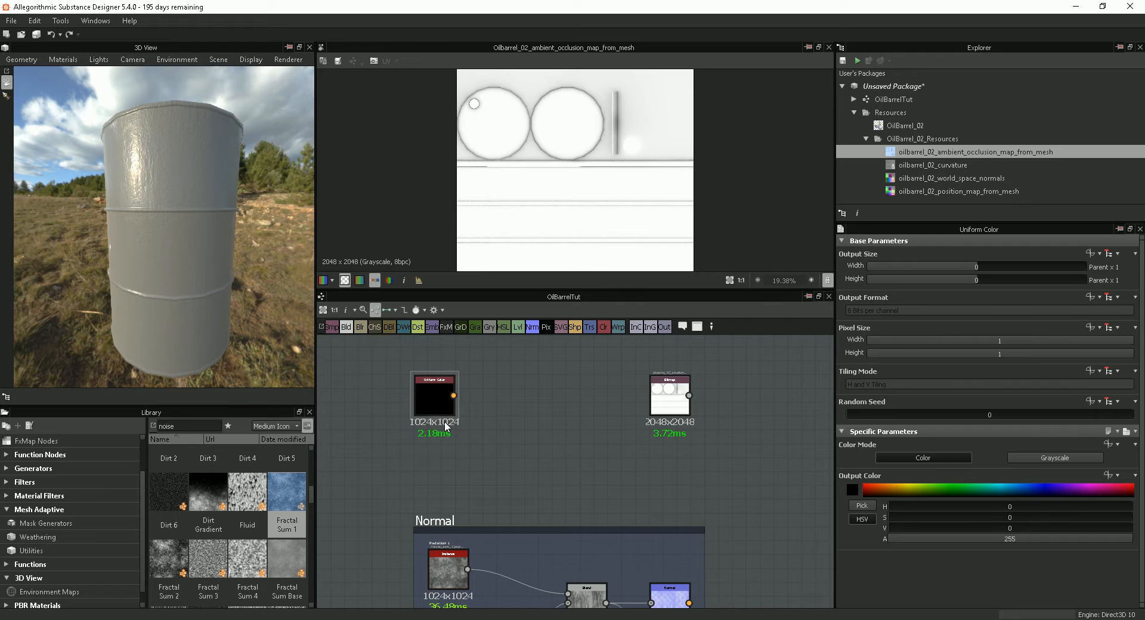
pyautogui.moveTo(434, 399); pyautogui.dragTo(433, 388)
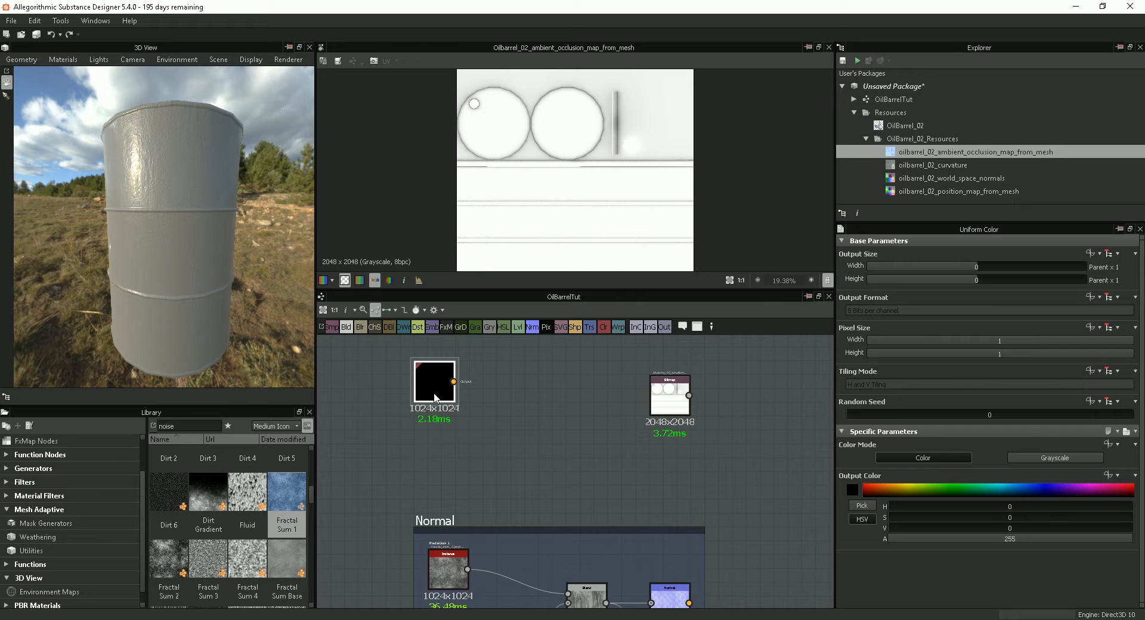
pyautogui.hotkey('ctrl', 'd')
pyautogui.moveTo(540, 469); pyautogui.dragTo(435, 468)
pyautogui.moveTo(448, 408); pyautogui.dragTo(423, 402)
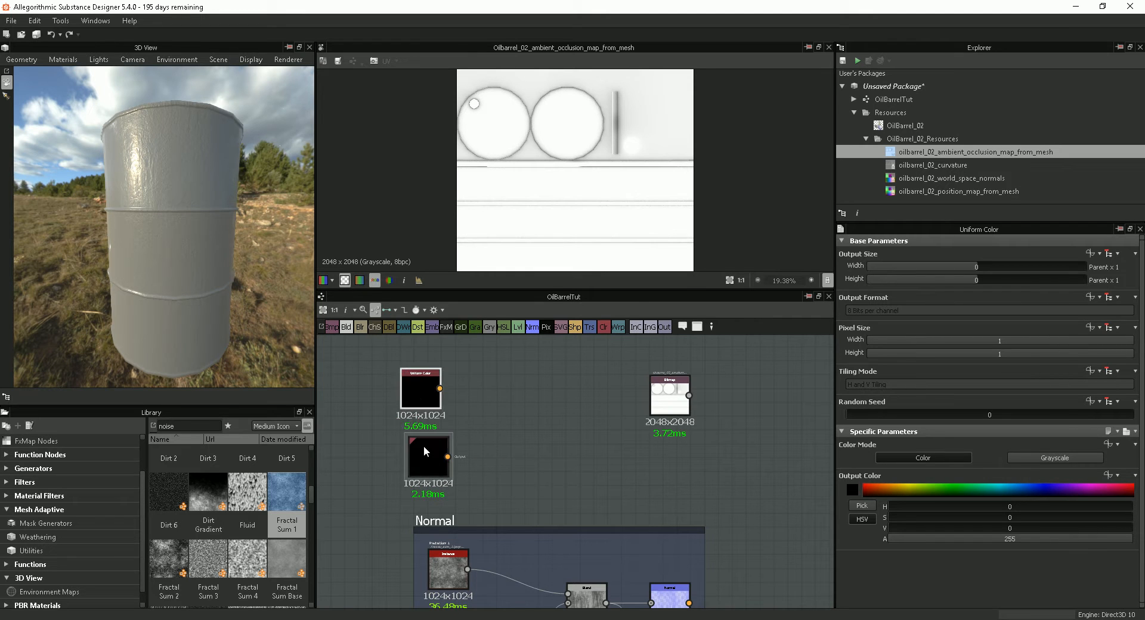
pyautogui.moveTo(431, 461); pyautogui.dragTo(437, 455)
pyautogui.moveTo(416, 391); pyautogui.dragTo(431, 381)
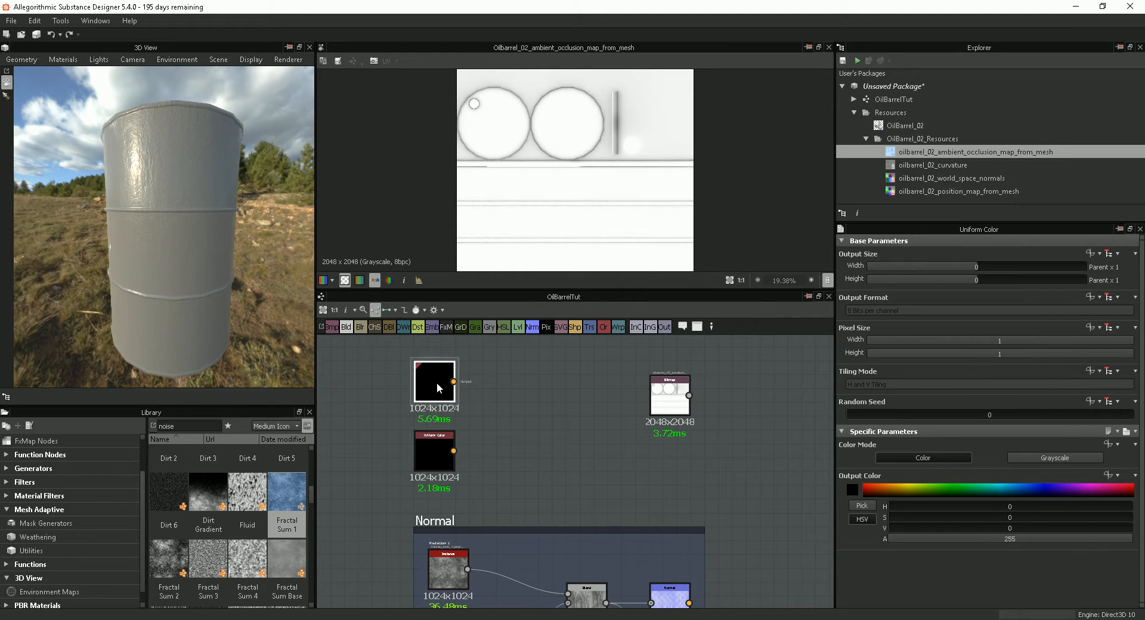
# Set the upper Uniform Color node's output color to white and preview both color nodes.
pyautogui.click(852, 488)
pyautogui.moveTo(512, 324); pyautogui.dragTo(448, 271)
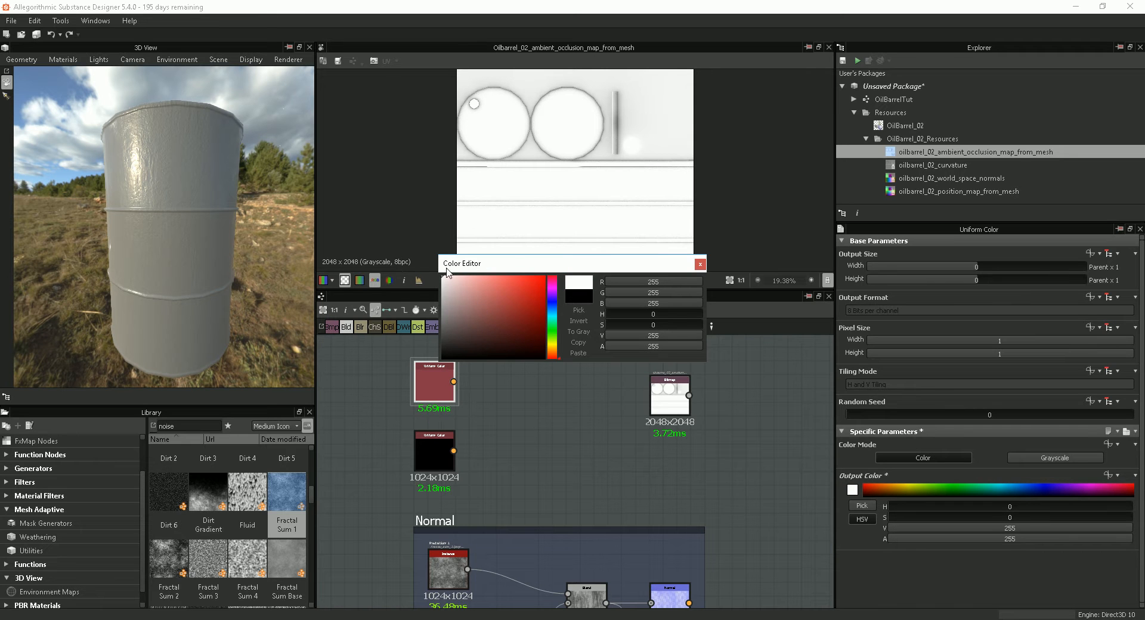
pyautogui.click(701, 264)
pyautogui.doubleClick(435, 445)
pyautogui.doubleClick(428, 385)
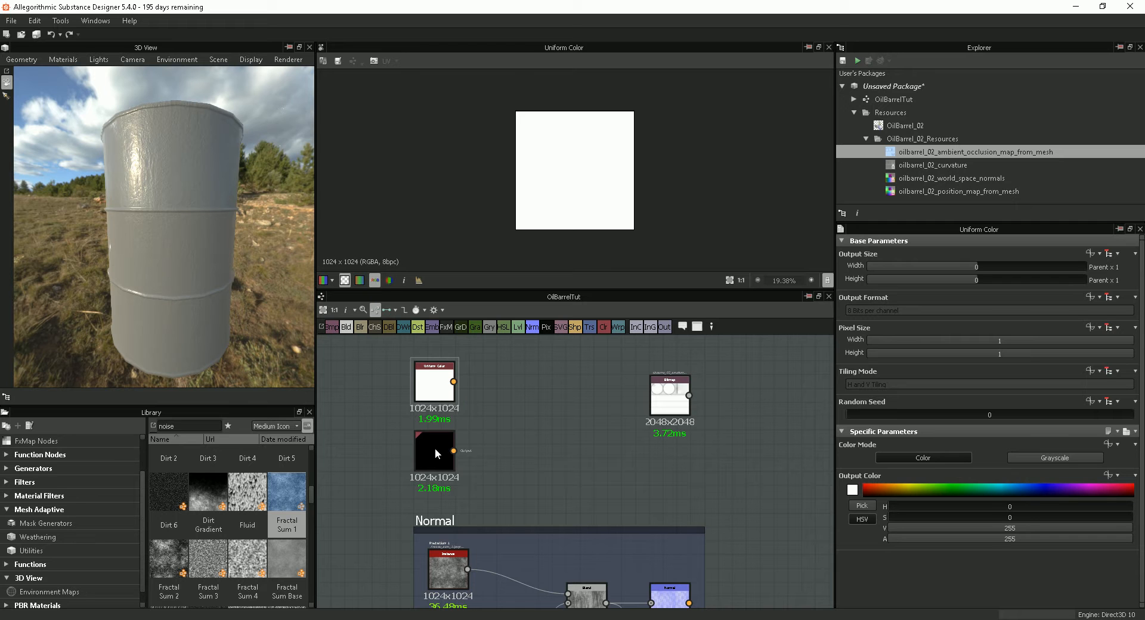
# Blend the white color as foreground over the black background, and insert a Transformation 2D node on the white connection.
pyautogui.click(345, 326)
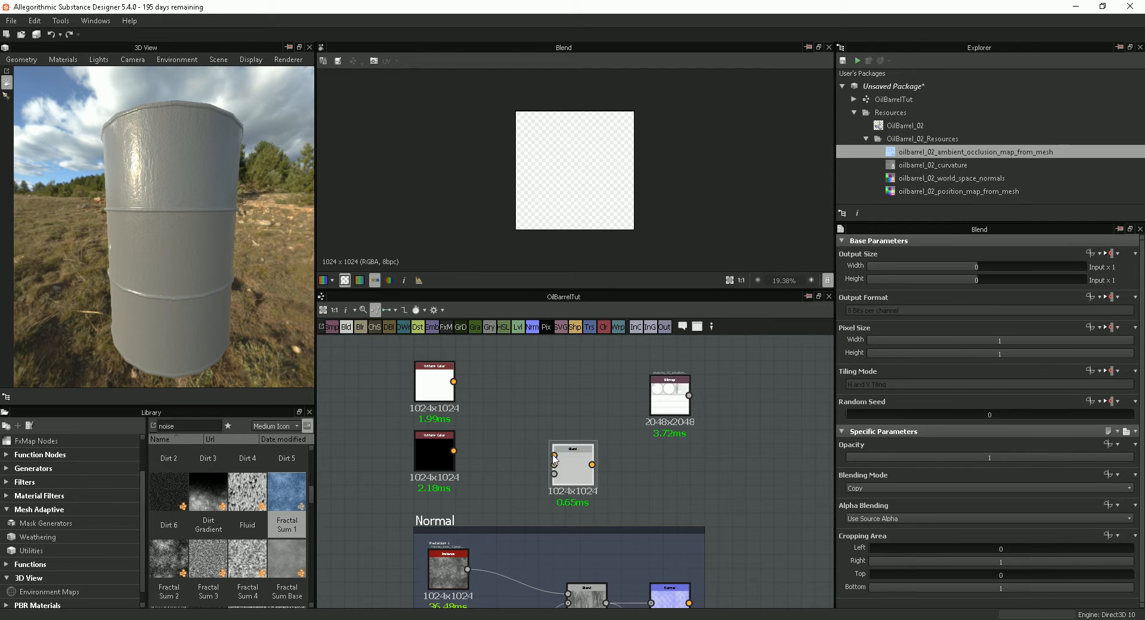
pyautogui.moveTo(576, 468); pyautogui.dragTo(540, 431)
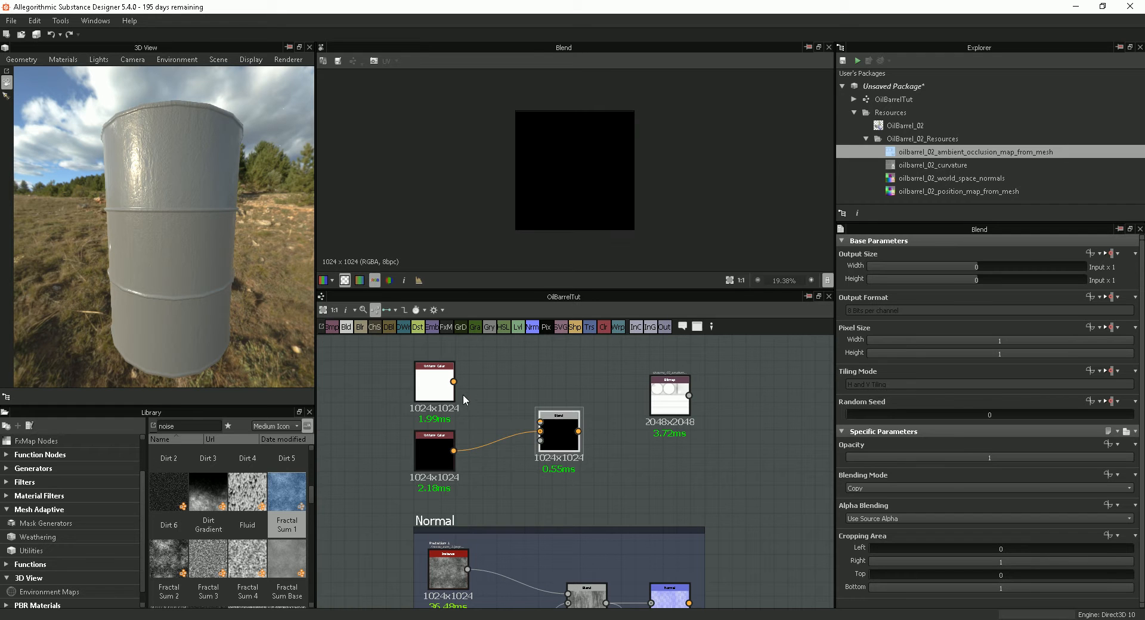
pyautogui.moveTo(453, 382); pyautogui.dragTo(580, 438)
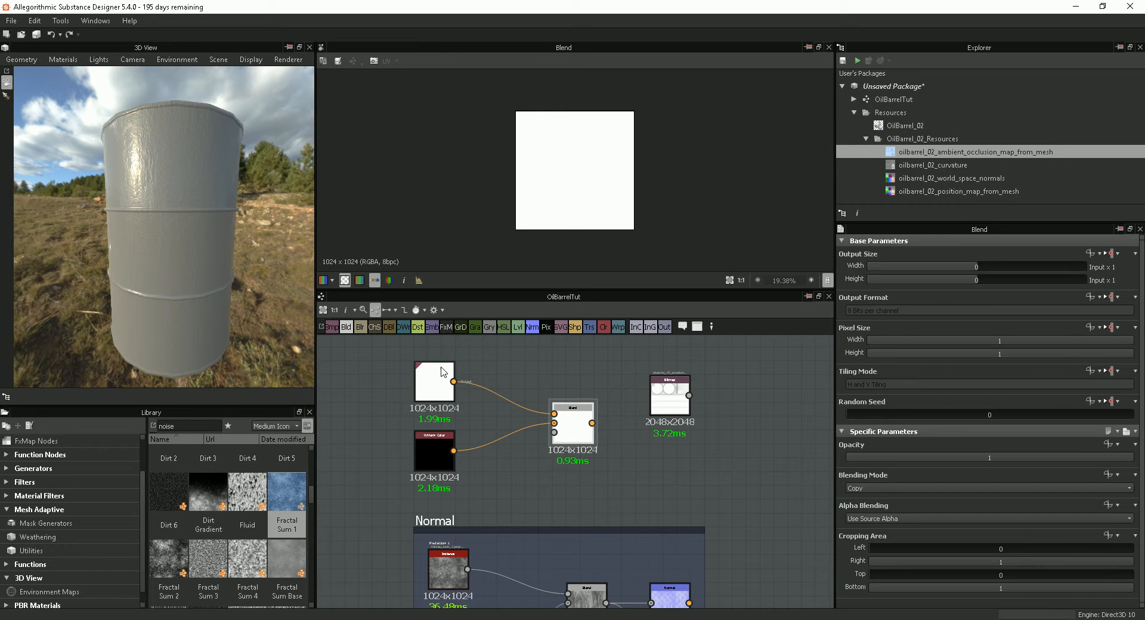
pyautogui.moveTo(578, 435); pyautogui.dragTo(591, 435)
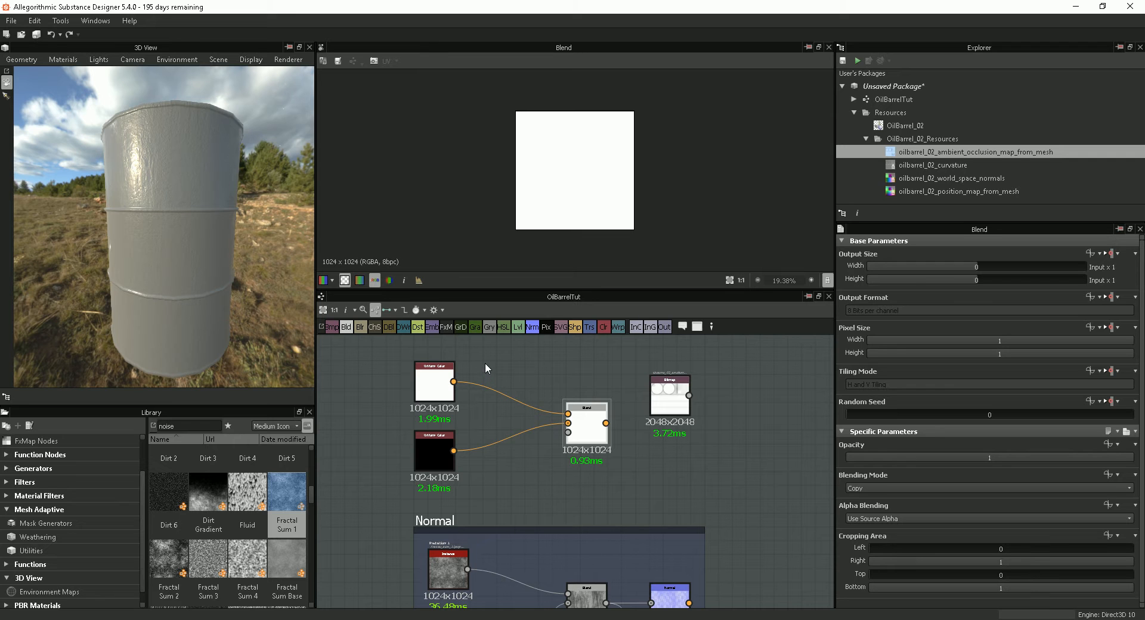
pyautogui.moveTo(483, 361); pyautogui.dragTo(485, 387)
pyautogui.click(586, 328)
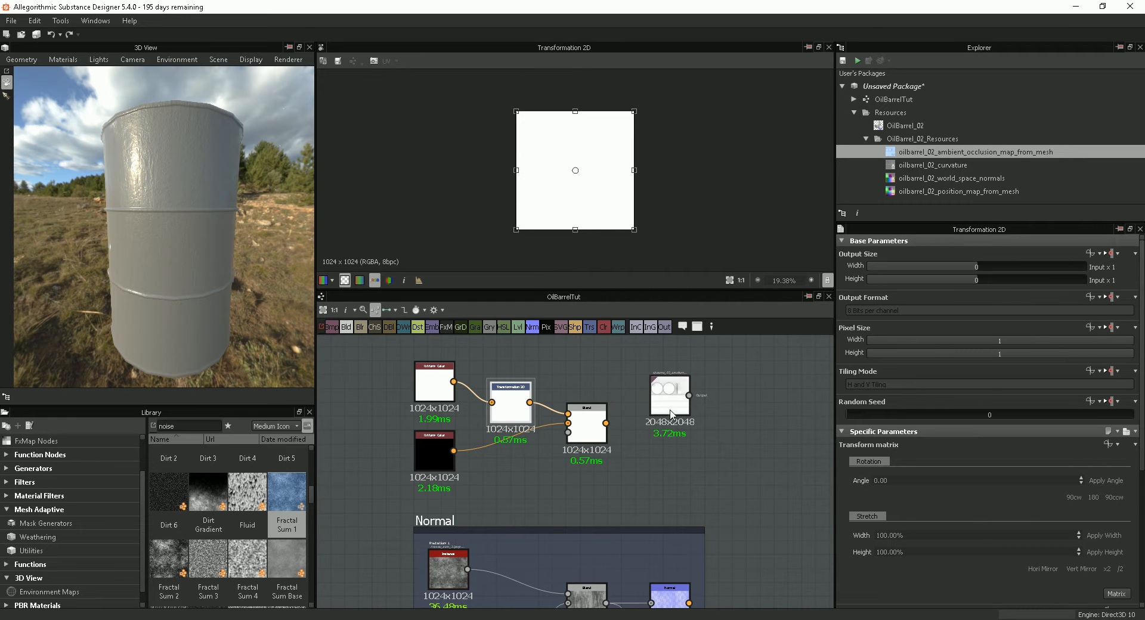
# Feed the ambient occlusion bitmap into the Transformation 2D node in place of the white Uniform Color.
pyautogui.moveTo(673, 411); pyautogui.dragTo(659, 404)
pyautogui.scroll(-1, 634, 435)
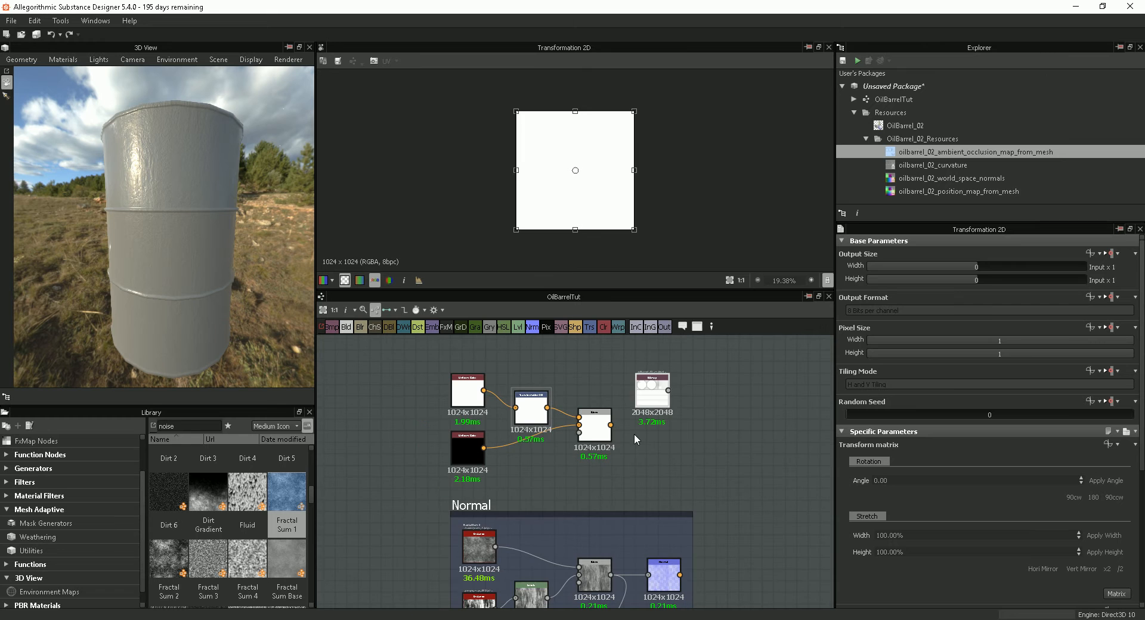
pyautogui.moveTo(653, 454); pyautogui.dragTo(679, 505, button='middle')
pyautogui.moveTo(682, 444); pyautogui.dragTo(508, 386)
pyautogui.moveTo(500, 437); pyautogui.dragTo(437, 430)
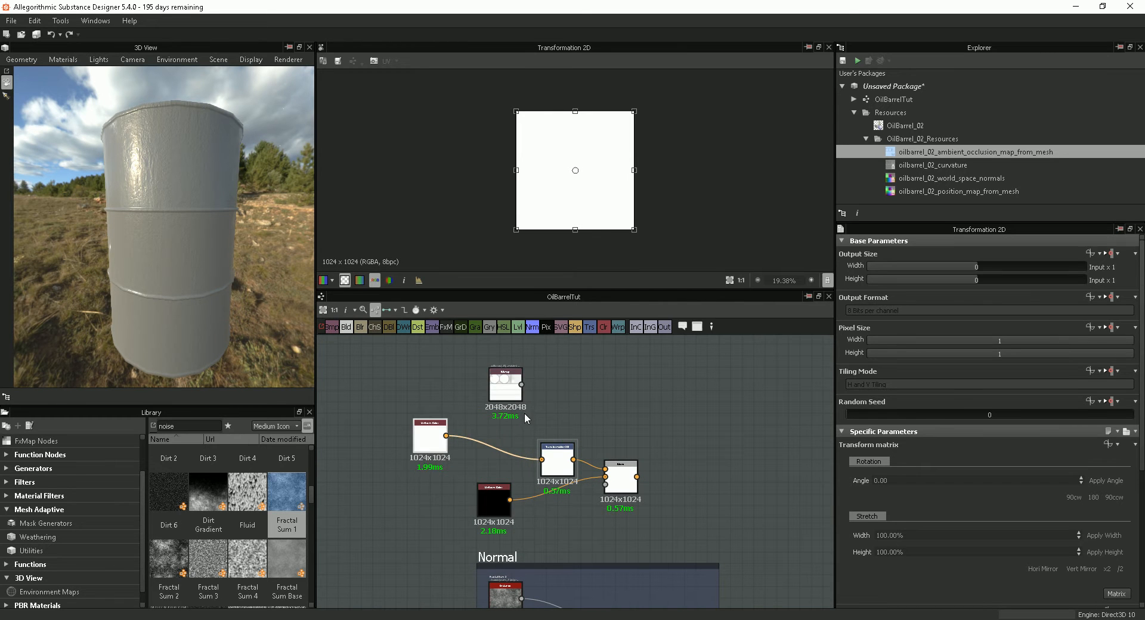
pyautogui.moveTo(521, 384); pyautogui.dragTo(541, 459)
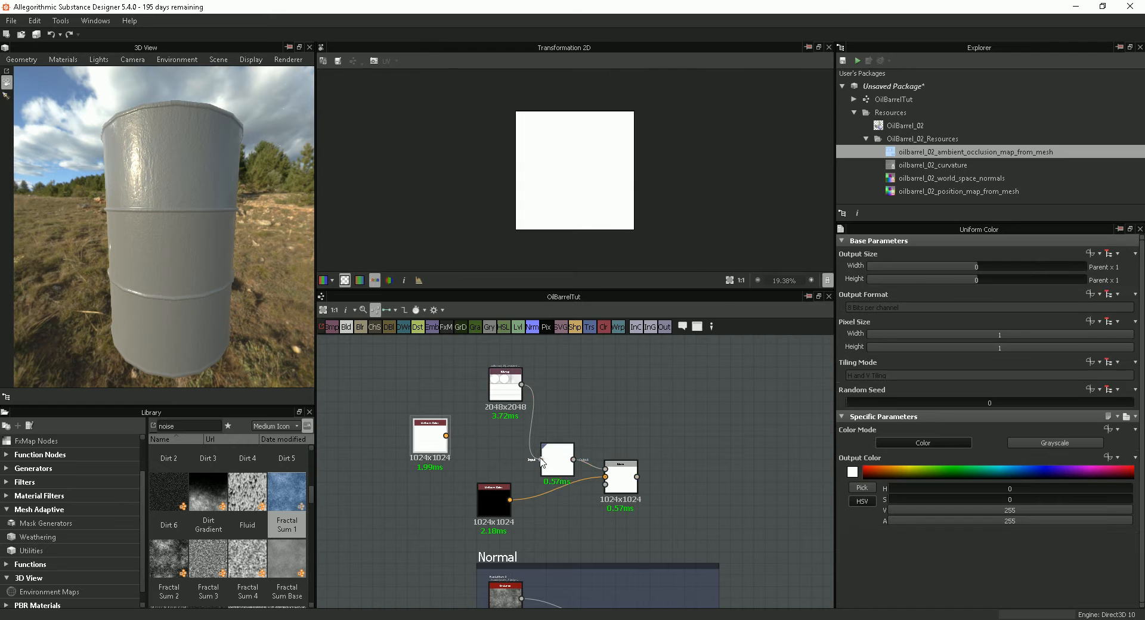
pyautogui.moveTo(510, 394); pyautogui.dragTo(499, 429)
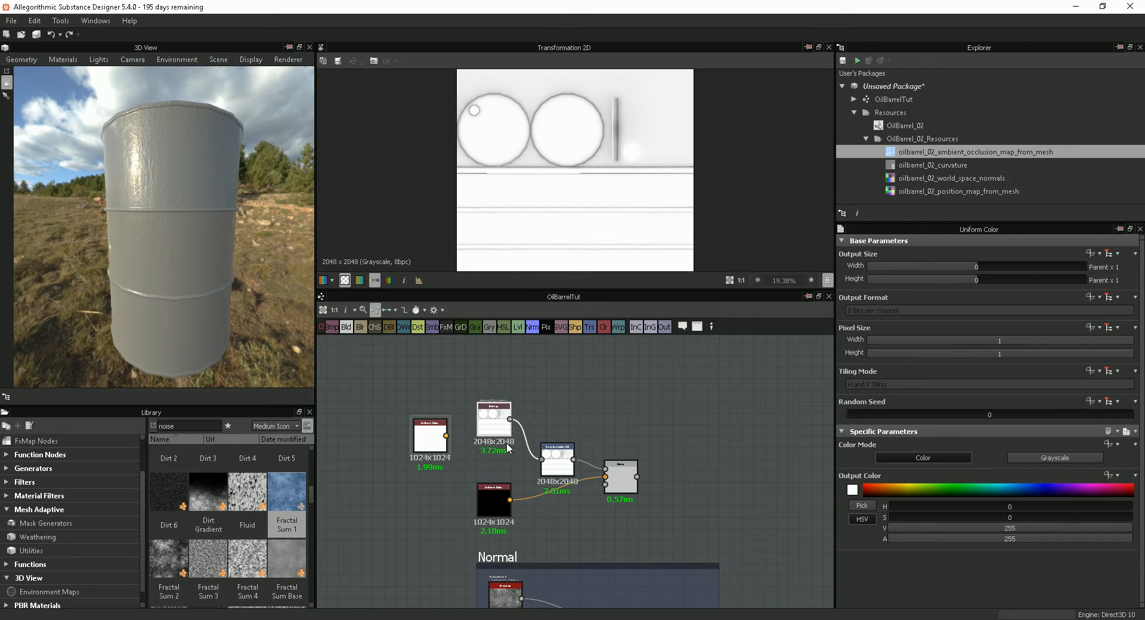
# Preview the Blend and Transformation 2D results and space the two nodes apart in the graph.
pyautogui.click(496, 499)
pyautogui.moveTo(558, 467); pyautogui.dragTo(617, 492)
pyautogui.doubleClick(617, 495)
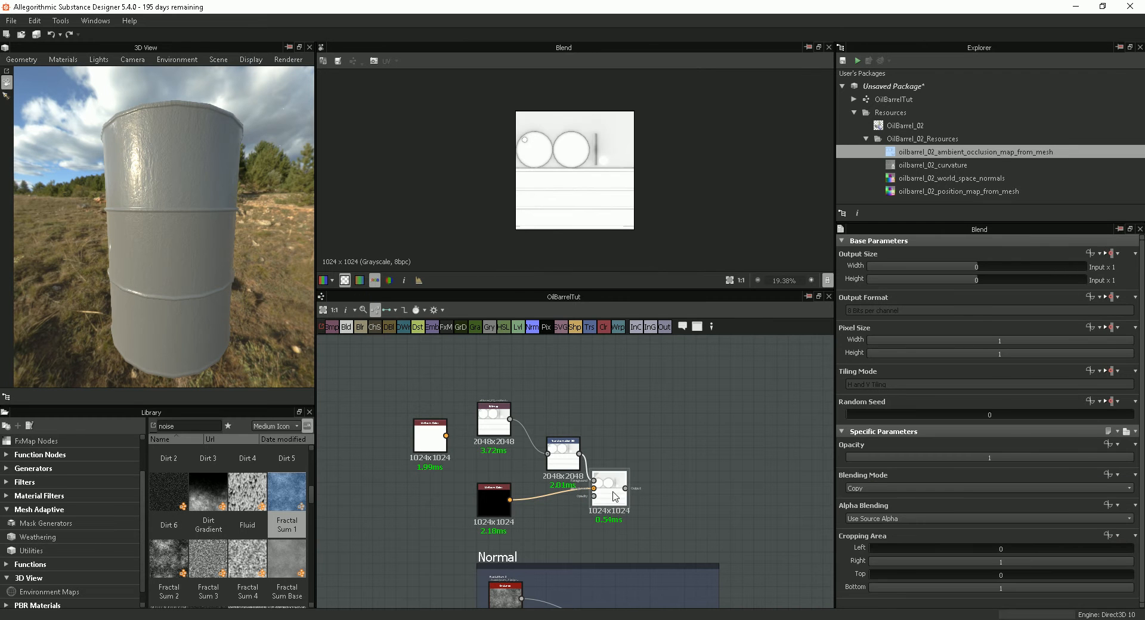
pyautogui.moveTo(606, 499); pyautogui.dragTo(616, 500)
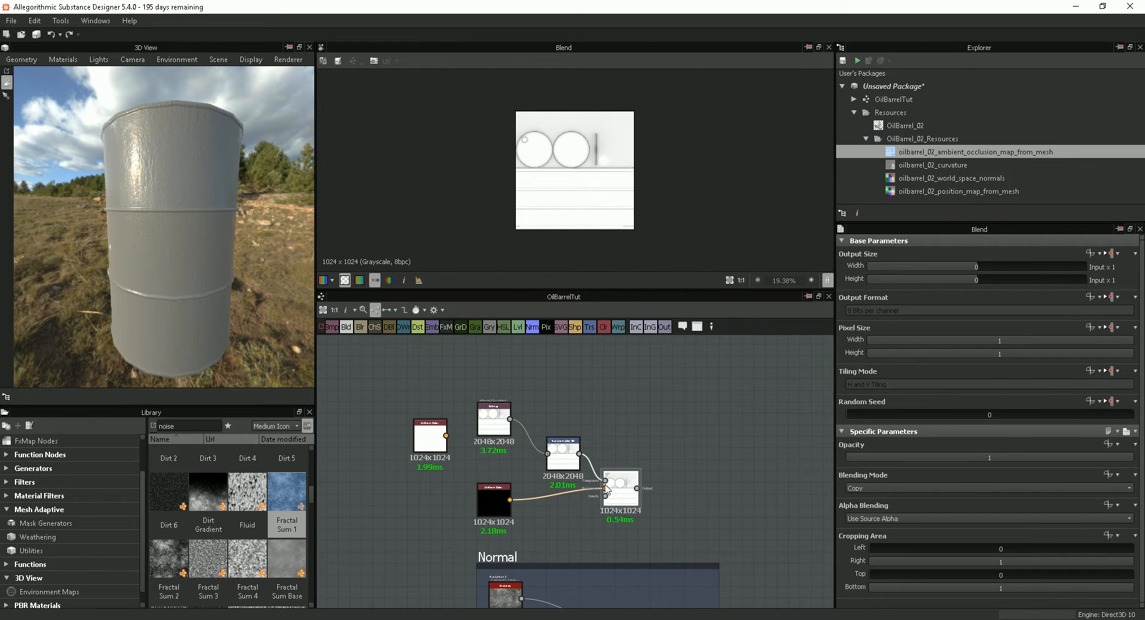
pyautogui.doubleClick(564, 461)
pyautogui.moveTo(559, 459); pyautogui.dragTo(559, 448)
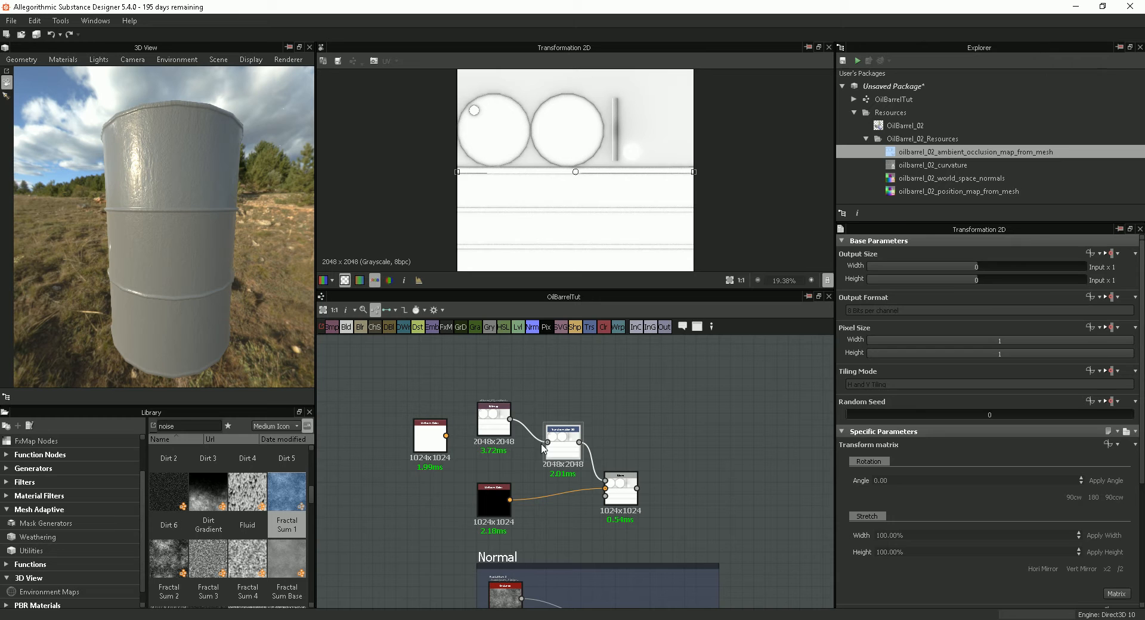
# Reconnect the white Uniform Color to the Transformation 2D and use the ambient occlusion bitmap as Blend background instead of black.
pyautogui.click(504, 431)
pyautogui.moveTo(447, 436); pyautogui.dragTo(605, 489)
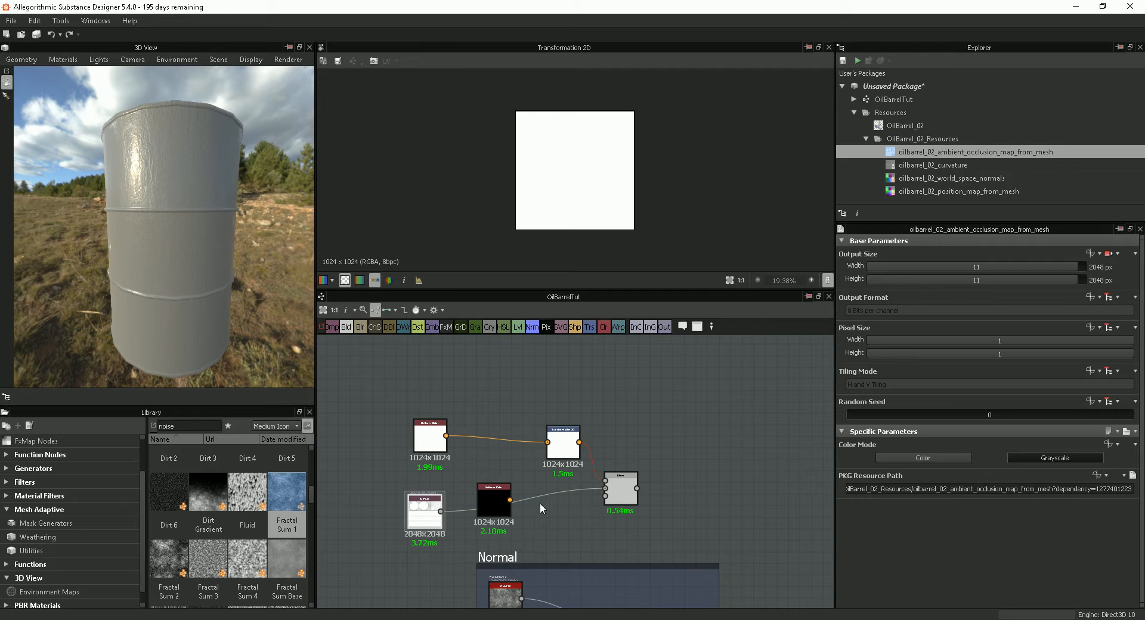
pyautogui.moveTo(491, 501); pyautogui.dragTo(364, 502)
pyautogui.moveTo(430, 444); pyautogui.dragTo(493, 439)
# Check the Blend and its input nodes, and switch the ambient occlusion bitmap's color mode to Color.
pyautogui.doubleClick(621, 494)
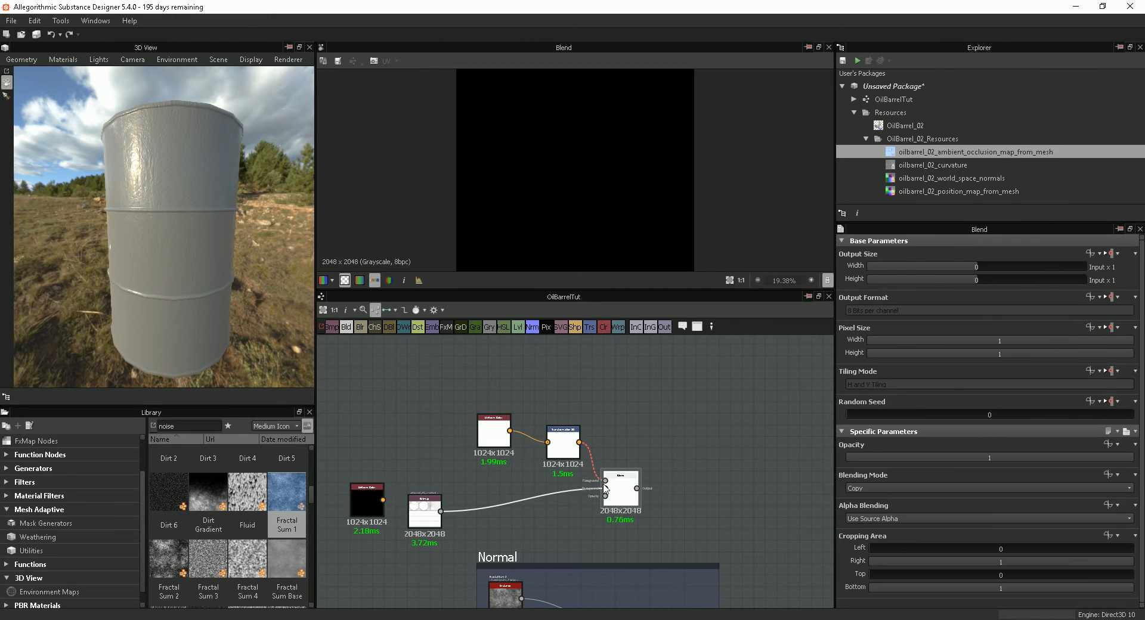
pyautogui.doubleClick(563, 453)
pyautogui.click(500, 439)
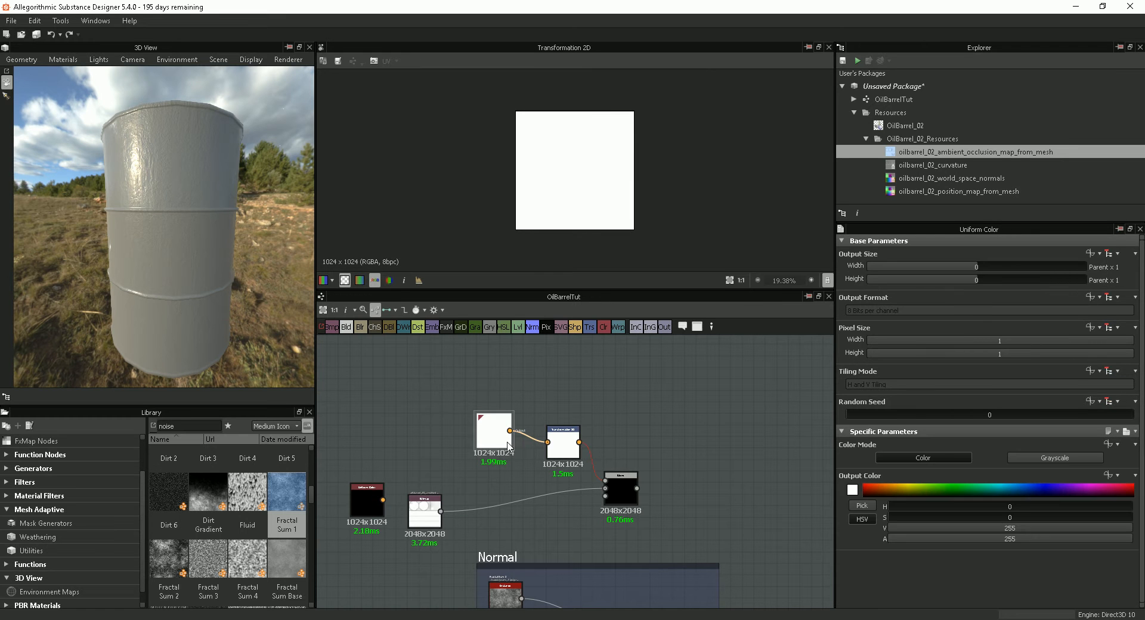
pyautogui.click(563, 452)
pyautogui.click(428, 511)
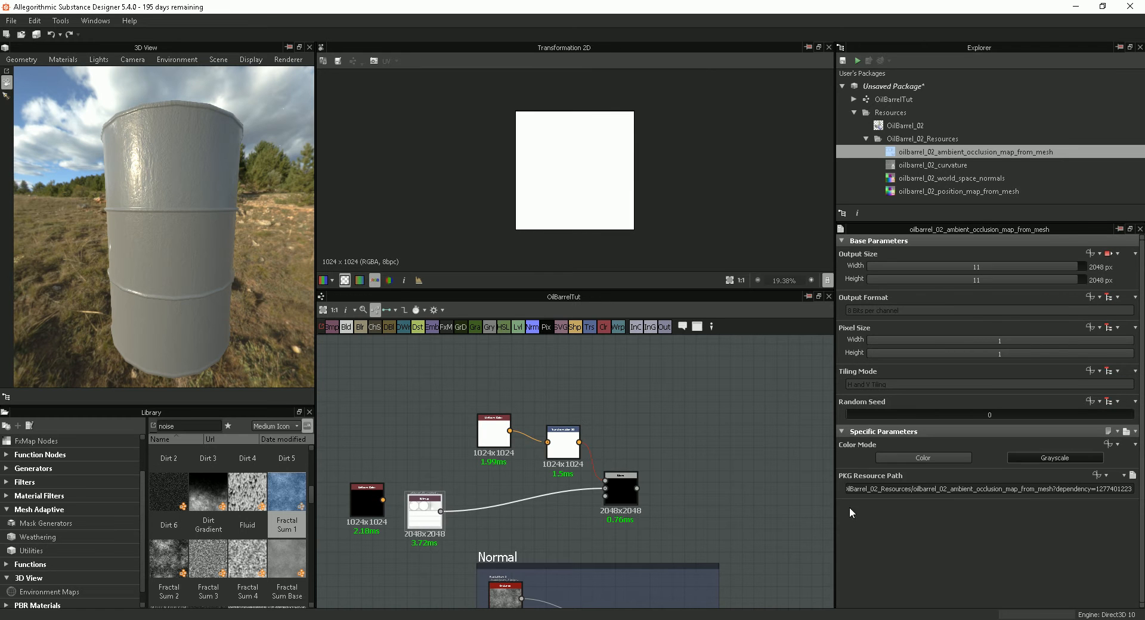
pyautogui.click(931, 457)
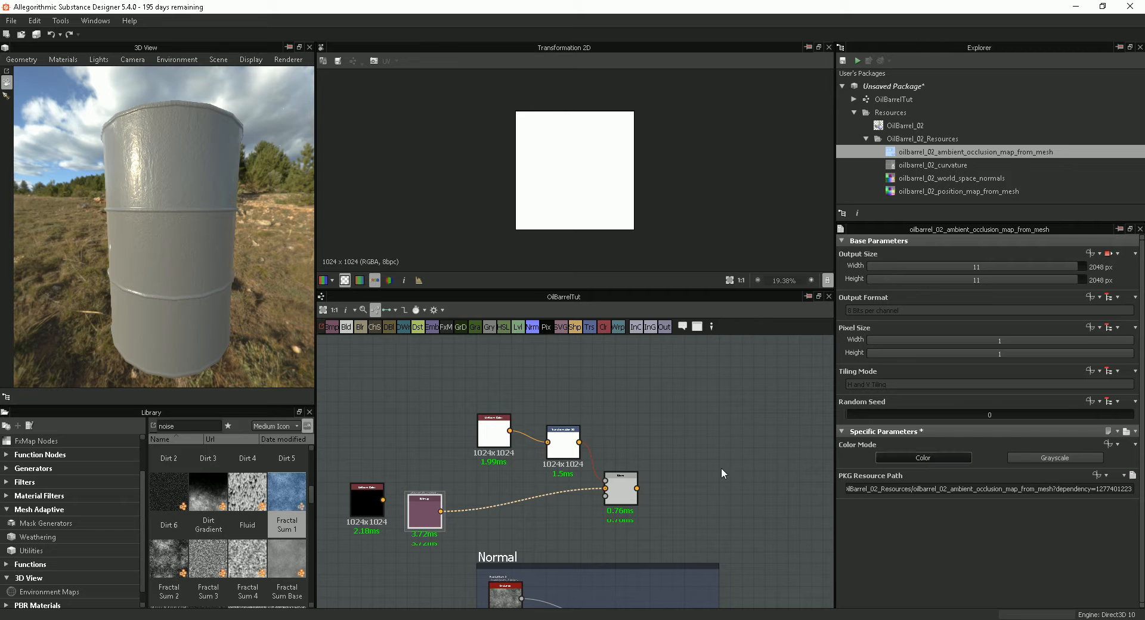
# Check the Blend, Transformation 2D and white Uniform Color settings, move the ambient occlusion bitmap nearer, and set its color mode to Grayscale.
pyautogui.click(621, 490)
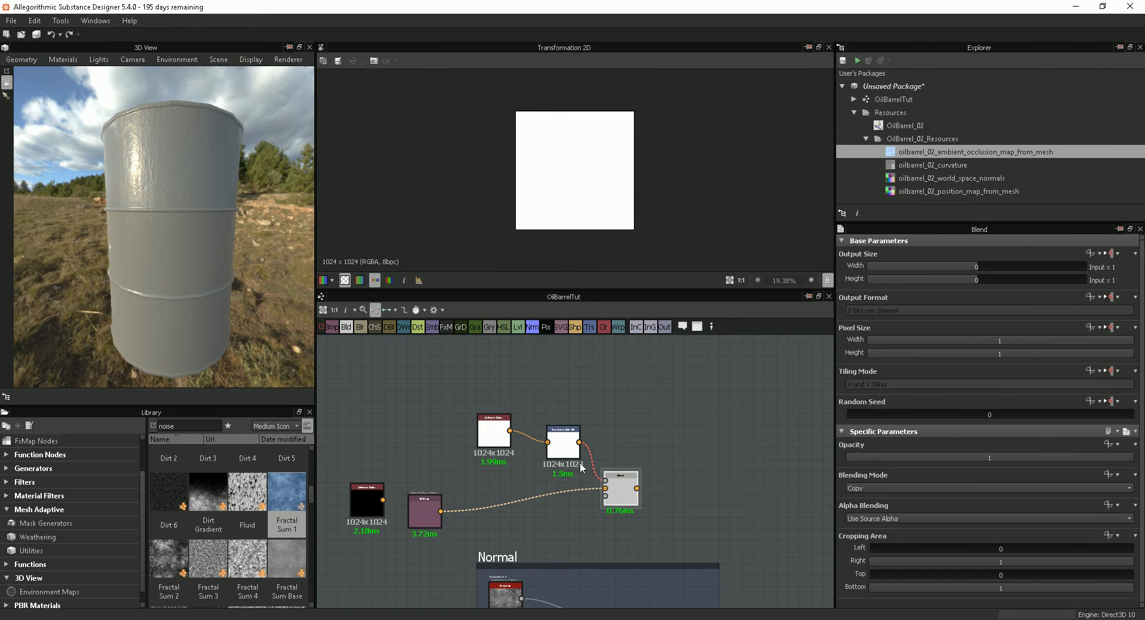
pyautogui.click(571, 451)
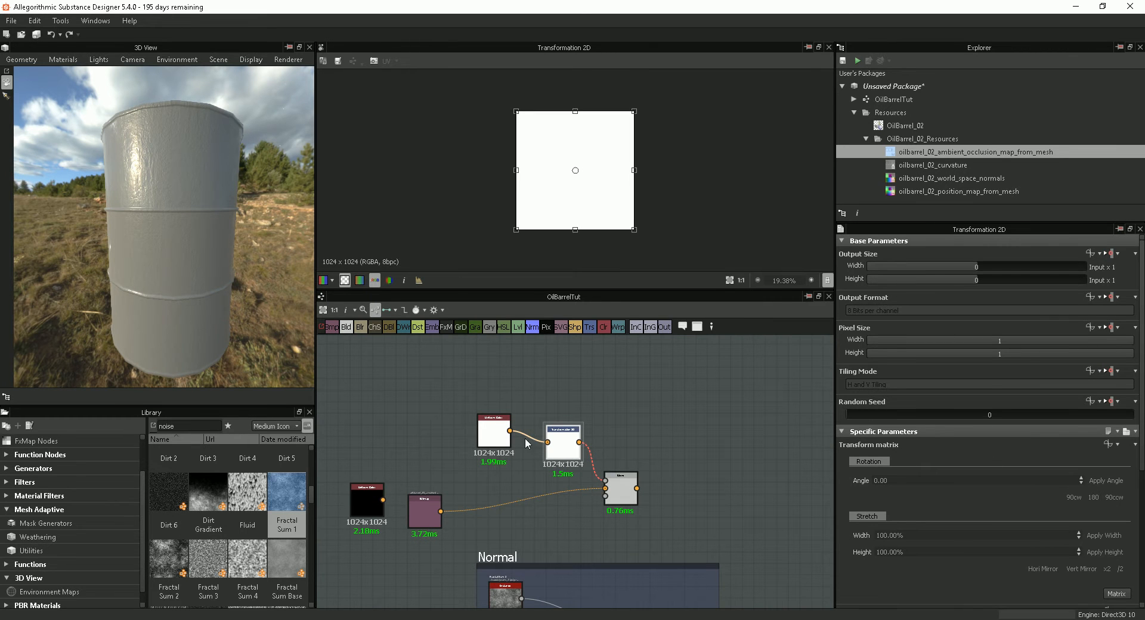
pyautogui.click(492, 434)
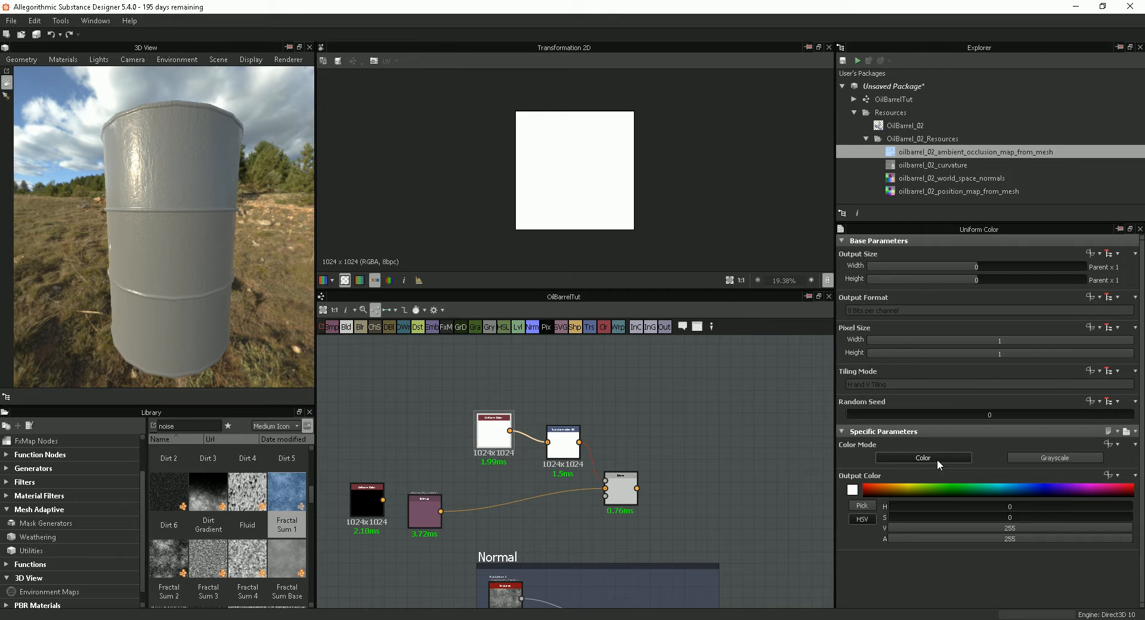
pyautogui.click(563, 444)
pyautogui.moveTo(439, 514); pyautogui.dragTo(520, 503)
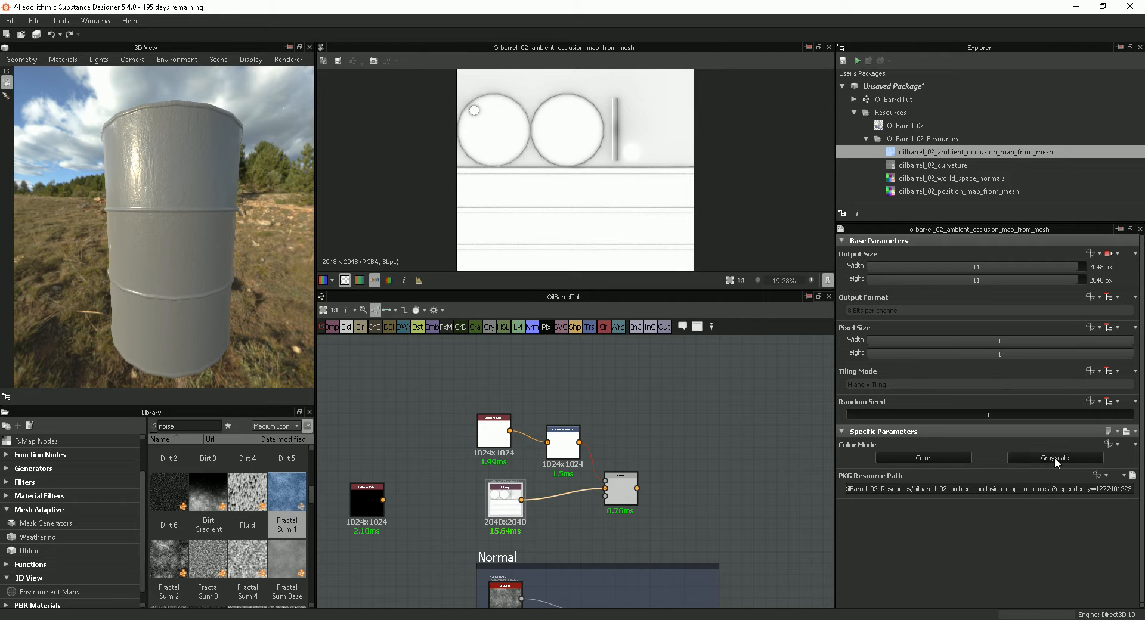
pyautogui.click(1054, 457)
# Shift the Blend node away from its inputs and connect the black Uniform Color as its background in place of the ambient occlusion bitmap.
pyautogui.doubleClick(563, 442)
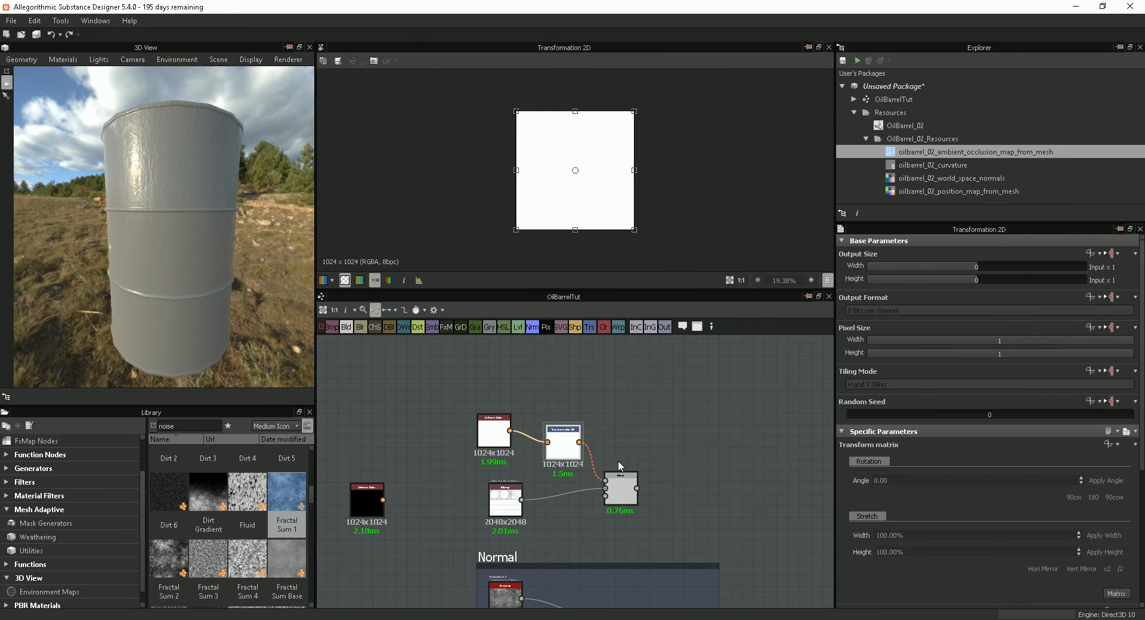
pyautogui.moveTo(637, 488); pyautogui.dragTo(648, 488)
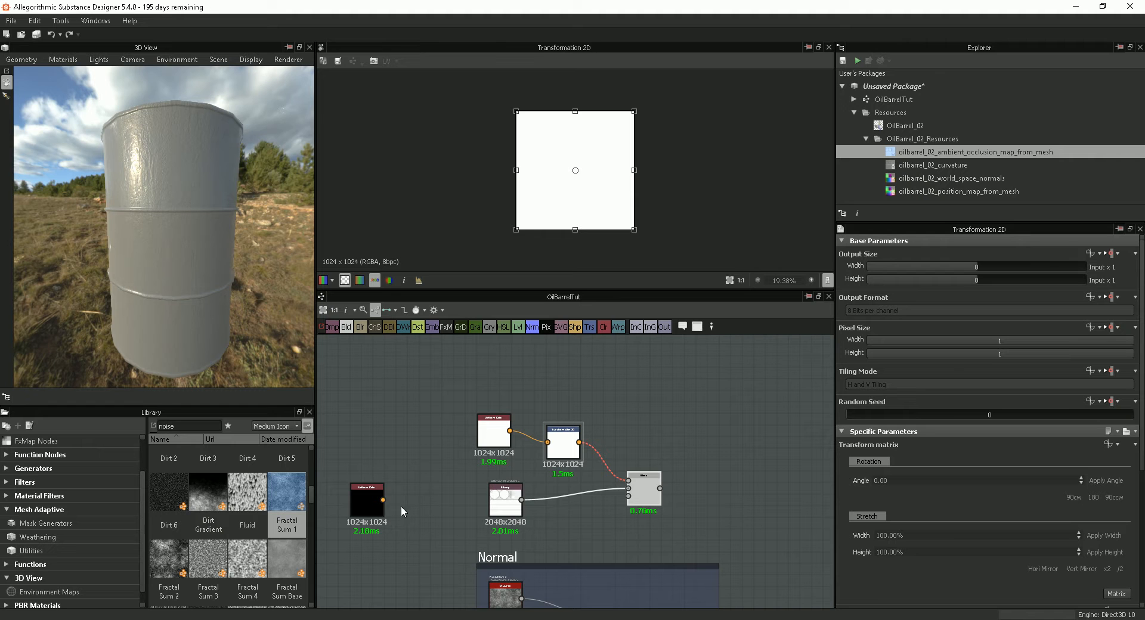
pyautogui.moveTo(383, 500); pyautogui.dragTo(629, 488)
pyautogui.click(643, 490)
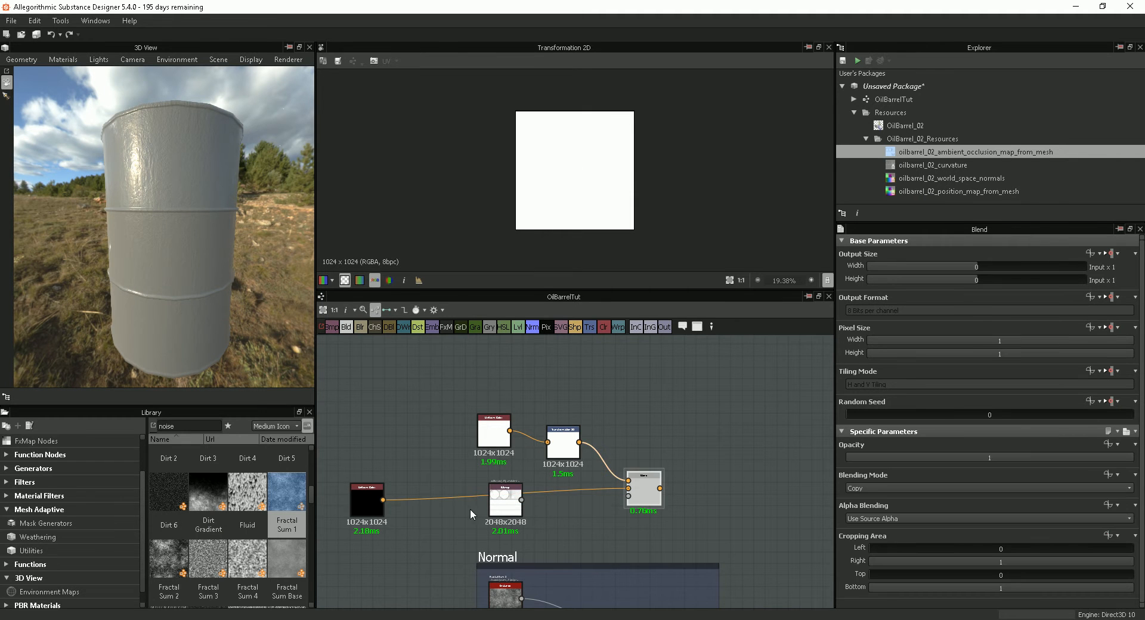
# Set the ambient occlusion bitmap aside and place the black Uniform Color directly below the white one.
pyautogui.moveTo(501, 503); pyautogui.dragTo(432, 444)
pyautogui.moveTo(373, 502); pyautogui.dragTo(501, 497)
pyautogui.moveTo(436, 438); pyautogui.dragTo(725, 379)
# Raise the lower edge of the Transformation 2D's white area to about four fifths of the image height.
pyautogui.click(571, 447)
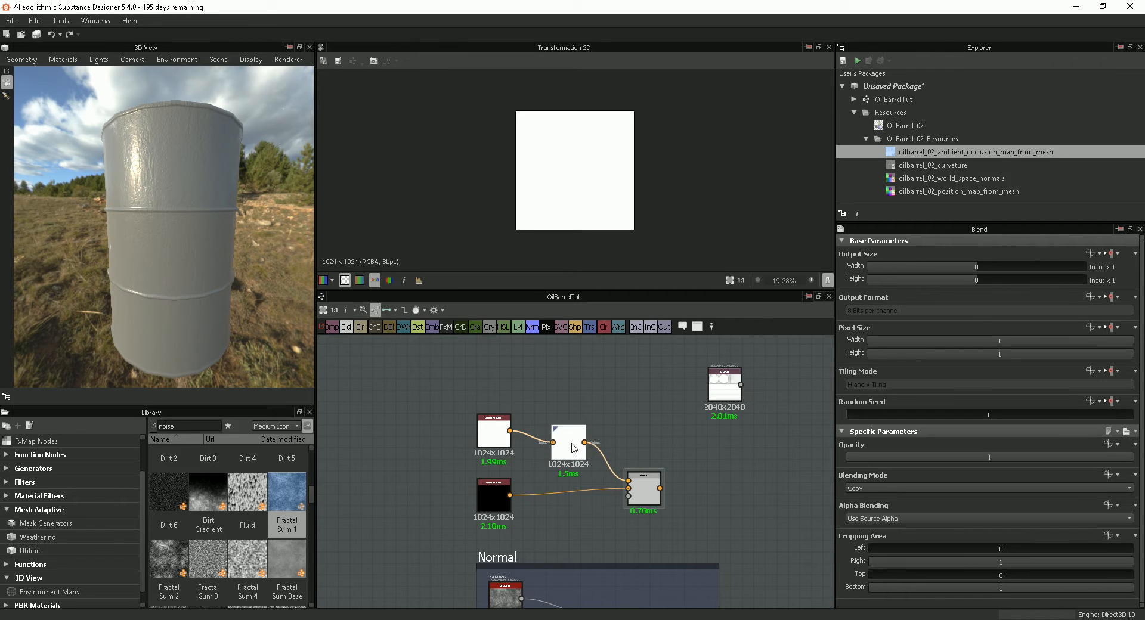
pyautogui.click(499, 438)
pyautogui.click(564, 450)
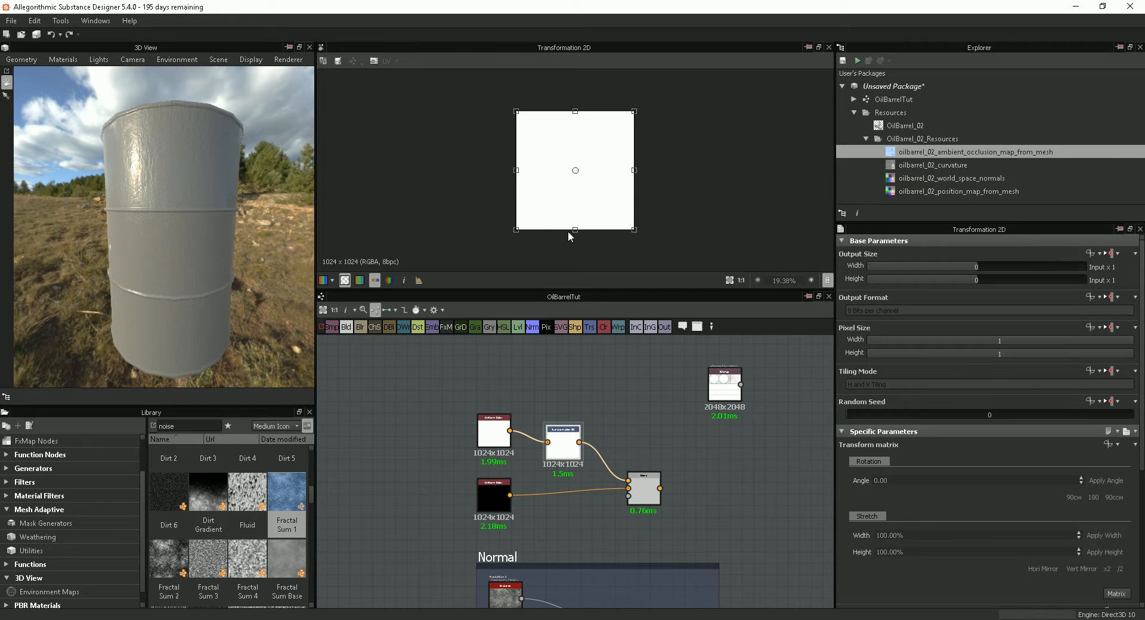
pyautogui.moveTo(574, 230); pyautogui.dragTo(577, 206)
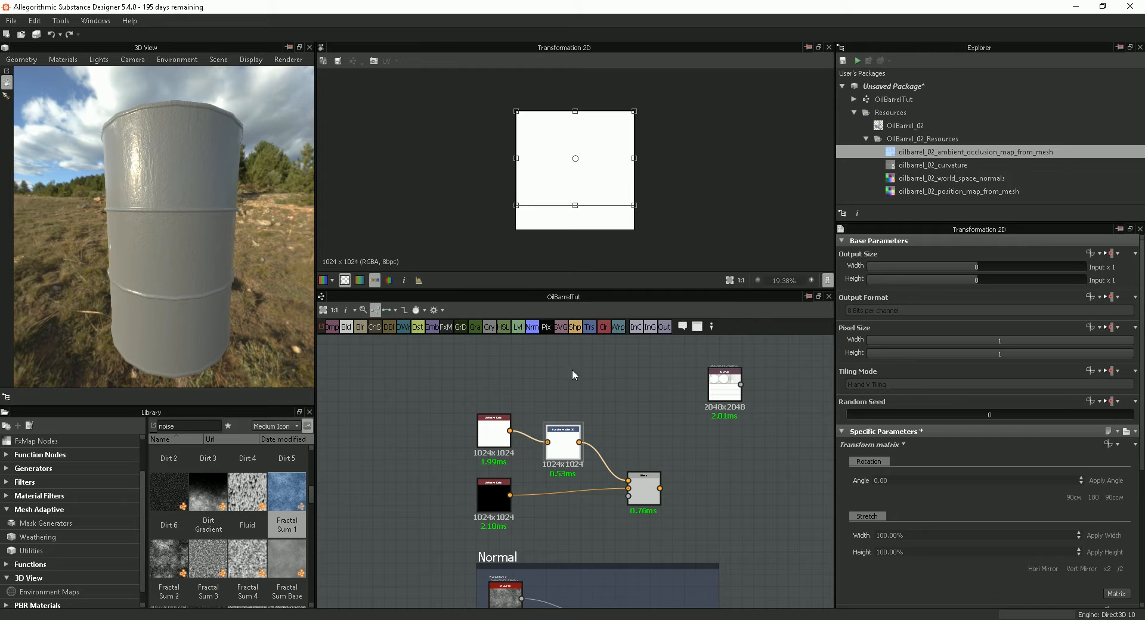
pyautogui.moveTo(556, 449); pyautogui.dragTo(557, 444)
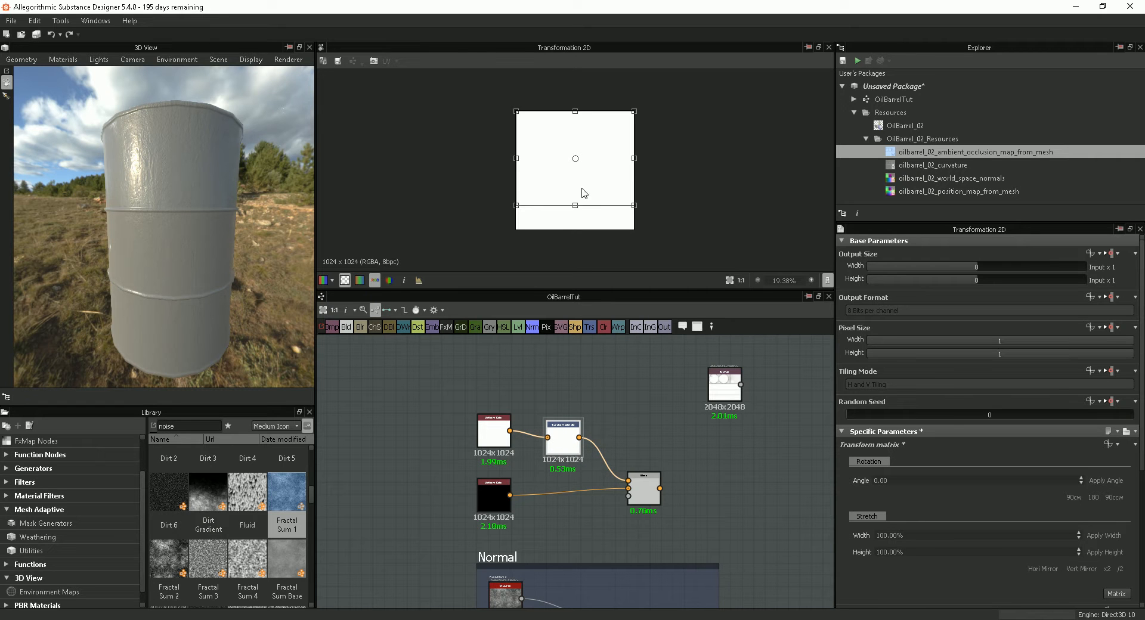
# Make the Transformation 2D's tiling mode Absolute and set it to No Tiling.
pyautogui.click(602, 404)
pyautogui.click(566, 440)
pyautogui.click(1117, 373)
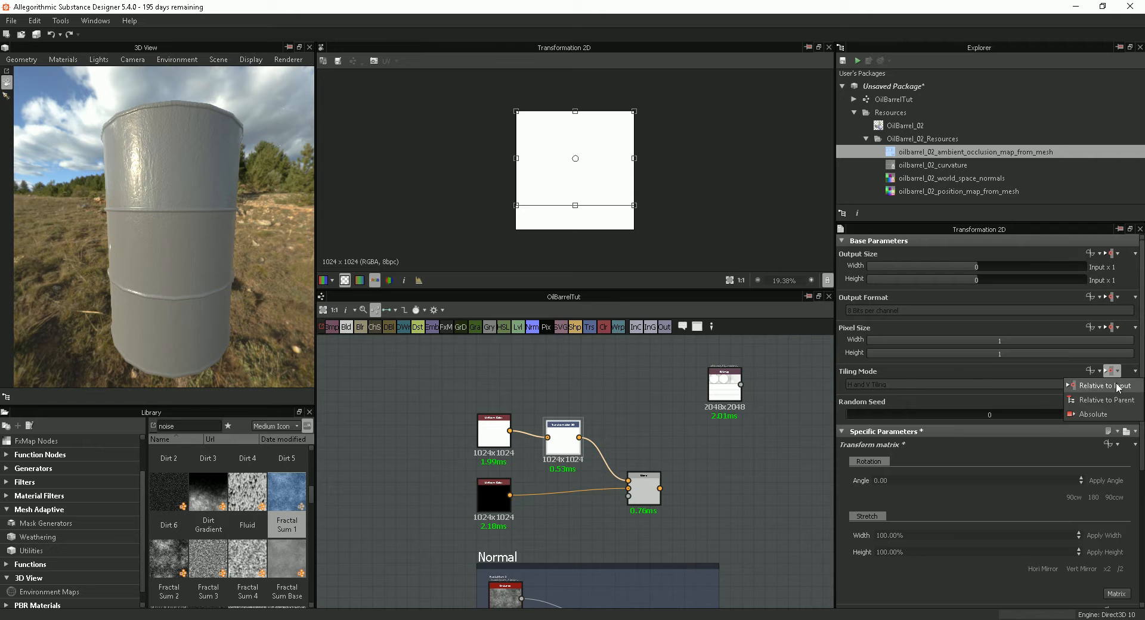
pyautogui.click(1100, 413)
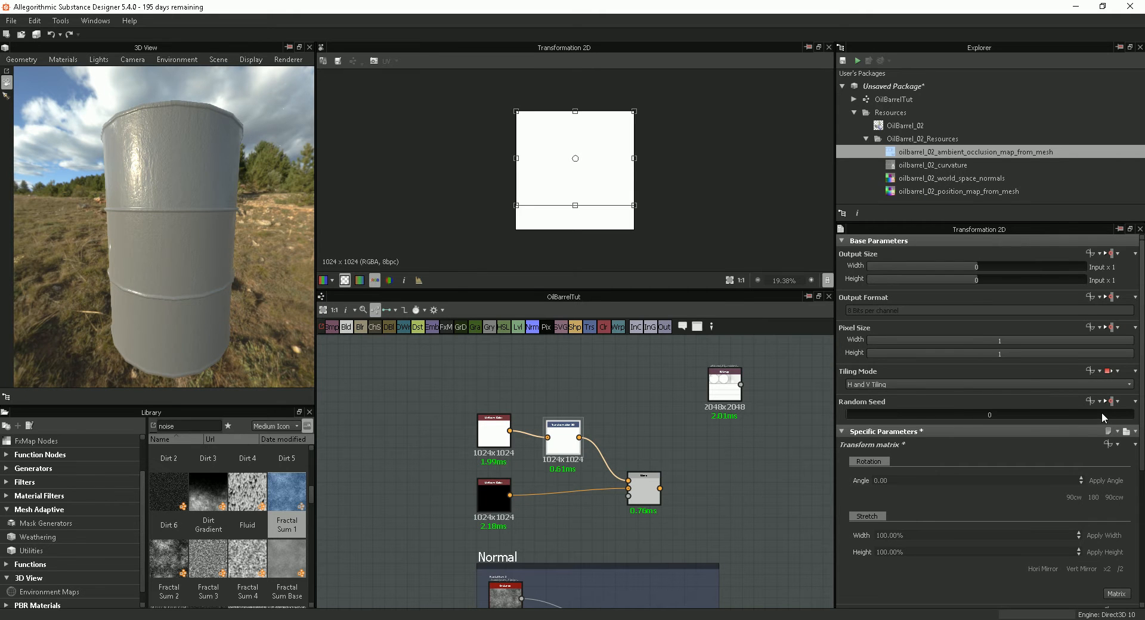
pyautogui.click(921, 383)
pyautogui.click(883, 395)
# Lower the upper edge of the Transformation 2D to form a horizontal white band and preview the Blend.
pyautogui.moveTo(576, 112); pyautogui.dragTo(576, 175)
pyautogui.moveTo(562, 445); pyautogui.dragTo(573, 444)
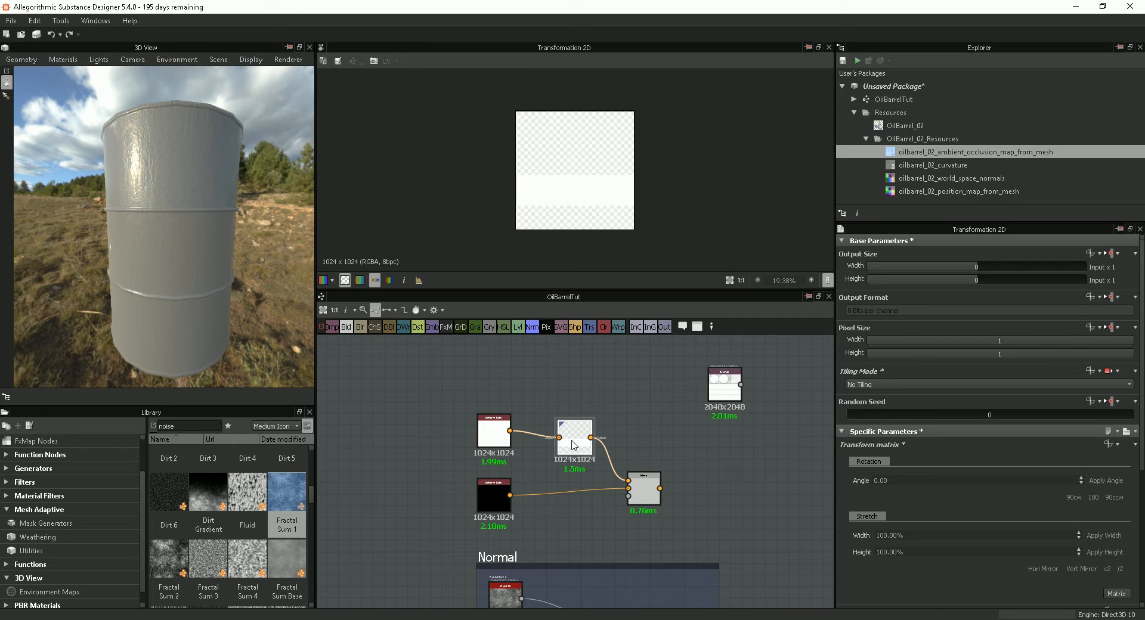
pyautogui.doubleClick(644, 487)
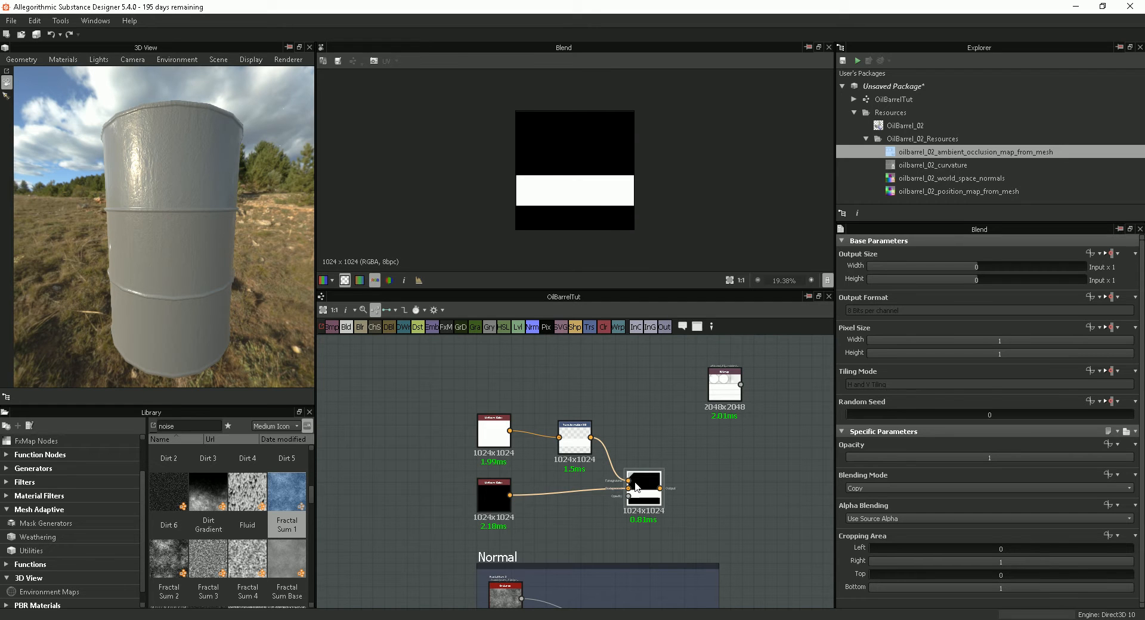
# Apply the Blend output to the barrel's color in the 3D view, keeping the node in its place in the graph.
pyautogui.moveTo(643, 490); pyautogui.dragTo(176, 261)
pyautogui.click(230, 283)
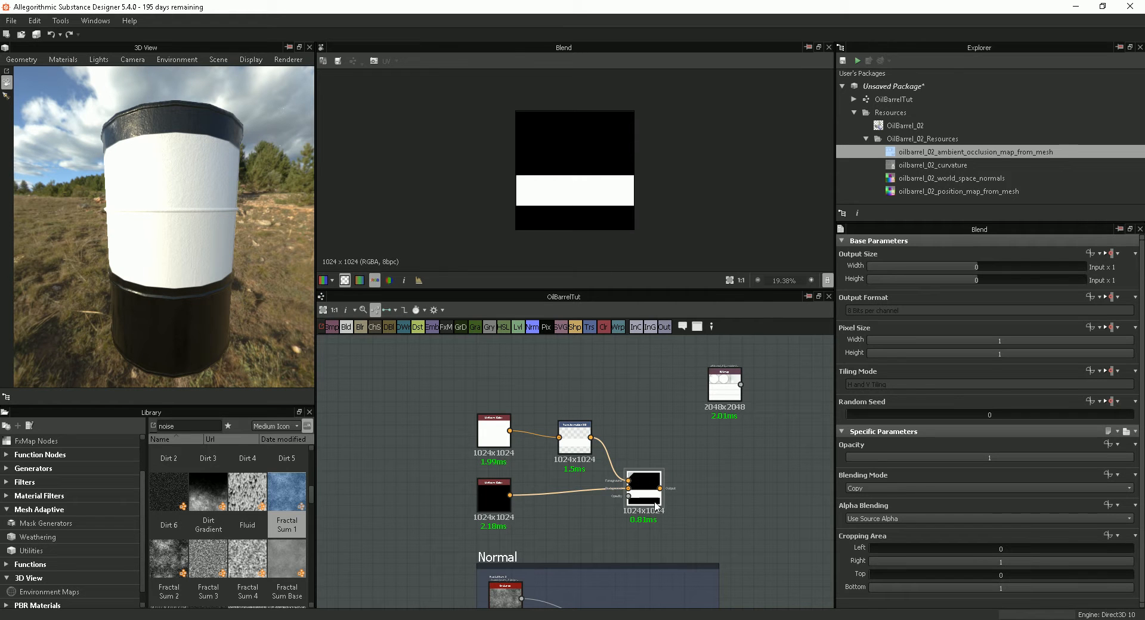
pyautogui.moveTo(648, 492); pyautogui.dragTo(661, 492)
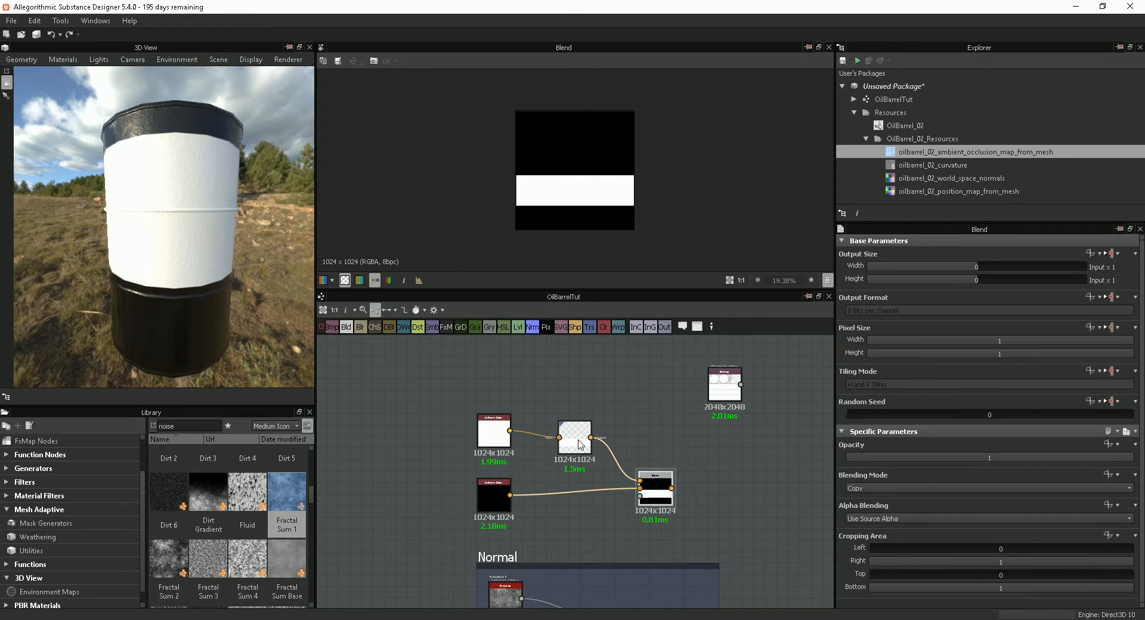
pyautogui.hotkey('ctrl', 'z')
# Adjust the lower and upper edges of the white band to fit the barrel's middle section between the two ribs.
pyautogui.click(577, 441)
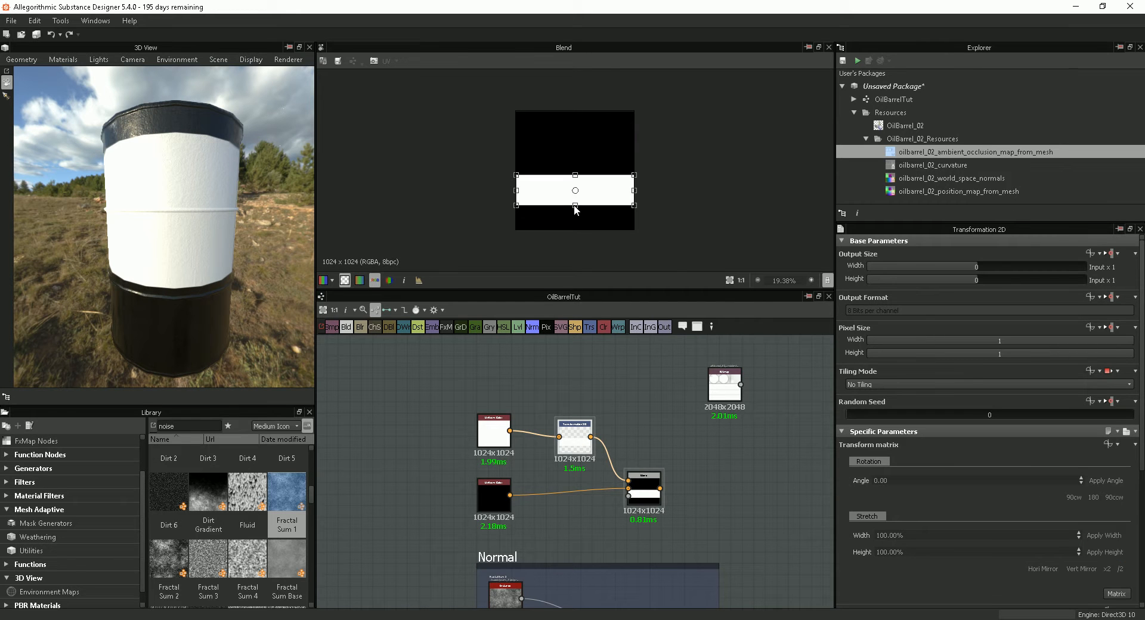
pyautogui.moveTo(575, 208); pyautogui.dragTo(576, 213)
pyautogui.scroll(3, 575, 212)
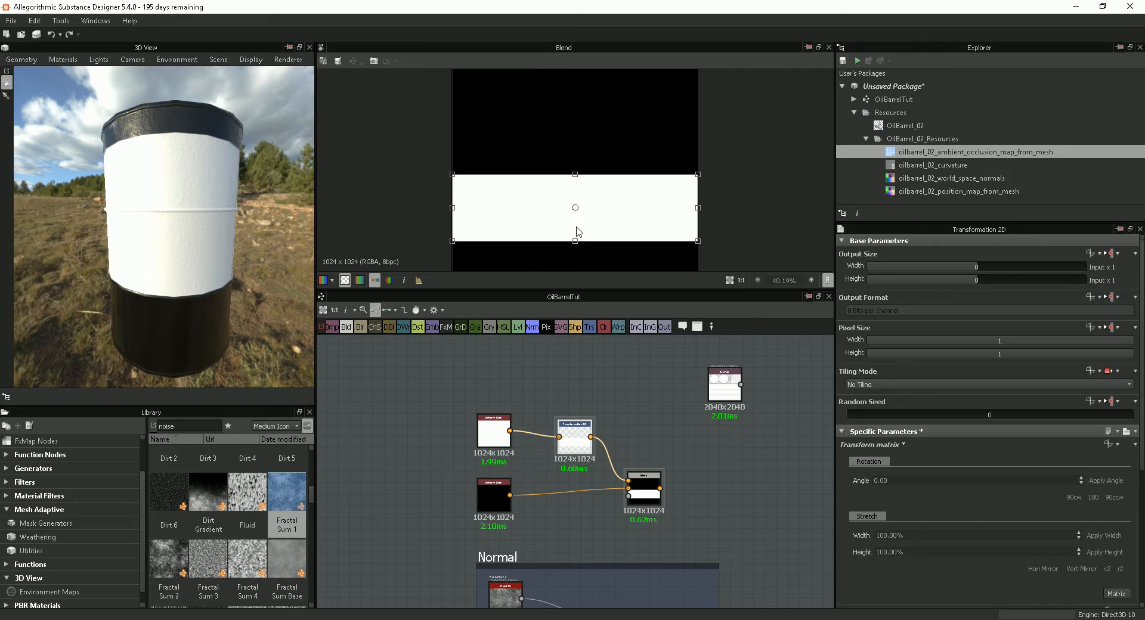
pyautogui.moveTo(577, 175); pyautogui.dragTo(575, 210)
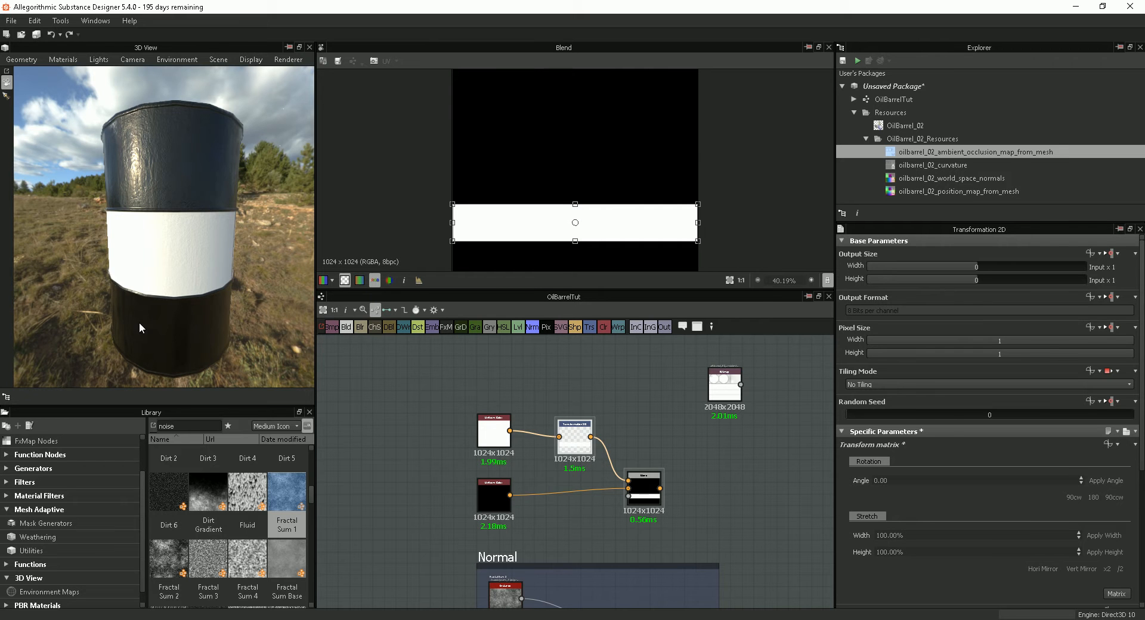
# Widen the white band slightly past both sides of the texture to close the vertical seam on the barrel, and check it in 3D.
pyautogui.scroll(5, 179, 292)
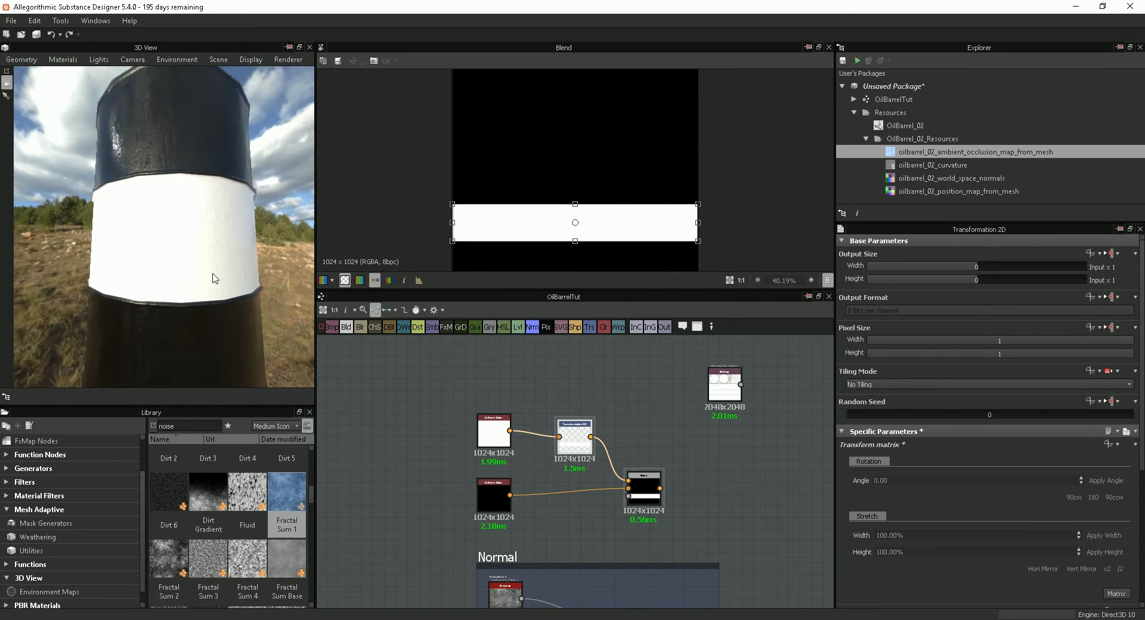
pyautogui.moveTo(213, 274); pyautogui.dragTo(123, 268)
pyautogui.scroll(-4, 207, 306)
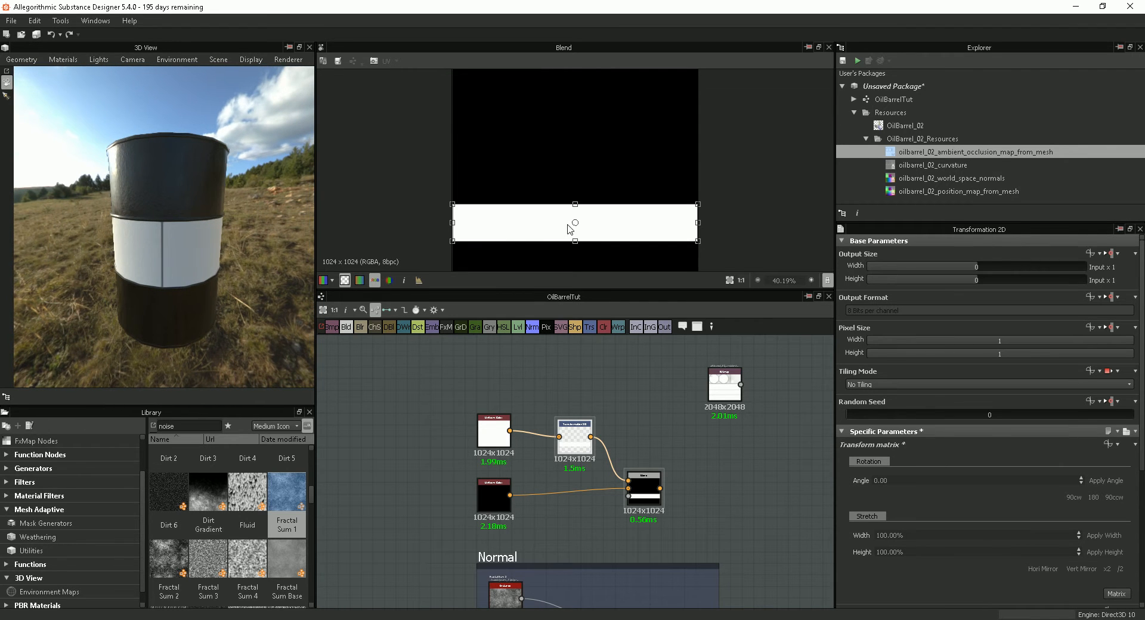
pyautogui.scroll(3, 139, 257)
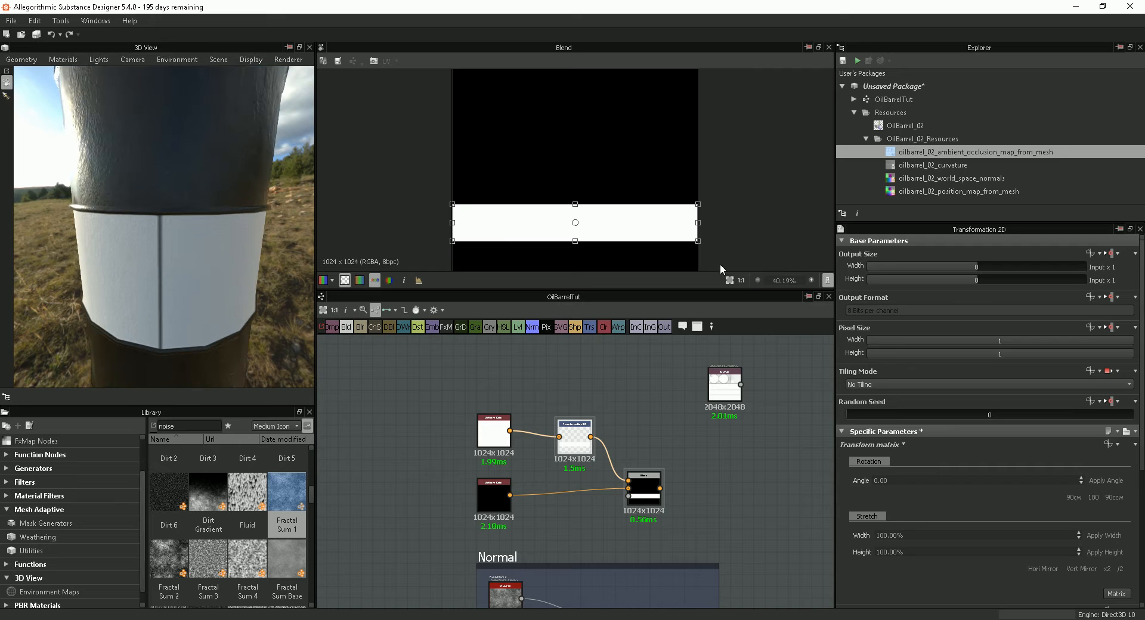
pyautogui.moveTo(699, 223); pyautogui.dragTo(701, 222)
pyautogui.moveTo(452, 223); pyautogui.dragTo(448, 223)
pyautogui.moveTo(174, 299); pyautogui.dragTo(192, 258)
pyautogui.scroll(-3, 239, 275)
pyautogui.scroll(-1, 193, 265)
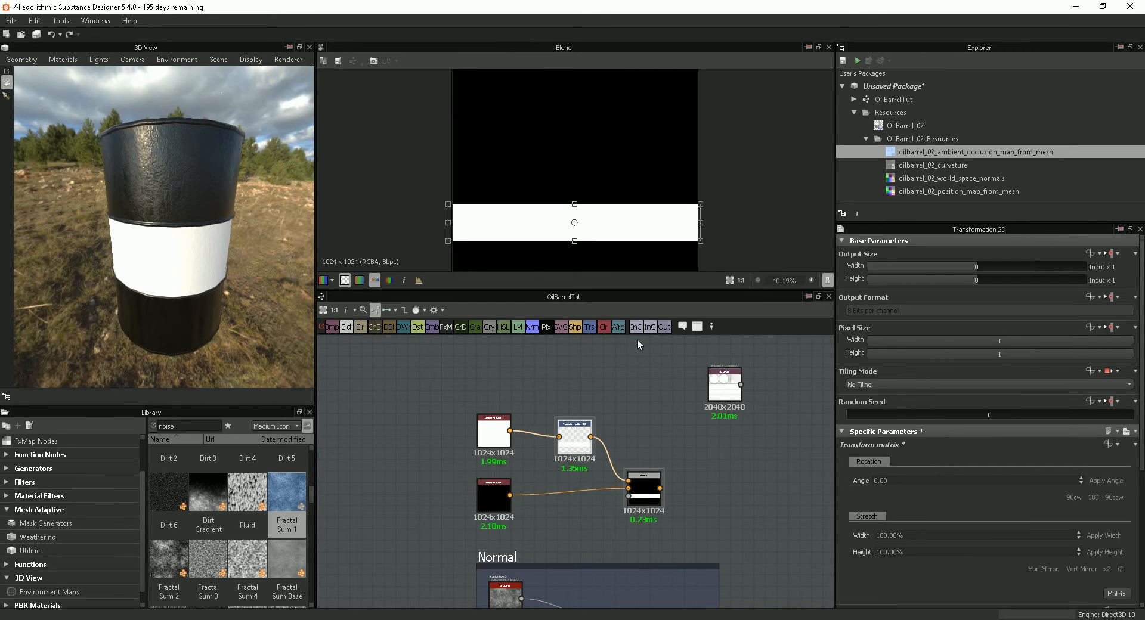
# Move the ambient occlusion bitmap farther away, and shift and align the Uniform Color, Transformation 2D and Blend nodes into a compact group.
pyautogui.moveTo(724, 381); pyautogui.dragTo(770, 381)
pyautogui.click(696, 420)
pyautogui.moveTo(665, 400); pyautogui.dragTo(502, 530)
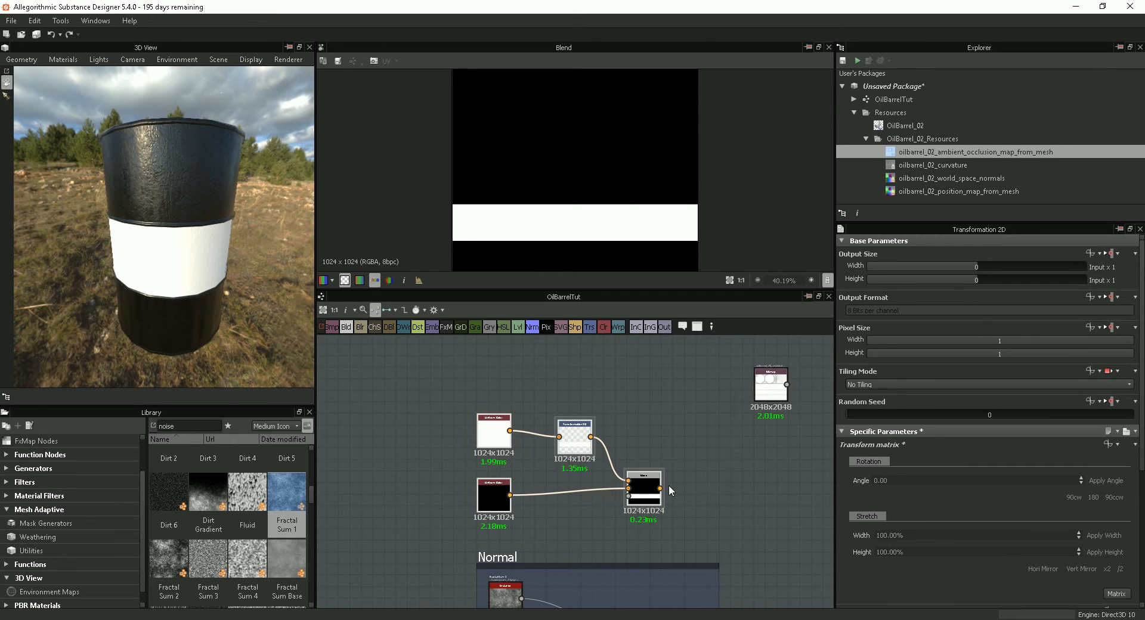
pyautogui.click(694, 476)
pyautogui.moveTo(695, 506); pyautogui.dragTo(474, 411)
pyautogui.moveTo(493, 497); pyautogui.dragTo(436, 481)
pyautogui.moveTo(518, 428); pyautogui.dragTo(524, 421)
pyautogui.click(447, 420)
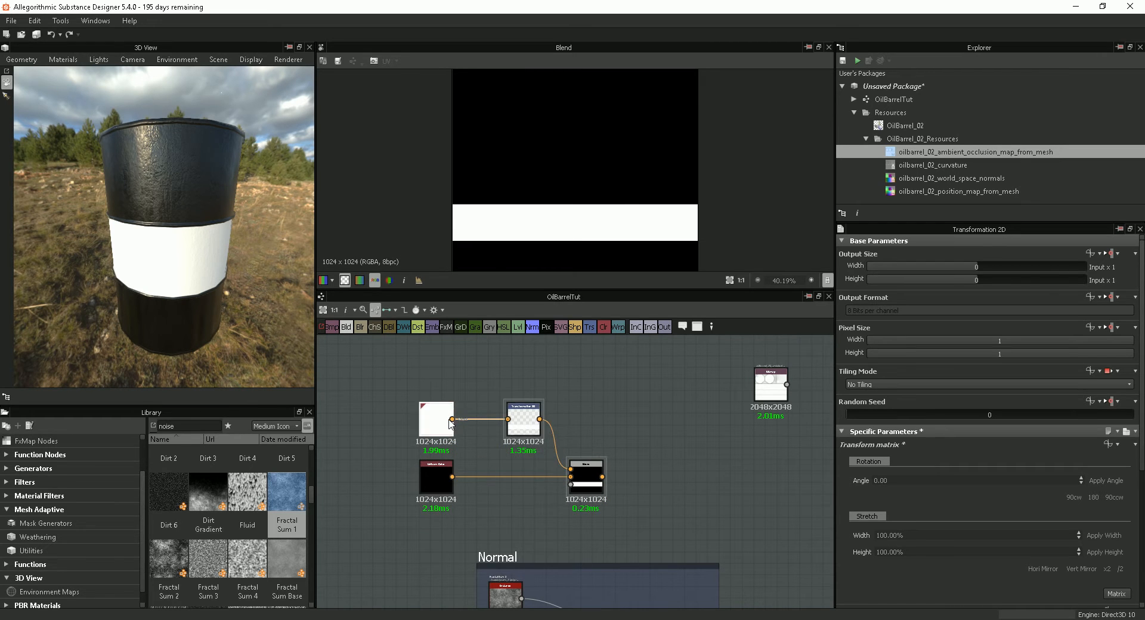
pyautogui.moveTo(649, 400); pyautogui.dragTo(503, 488)
pyautogui.moveTo(523, 420); pyautogui.dragTo(501, 420)
# Frame the two Uniform Color nodes, the Transformation 2D and the Blend, and title the frame ColourMask.
pyautogui.moveTo(636, 368); pyautogui.dragTo(394, 484)
pyautogui.rightClick(490, 419)
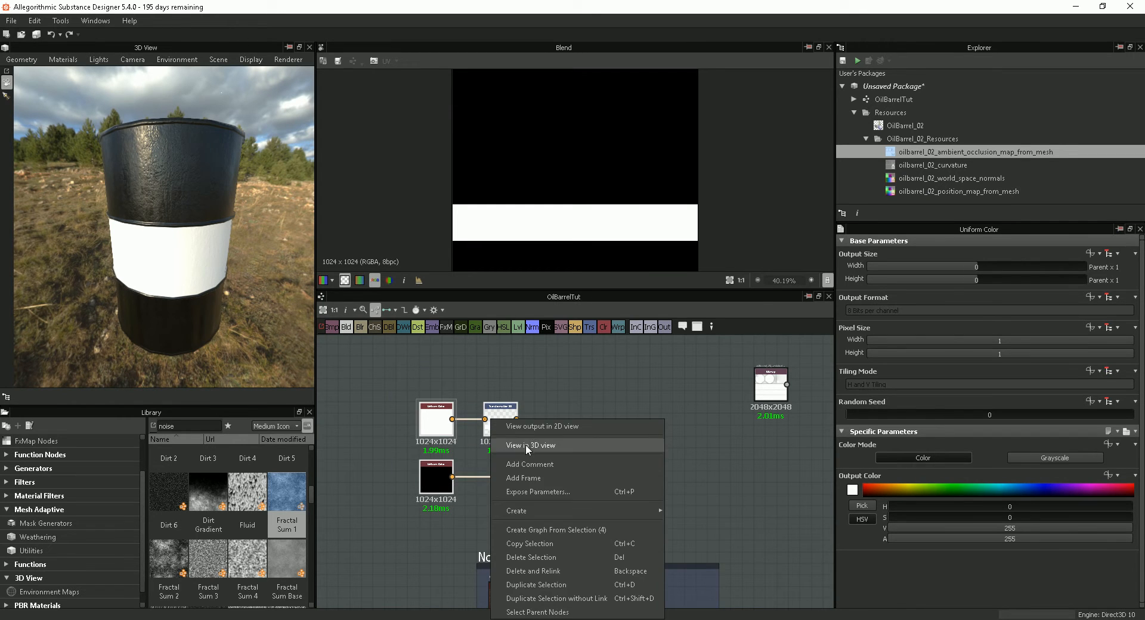
pyautogui.click(531, 478)
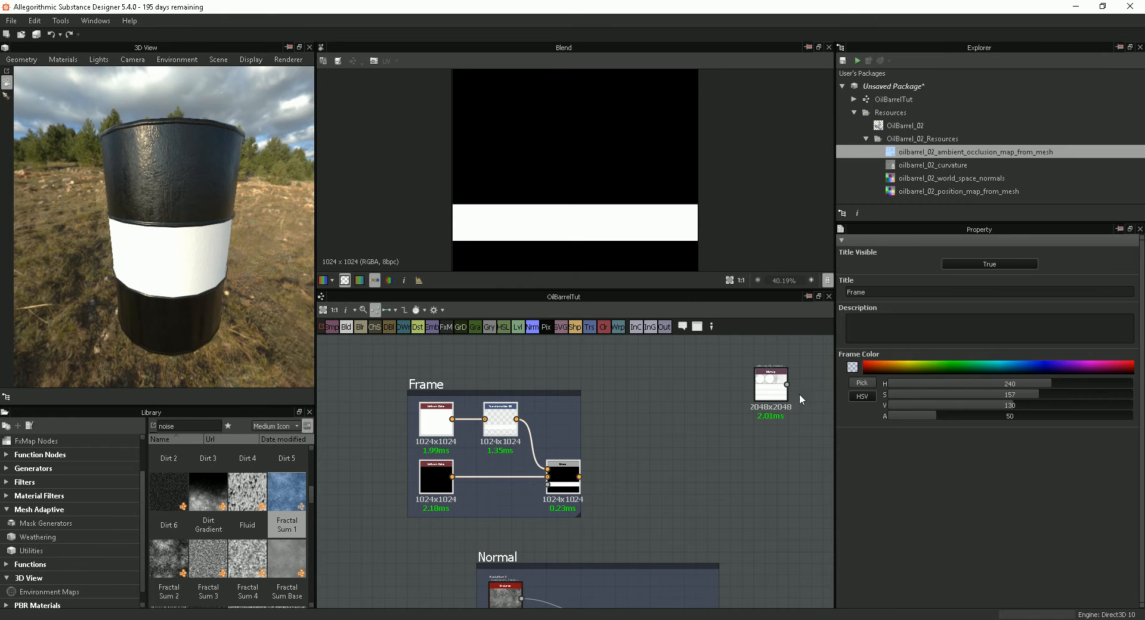
pyautogui.doubleClick(877, 291)
pyautogui.write('ColourMask')
pyautogui.press('Return')
# Move the ColourMask frame away from the Normal frame to free space beside it for more nodes.
pyautogui.click(608, 424)
pyautogui.click(508, 429)
pyautogui.click(533, 439)
pyautogui.moveTo(544, 393); pyautogui.dragTo(496, 393)
pyautogui.click(739, 425)
pyautogui.scroll(-2, 783, 430)
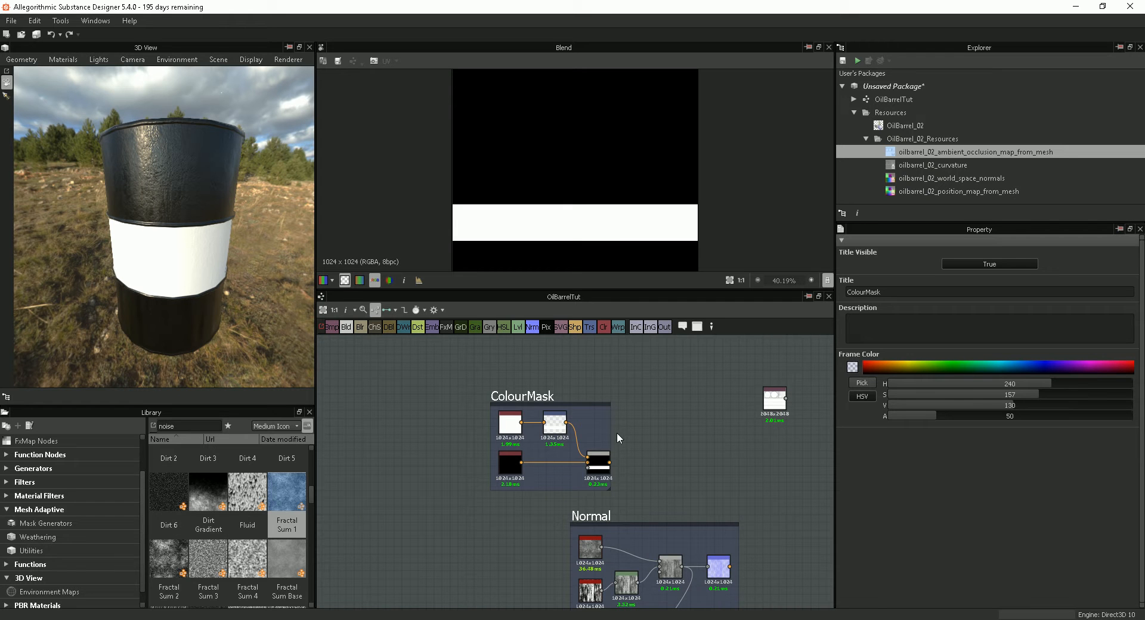
pyautogui.moveTo(594, 406); pyautogui.dragTo(538, 398)
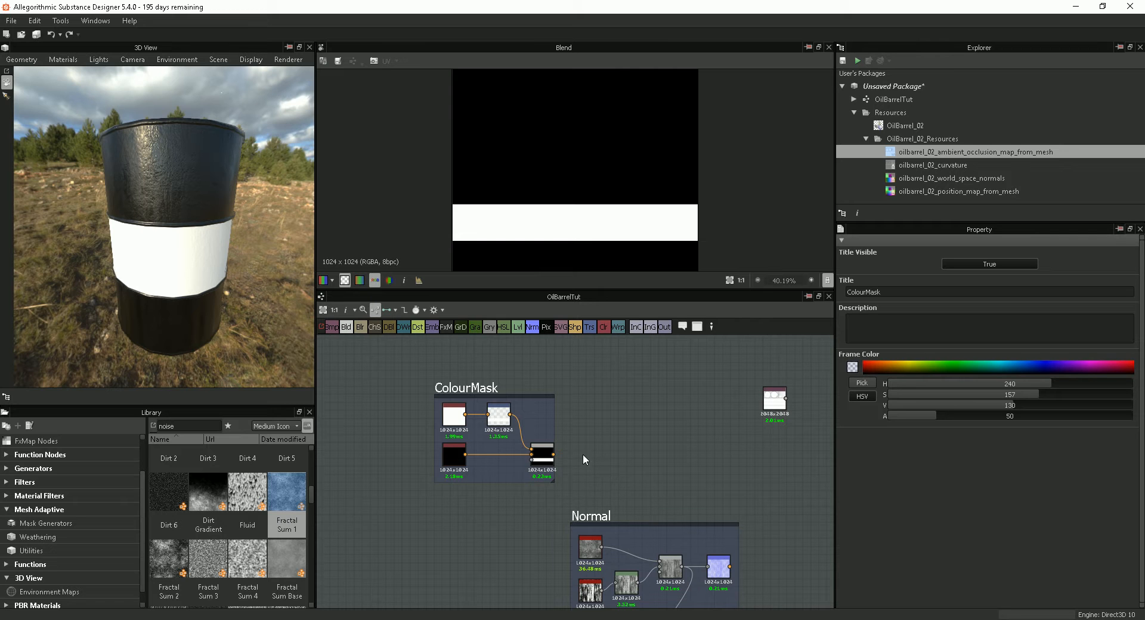
# Add a Uniform Color node beside the ColourMask frame and place a copy of it directly below.
pyautogui.rightClick(628, 403)
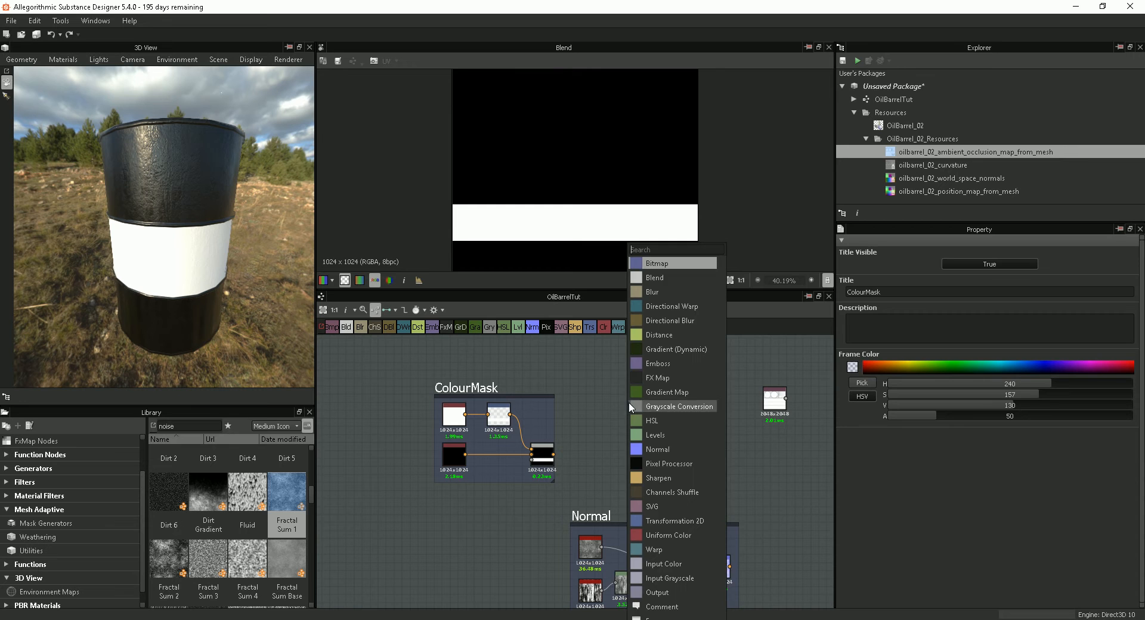
pyautogui.click(665, 534)
pyautogui.moveTo(638, 415); pyautogui.dragTo(629, 398)
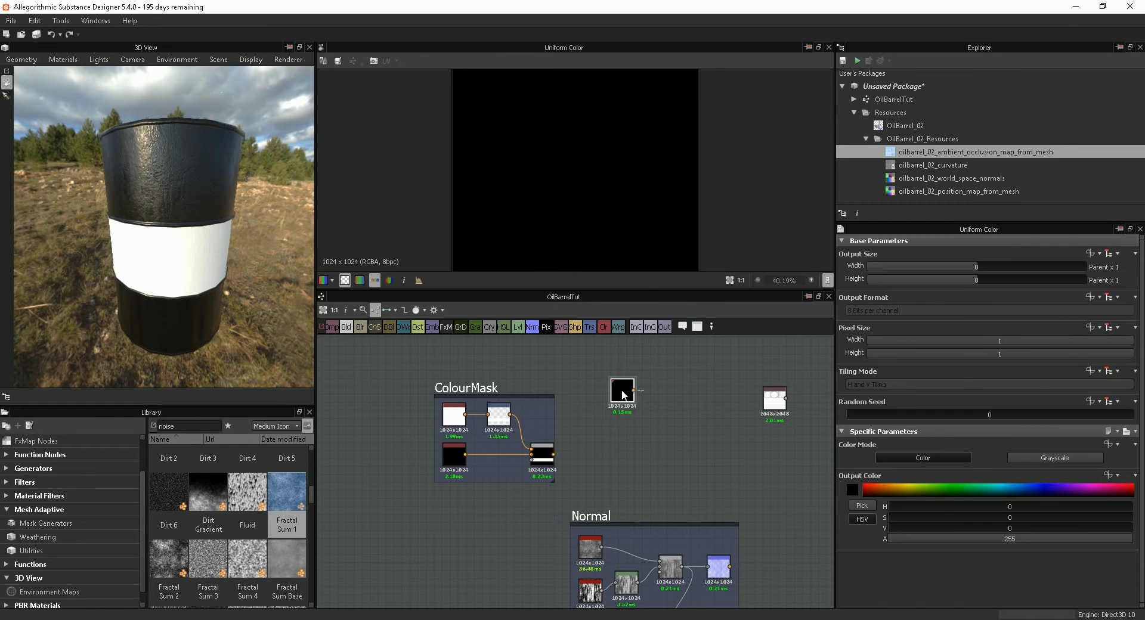
pyautogui.hotkey('ctrl', 'c')
pyautogui.hotkey('ctrl', 'v')
pyautogui.moveTo(574, 471); pyautogui.dragTo(621, 437)
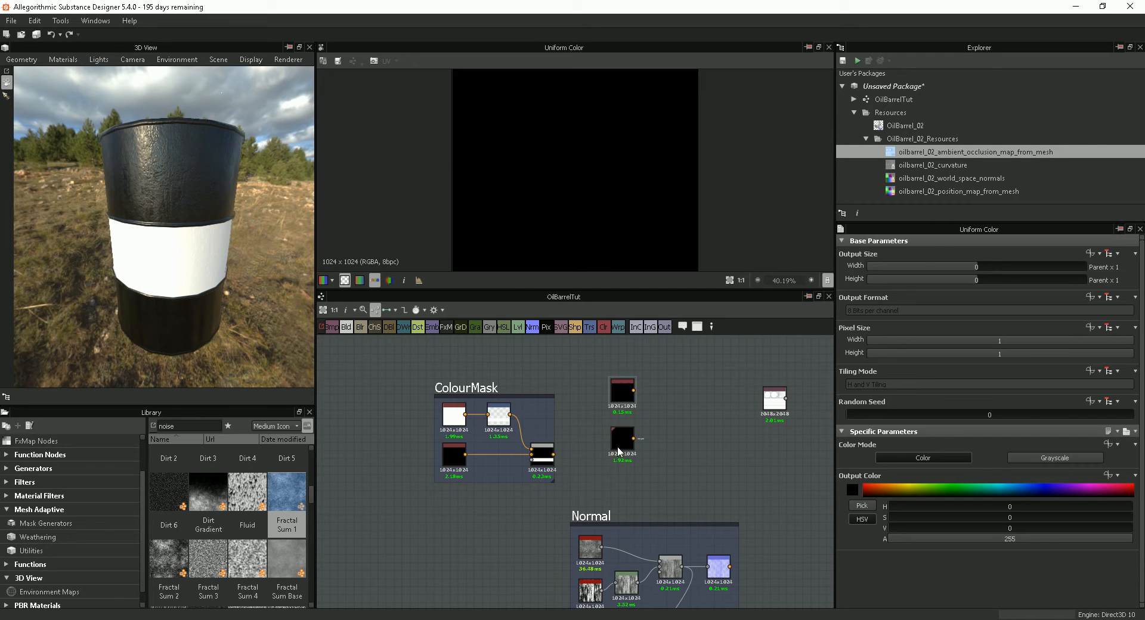
# Set the lower new Uniform Color node to a dark red with hue 0, saturation 244 and value 104.
pyautogui.click(852, 490)
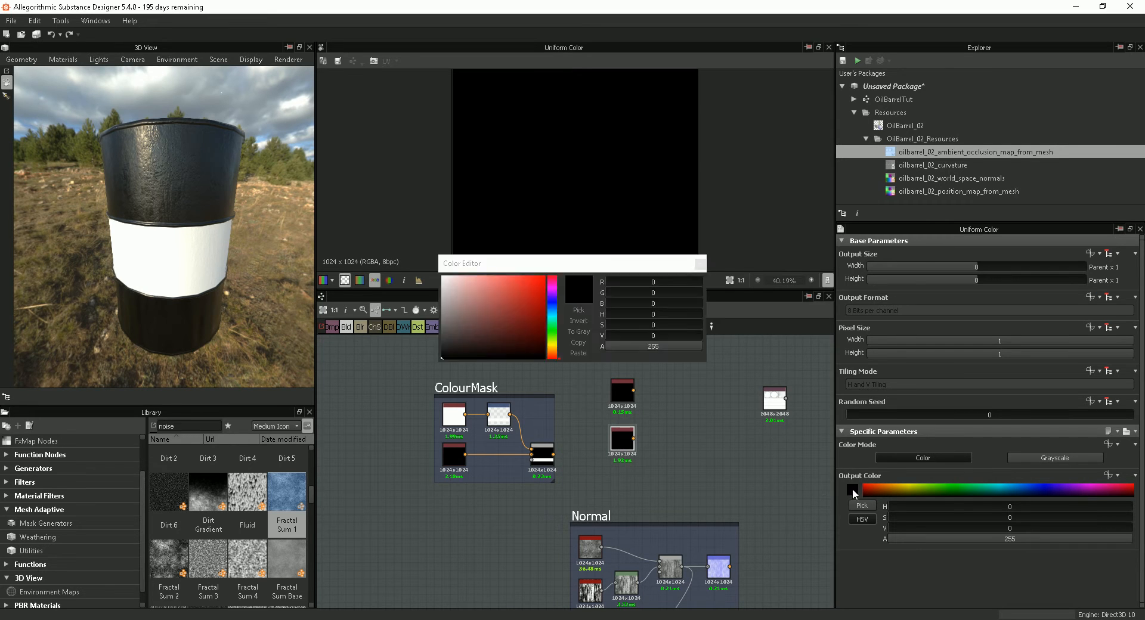
pyautogui.moveTo(501, 330); pyautogui.dragTo(541, 325)
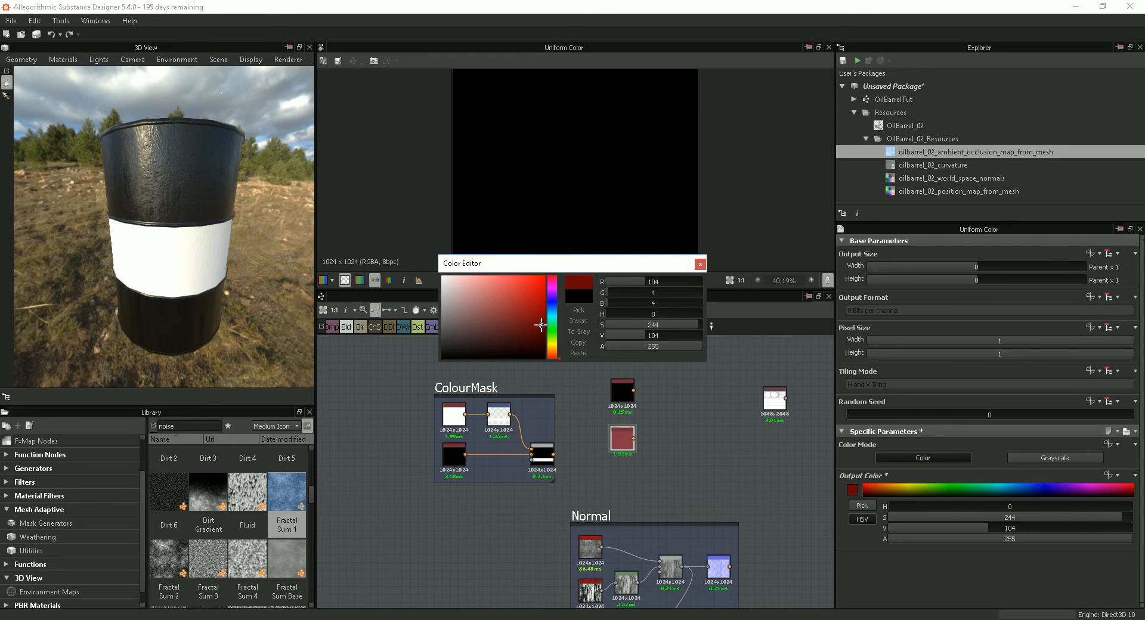
pyautogui.click(700, 264)
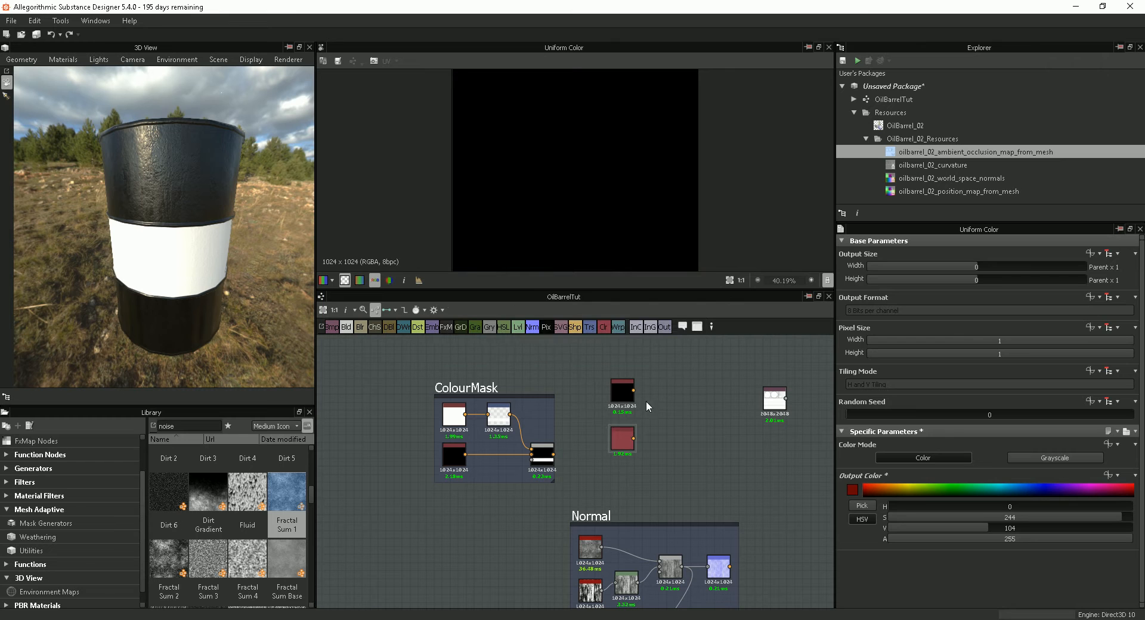
# Set the upper new Uniform Color node to a golden yellow with hue 50, saturation 255 and value 201.
pyautogui.click(619, 398)
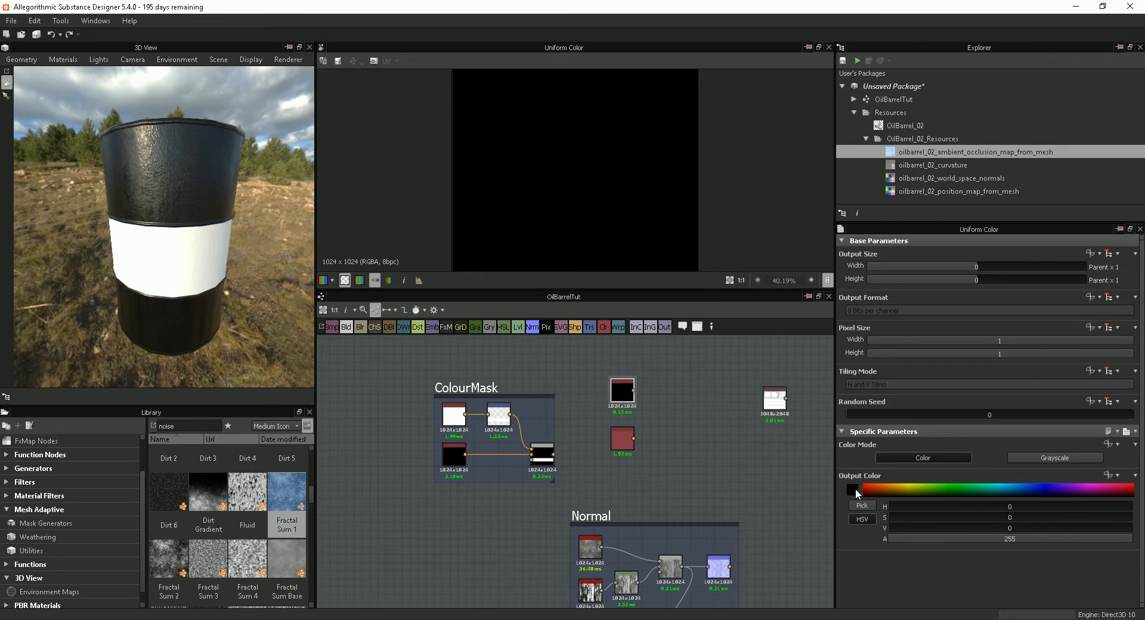
pyautogui.click(856, 490)
pyautogui.click(554, 344)
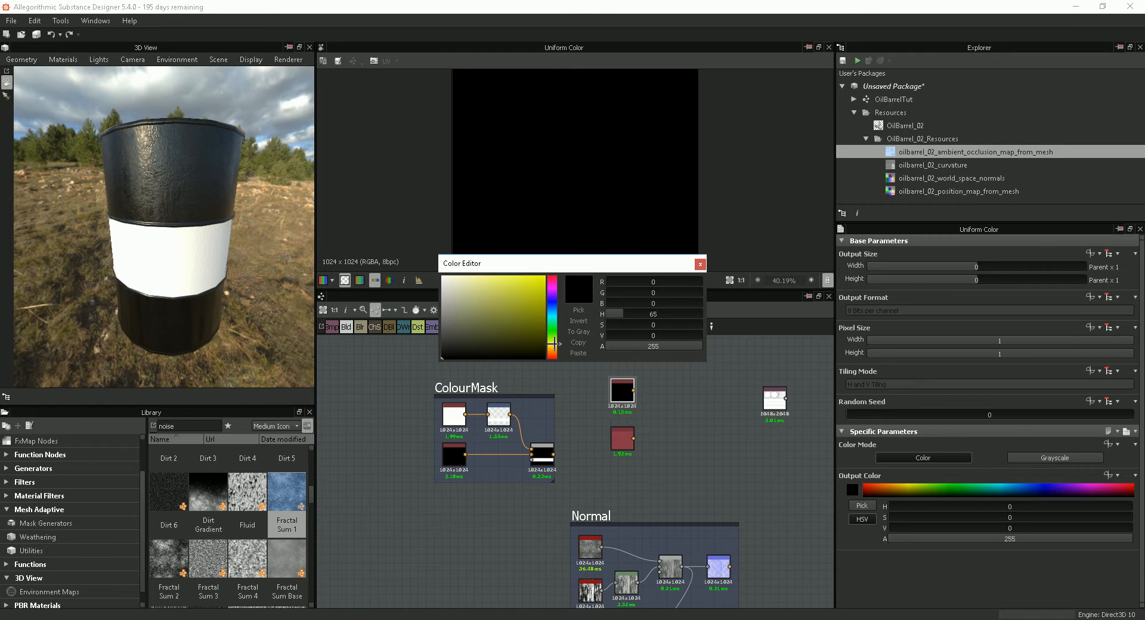
pyautogui.moveTo(558, 344); pyautogui.dragTo(555, 347)
pyautogui.click(538, 294)
pyautogui.moveTo(538, 294); pyautogui.dragTo(546, 292)
pyautogui.click(700, 263)
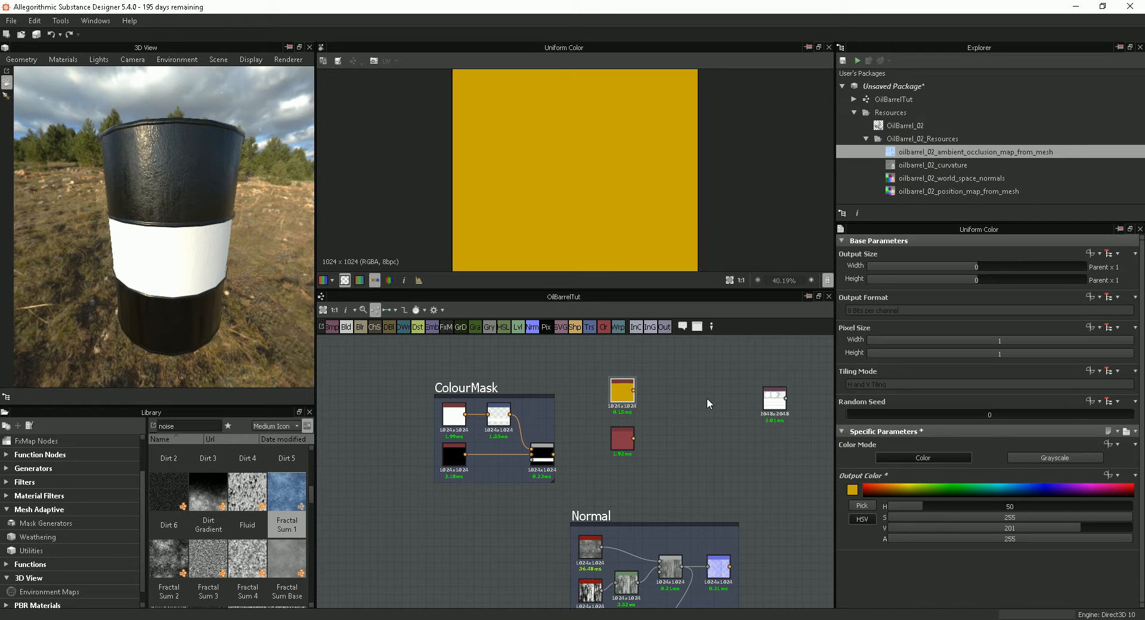
# Darken the red Uniform Color to value 74 and move its node closer beneath the yellow one.
pyautogui.doubleClick(625, 428)
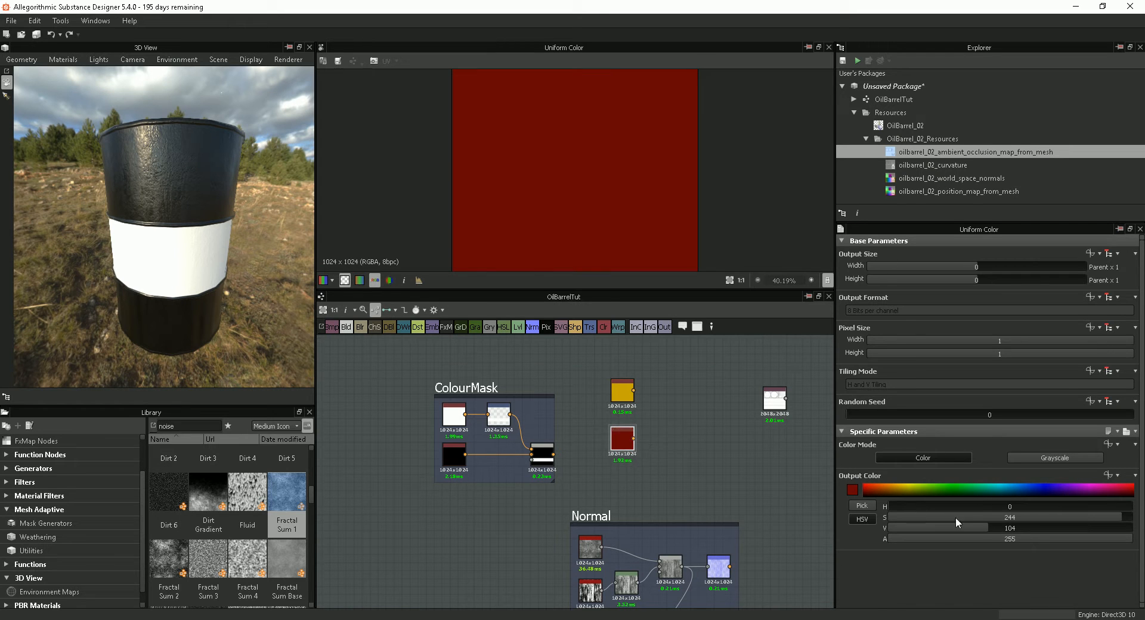
pyautogui.moveTo(982, 529); pyautogui.dragTo(962, 525)
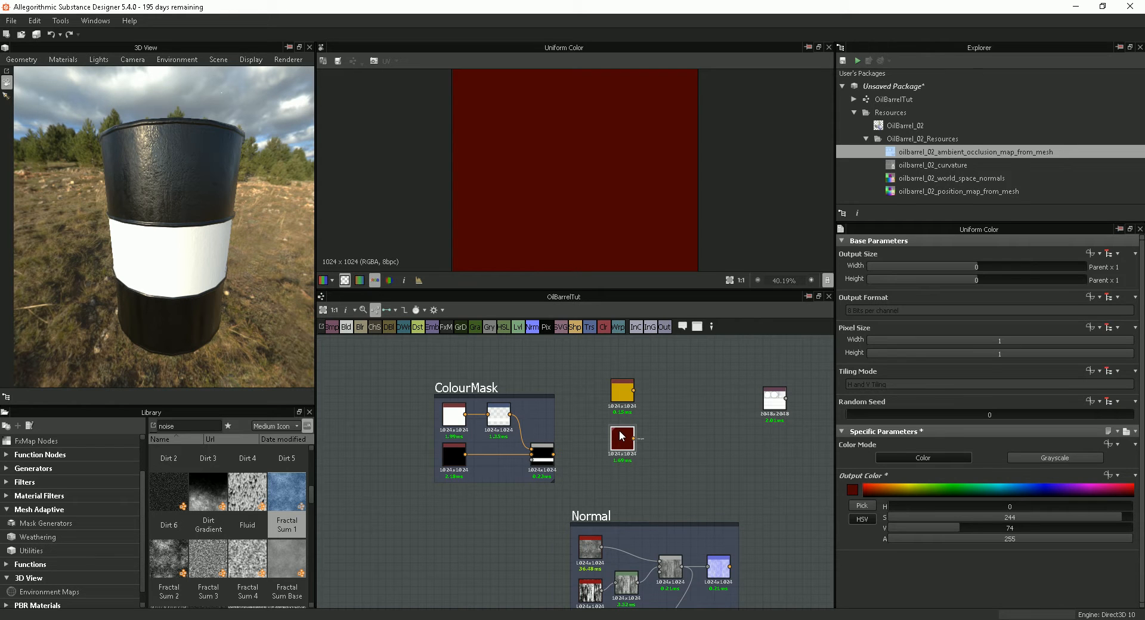
pyautogui.moveTo(621, 435); pyautogui.dragTo(622, 428)
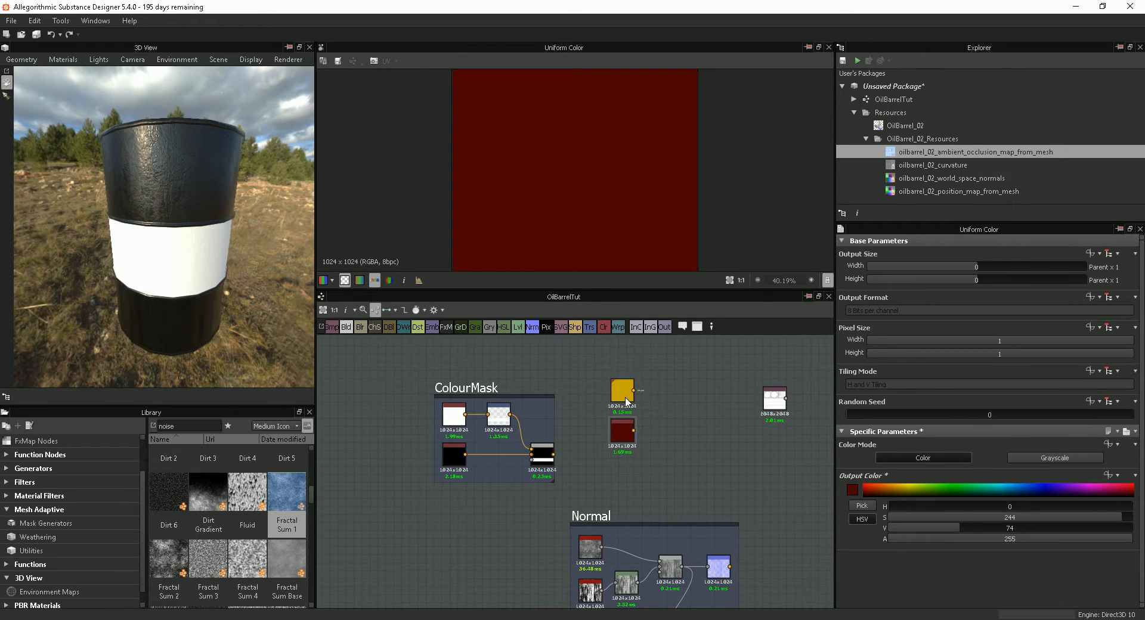
# Add a Blend with yellow as foreground and red as background, and connect the ColourMask output to its opacity input.
pyautogui.click(346, 328)
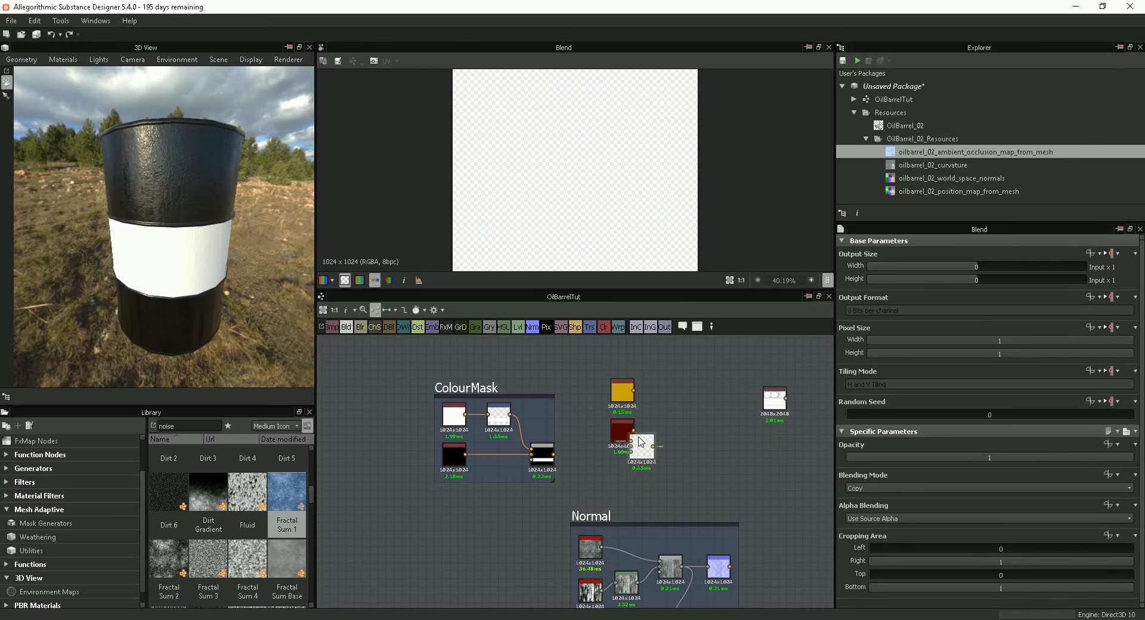
pyautogui.click(670, 413)
pyautogui.scroll(2, 643, 437)
pyautogui.moveTo(628, 433); pyautogui.dragTo(666, 397)
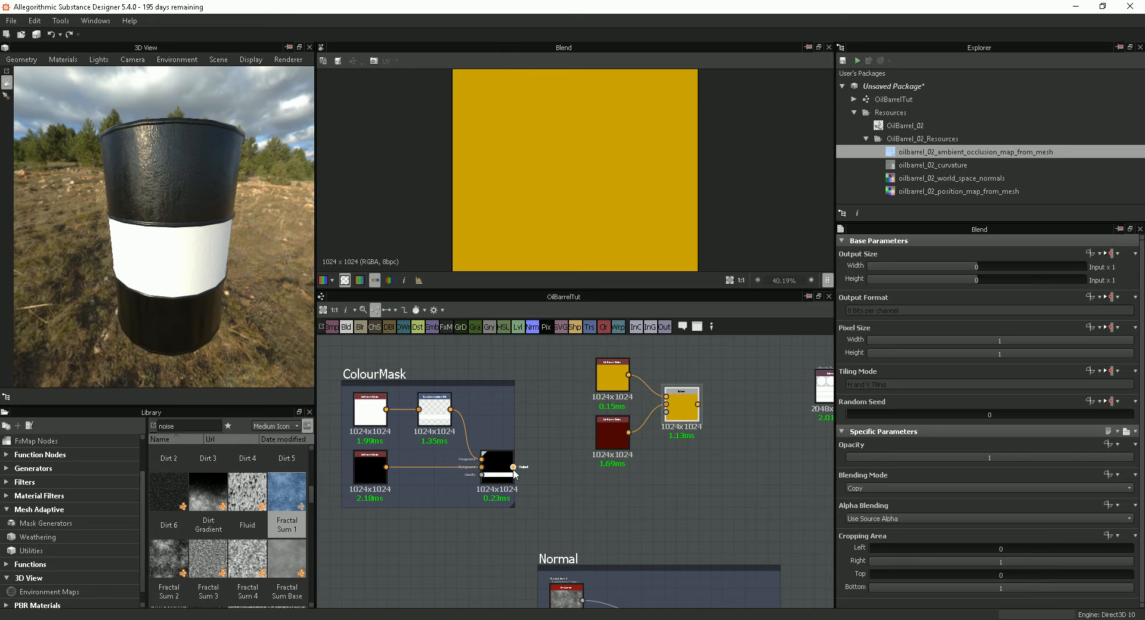
pyautogui.moveTo(507, 467); pyautogui.dragTo(666, 412)
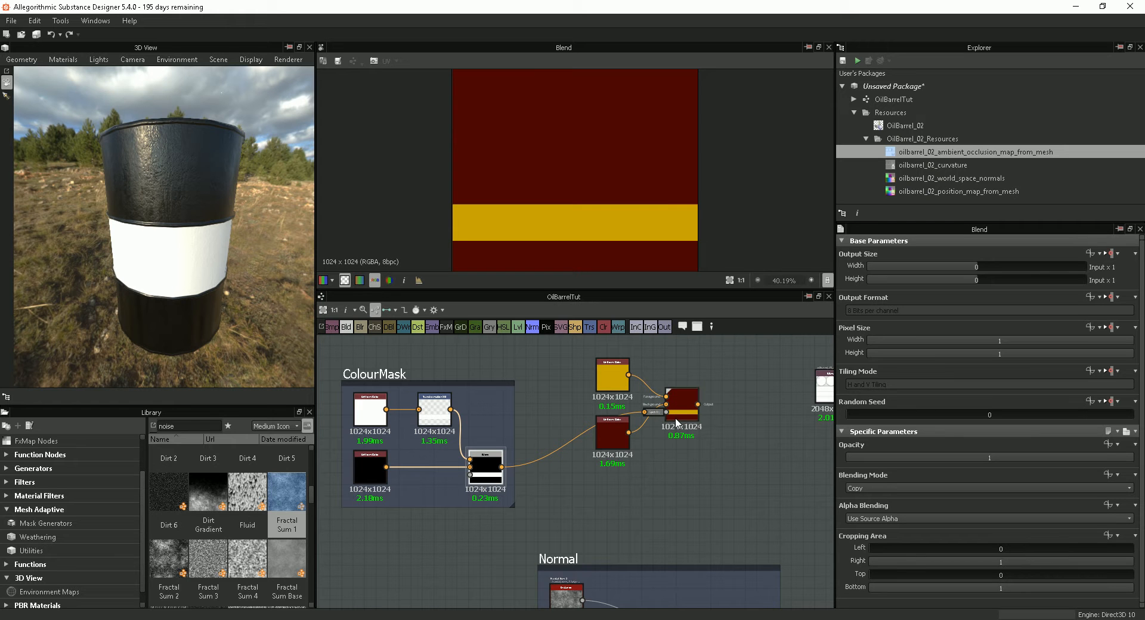
# Apply the red and yellow Blend to the barrel as Base Color/Diffuse and orbit around it to inspect the result.
pyautogui.moveTo(675, 407); pyautogui.dragTo(173, 257)
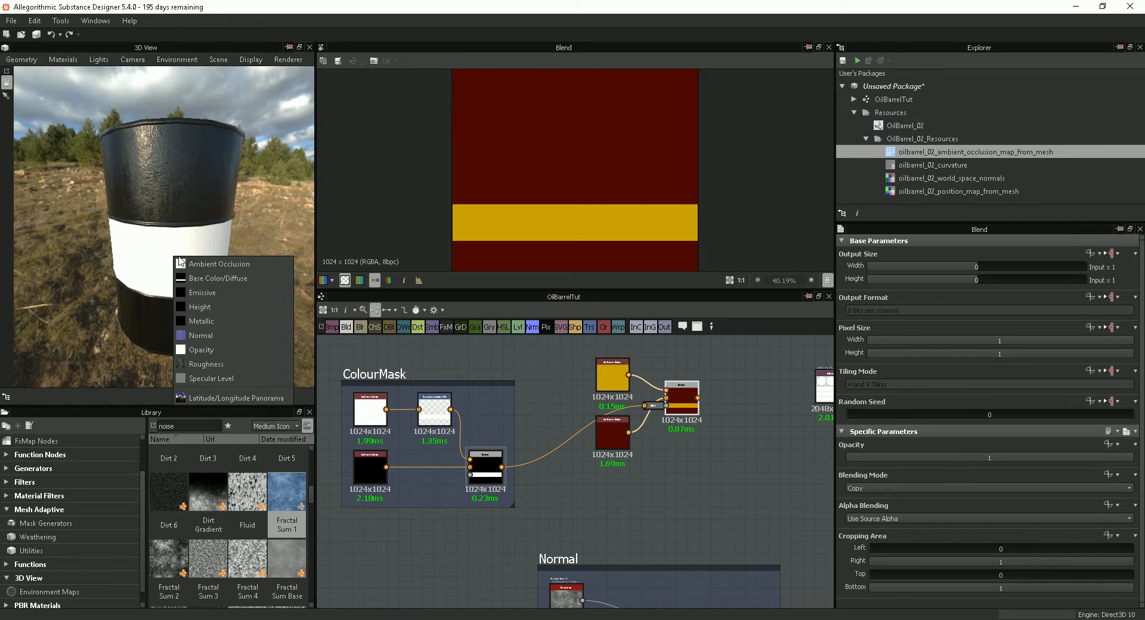
pyautogui.click(198, 278)
pyautogui.moveTo(202, 302); pyautogui.dragTo(194, 280)
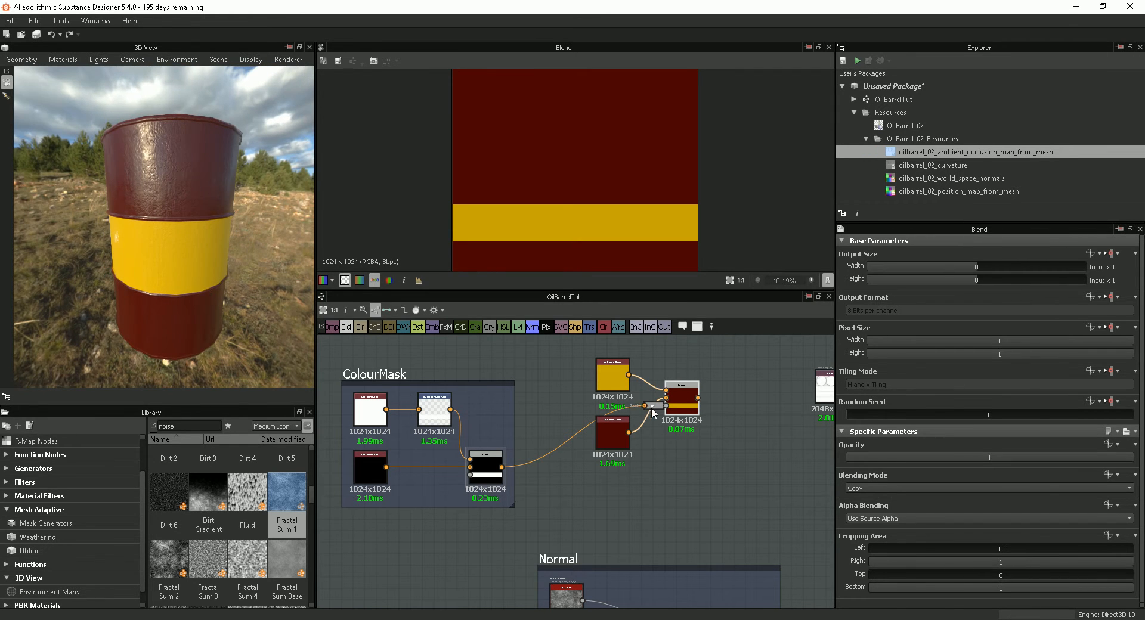
# Move the ambient occlusion bitmap farther from the color Blend to free space between them.
pyautogui.moveTo(651, 411); pyautogui.dragTo(573, 409, button='middle')
pyautogui.scroll(-2, 606, 464)
pyautogui.moveTo(730, 405); pyautogui.dragTo(769, 406)
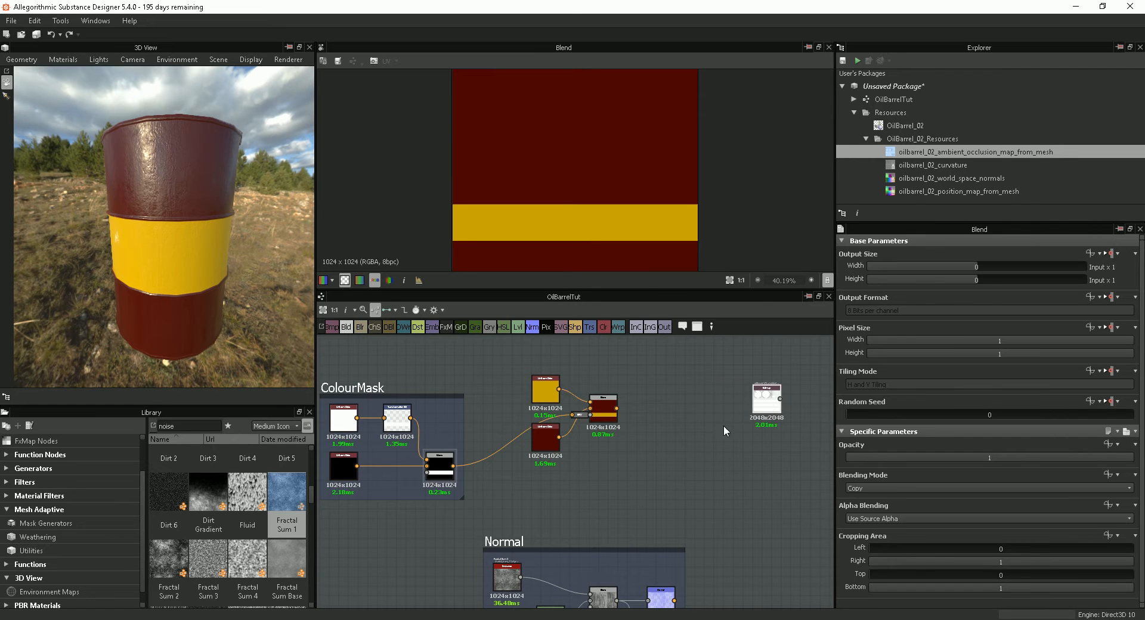
pyautogui.moveTo(170, 261)
pyautogui.mouseDown()
pyautogui.moveTo(211, 281)
pyautogui.moveTo(187, 257)
pyautogui.moveTo(174, 262)
pyautogui.mouseUp()
pyautogui.moveTo(647, 457); pyautogui.dragTo(604, 462, button='middle')
pyautogui.moveTo(721, 411); pyautogui.dragTo(740, 412)
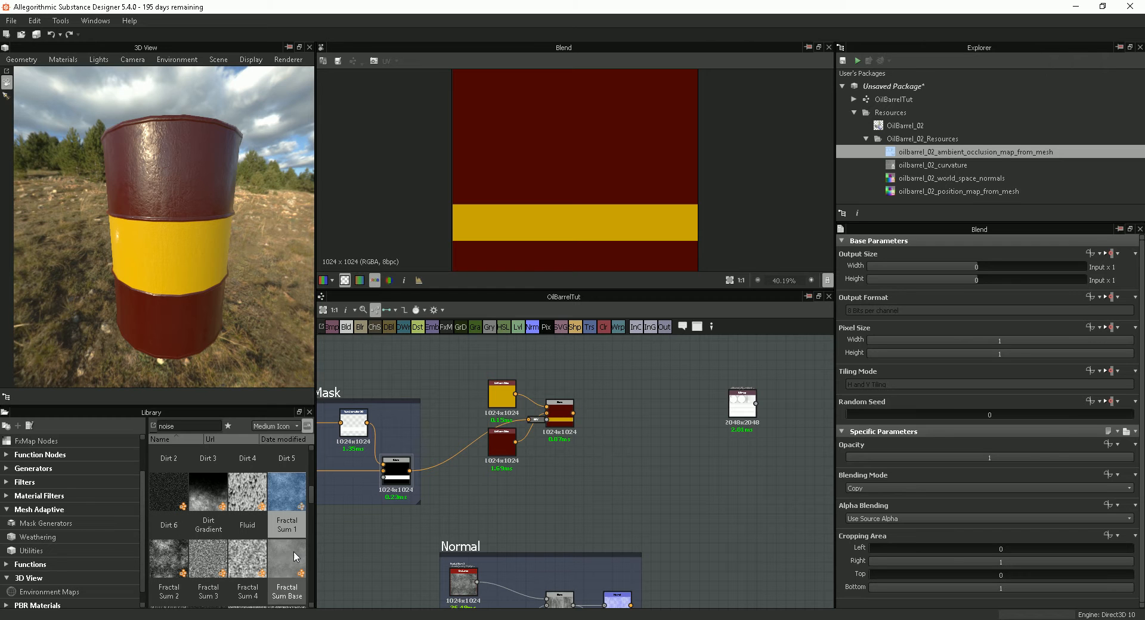
# Find the BnW Spots 2 noise in the library and place it in the graph above the color Blend.
pyautogui.moveTo(314, 492); pyautogui.dragTo(313, 499)
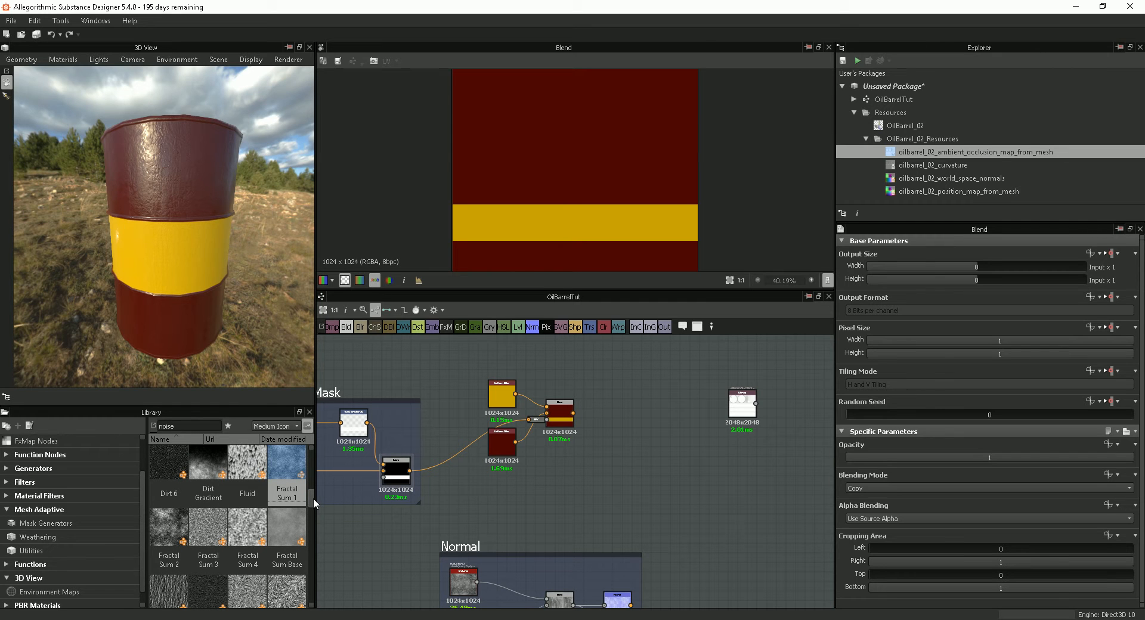
pyautogui.moveTo(313, 495); pyautogui.dragTo(313, 454)
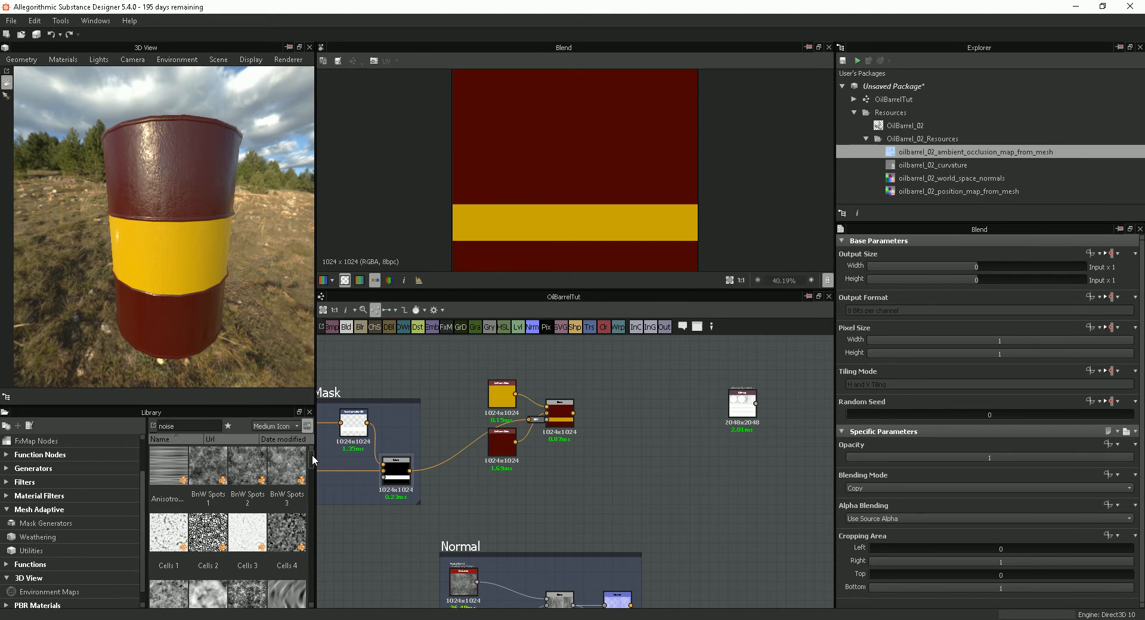
pyautogui.click(247, 465)
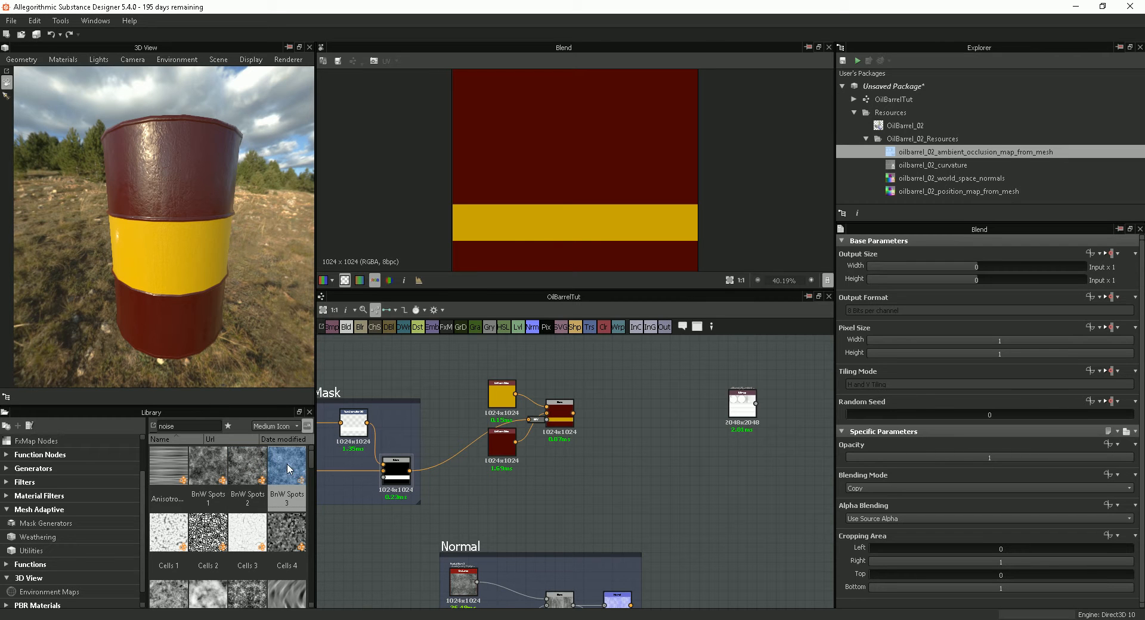
pyautogui.moveTo(250, 468); pyautogui.dragTo(598, 359)
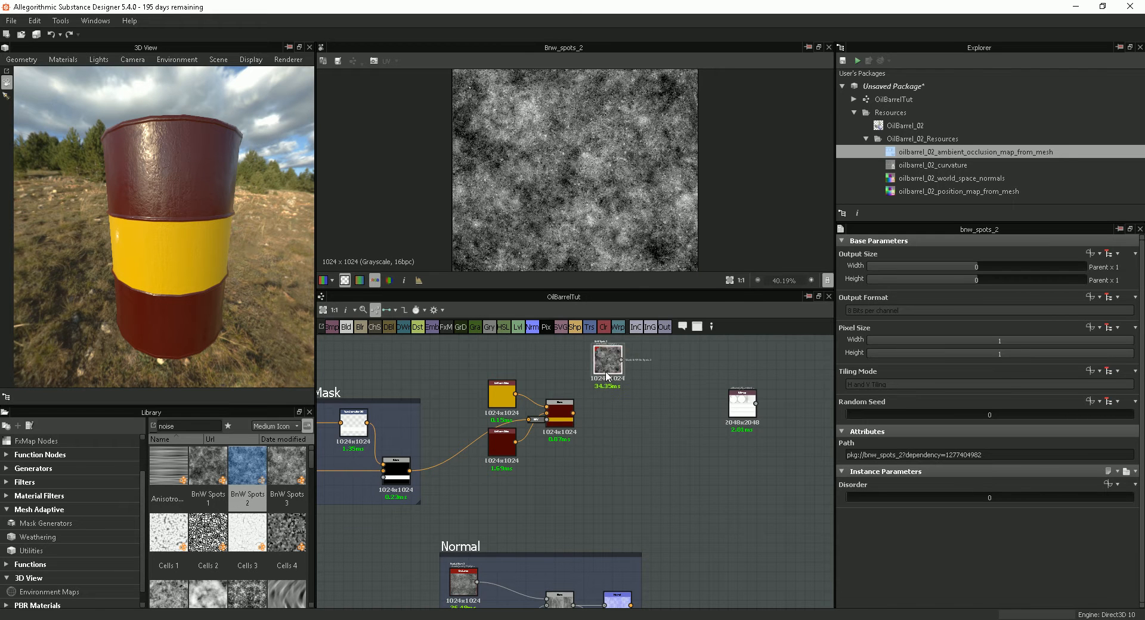
# Add a second Blend with BnW Spots 2 as foreground and the color Blend as background, and align the three nodes.
pyautogui.click(350, 327)
pyautogui.moveTo(578, 475); pyautogui.dragTo(609, 414)
pyautogui.moveTo(614, 369); pyautogui.dragTo(565, 374)
pyautogui.moveTo(599, 411); pyautogui.dragTo(617, 415)
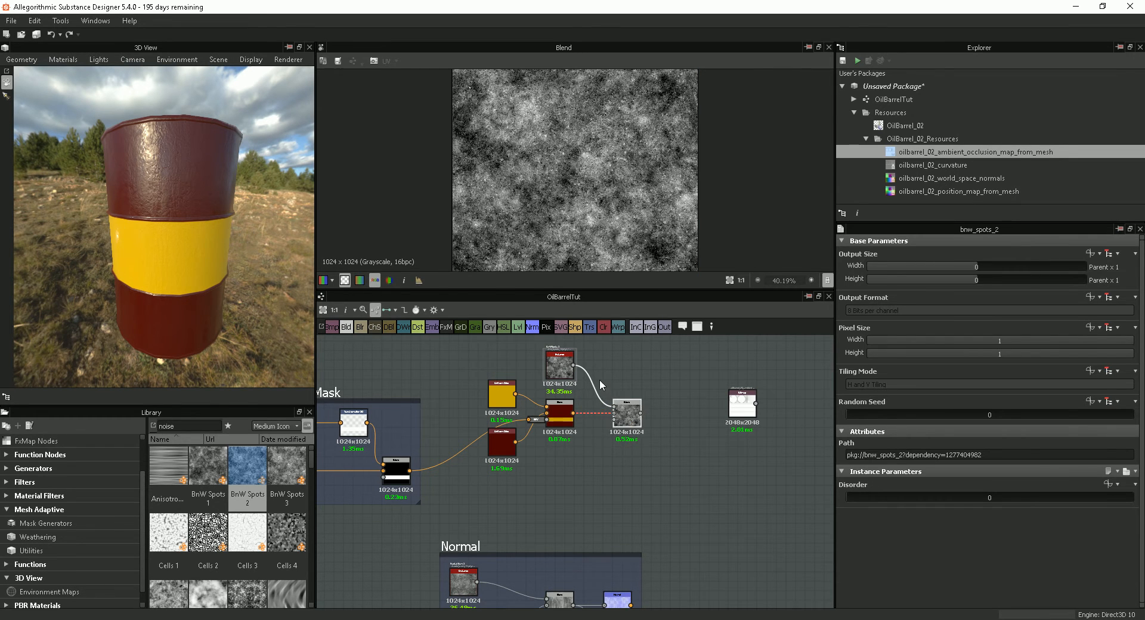
pyautogui.scroll(1, 599, 383)
pyautogui.moveTo(603, 354); pyautogui.dragTo(603, 418, button='middle')
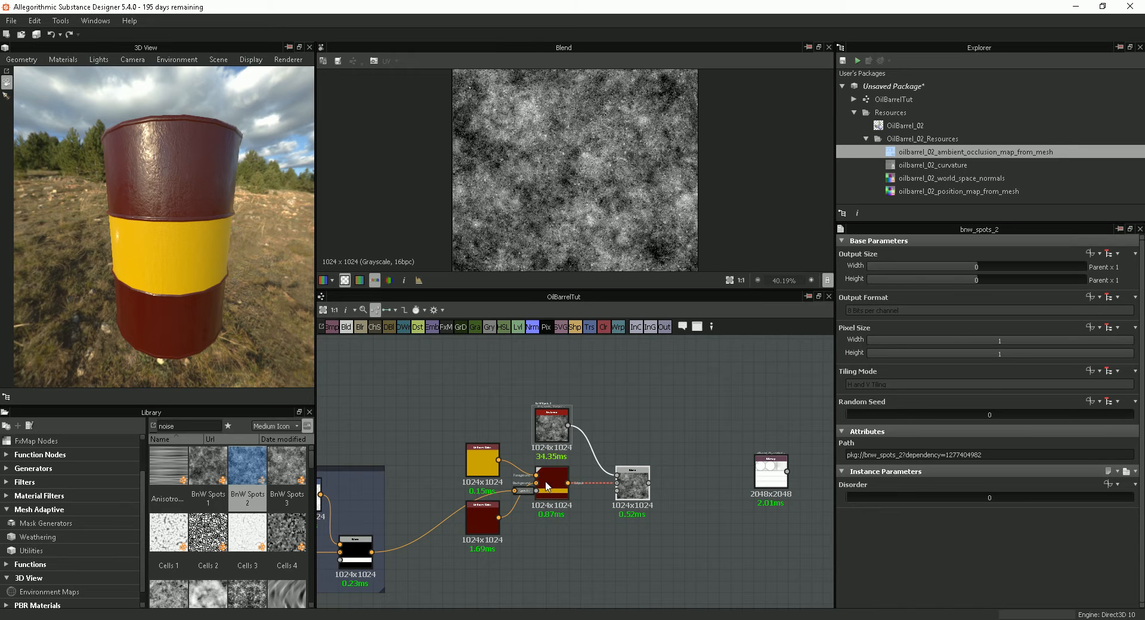
pyautogui.moveTo(552, 425); pyautogui.dragTo(554, 418)
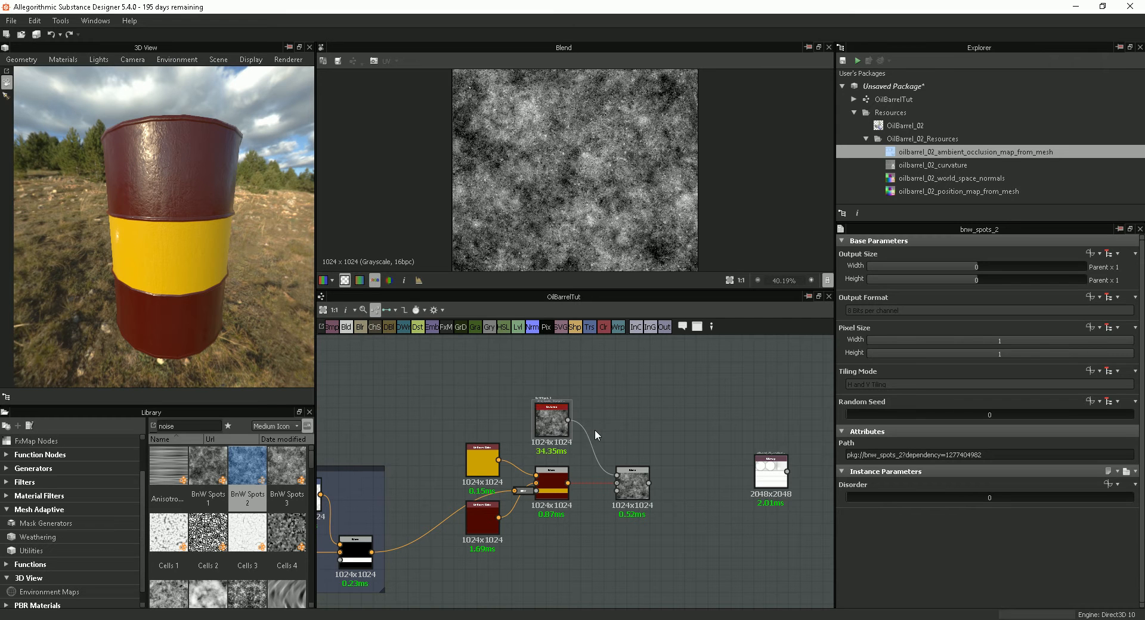
# Insert a Gradient Map between BnW Spots 2 and the second Blend, and dock it to the Blend.
pyautogui.click(476, 327)
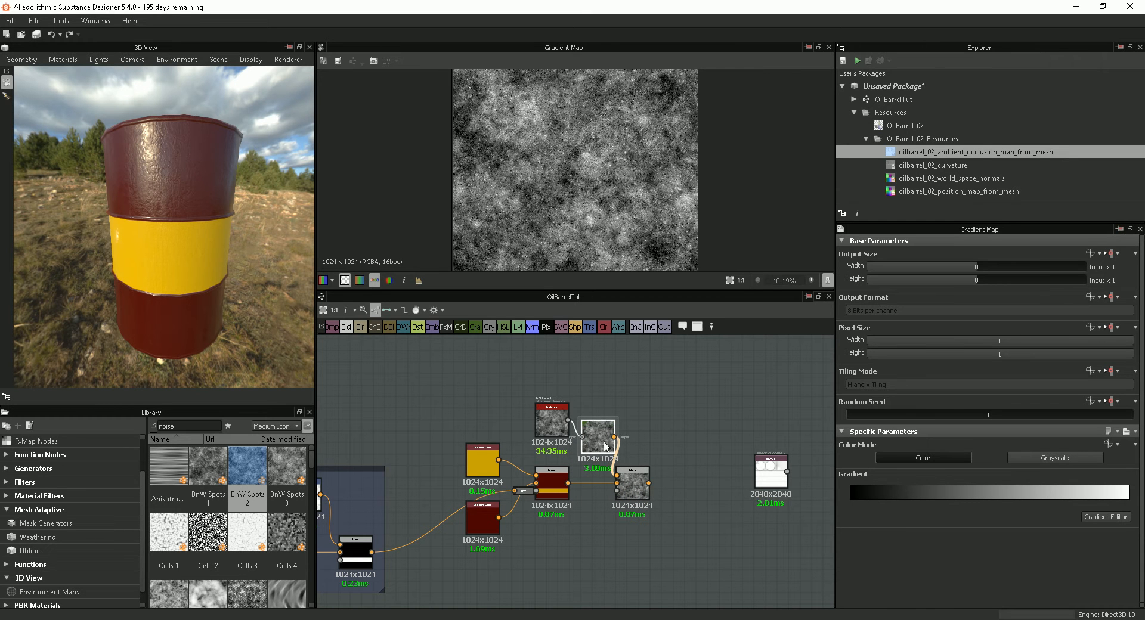
pyautogui.moveTo(605, 442)
pyautogui.mouseDown()
pyautogui.moveTo(611, 424)
pyautogui.moveTo(596, 430)
pyautogui.mouseUp()
pyautogui.press('d')
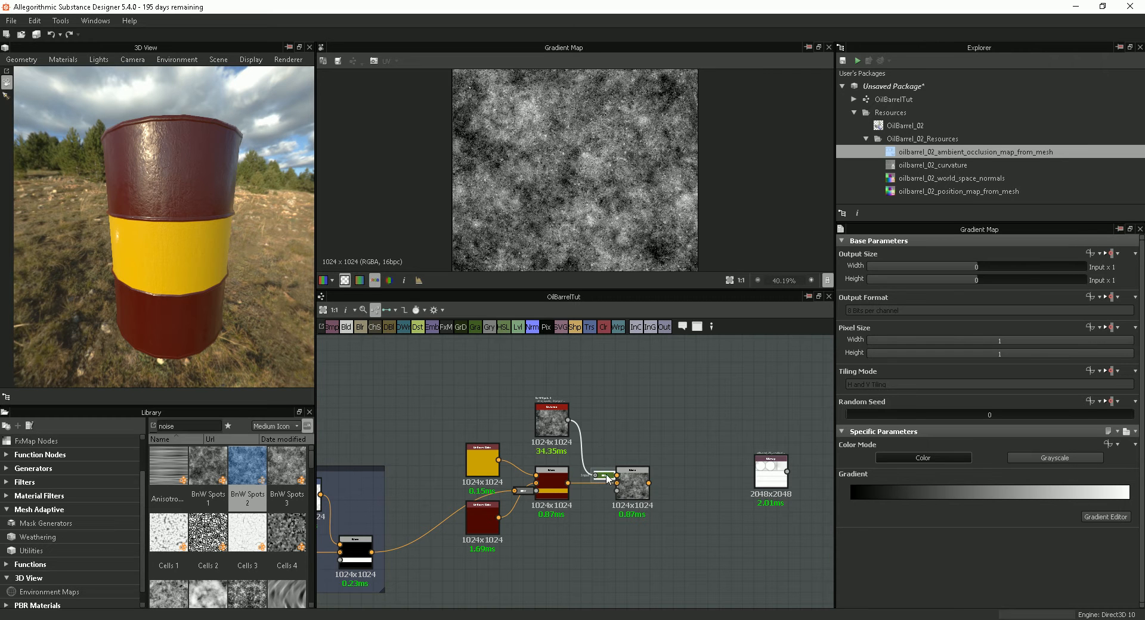
# Set the second Blend to Multiply with opacity 0.35 and apply it to the barrel as Base Color/Diffuse.
pyautogui.click(636, 487)
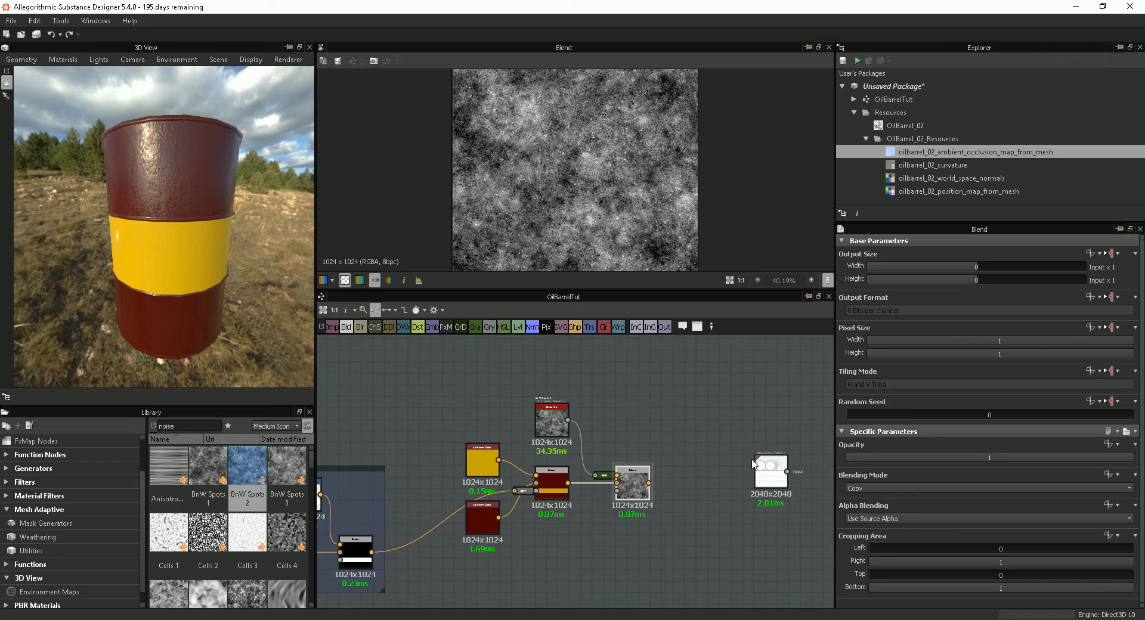
pyautogui.click(865, 488)
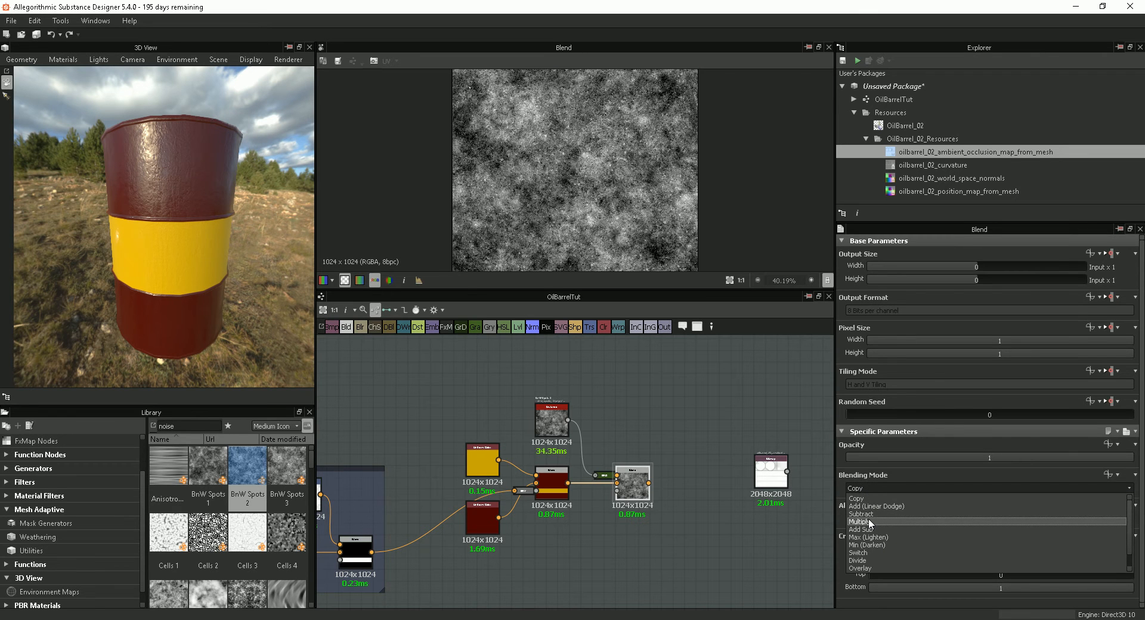
pyautogui.click(868, 519)
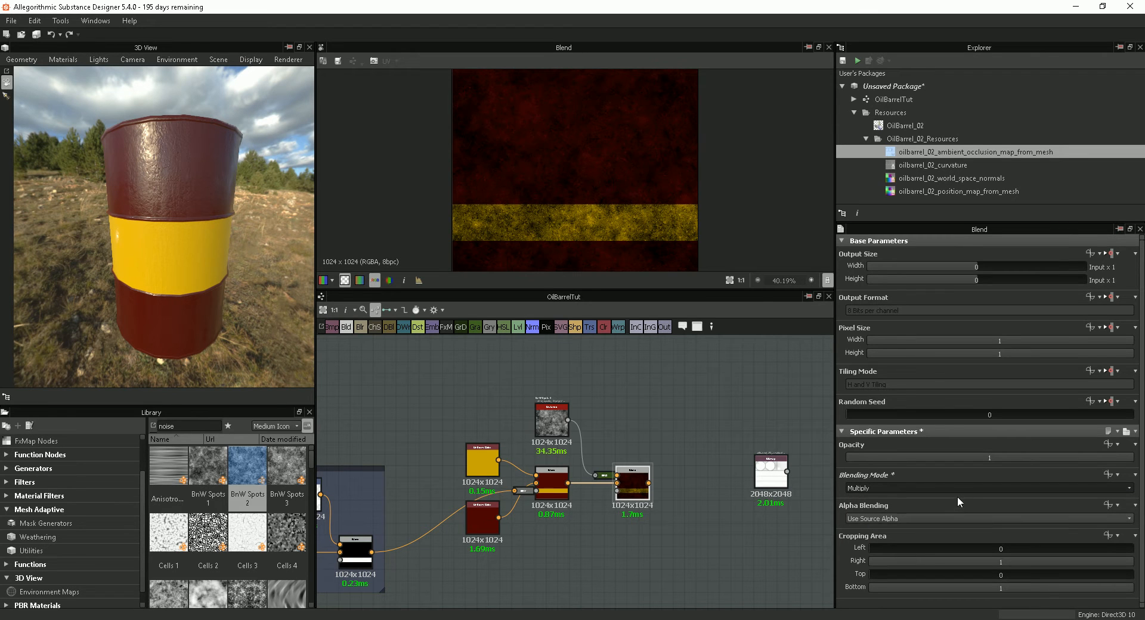
pyautogui.moveTo(985, 462); pyautogui.dragTo(937, 453)
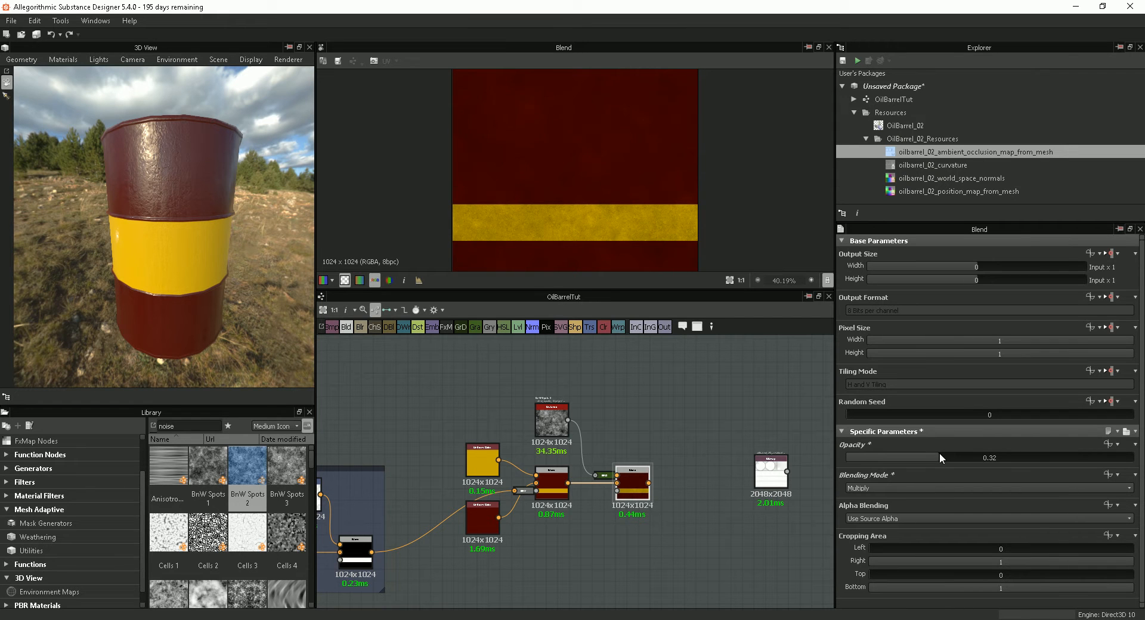
pyautogui.moveTo(633, 484); pyautogui.dragTo(181, 254)
pyautogui.click(201, 269)
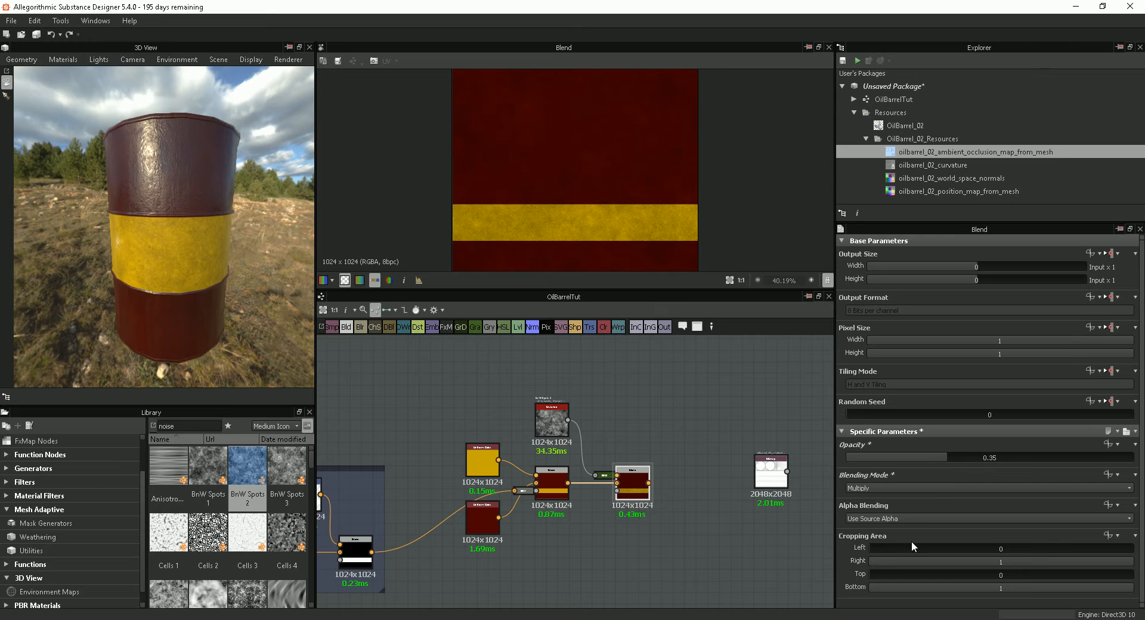
# Set the Disorder of the BnW Spots 2 noise to 75.47.
pyautogui.click(561, 429)
pyautogui.moveTo(893, 497); pyautogui.dragTo(1063, 488)
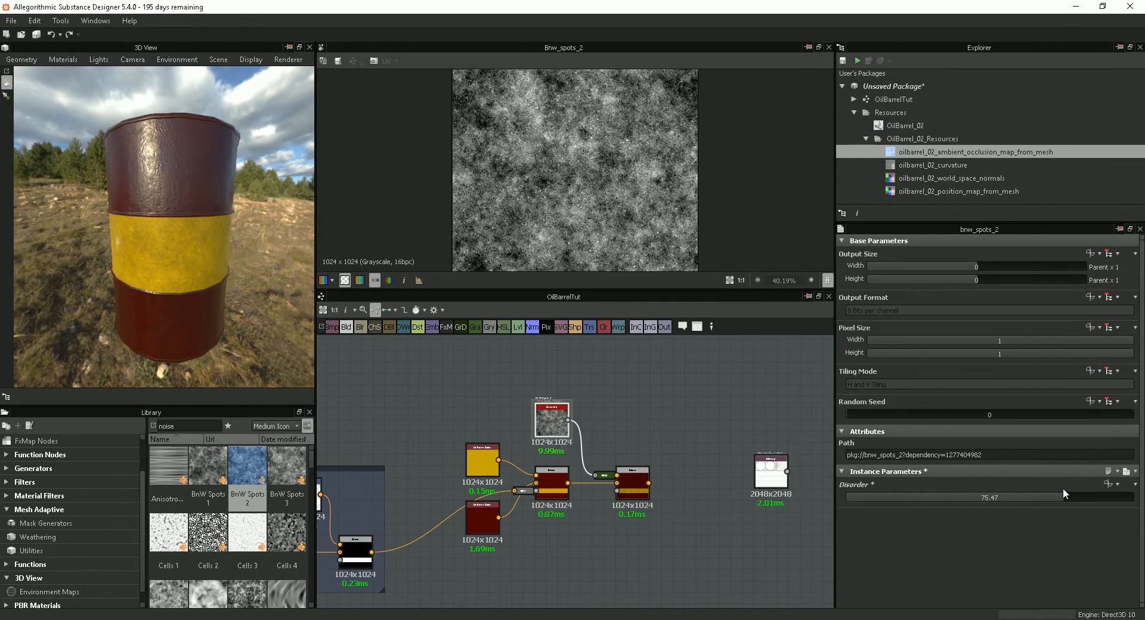
# Try the Overlay and Min (Darken) blending modes on the second Blend, testing Min (Darken) with opacity 0.57.
pyautogui.click(632, 483)
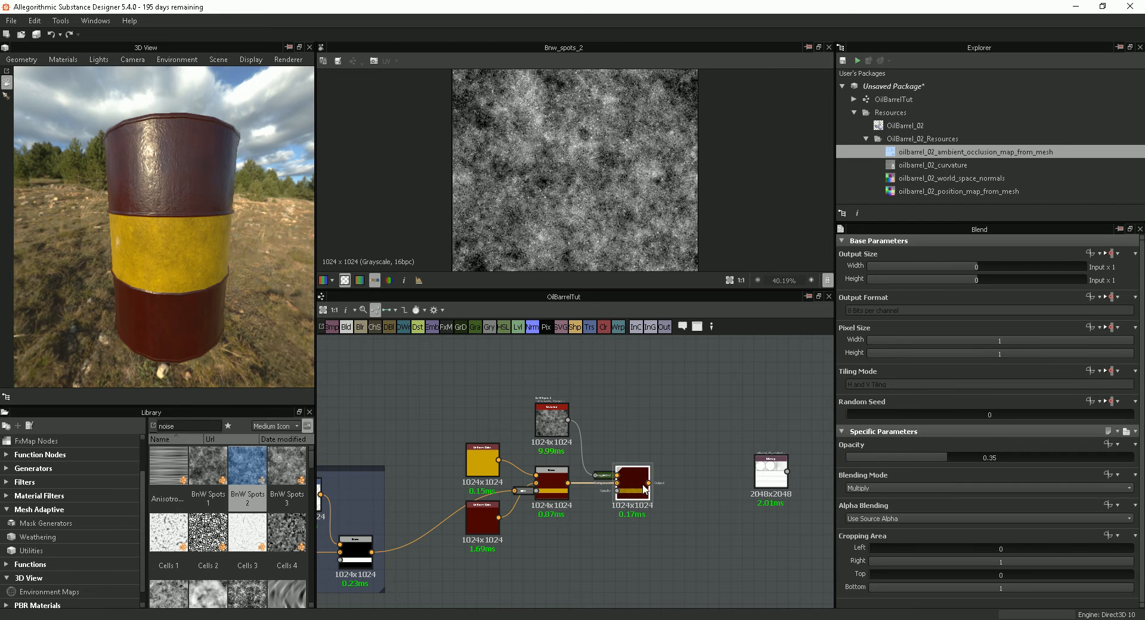
pyautogui.click(887, 488)
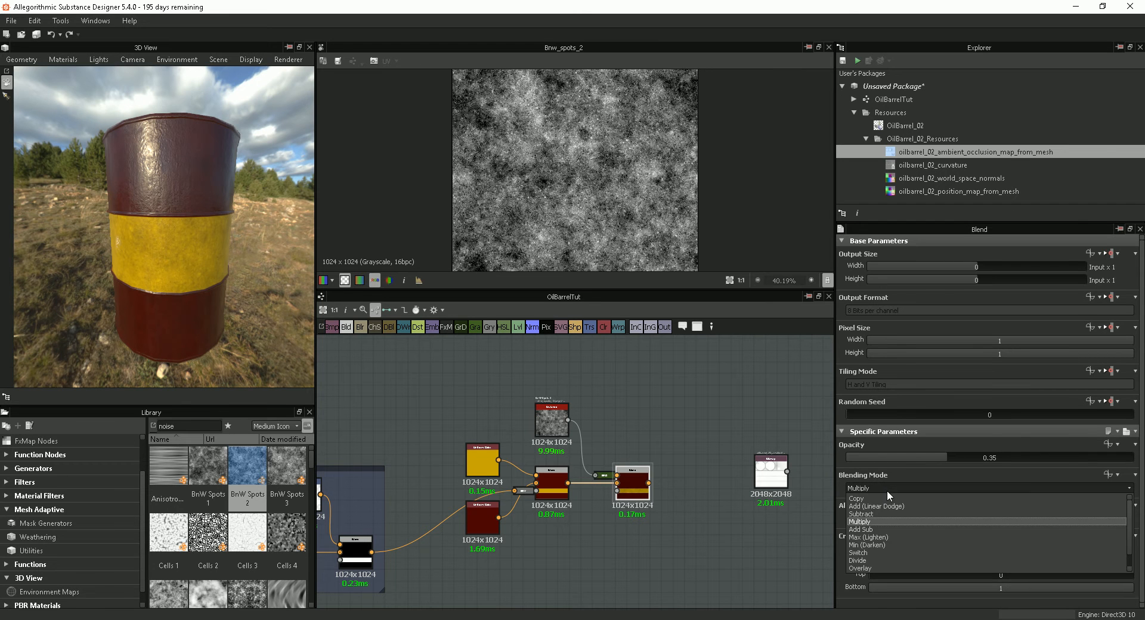
pyautogui.click(871, 567)
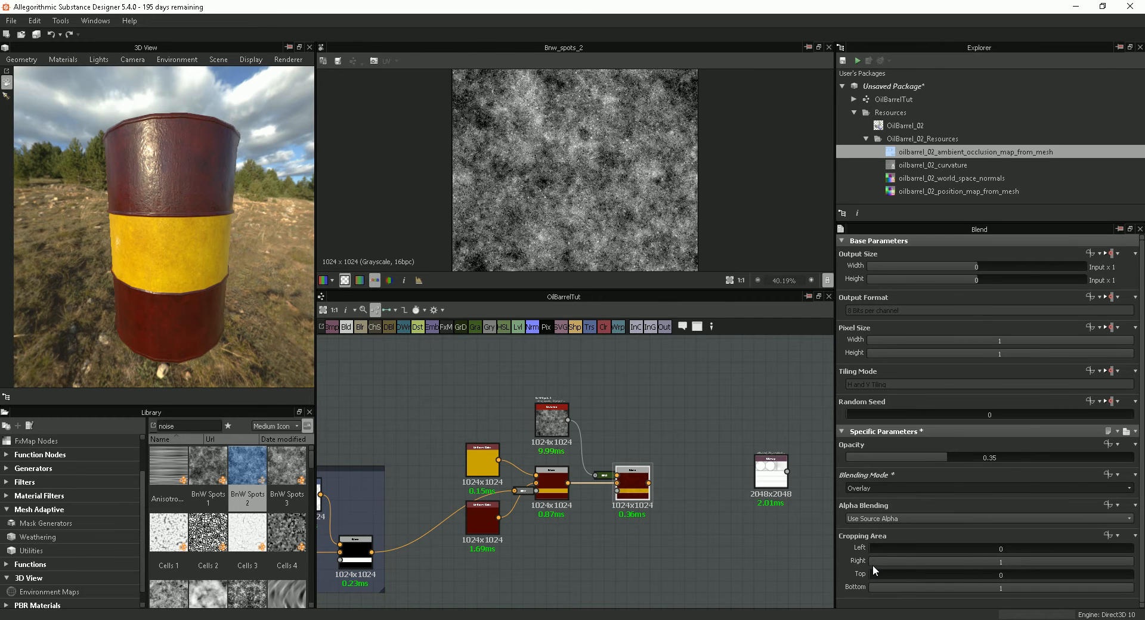
pyautogui.click(885, 486)
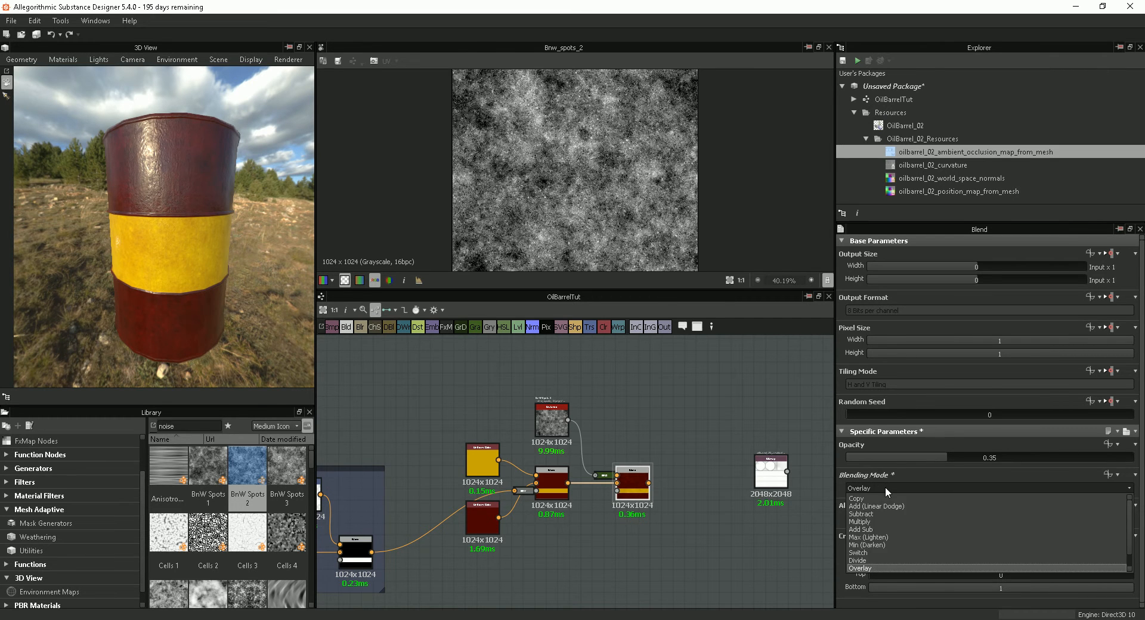
pyautogui.click(878, 543)
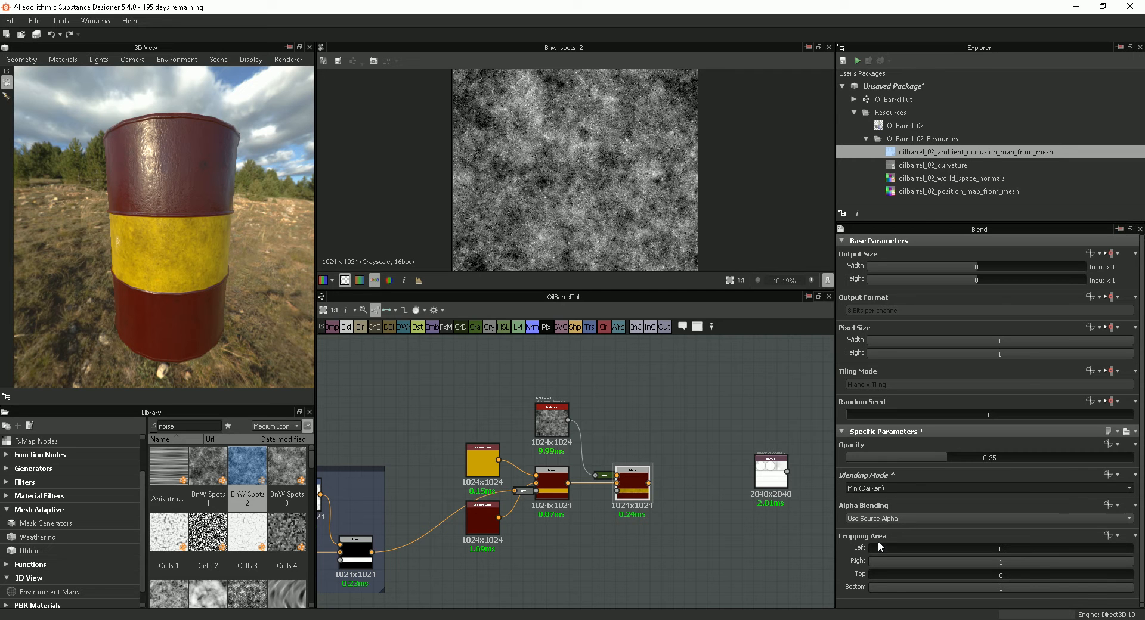
pyautogui.moveTo(947, 457); pyautogui.dragTo(1010, 449)
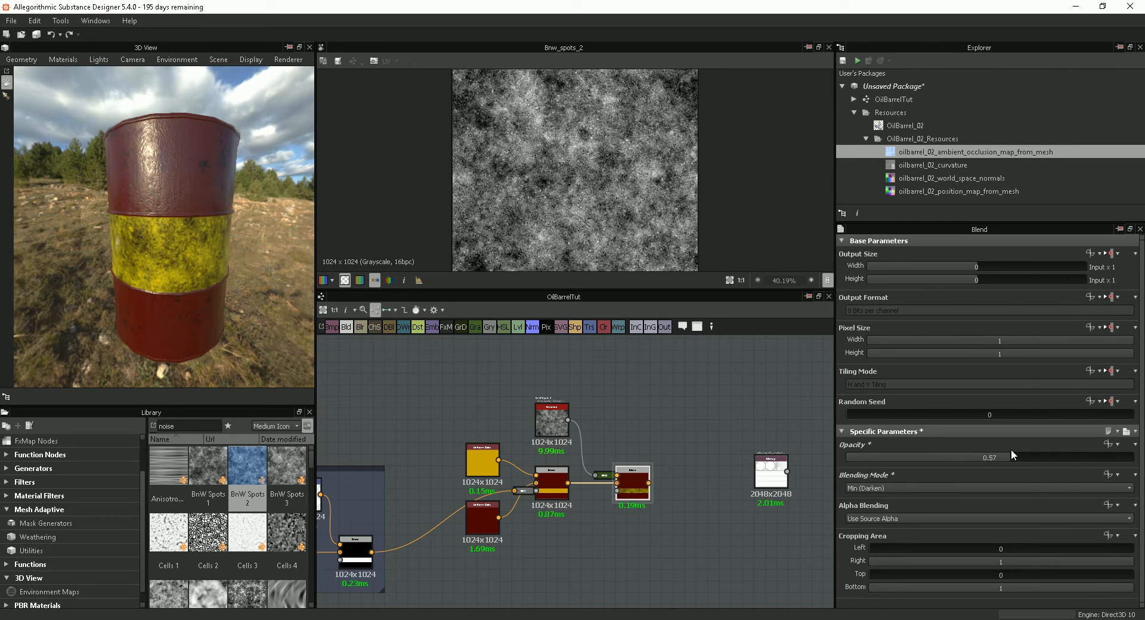
# Set the second Blend to Multiply with opacity 0.33.
pyautogui.click(902, 486)
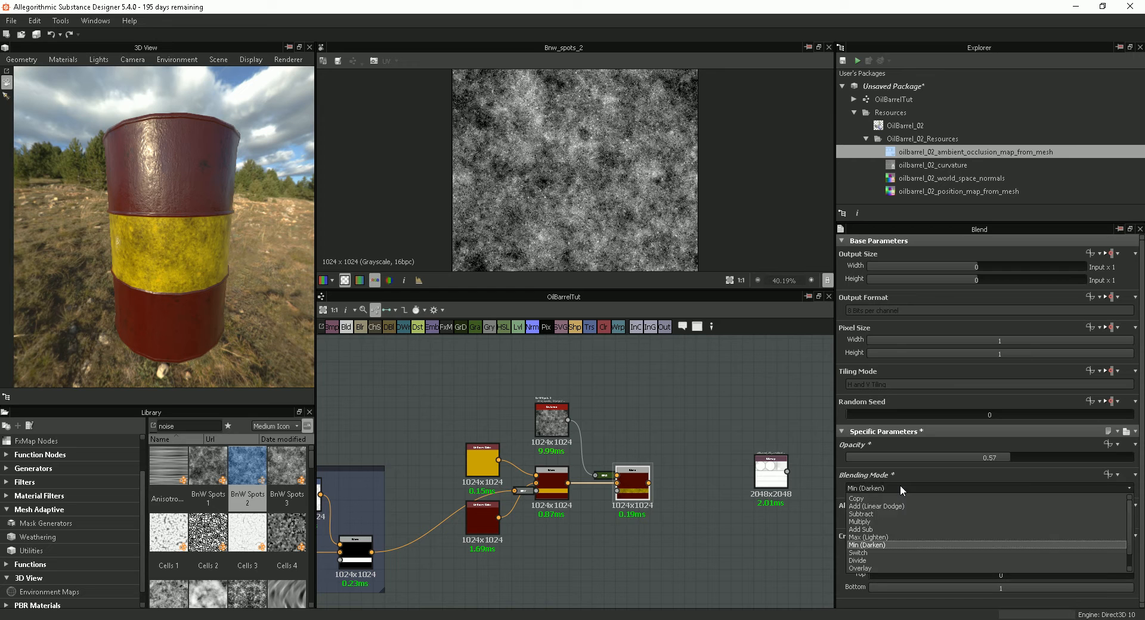
pyautogui.click(871, 521)
pyautogui.moveTo(976, 459); pyautogui.dragTo(938, 457)
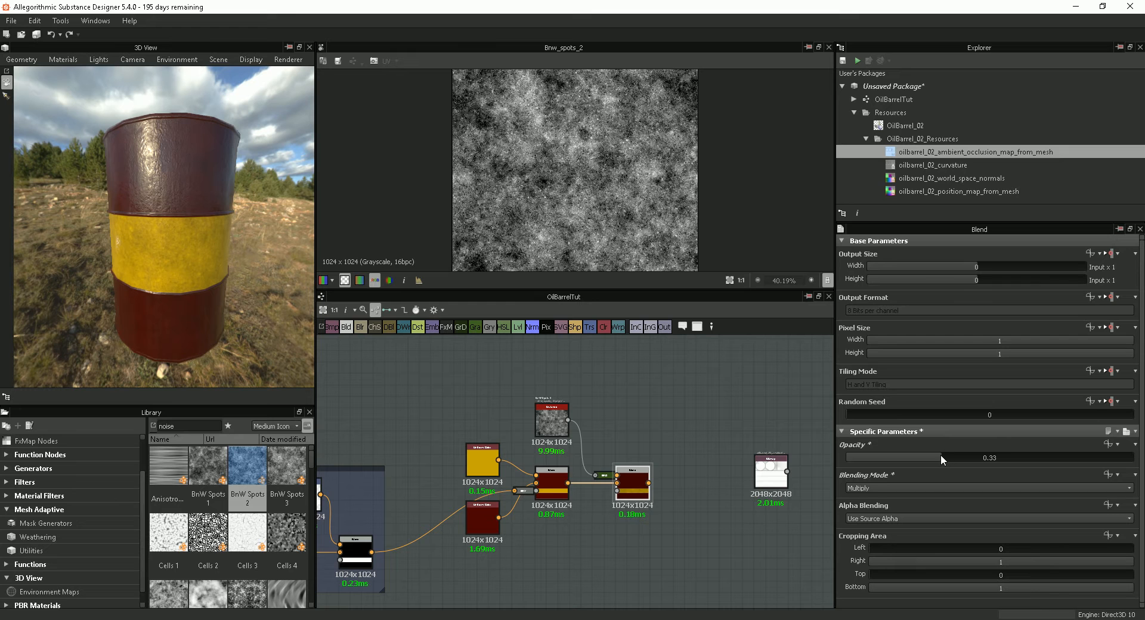
# Make room before the second Blend and insert a Levels node between BnW Spots 2 and that Blend.
pyautogui.moveTo(632, 480); pyautogui.dragTo(667, 480)
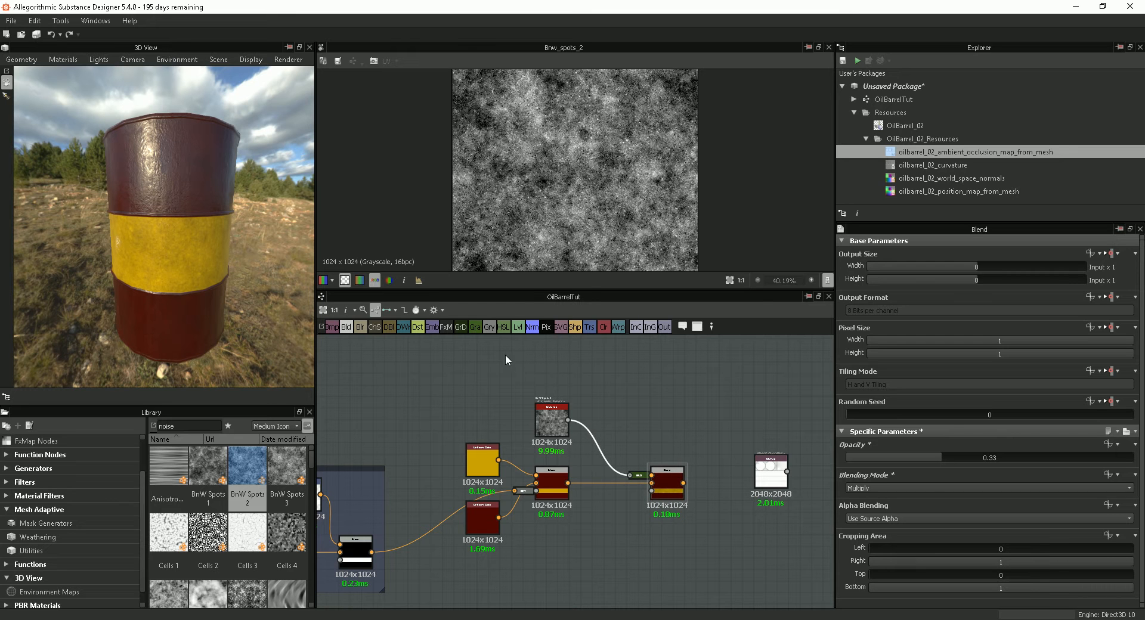
pyautogui.click(522, 327)
pyautogui.moveTo(604, 446); pyautogui.dragTo(598, 419)
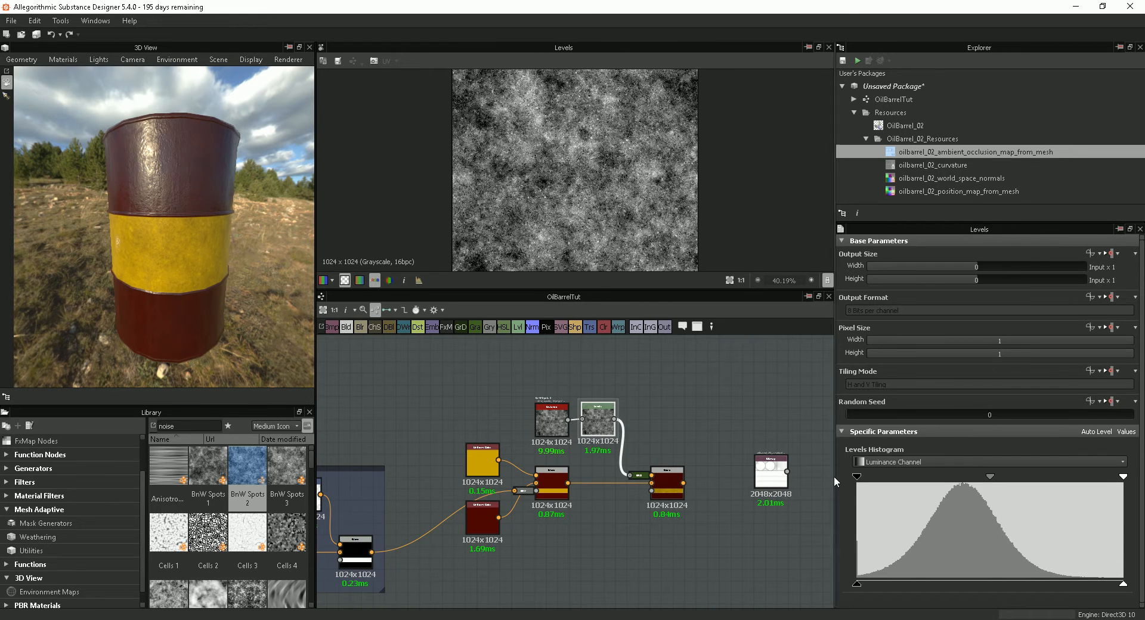
# Lower the output white level in the noise's Levels node and set the second Blend's opacity to 0.36.
pyautogui.moveTo(1123, 583); pyautogui.dragTo(1052, 586)
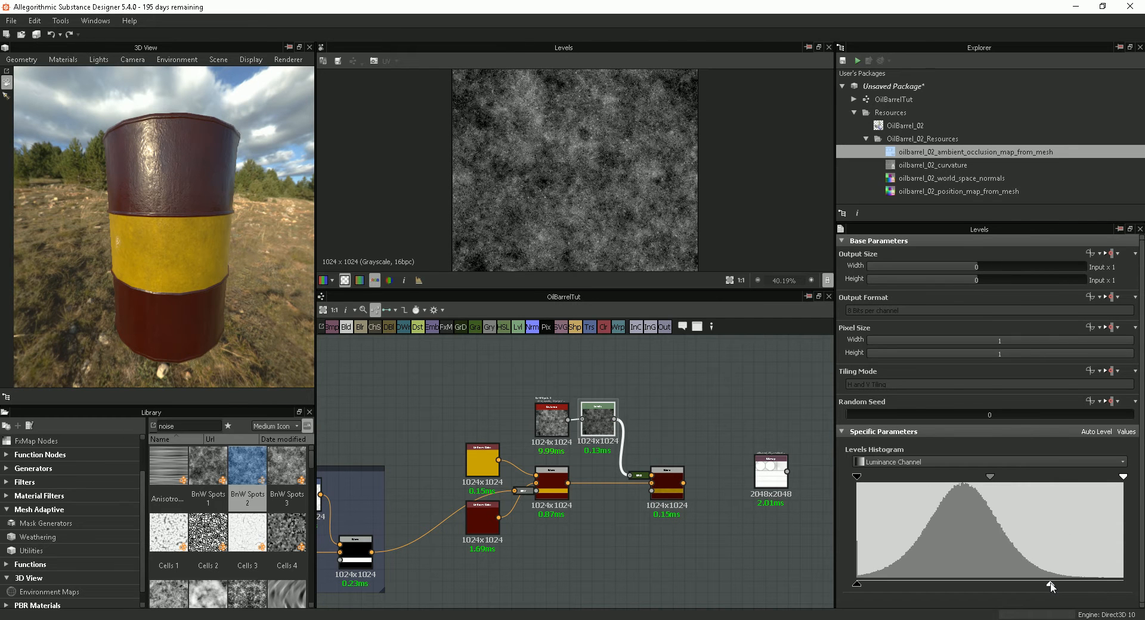
pyautogui.moveTo(1051, 585); pyautogui.dragTo(1022, 581)
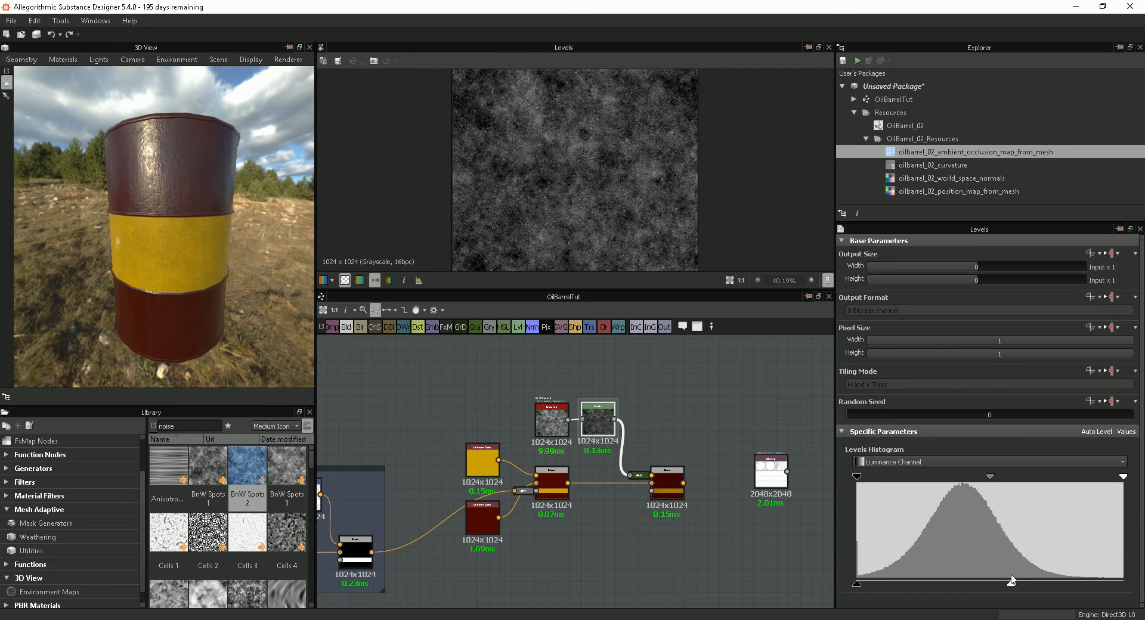
pyautogui.click(667, 480)
pyautogui.moveTo(1013, 457); pyautogui.dragTo(949, 459)
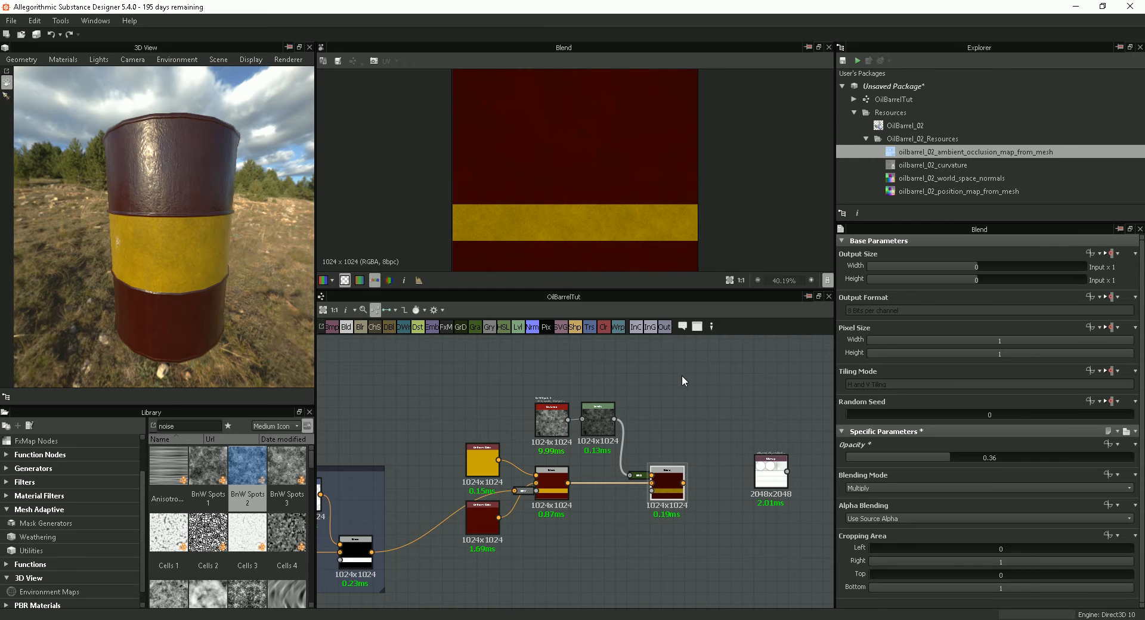
# Preview the ambient occlusion map and inspect the barrel from a different angle.
pyautogui.scroll(-1, 667, 437)
pyautogui.doubleClick(764, 474)
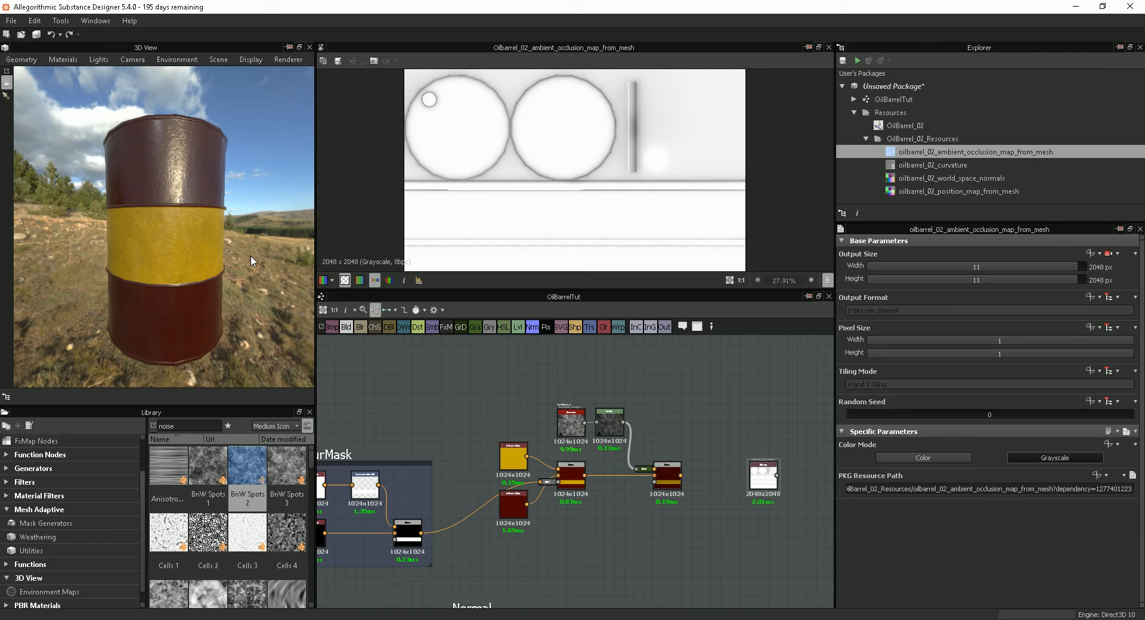
pyautogui.moveTo(251, 261); pyautogui.dragTo(205, 290)
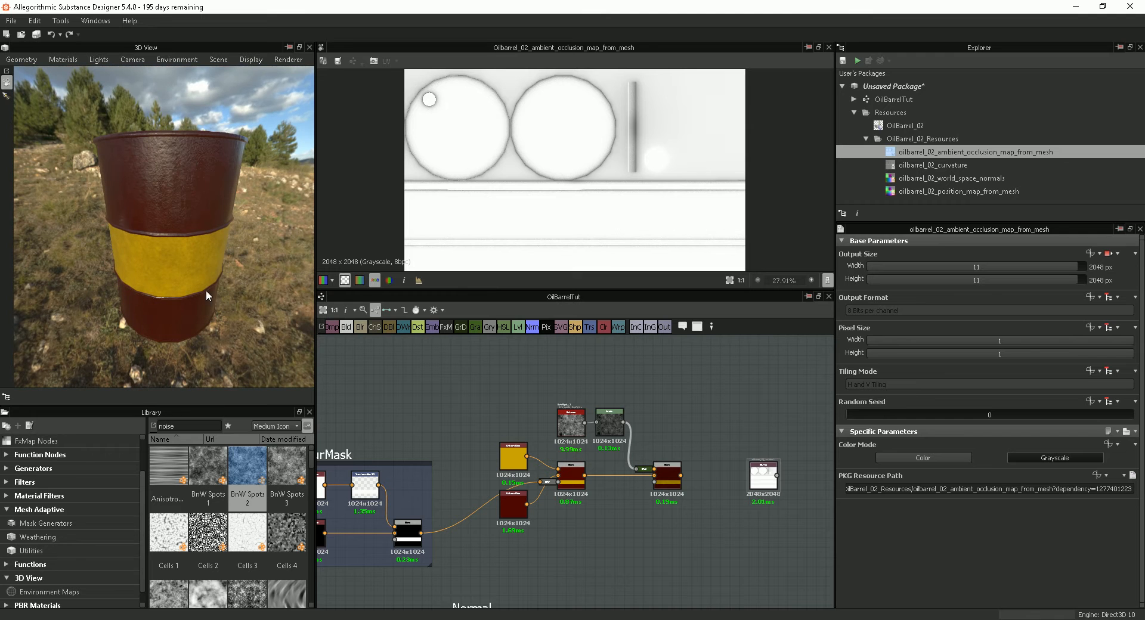
# Add a third Blend with the noise Blend as background and the ambient occlusion map as foreground, and arrange the nodes.
pyautogui.moveTo(763, 474); pyautogui.dragTo(716, 421)
pyautogui.click(347, 328)
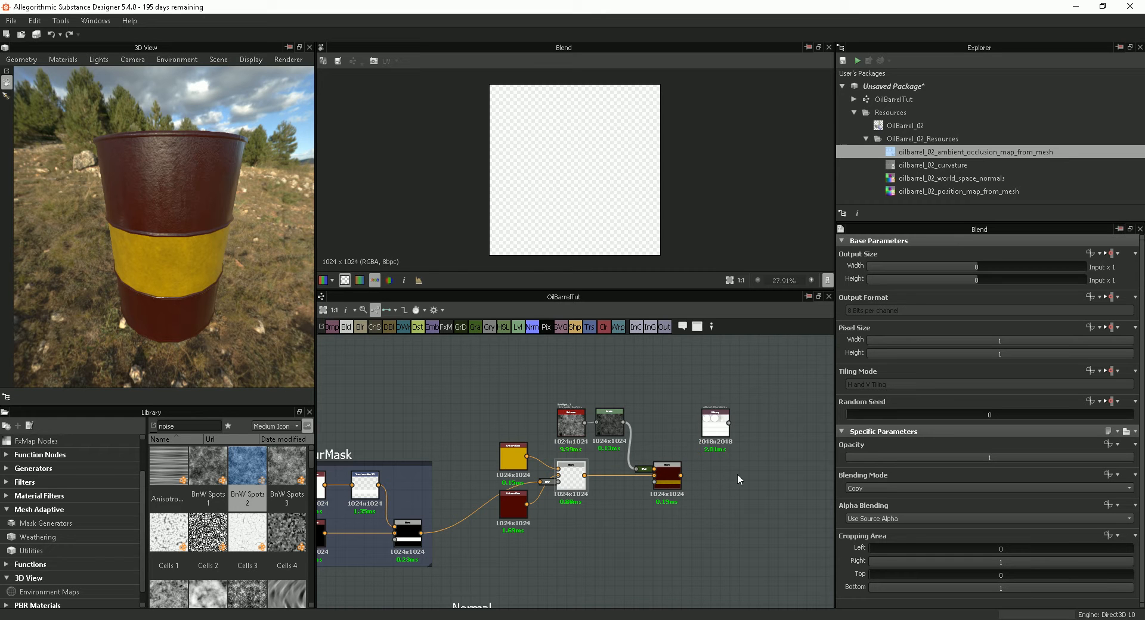
pyautogui.scroll(-6, 718, 488)
pyautogui.moveTo(749, 514); pyautogui.dragTo(710, 522, button='middle')
pyautogui.scroll(4, 676, 495)
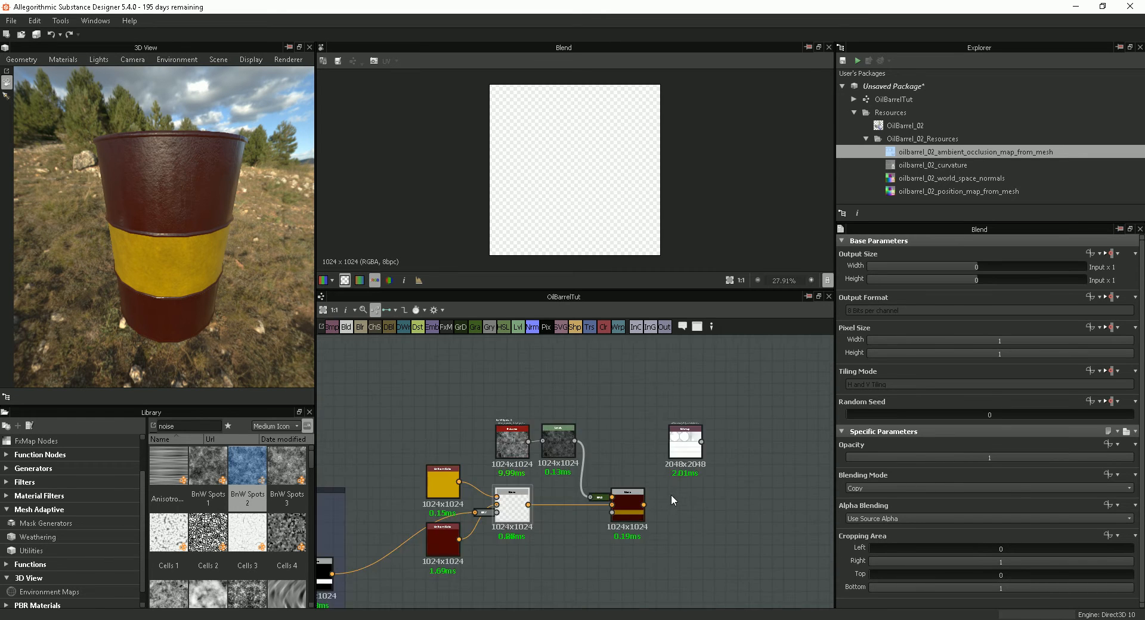
pyautogui.moveTo(522, 517); pyautogui.dragTo(730, 517)
pyautogui.moveTo(643, 504); pyautogui.dragTo(702, 508)
pyautogui.moveTo(685, 453); pyautogui.dragTo(627, 448)
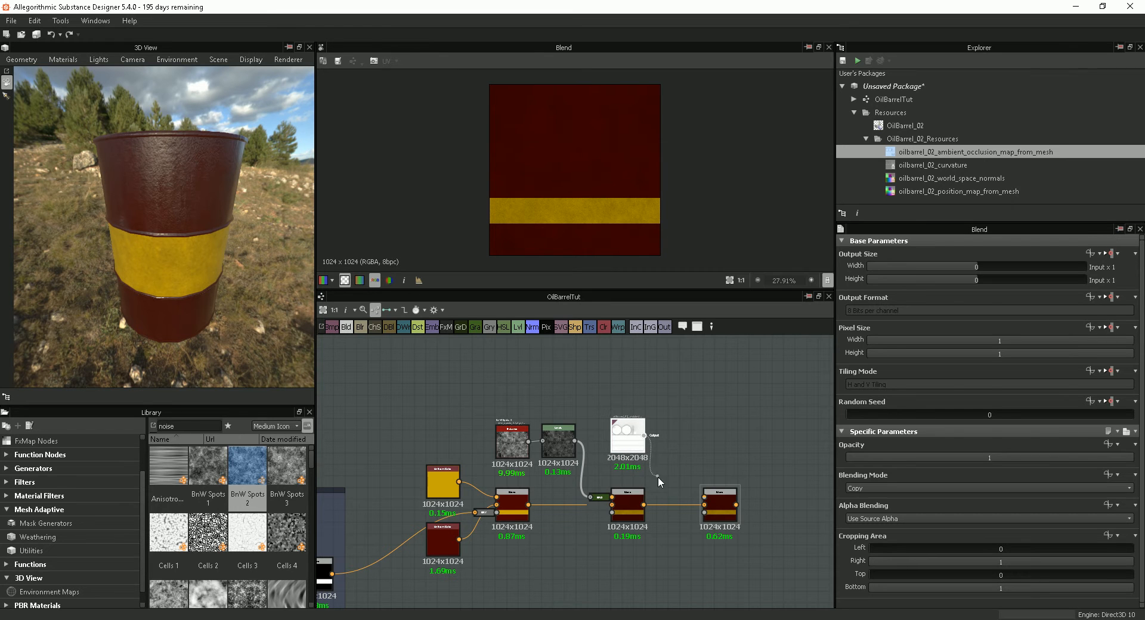
pyautogui.moveTo(700, 496); pyautogui.dragTo(708, 505)
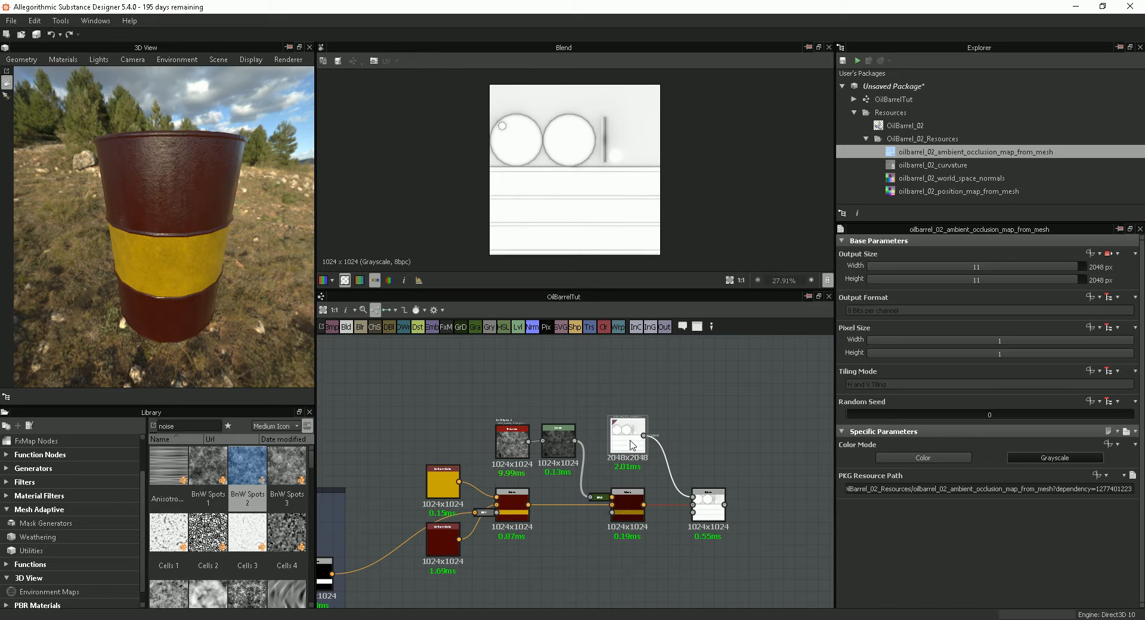
# Set the ambient occlusion map's Color Mode to Color and check the Blend it feeds.
pyautogui.click(895, 458)
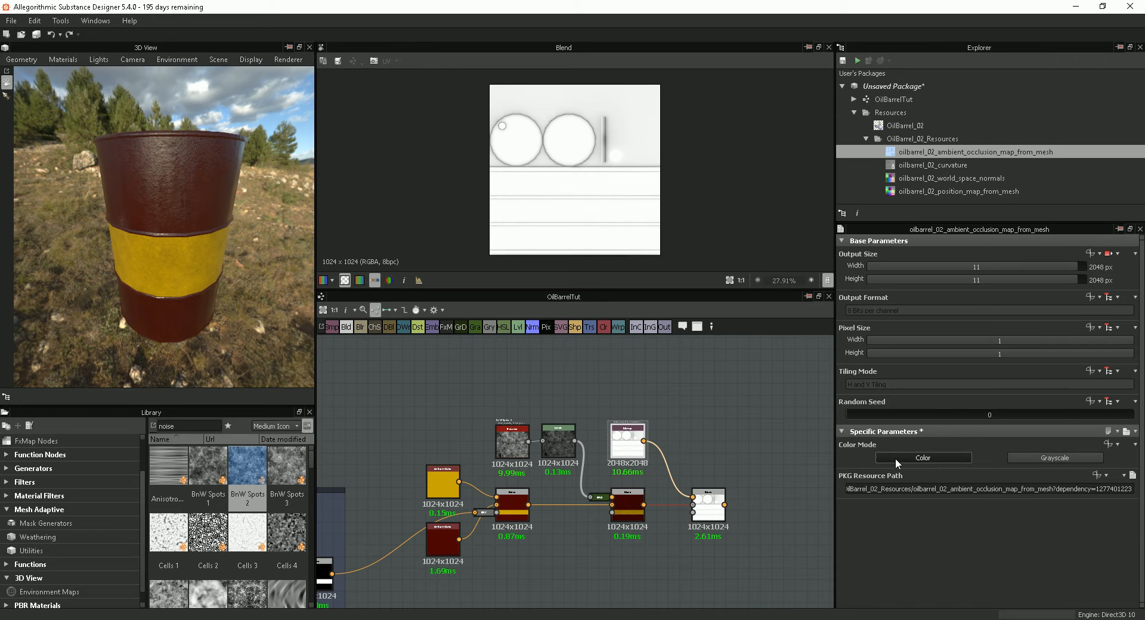
pyautogui.click(1040, 457)
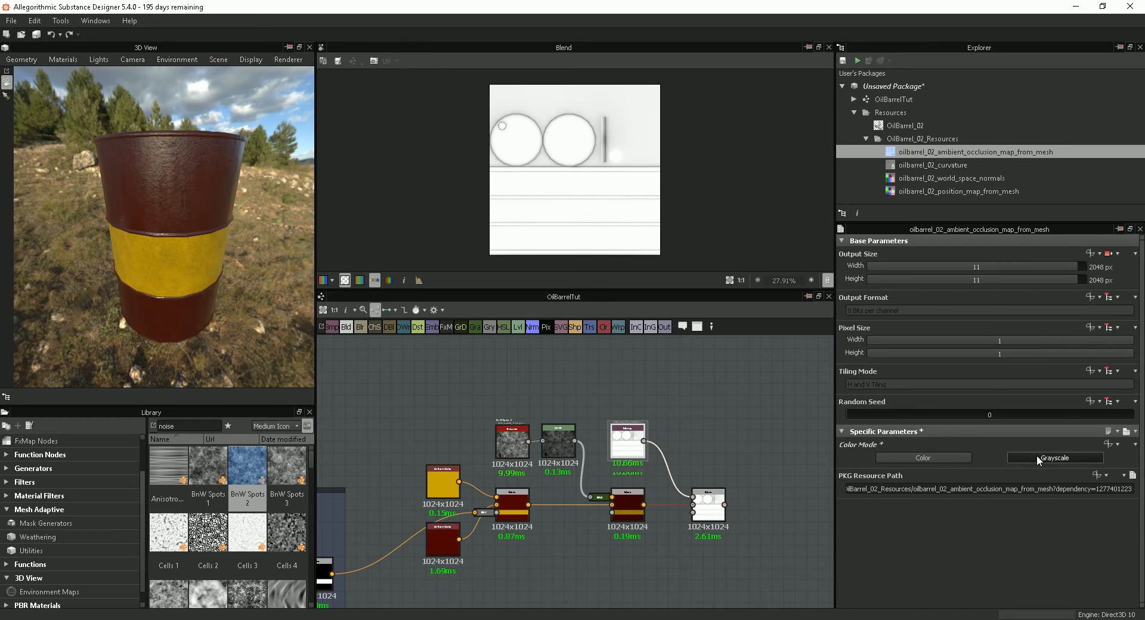
pyautogui.click(931, 458)
pyautogui.click(698, 513)
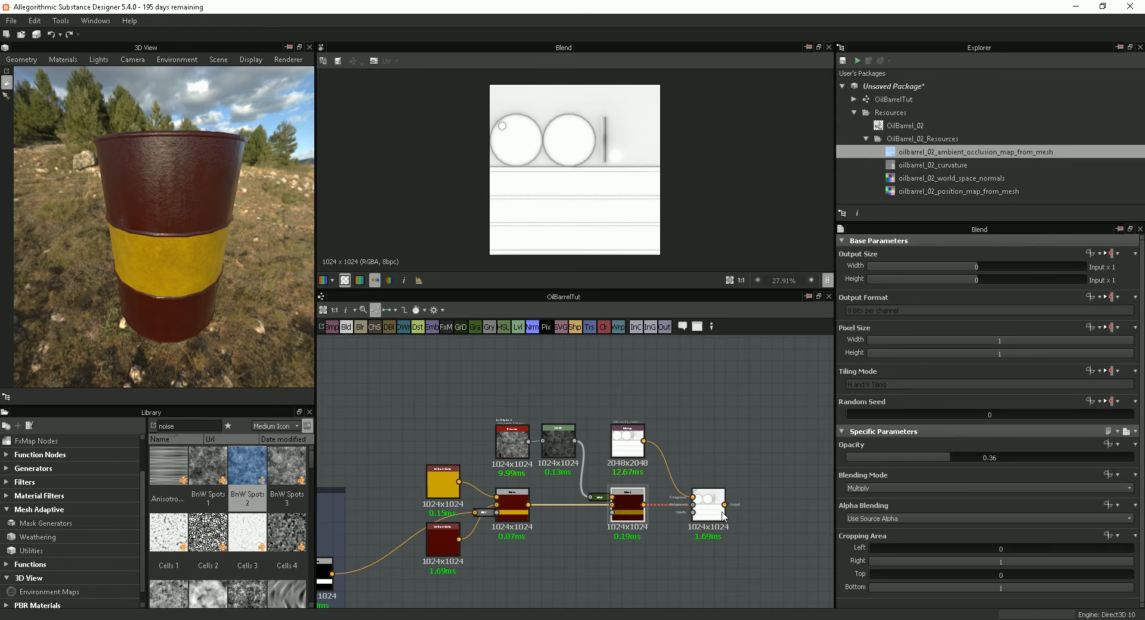
# Switch the ambient occlusion map to Grayscale and back to Color, checking its link to the third Blend.
pyautogui.moveTo(644, 441); pyautogui.dragTo(663, 417)
pyautogui.click(624, 442)
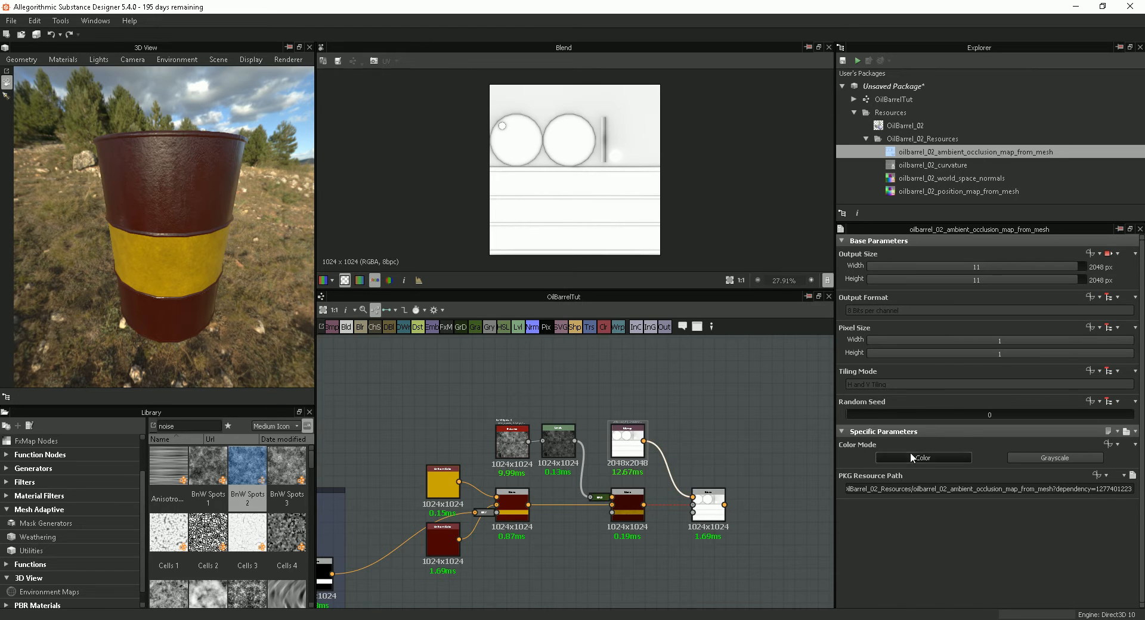
pyautogui.click(1036, 457)
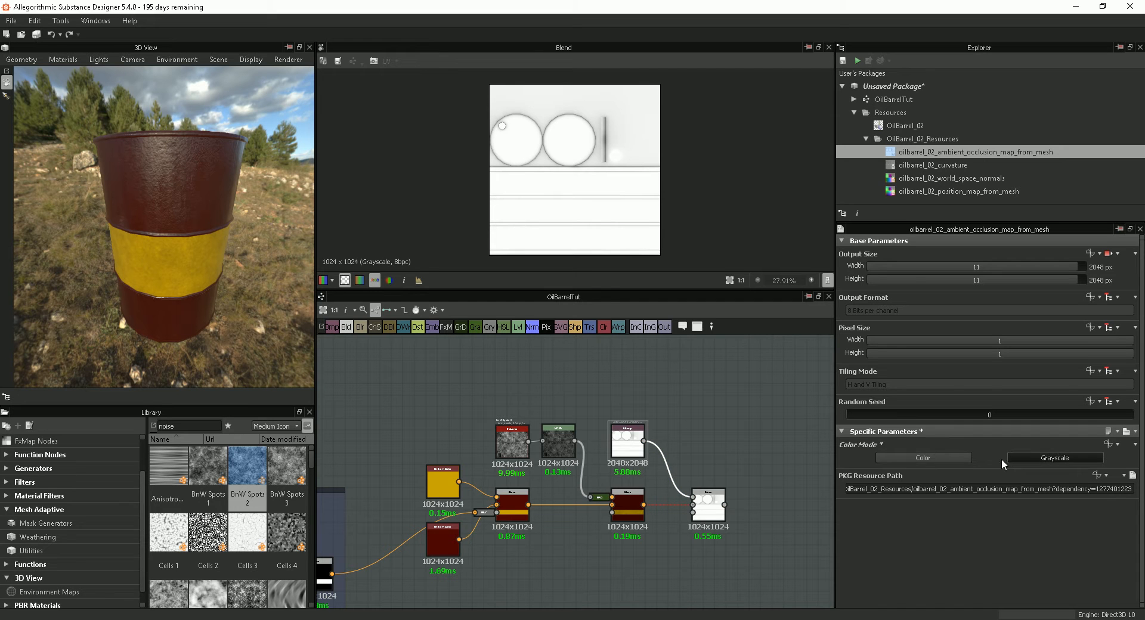
pyautogui.click(935, 456)
pyautogui.click(710, 510)
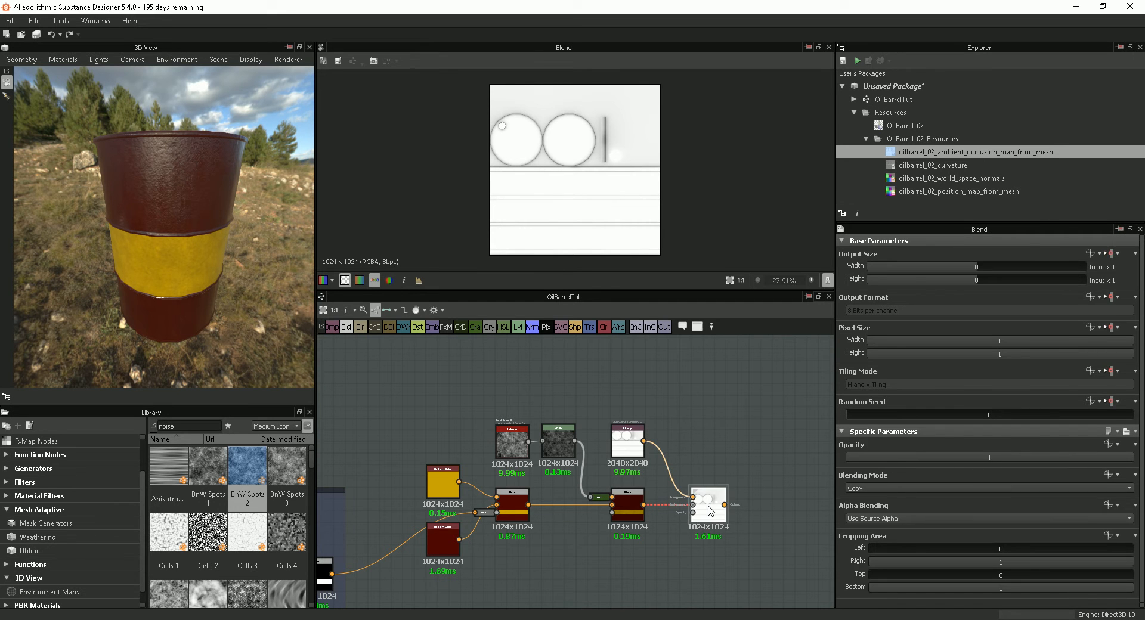
pyautogui.click(626, 441)
pyautogui.moveTo(678, 444); pyautogui.dragTo(666, 471)
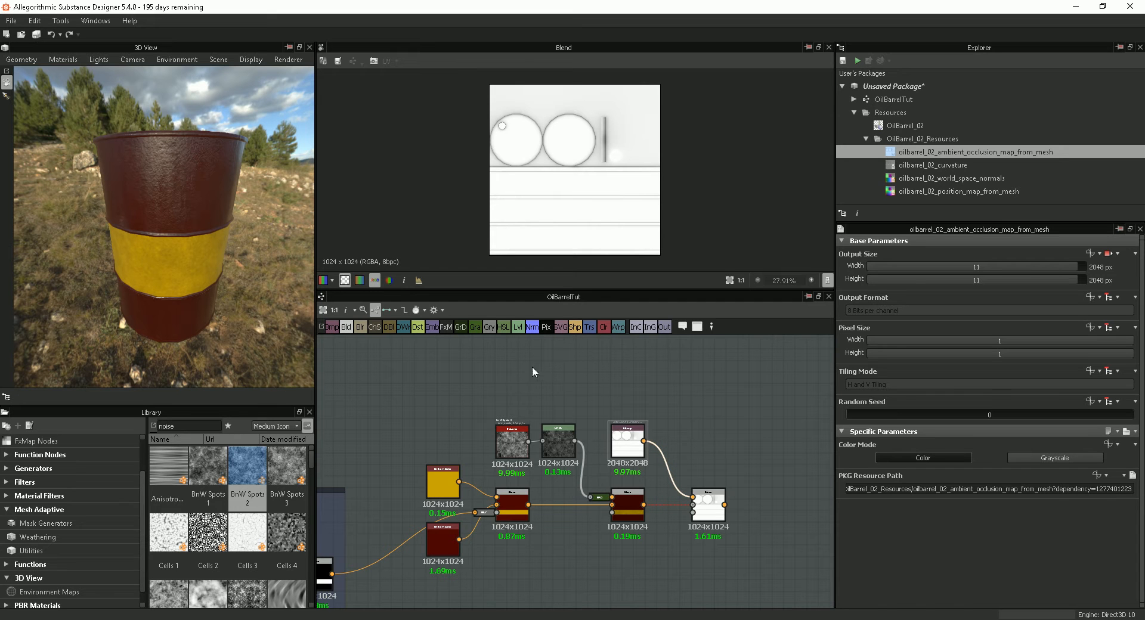
# Try inserting a Gradient Map between the ambient occlusion map and the third Blend's foreground.
pyautogui.click(474, 328)
pyautogui.moveTo(673, 472); pyautogui.dragTo(681, 451)
pyautogui.press('Delete')
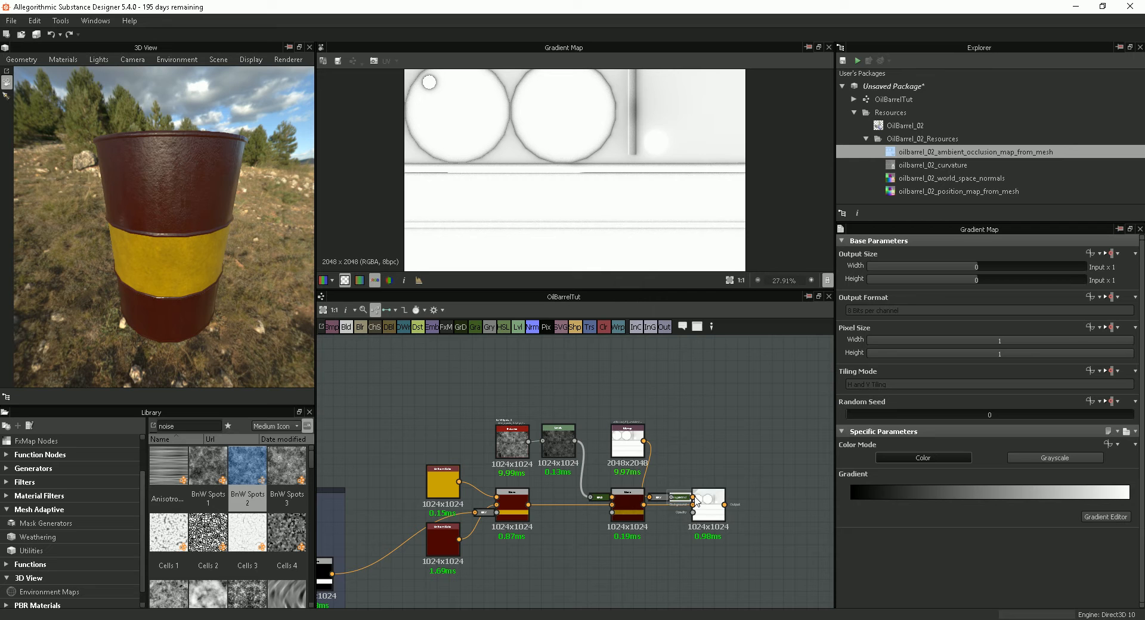
# Undock the Grayscale Conversion and Gradient Map nodes and place them in a row beside the ambient occlusion map.
pyautogui.click(659, 498)
pyautogui.press('d')
pyautogui.moveTo(672, 498); pyautogui.dragTo(686, 436)
pyautogui.doubleClick(699, 452)
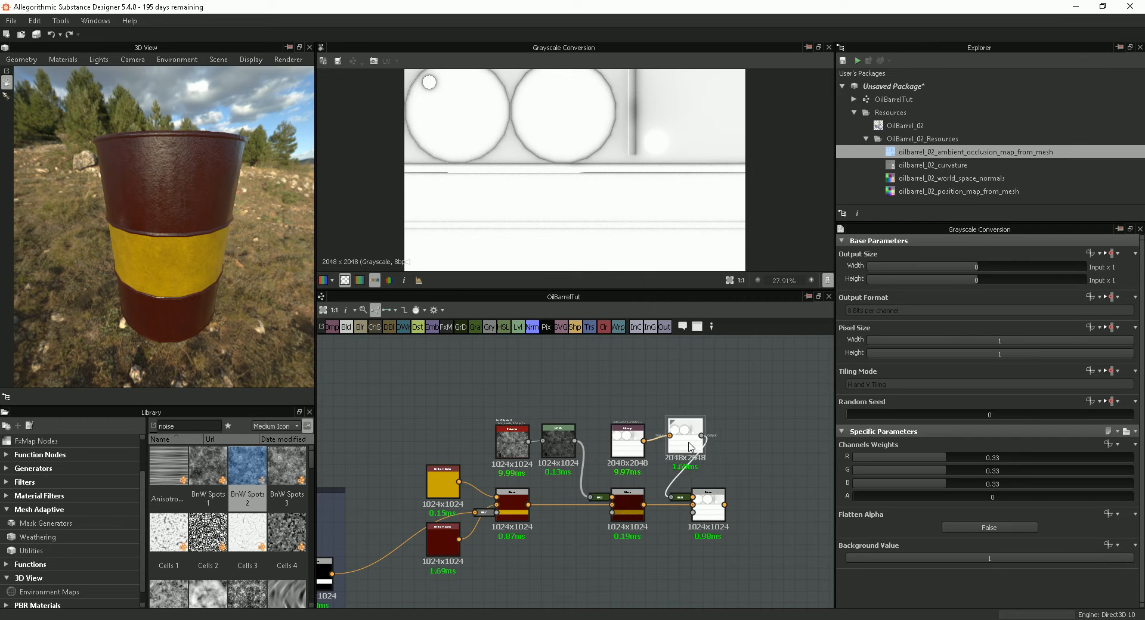
pyautogui.click(681, 498)
pyautogui.moveTo(681, 503); pyautogui.dragTo(763, 451)
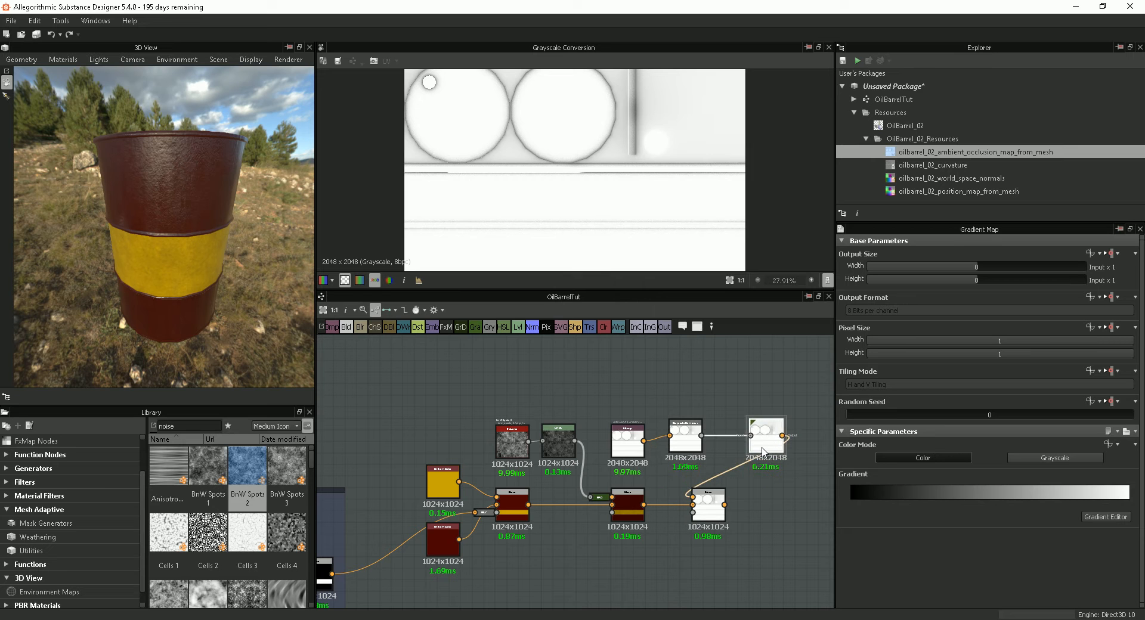
# Delete the Gradient Map and Grayscale Conversion nodes between the ambient occlusion map and the third Blend.
pyautogui.press('Delete')
pyautogui.moveTo(692, 441); pyautogui.dragTo(692, 496)
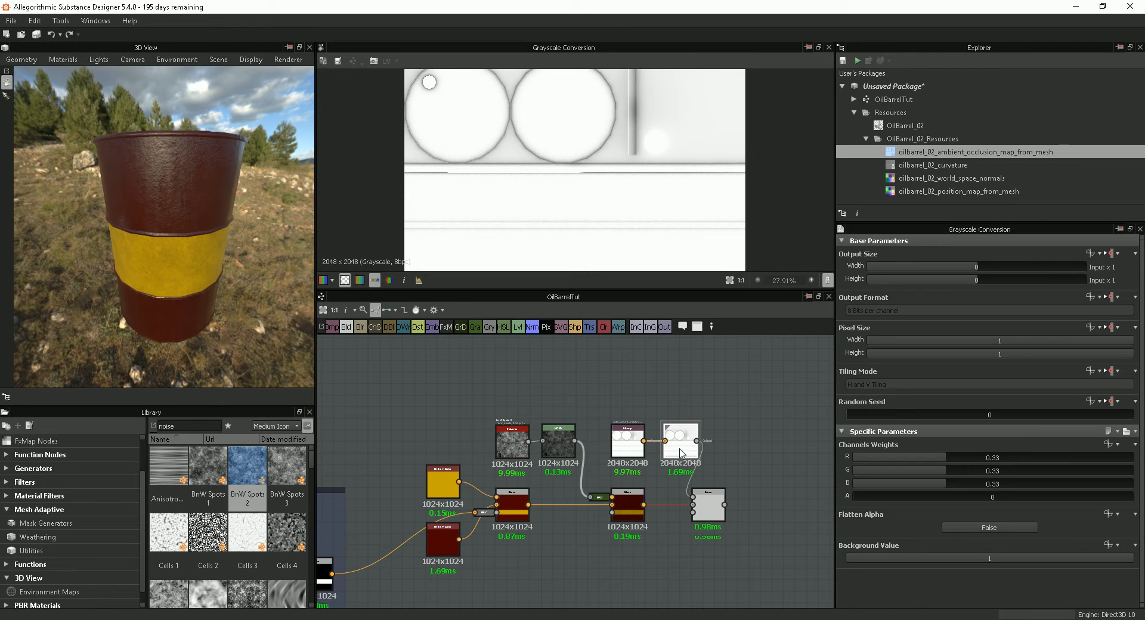
pyautogui.press('Delete')
# Try adding a new Gradient Map after the ambient occlusion map, deleting its Grayscale Conversion and reconnecting the map directly.
pyautogui.doubleClick(631, 444)
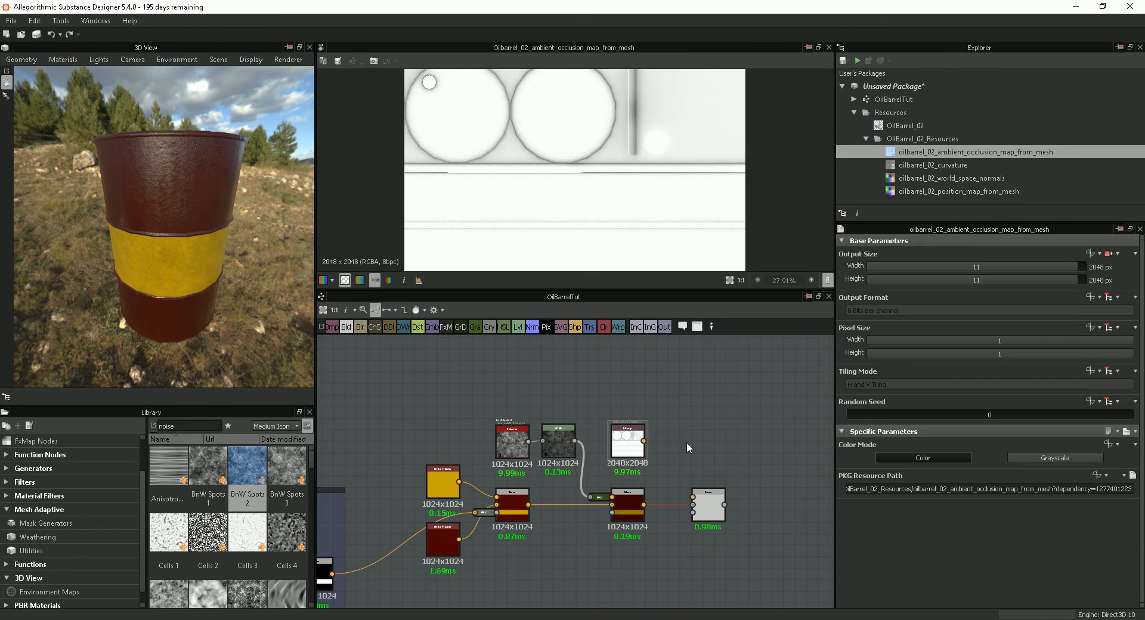
pyautogui.click(482, 325)
pyautogui.moveTo(583, 470); pyautogui.dragTo(699, 452)
pyautogui.click(680, 446)
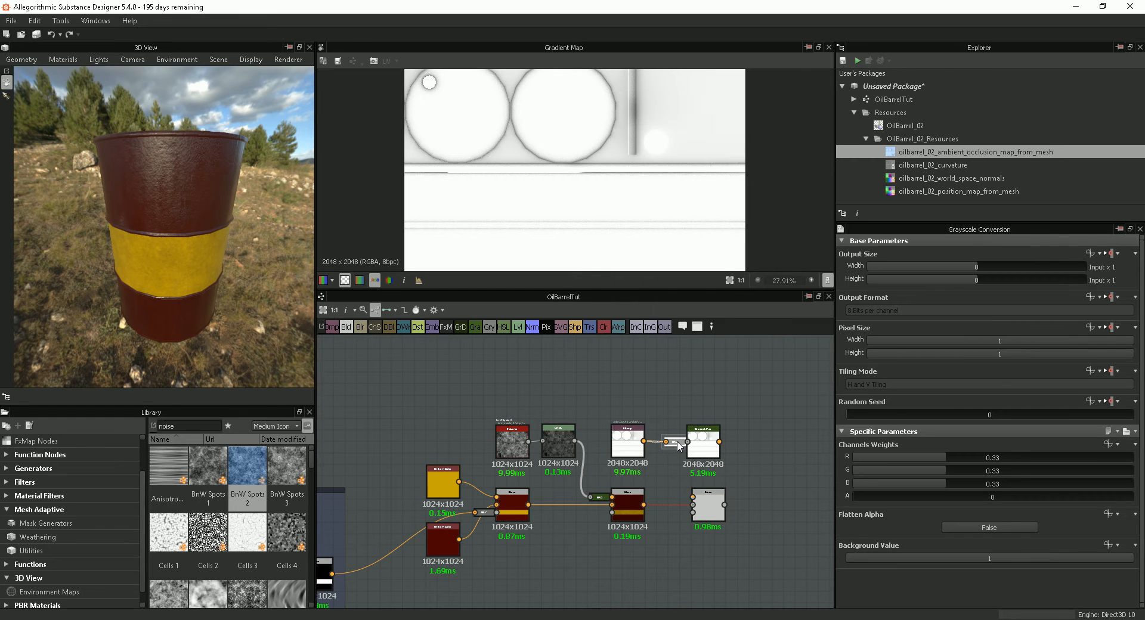
pyautogui.press('Delete')
pyautogui.moveTo(644, 441); pyautogui.dragTo(689, 442)
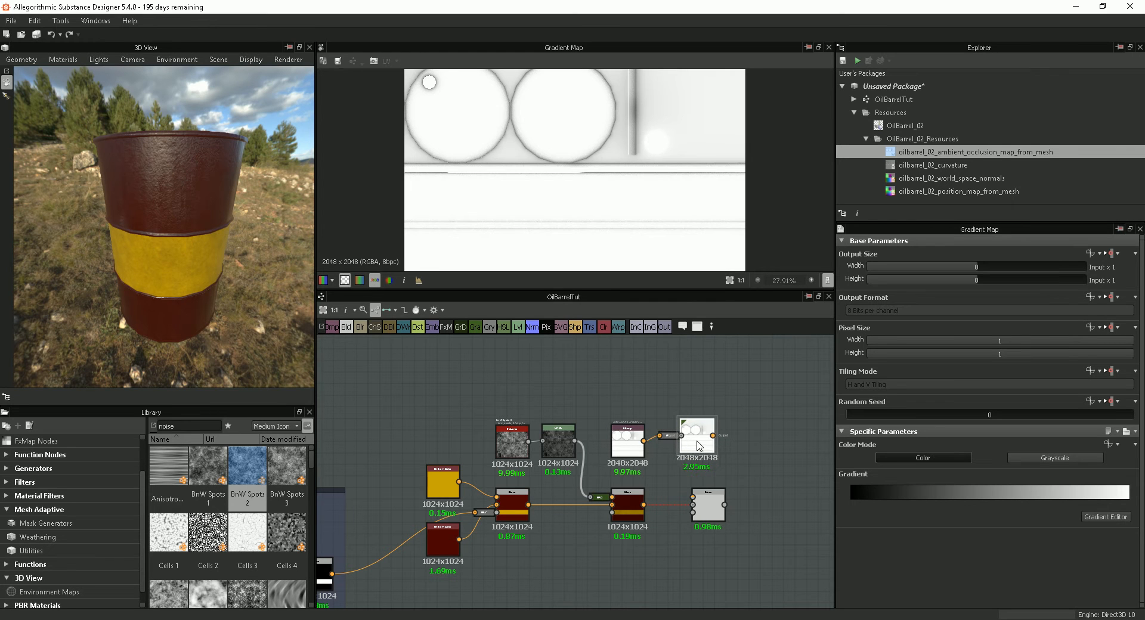
# Remove the new Gradient Map and its Grayscale Conversion, and connect the ambient occlusion map directly to the third Blend's foreground.
pyautogui.moveTo(681, 490); pyautogui.dragTo(692, 497)
pyautogui.press('Delete')
pyautogui.click(669, 448)
pyautogui.press('Delete')
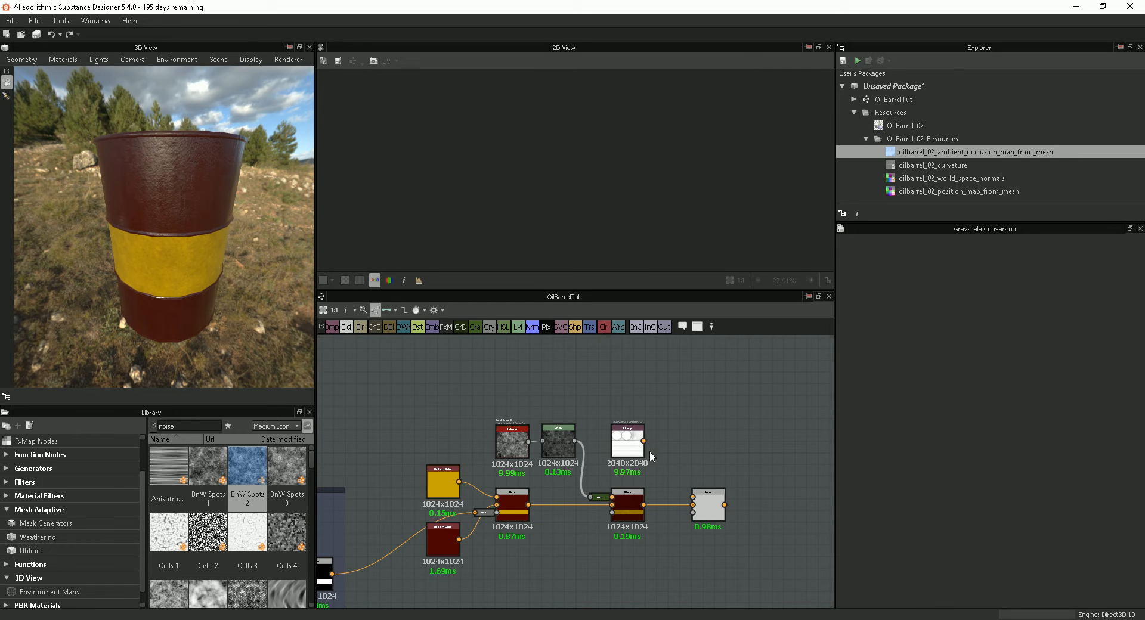
pyautogui.moveTo(686, 498); pyautogui.dragTo(692, 498)
pyautogui.doubleClick(631, 447)
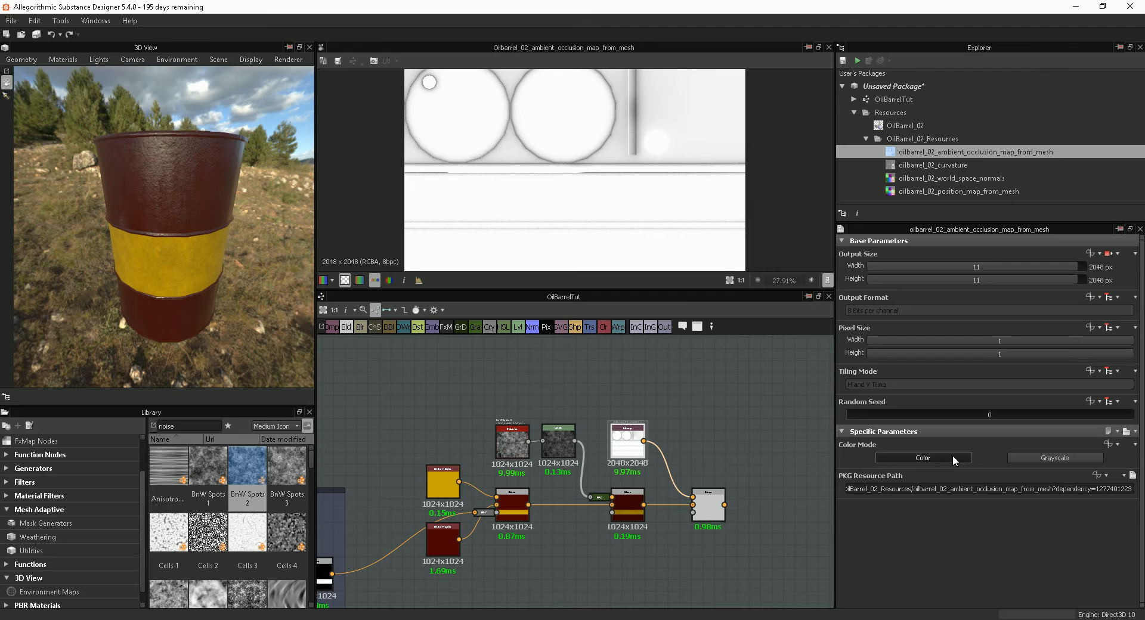
# Set the third Blend, combining the ambient occlusion with the base color, to Multiply mode with an opacity of 0.95.
pyautogui.doubleClick(708, 503)
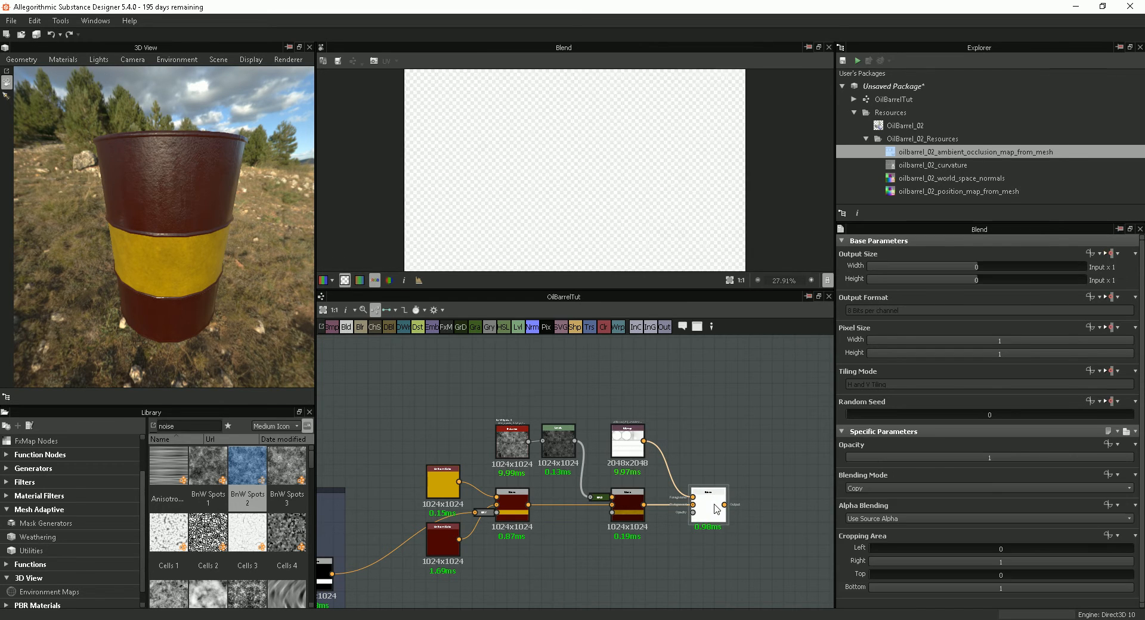
pyautogui.click(903, 488)
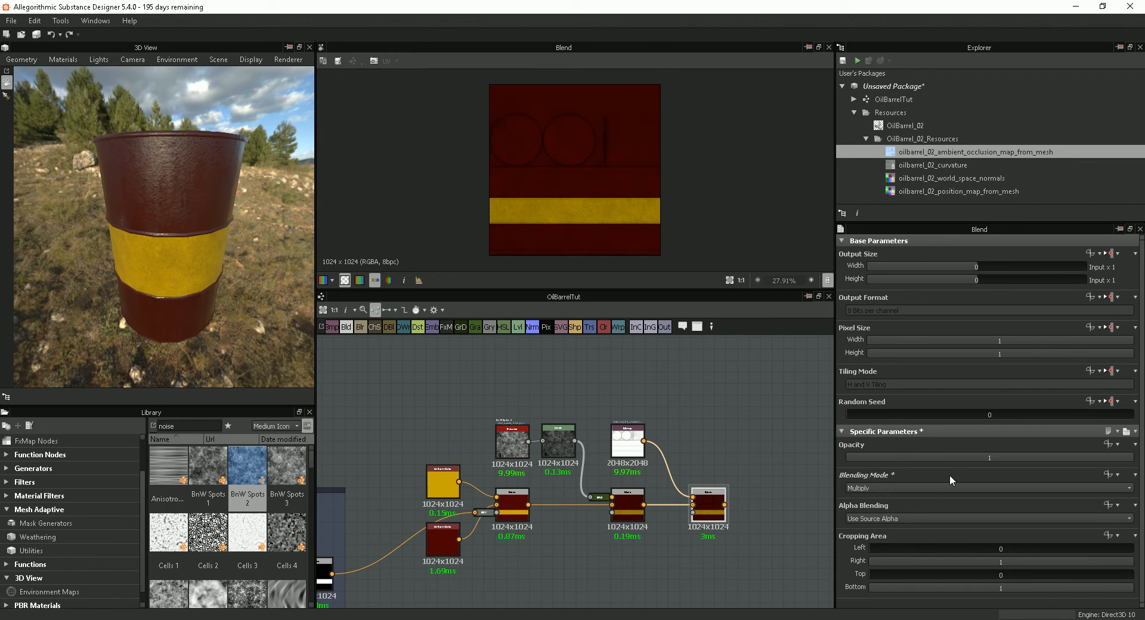
pyautogui.moveTo(971, 458); pyautogui.dragTo(1121, 474)
# Show the third Blend as the base color on the 3D barrel and set its opacity to 0.78.
pyautogui.scroll(4, 173, 280)
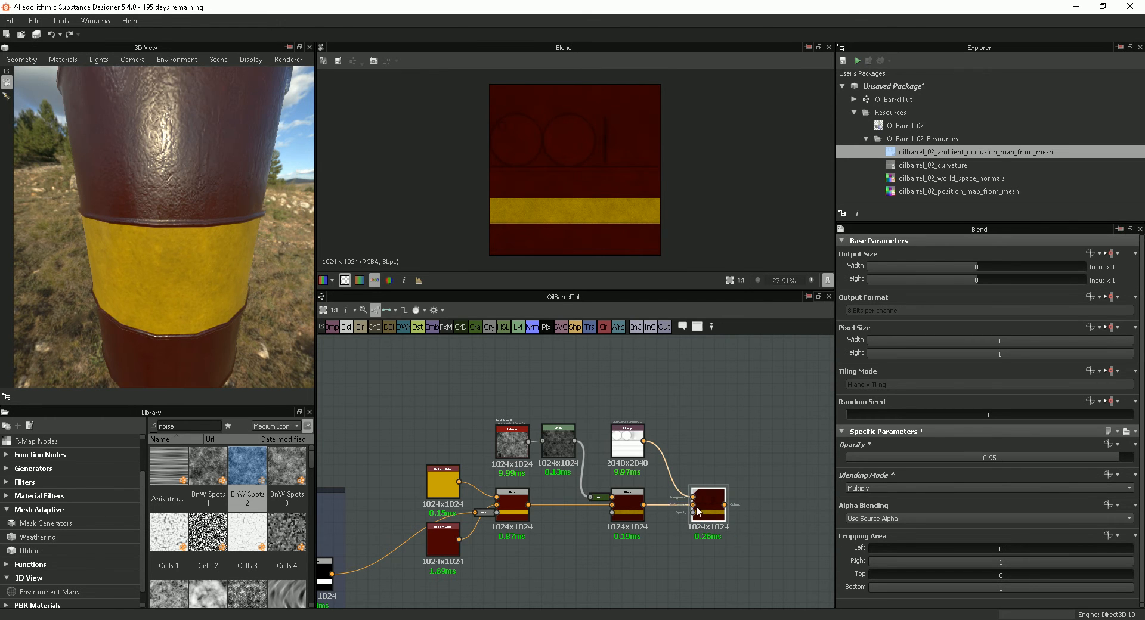
pyautogui.moveTo(706, 503); pyautogui.dragTo(205, 220)
pyautogui.click(209, 267)
pyautogui.scroll(3, 206, 220)
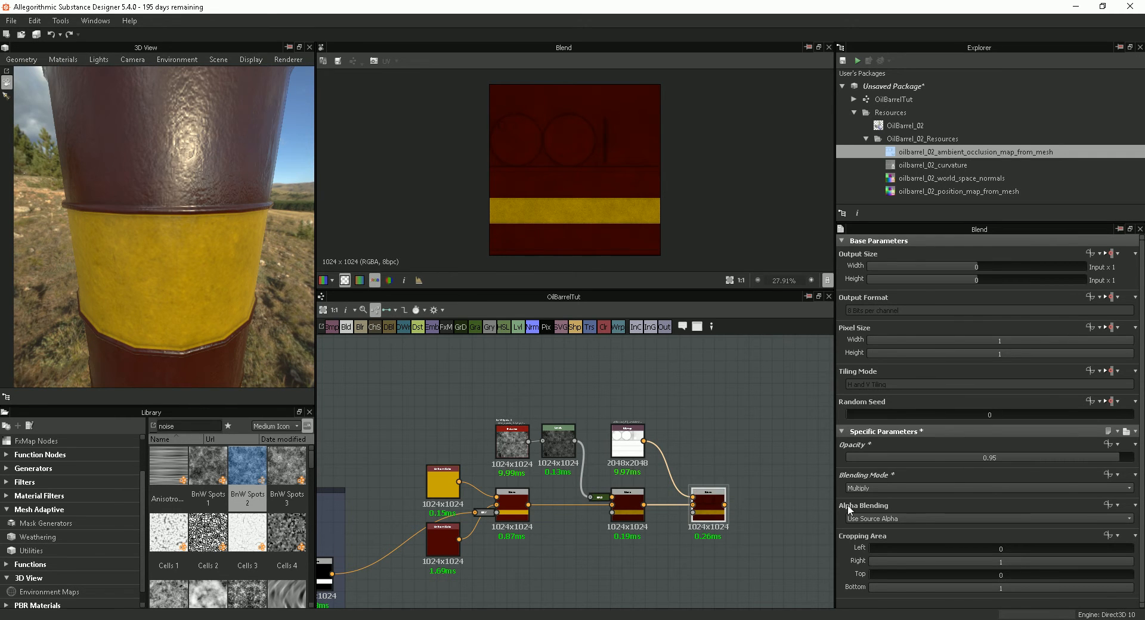
pyautogui.moveTo(931, 454); pyautogui.dragTo(1068, 451)
# Adjust the ColourMask's Transformation 2D, moving the yellow band's lower and upper edges slightly inward to fit the barrel's ridges.
pyautogui.moveTo(157, 257); pyautogui.dragTo(209, 282)
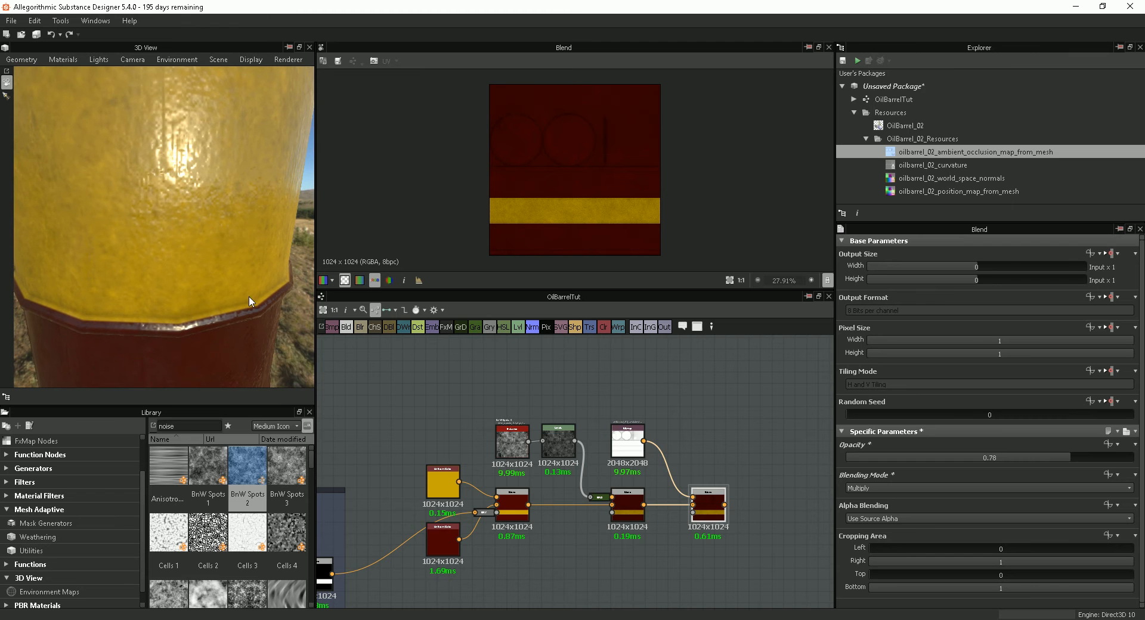
pyautogui.scroll(-1, 531, 507)
pyautogui.moveTo(530, 541); pyautogui.dragTo(721, 514, button='middle')
pyautogui.scroll(2, 597, 525)
pyautogui.click(460, 477)
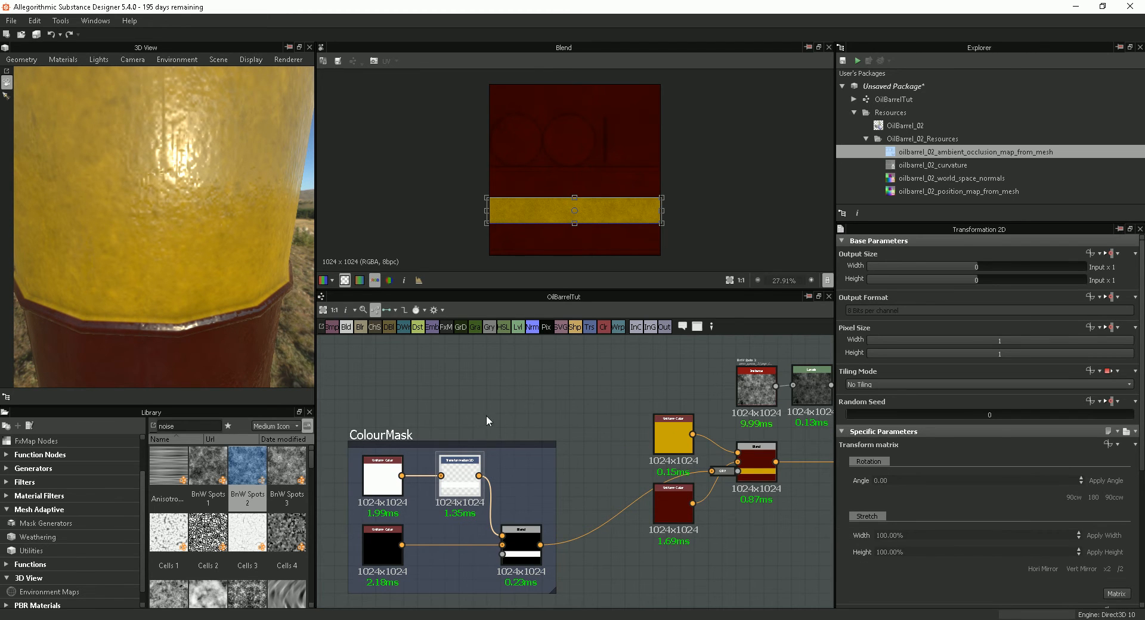
pyautogui.moveTo(196, 318); pyautogui.dragTo(253, 281)
pyautogui.scroll(8, 573, 227)
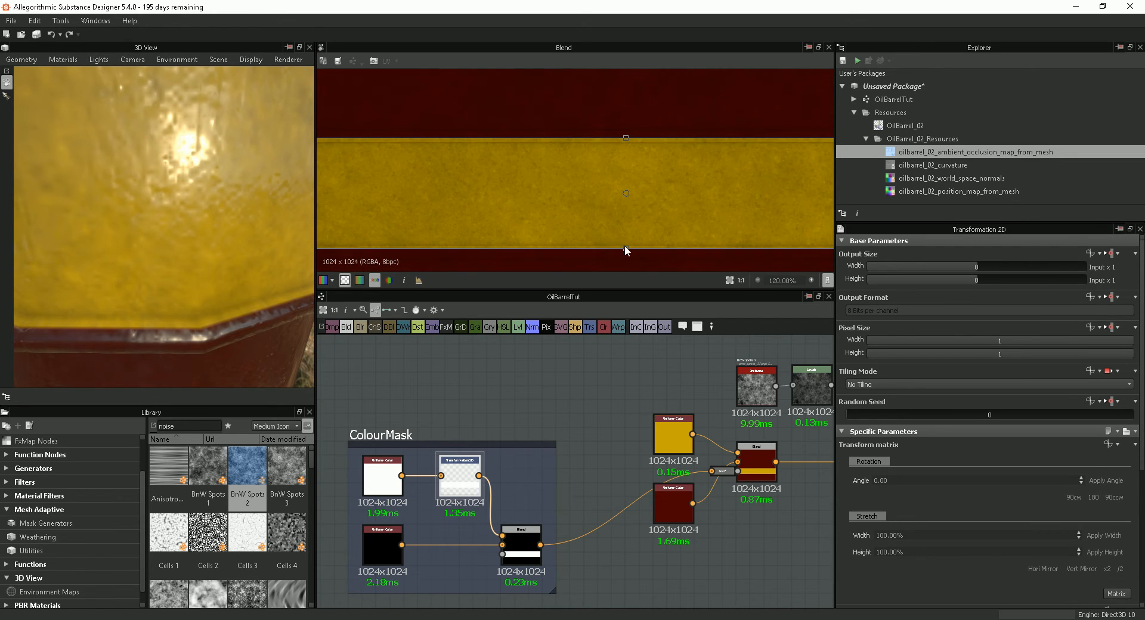
pyautogui.moveTo(625, 247); pyautogui.dragTo(626, 246)
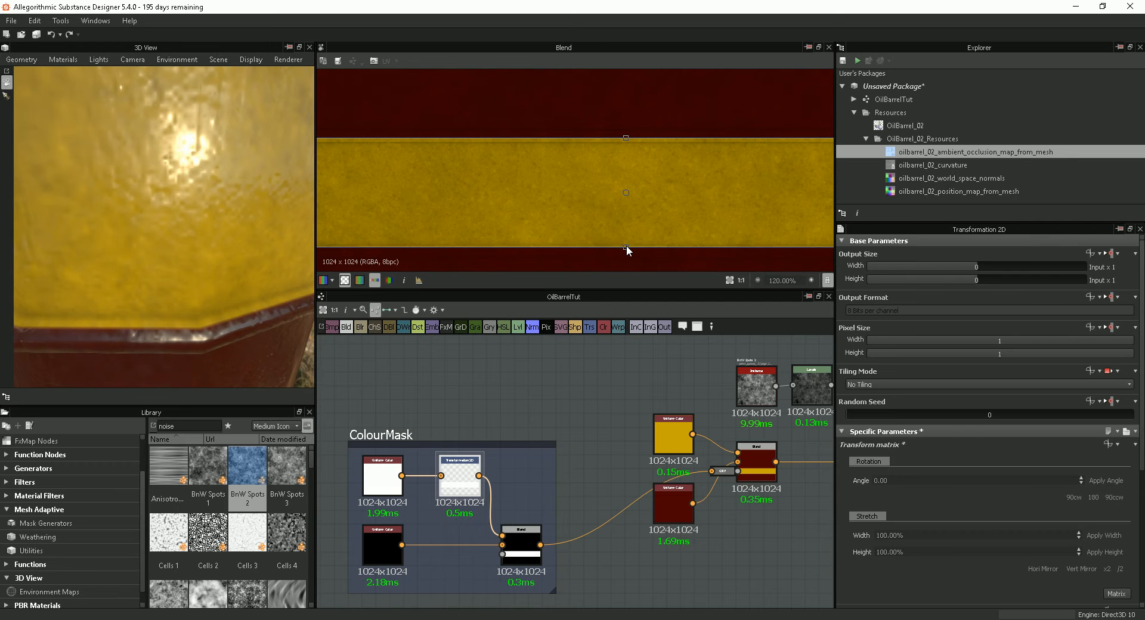
pyautogui.moveTo(627, 138); pyautogui.dragTo(627, 141)
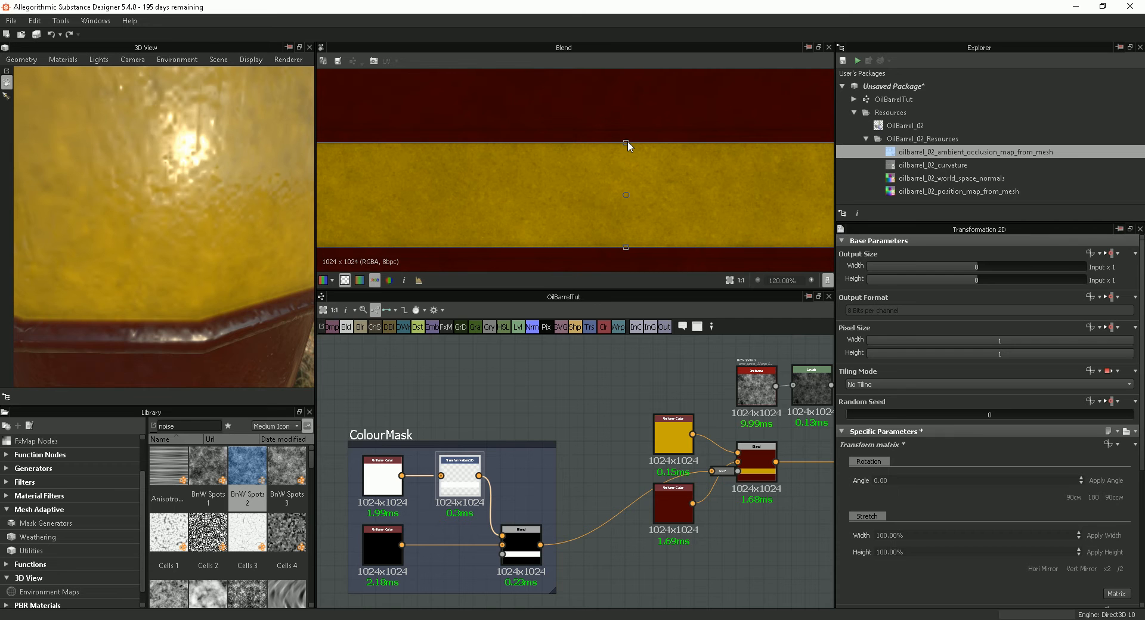
# Check the yellow band against the barrel's upper ridge and raise the band's upper edge slightly.
pyautogui.scroll(-5, 264, 201)
pyautogui.moveTo(174, 216); pyautogui.dragTo(167, 349, button='middle')
pyautogui.scroll(2, 161, 268)
pyautogui.scroll(2, 180, 272)
pyautogui.scroll(1, 179, 196)
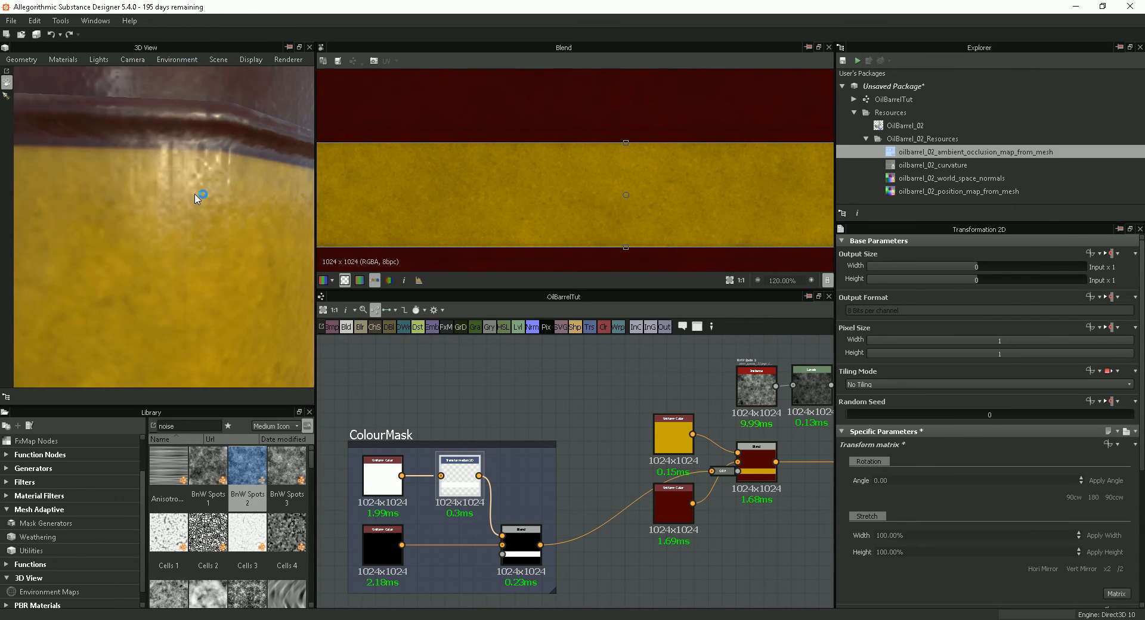
pyautogui.moveTo(626, 141); pyautogui.dragTo(628, 140)
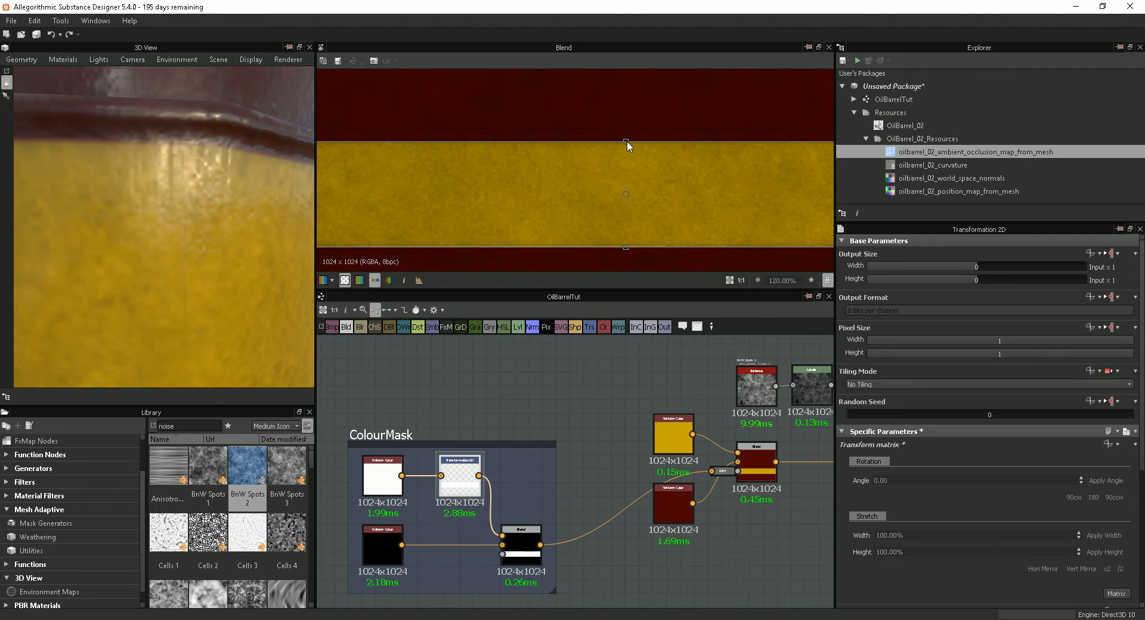
pyautogui.scroll(-6, 197, 281)
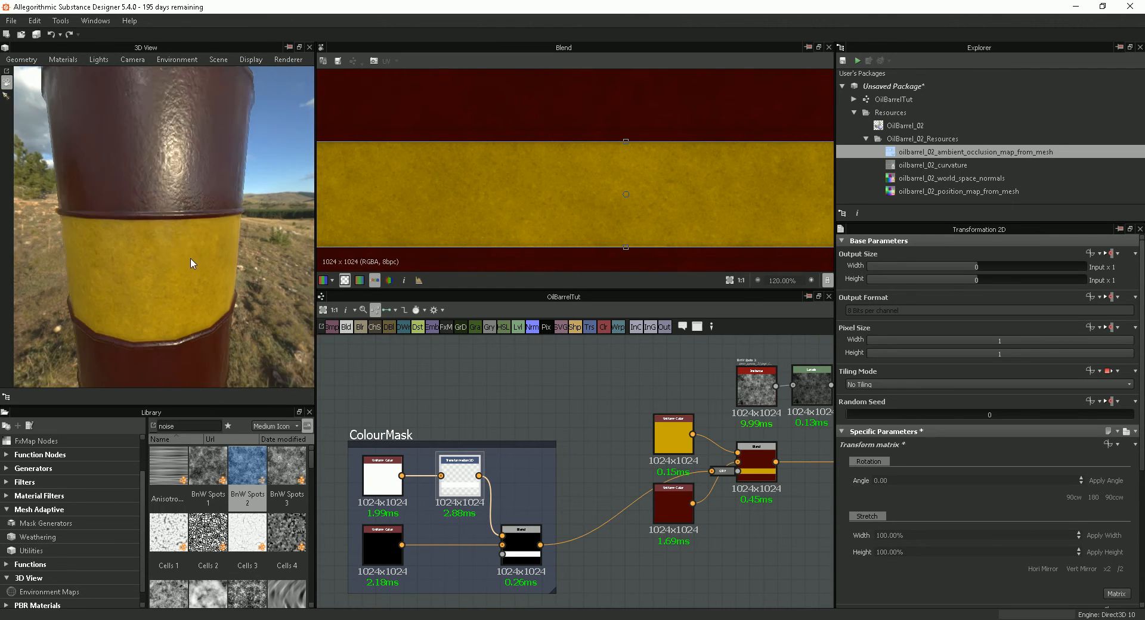
pyautogui.scroll(-2, 197, 281)
pyautogui.scroll(-3, 657, 206)
pyautogui.scroll(-1, 657, 210)
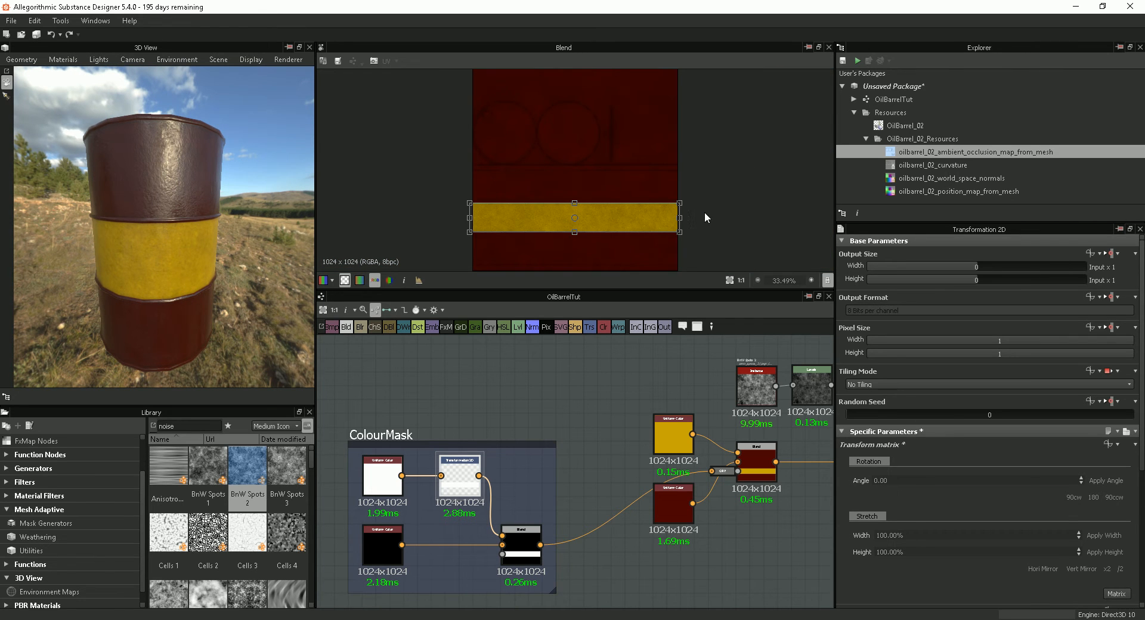
# Select all the base color, noise and ambient occlusion nodes and move them slightly away from the ColourMask frame.
pyautogui.click(700, 465)
pyautogui.moveTo(704, 467); pyautogui.dragTo(509, 471, button='middle')
pyautogui.scroll(-2, 510, 472)
pyautogui.moveTo(633, 486); pyautogui.dragTo(629, 460, button='middle')
pyautogui.scroll(-1, 634, 486)
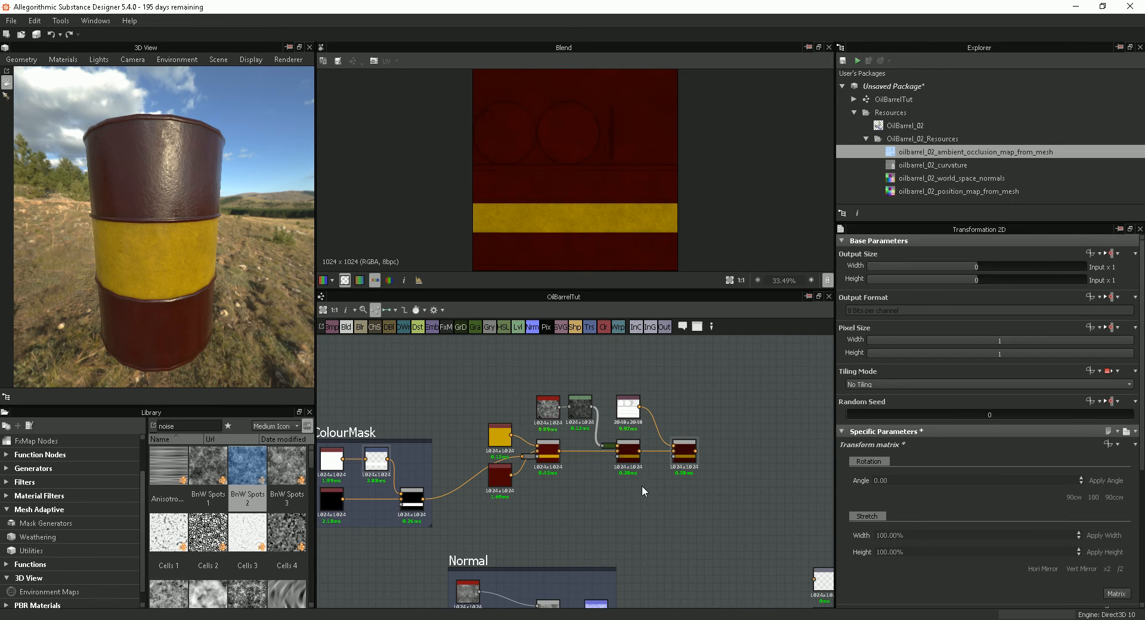
pyautogui.moveTo(738, 375); pyautogui.dragTo(481, 513)
pyautogui.moveTo(505, 475); pyautogui.dragTo(513, 475)
pyautogui.rightClick(539, 445)
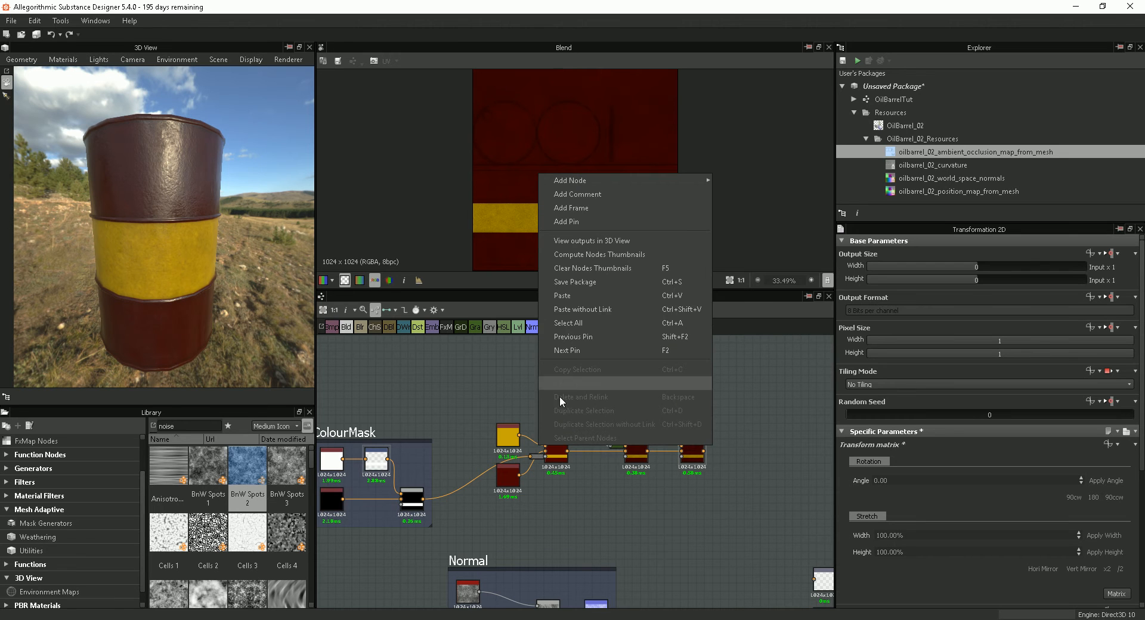
pyautogui.click(583, 206)
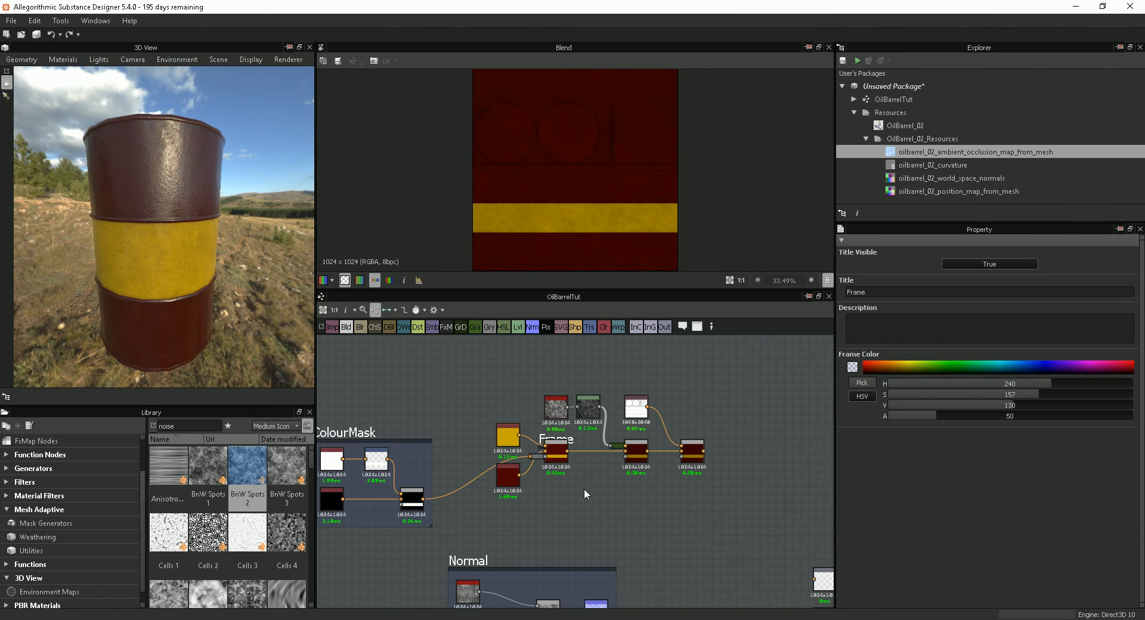
pyautogui.hotkey('ctrl', 'z')
# Add a frame around the base color, noise and ambient occlusion nodes and title it Colour.
pyautogui.moveTo(566, 472); pyautogui.dragTo(476, 382)
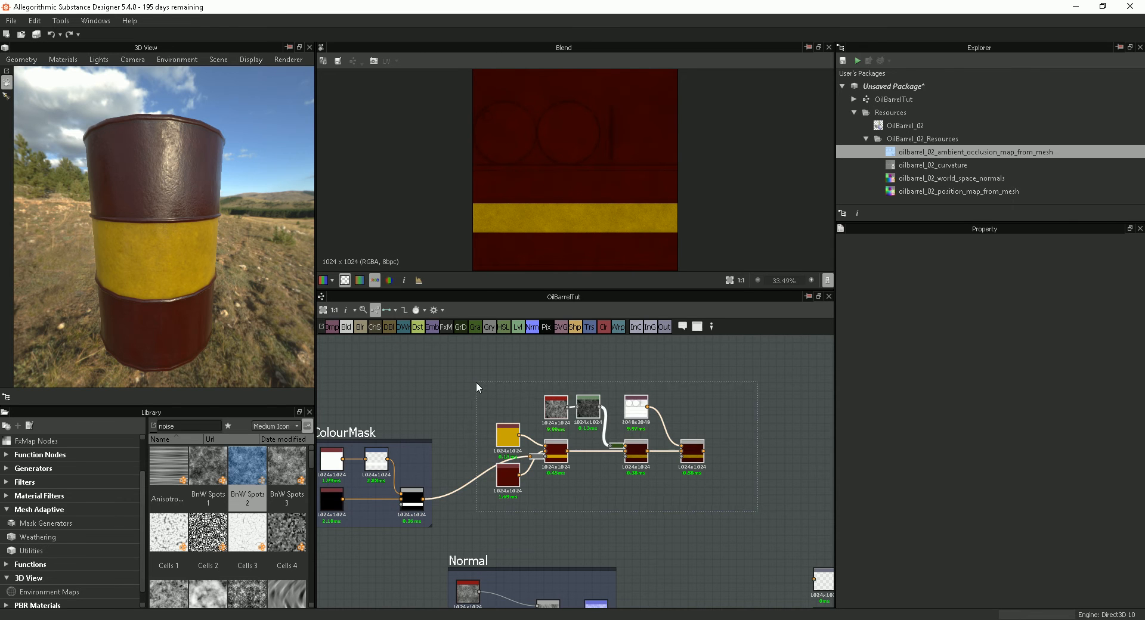
pyautogui.rightClick(561, 417)
pyautogui.click(583, 240)
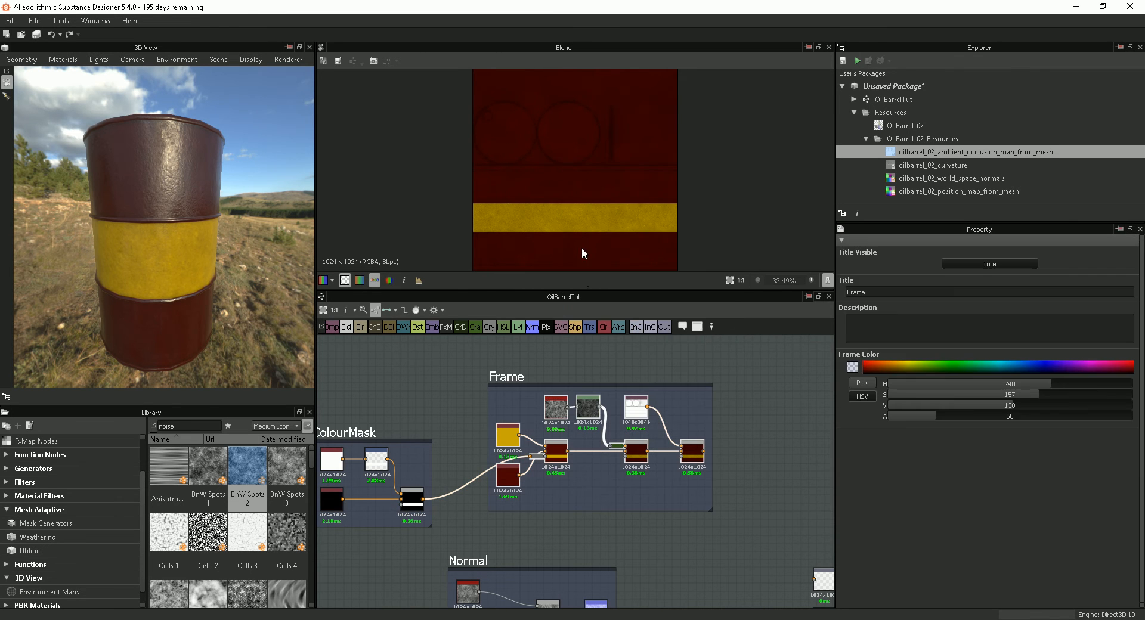
pyautogui.hotkey('ctrl', 'a')
pyautogui.write('Colour')
pyautogui.press('Return')
# Move the Colour frame closer to the ColourMask and Normal frames, and shift the column of output nodes up beside them.
pyautogui.scroll(-4, 738, 466)
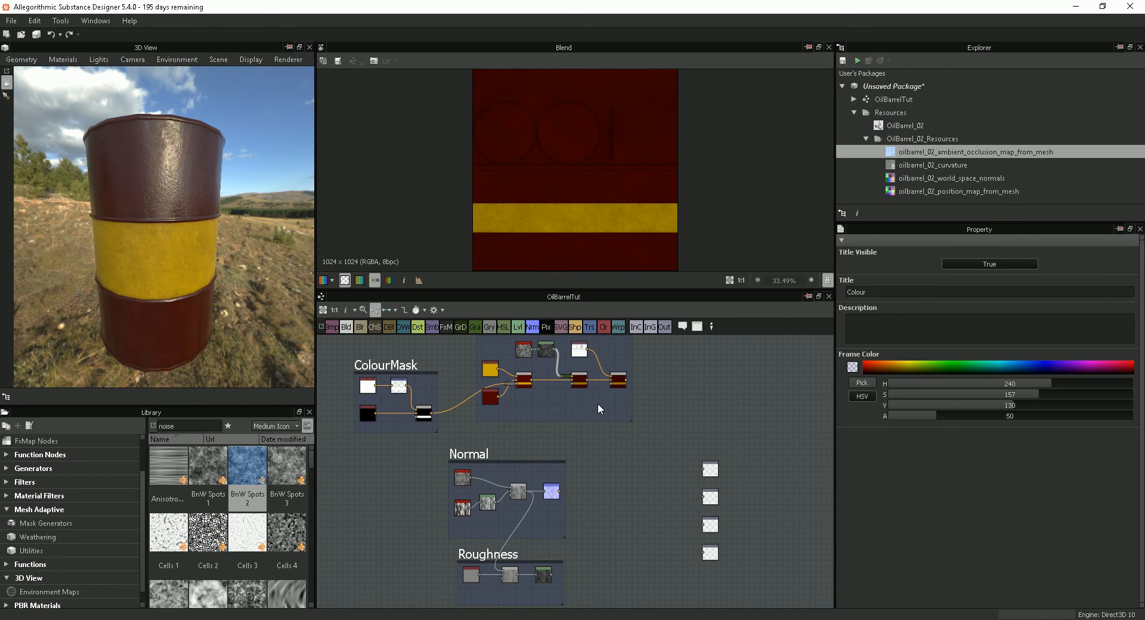
pyautogui.scroll(-3, 661, 399)
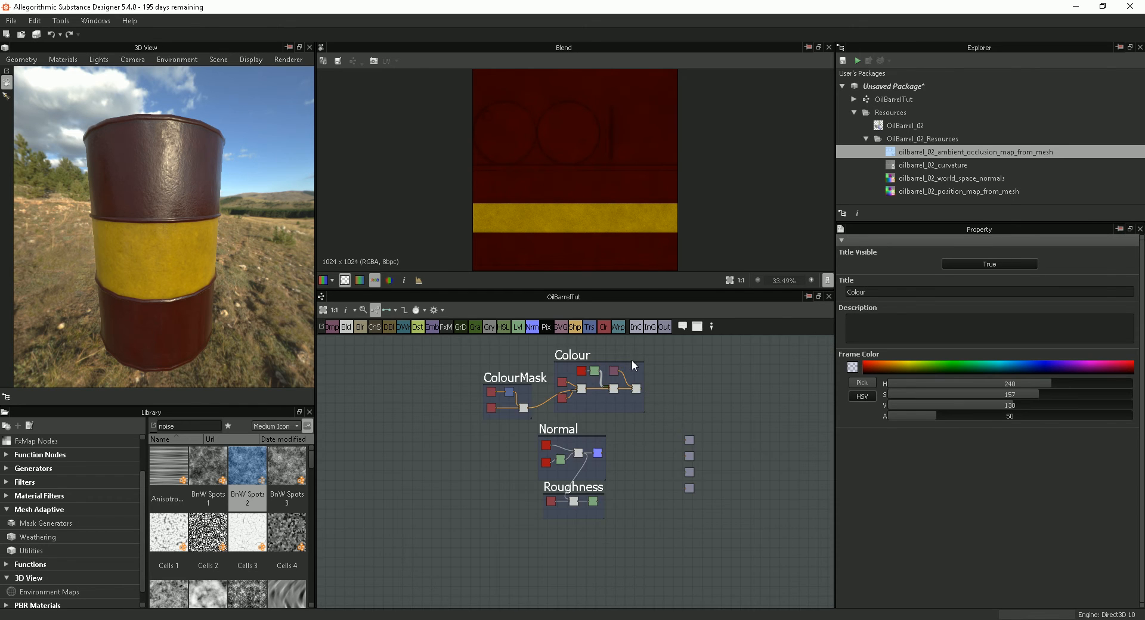
pyautogui.moveTo(630, 360); pyautogui.dragTo(618, 371)
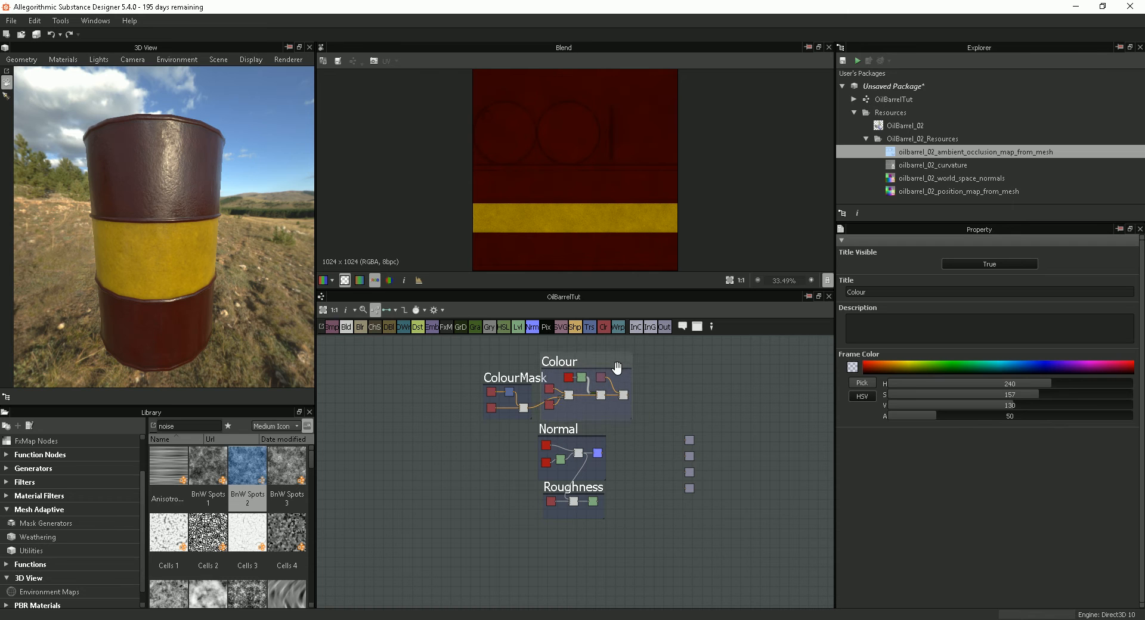
pyautogui.scroll(1, 678, 434)
pyautogui.scroll(1, 678, 435)
pyautogui.moveTo(678, 406); pyautogui.dragTo(685, 454)
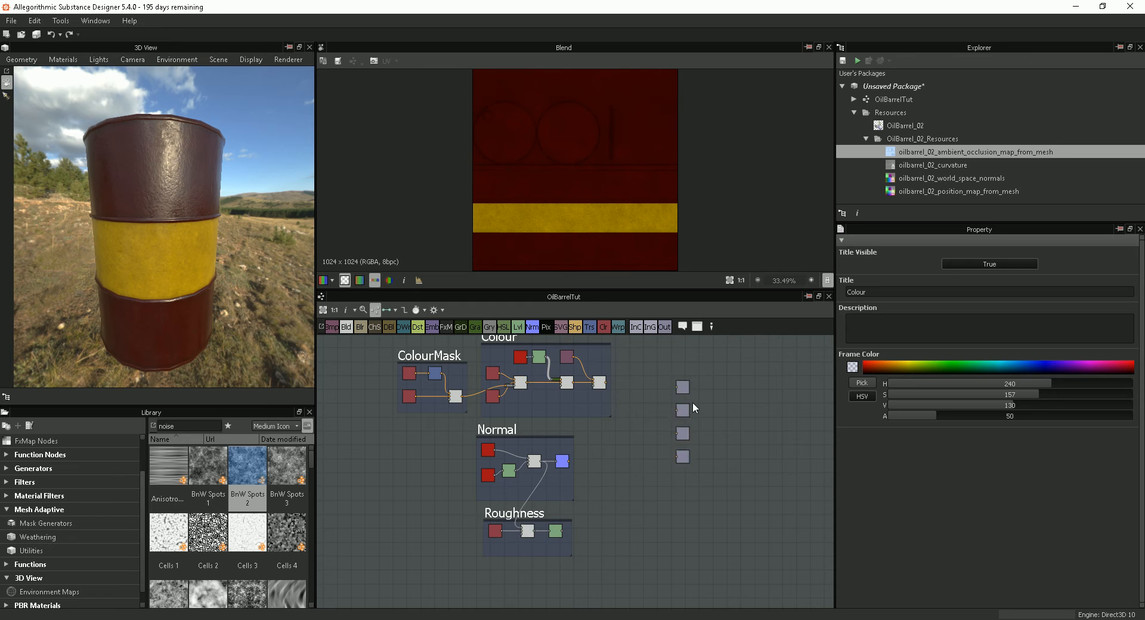
# Connect the Colour frame's final Blend to the Base Color output.
pyautogui.scroll(3, 695, 388)
pyautogui.moveTo(719, 469)
pyautogui.mouseDown(button='middle')
pyautogui.moveTo(789, 510)
pyautogui.moveTo(736, 481)
pyautogui.mouseUp(button='middle')
pyautogui.scroll(-1, 789, 509)
pyautogui.scroll(4, 693, 476)
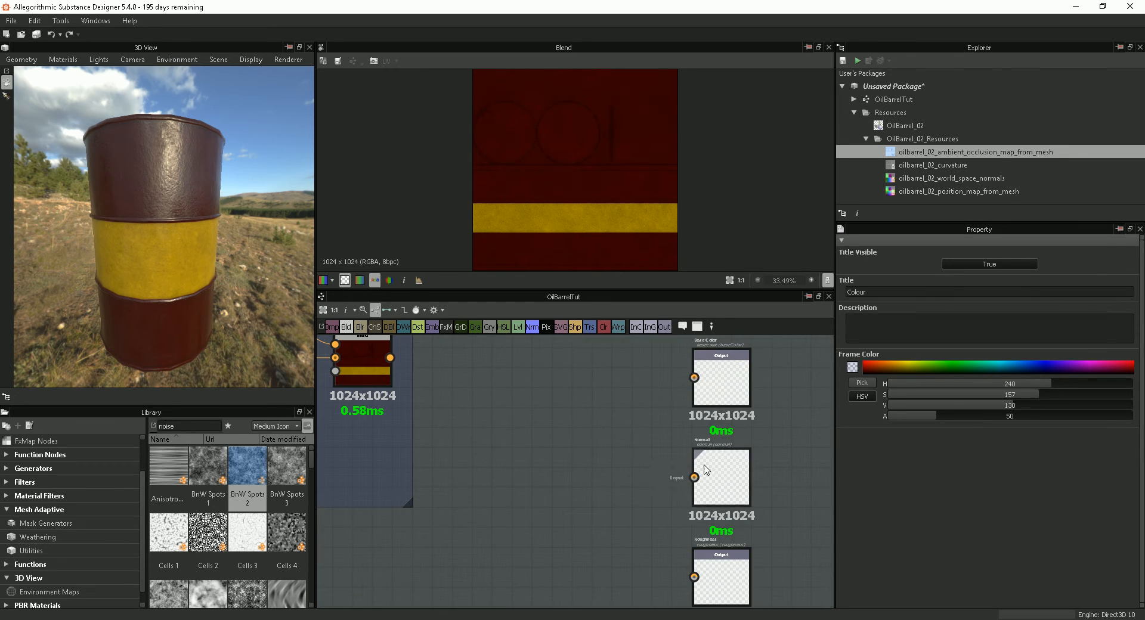
pyautogui.moveTo(656, 400); pyautogui.dragTo(681, 431, button='middle')
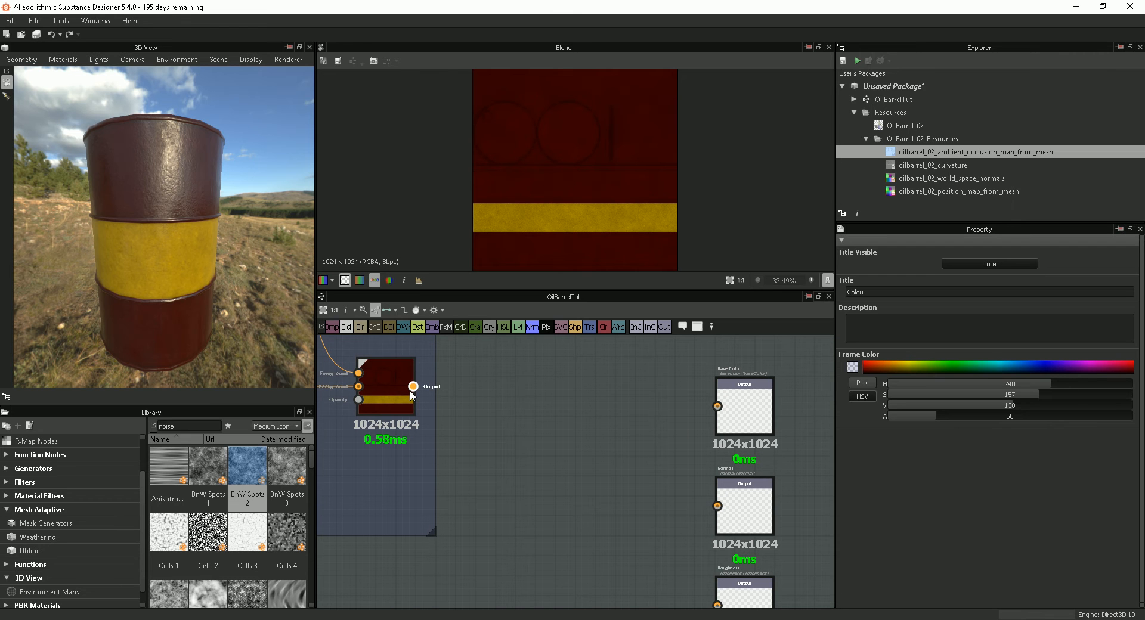
pyautogui.moveTo(414, 387); pyautogui.dragTo(718, 406)
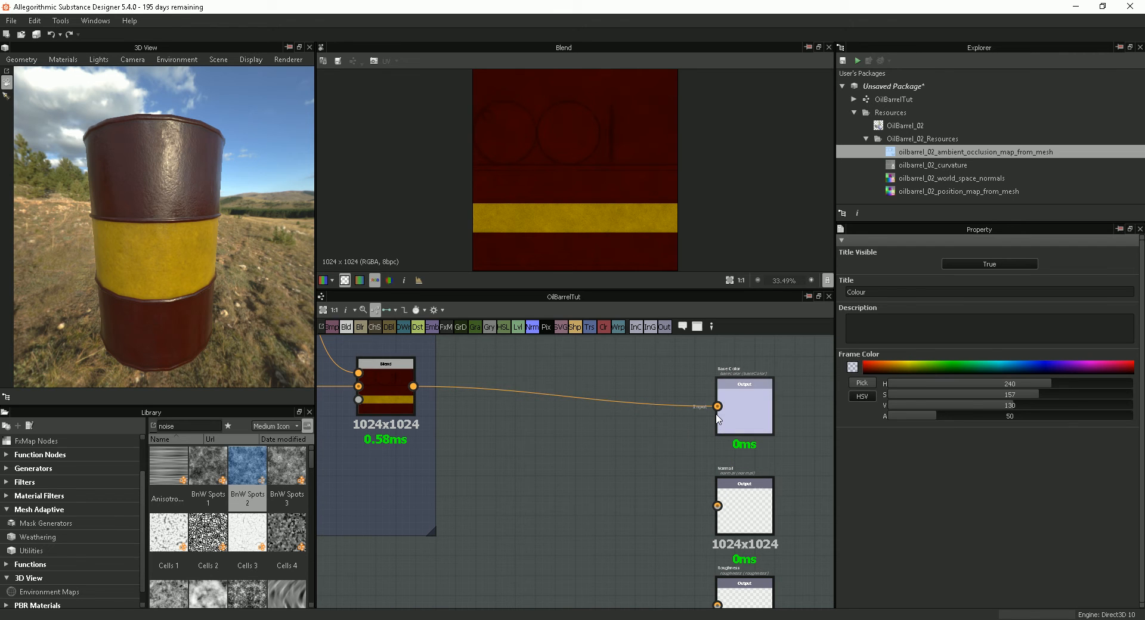
# Connect the Normal node in the Normal frame to the Normal output.
pyautogui.scroll(-2, 656, 507)
pyautogui.scroll(-1, 656, 504)
pyautogui.moveTo(614, 530); pyautogui.dragTo(637, 429, button='middle')
pyautogui.scroll(3, 758, 416)
pyautogui.scroll(-3, 712, 402)
pyautogui.scroll(-2, 623, 492)
pyautogui.moveTo(524, 518); pyautogui.dragTo(535, 476, button='middle')
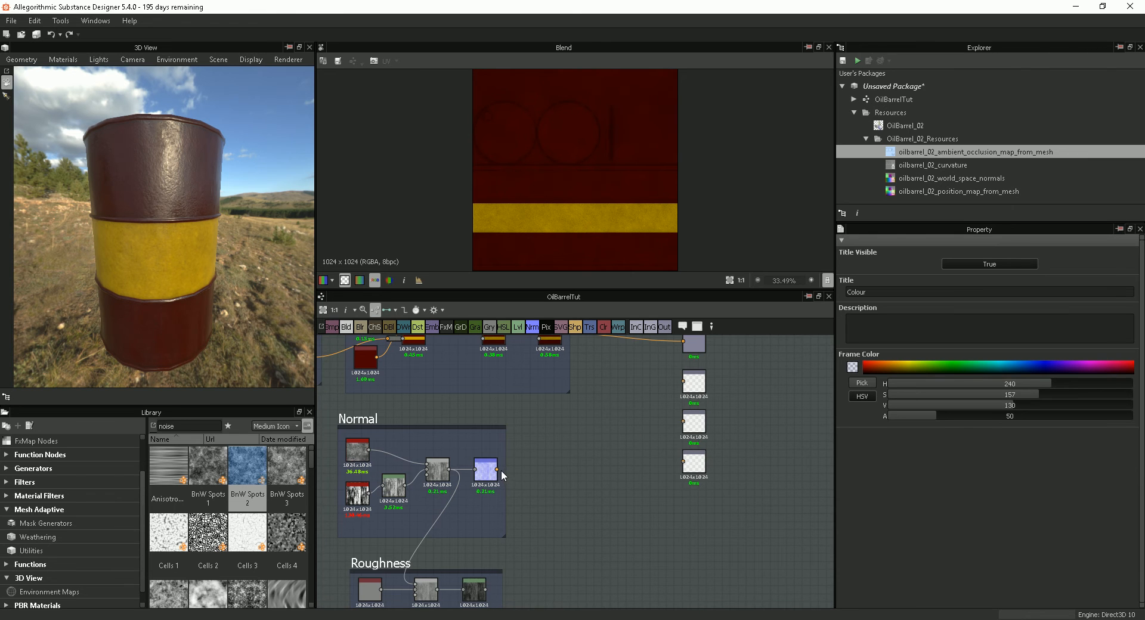
pyautogui.moveTo(498, 467); pyautogui.dragTo(683, 382)
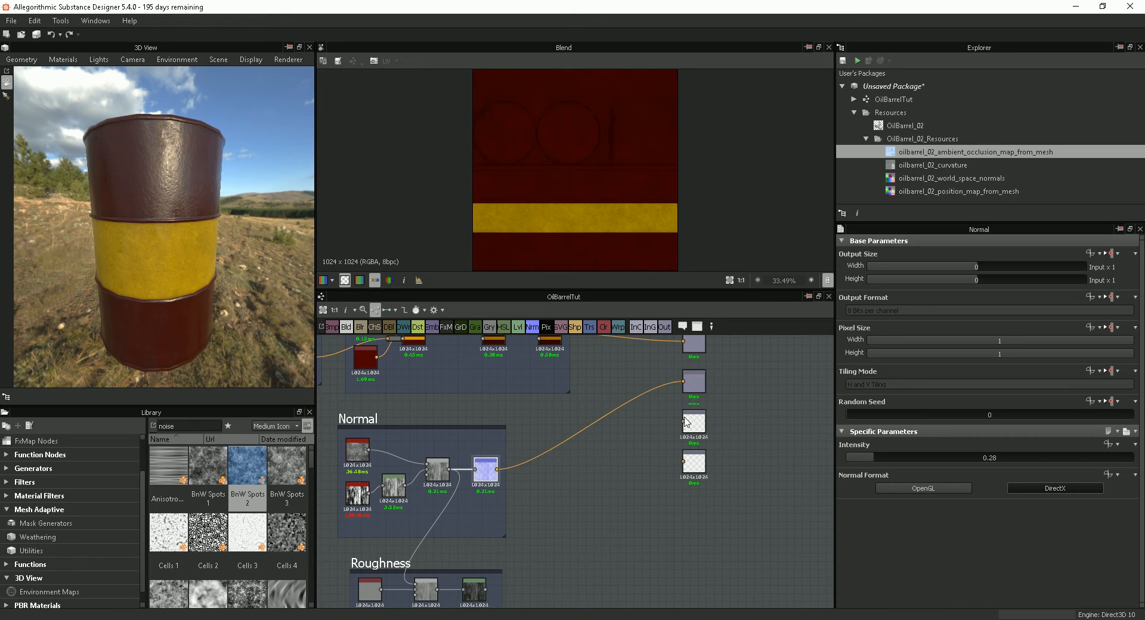
# Connect the last node of the Roughness frame to the Roughness output.
pyautogui.scroll(-2, 656, 517)
pyautogui.scroll(2, 574, 571)
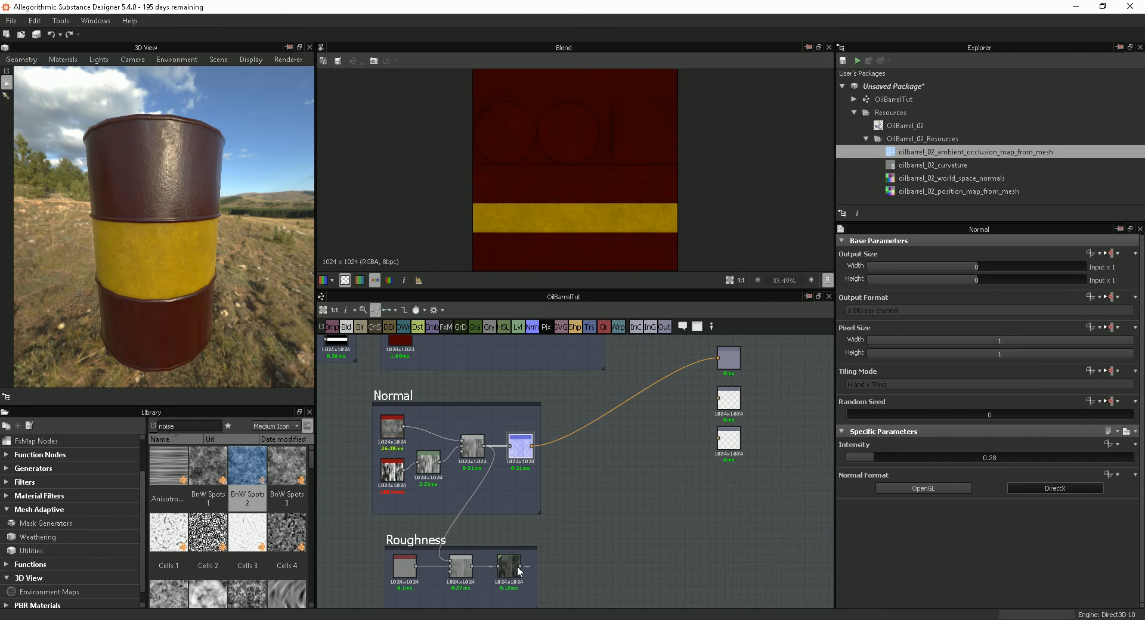
pyautogui.moveTo(629, 469); pyautogui.dragTo(718, 399)
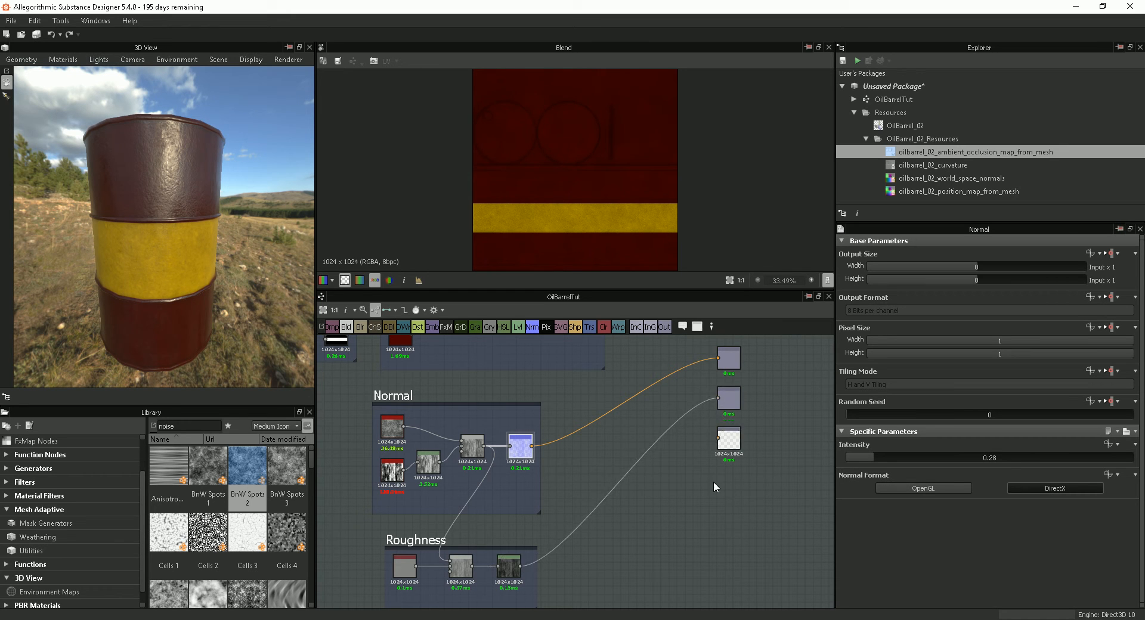
# Add a black Uniform Color node beside the Metallic output and connect it to that output.
pyautogui.scroll(-3, 714, 480)
pyautogui.scroll(2, 714, 482)
pyautogui.scroll(4, 746, 485)
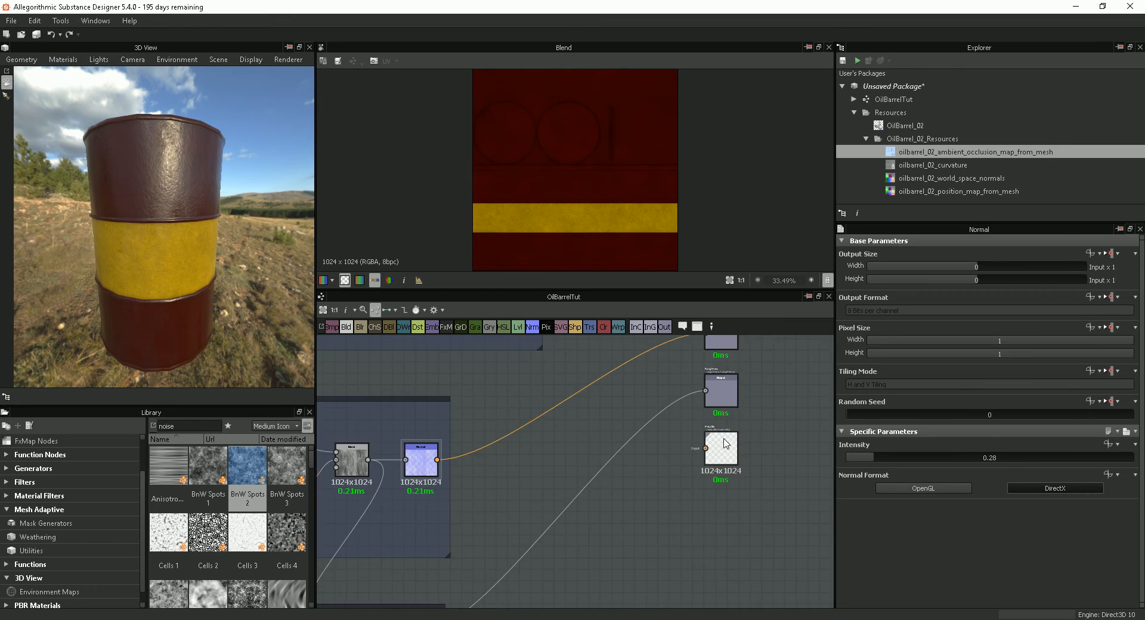
pyautogui.scroll(-2, 746, 500)
pyautogui.scroll(-2, 746, 499)
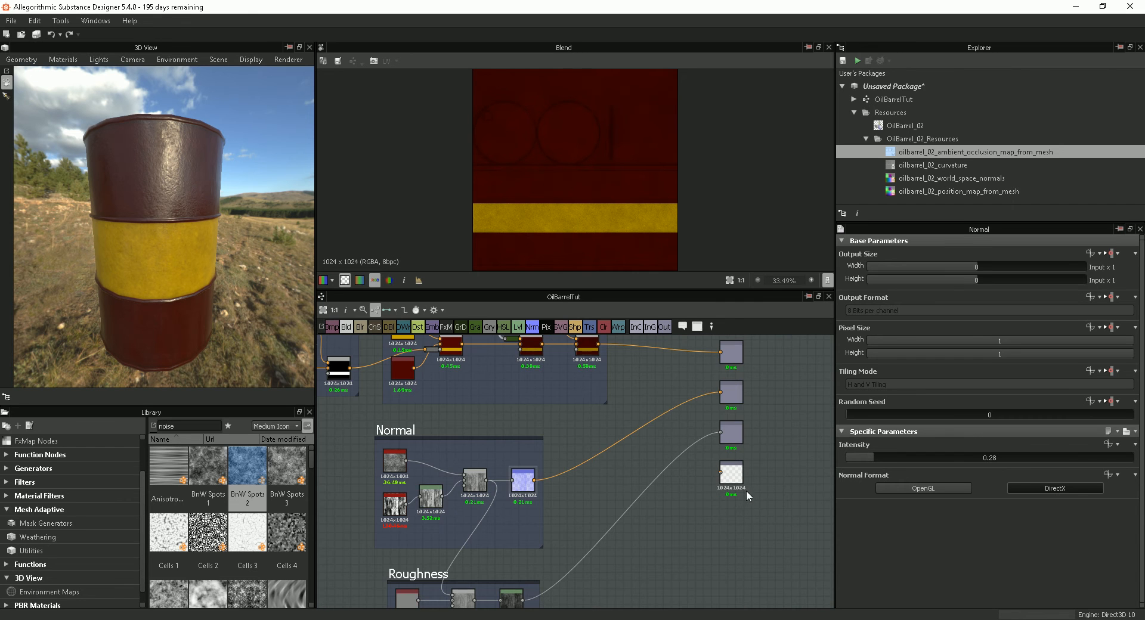
pyautogui.press('space')
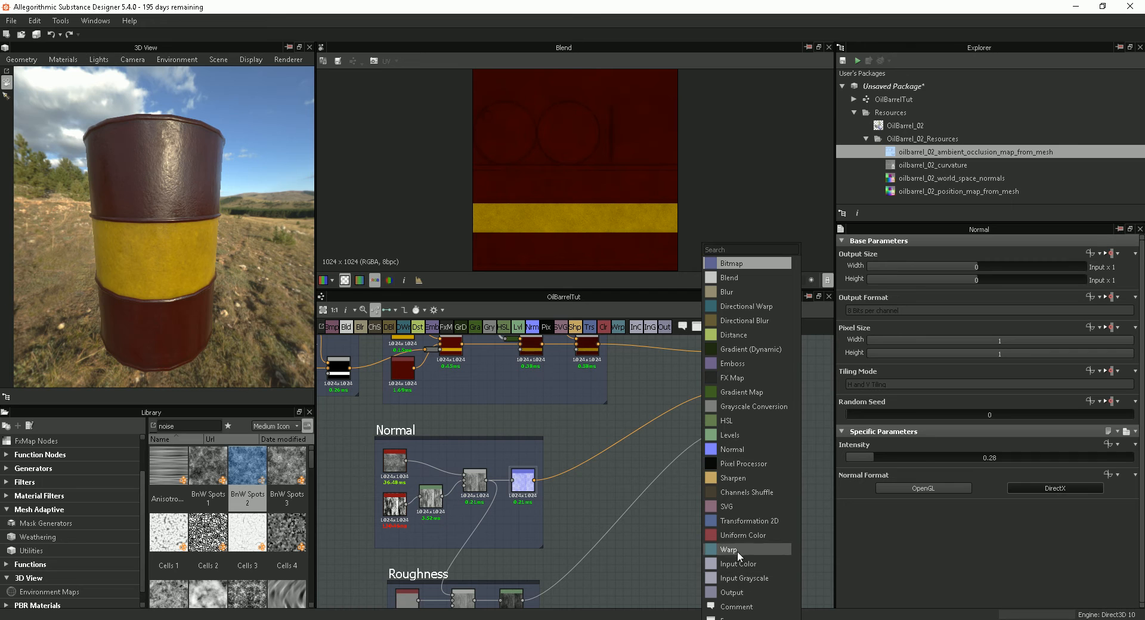
pyautogui.click(743, 535)
pyautogui.moveTo(705, 541); pyautogui.dragTo(686, 480)
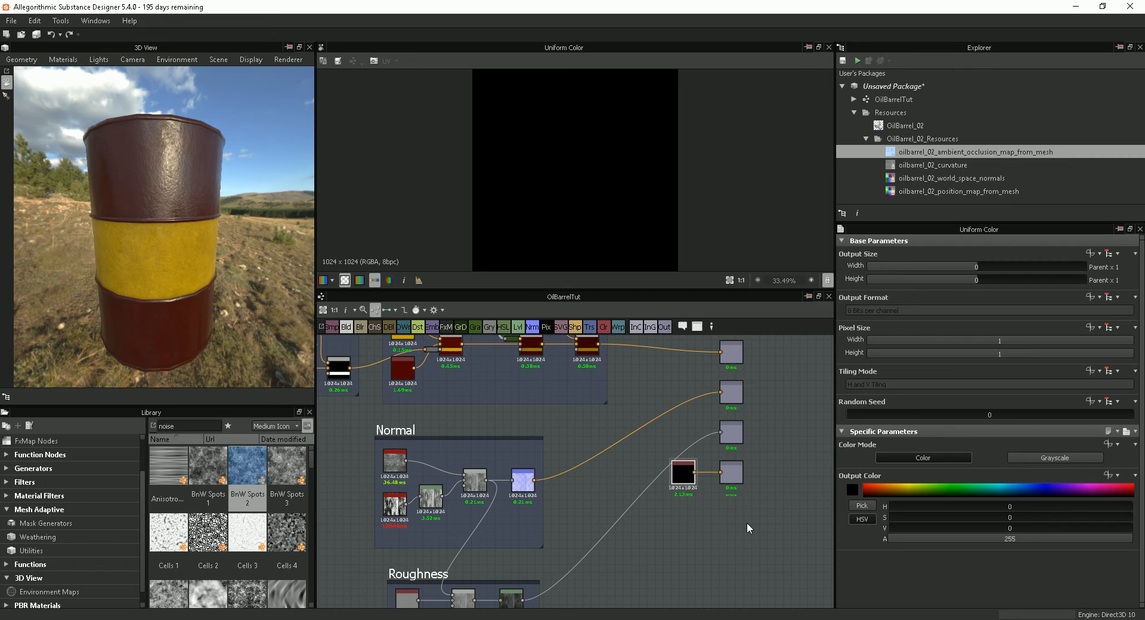
# Add a new Output node and place it below the Metallic output.
pyautogui.scroll(-1, 753, 477)
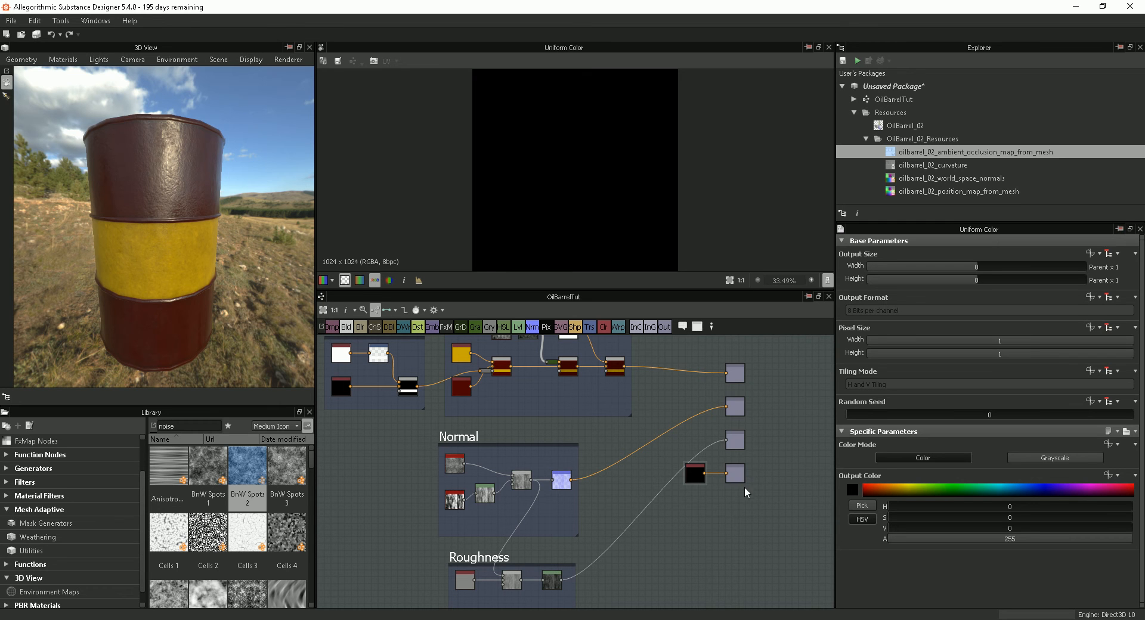
pyautogui.click(665, 327)
pyautogui.moveTo(577, 477); pyautogui.dragTo(737, 511)
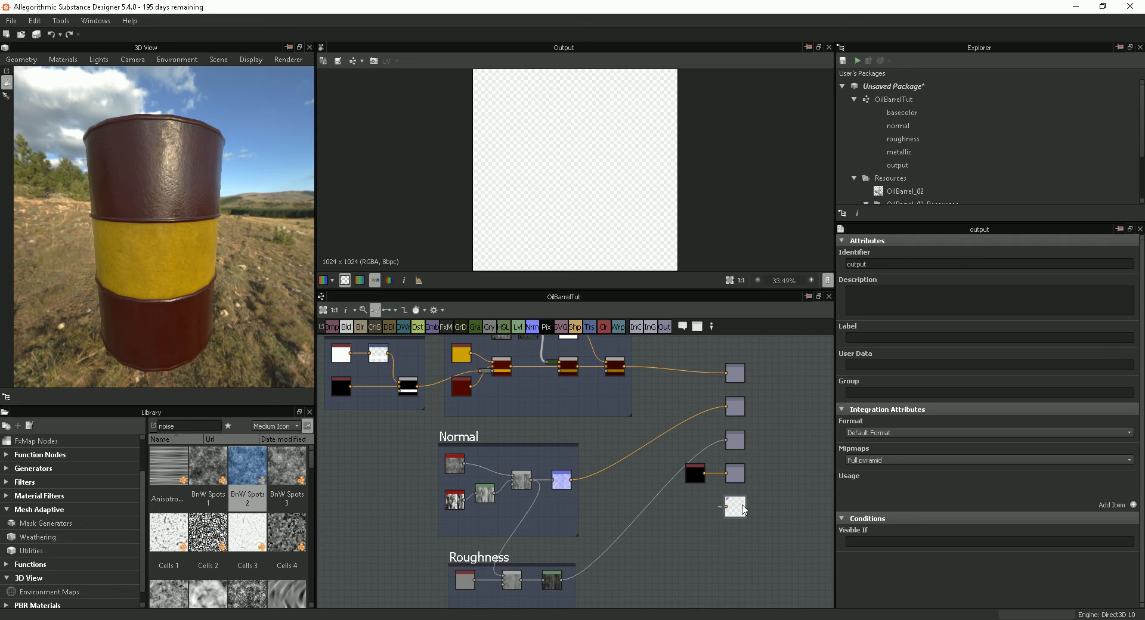
# Give the new output an RGBA ambientOcclusion usage, the identifier ambientOcclusion and the label Ambient Occlusion.
pyautogui.click(1133, 506)
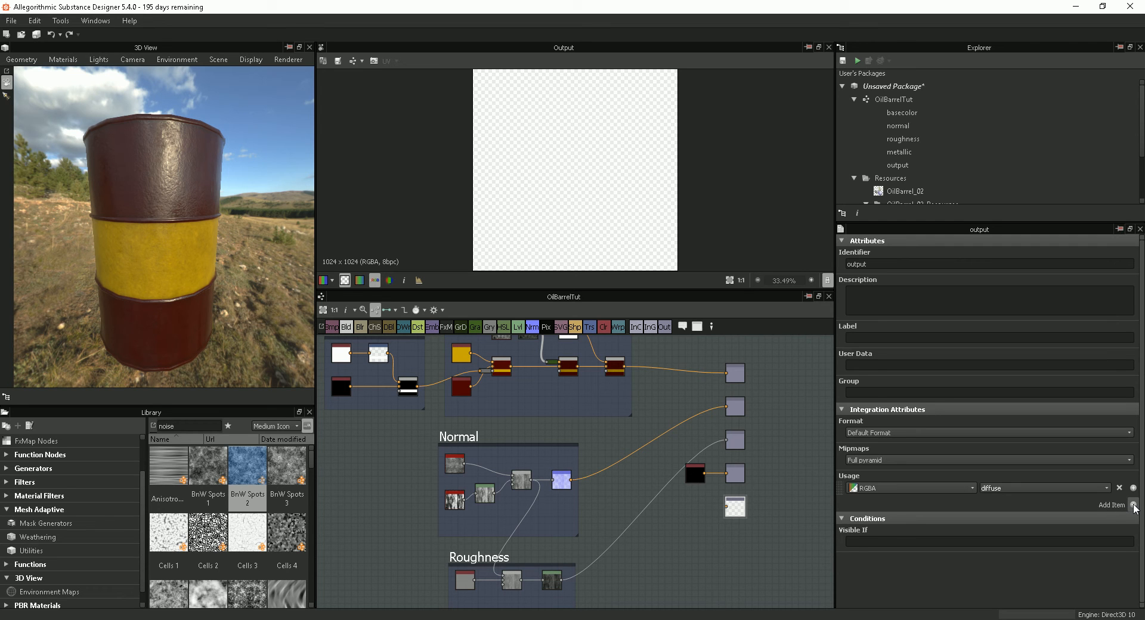
pyautogui.click(1107, 488)
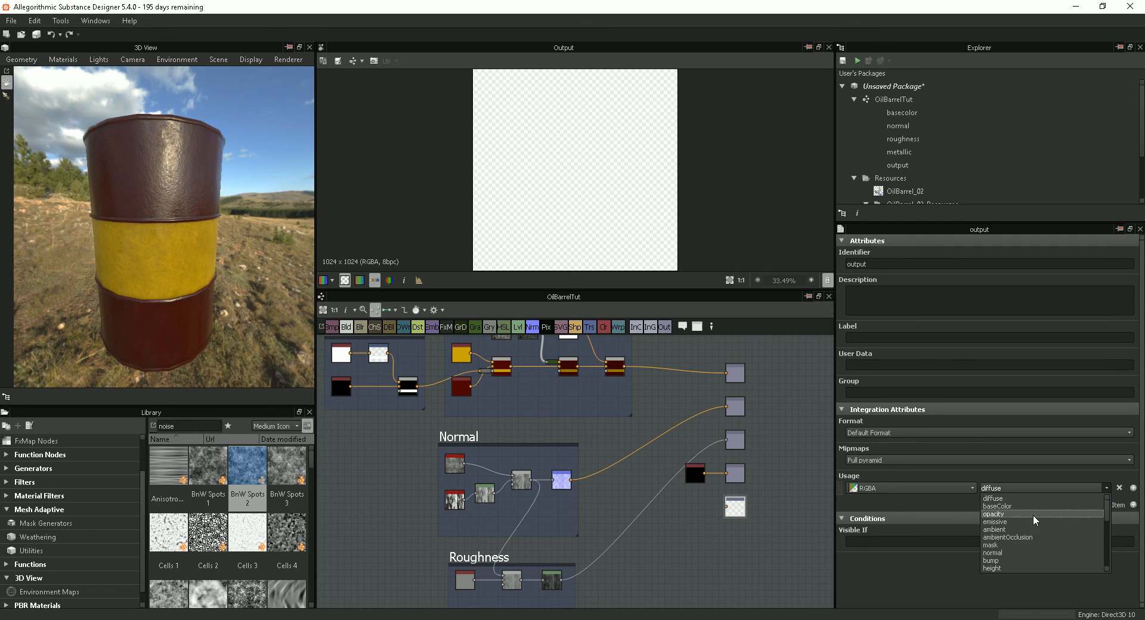
pyautogui.click(1021, 539)
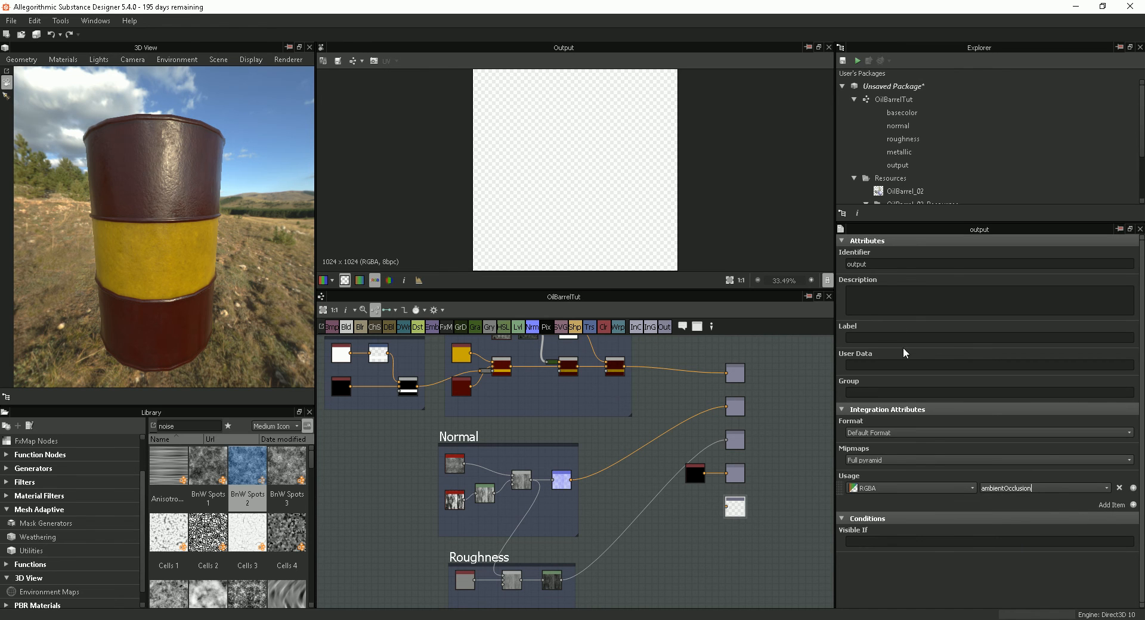
pyautogui.doubleClick(871, 264)
pyautogui.write('ambientOcclusion')
# Connect the white ambient occlusion bitmap node in the Colour frame to the ambientOcclusion output.
pyautogui.press('f')
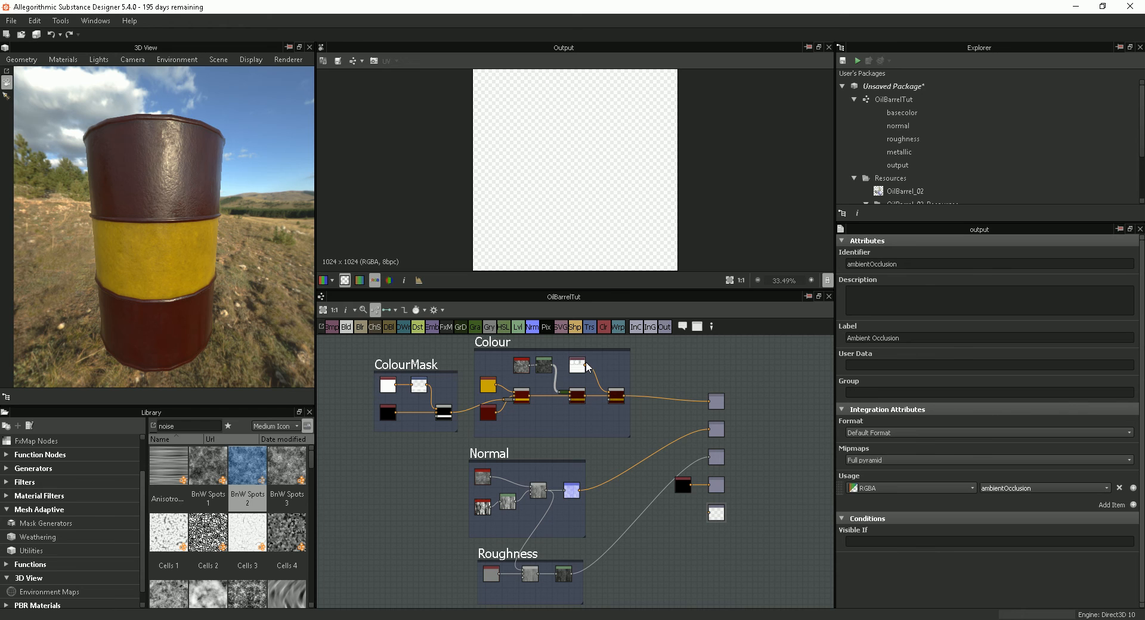
pyautogui.moveTo(587, 366); pyautogui.dragTo(710, 516)
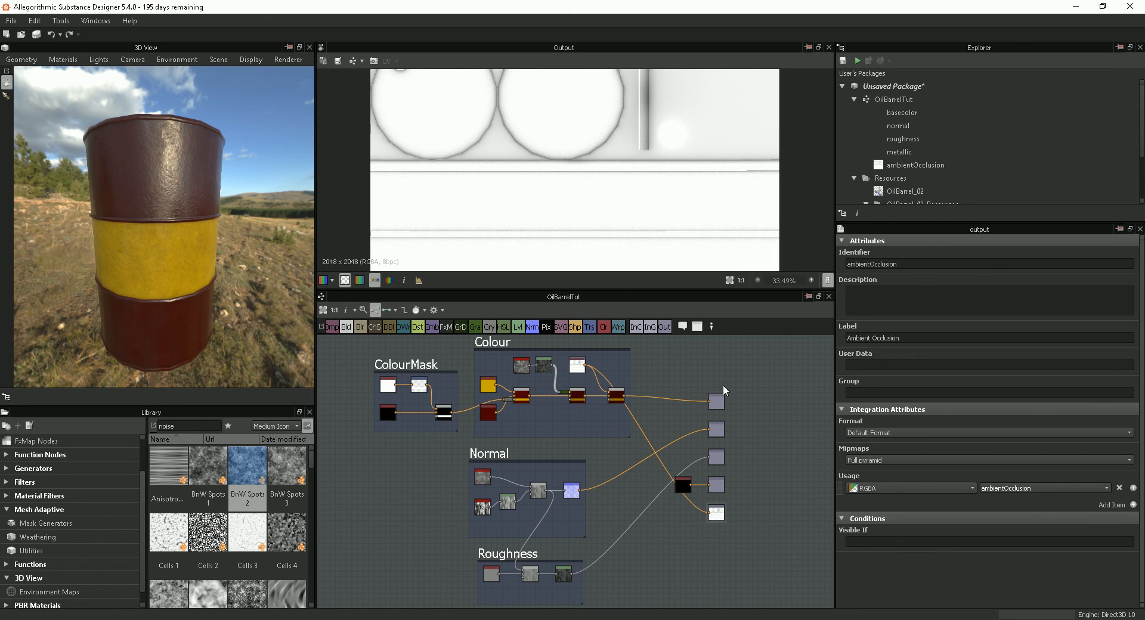
pyautogui.scroll(-2, 680, 192)
pyautogui.scroll(1, 679, 192)
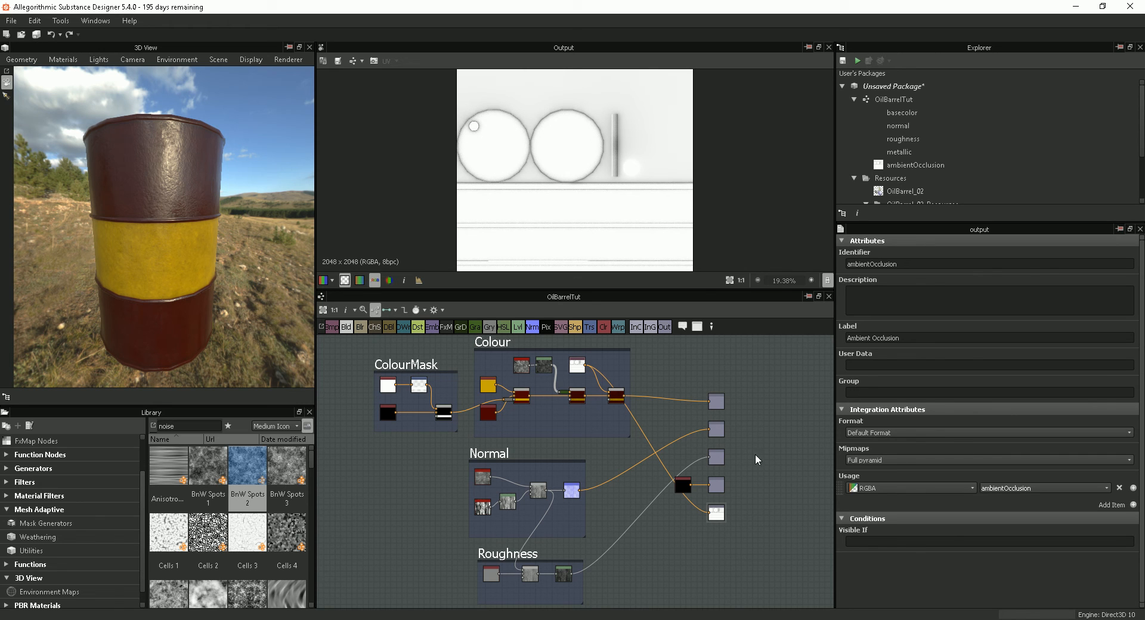
# Show all of the graph's outputs on the barrel in the 3D view and inspect the model.
pyautogui.rightClick(673, 374)
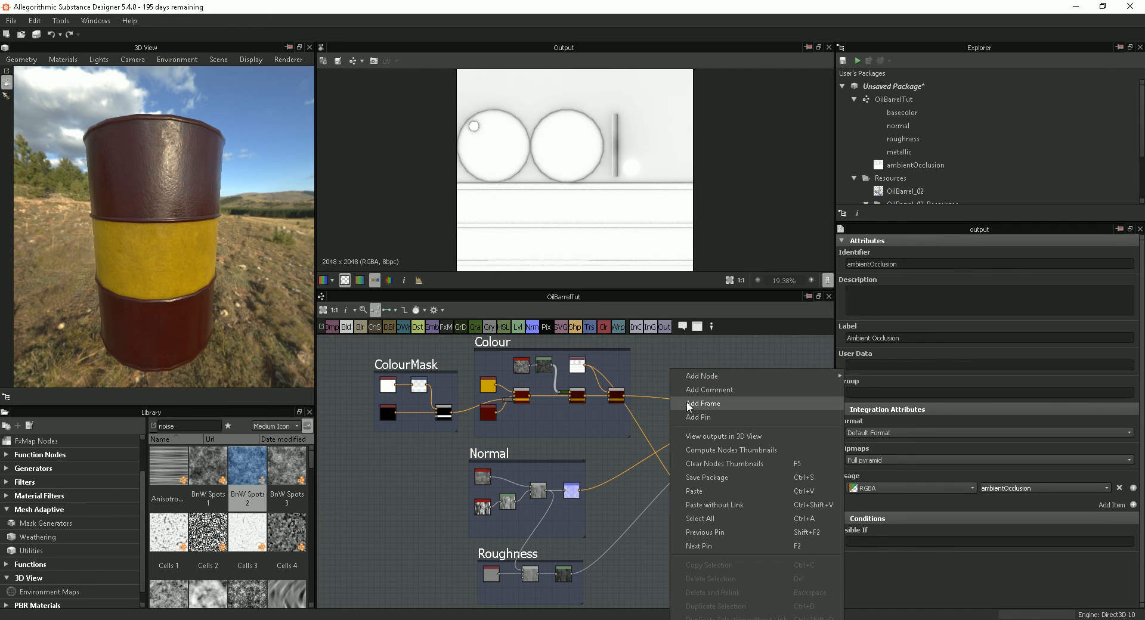
pyautogui.click(751, 442)
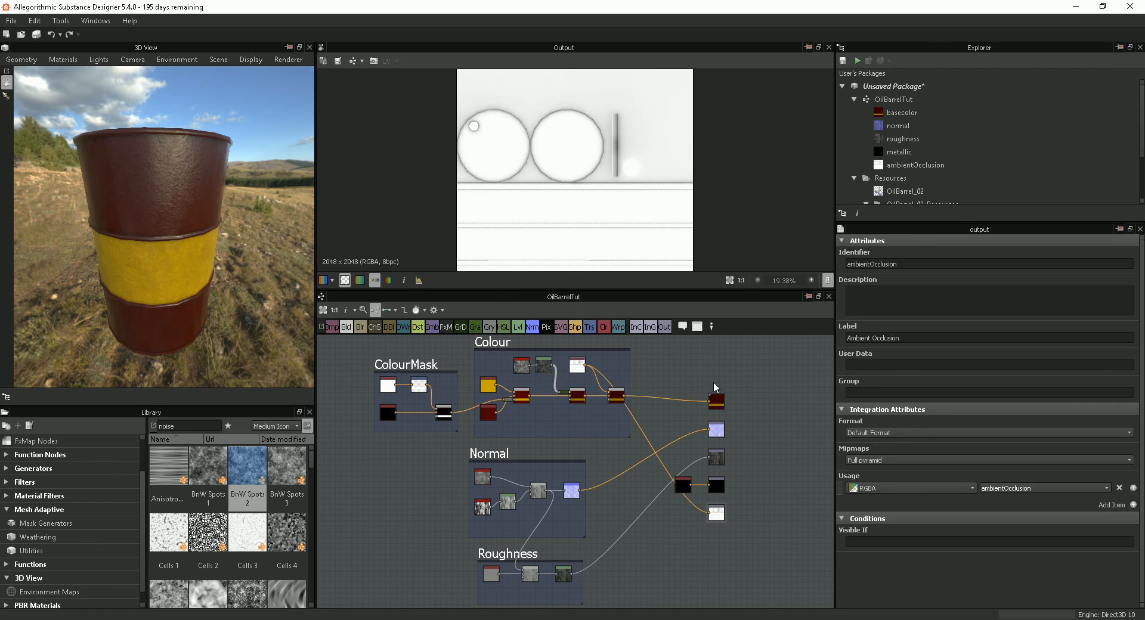
pyautogui.moveTo(168, 275)
pyautogui.mouseDown()
pyautogui.moveTo(182, 303)
pyautogui.moveTo(169, 266)
pyautogui.moveTo(186, 277)
pyautogui.mouseUp()
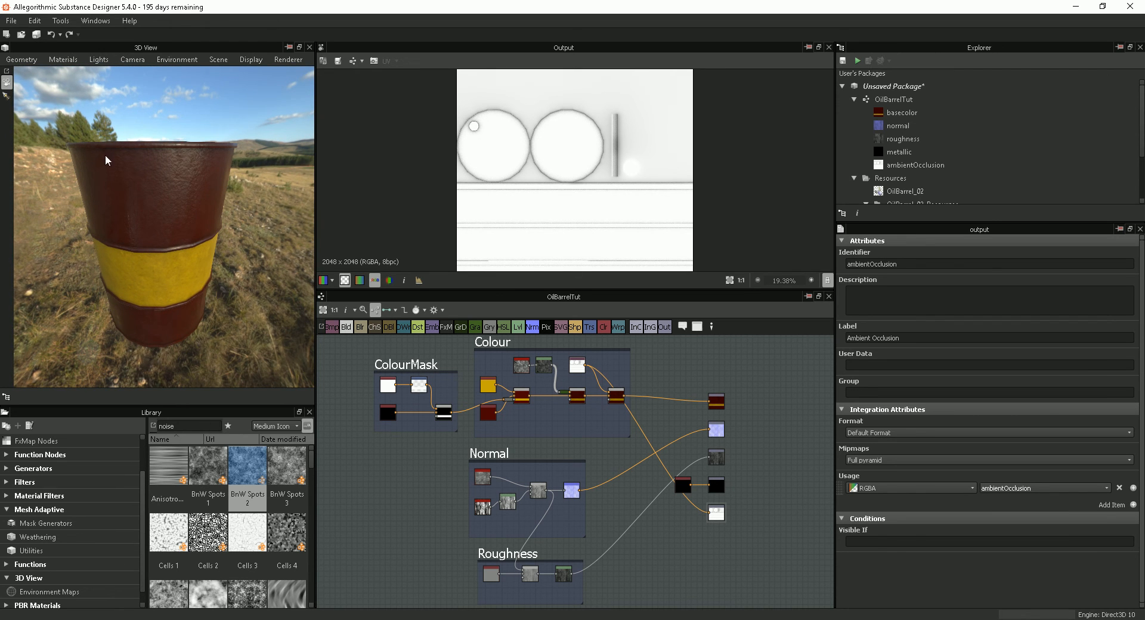
# Save the package as OilBarrelTut in the Substance folder, as a Substance file (.sbs).
pyautogui.click(12, 21)
pyautogui.click(42, 103)
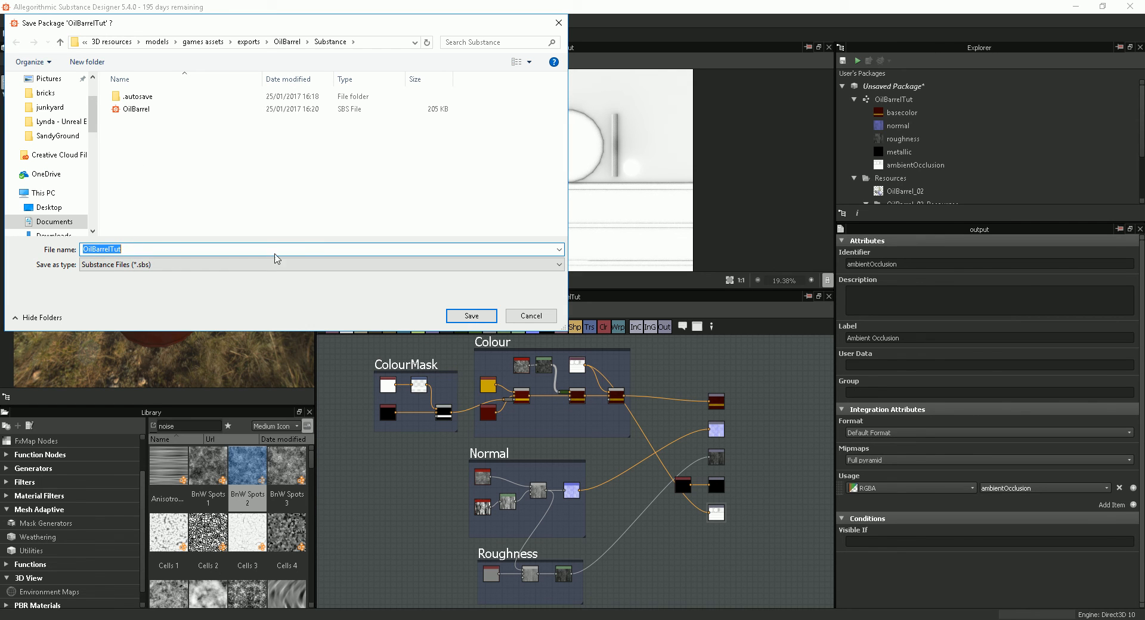
pyautogui.click(463, 313)
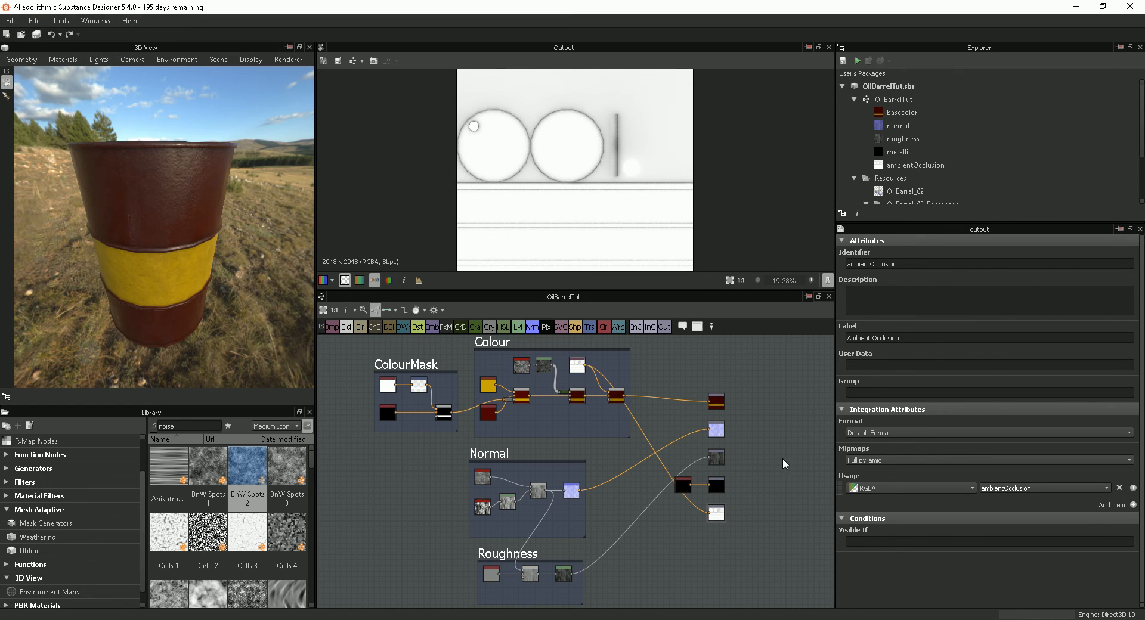
pyautogui.moveTo(262, 285); pyautogui.dragTo(214, 249)
pyautogui.moveTo(234, 251); pyautogui.dragTo(215, 196)
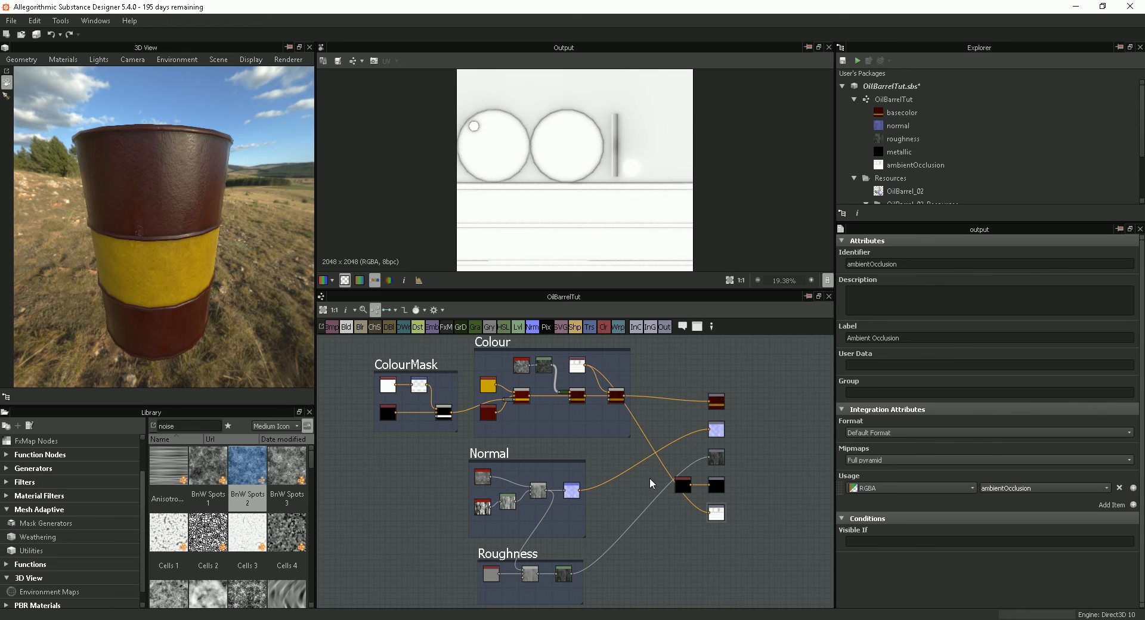
pyautogui.moveTo(152, 245); pyautogui.dragTo(171, 266)
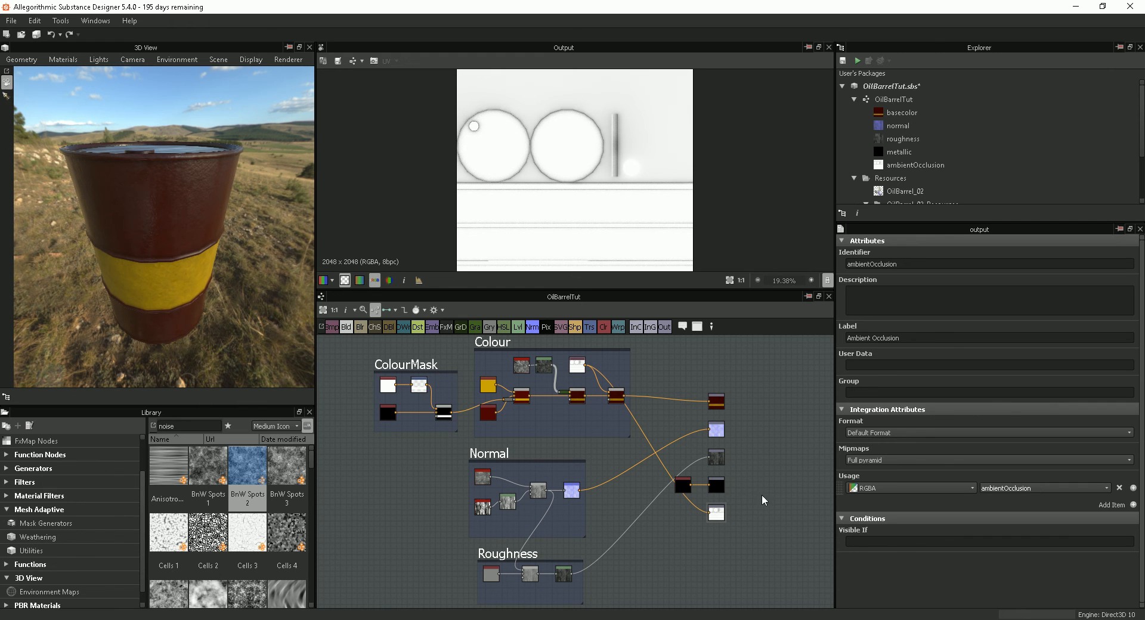